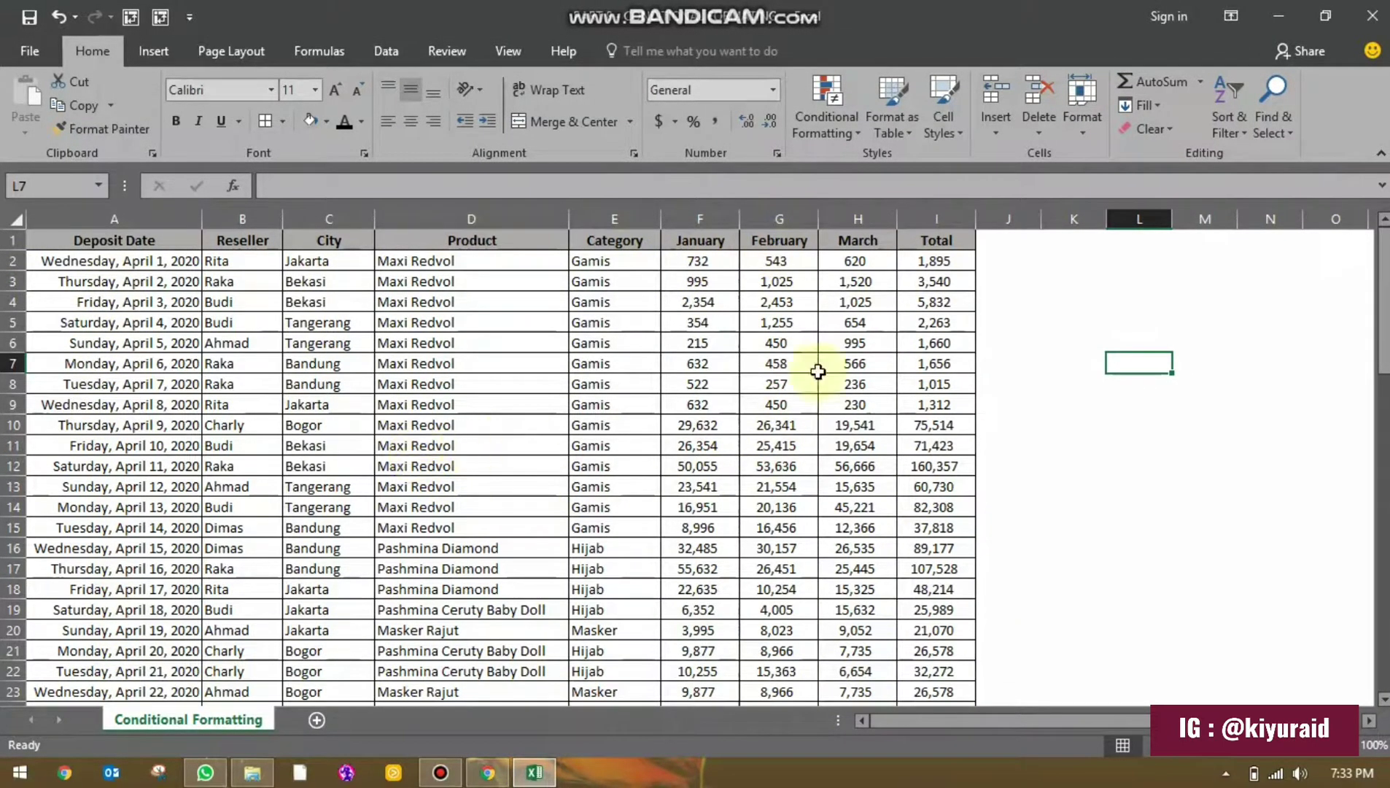
Step: Format the whole data range A1:I72 as a table with headers, using a black style from the Light group
click(908, 401)
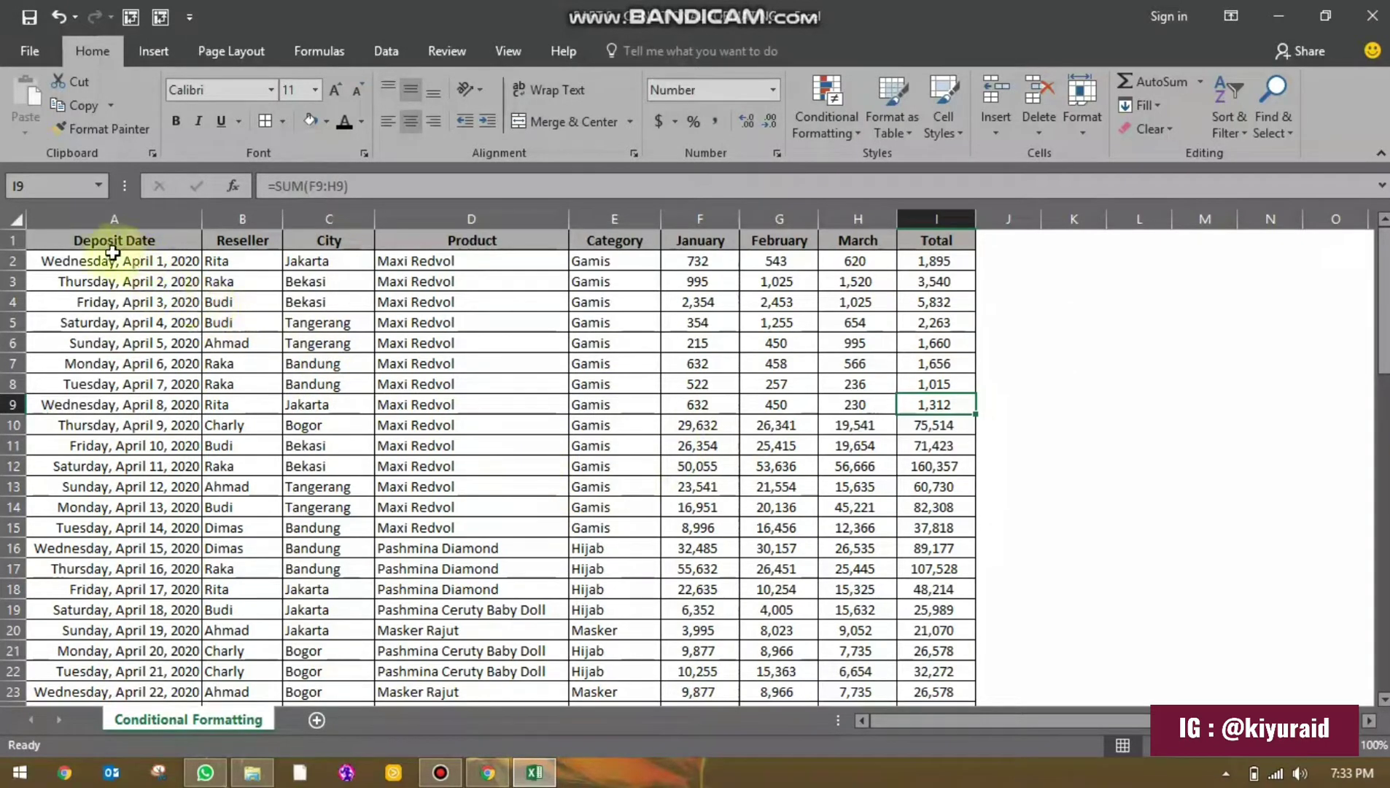
click(247, 407)
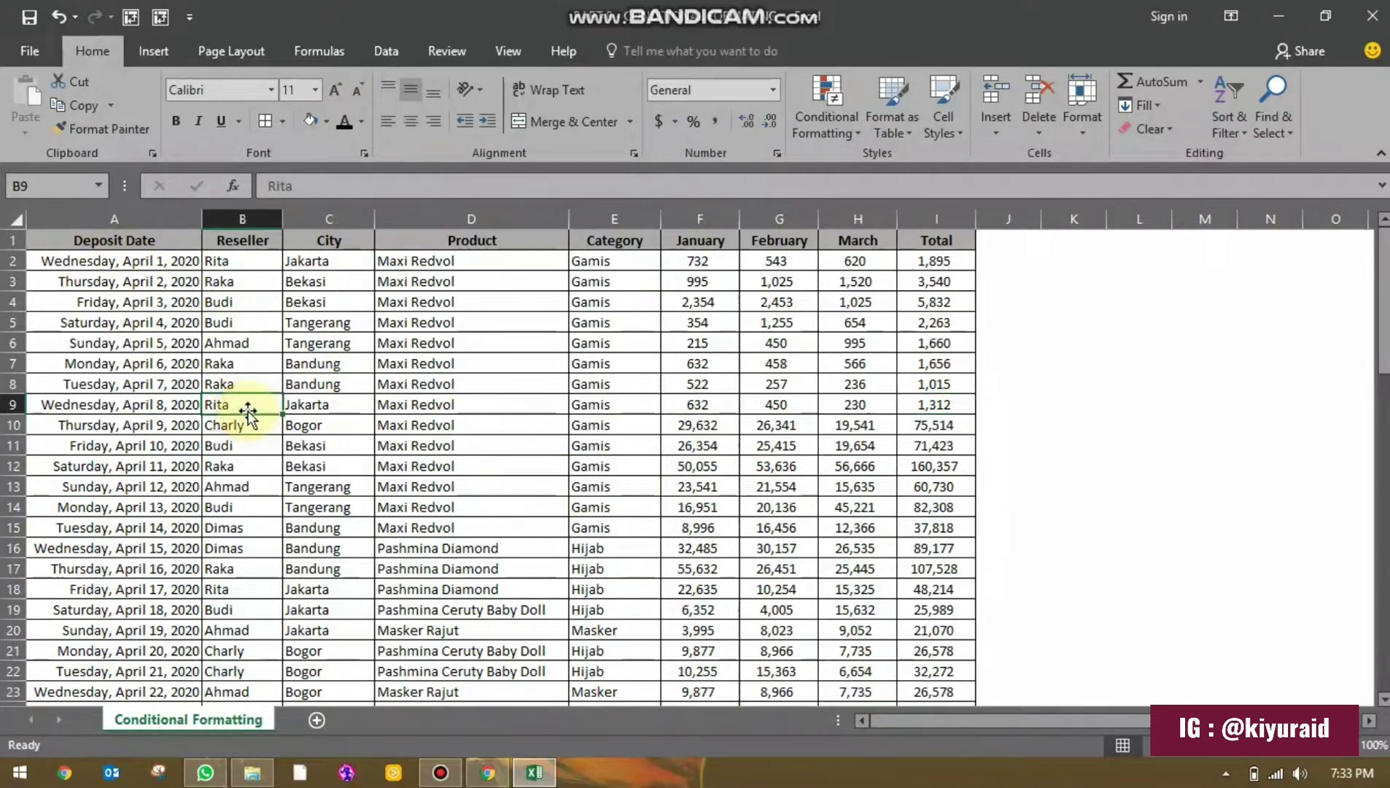
key(ctrl+a)
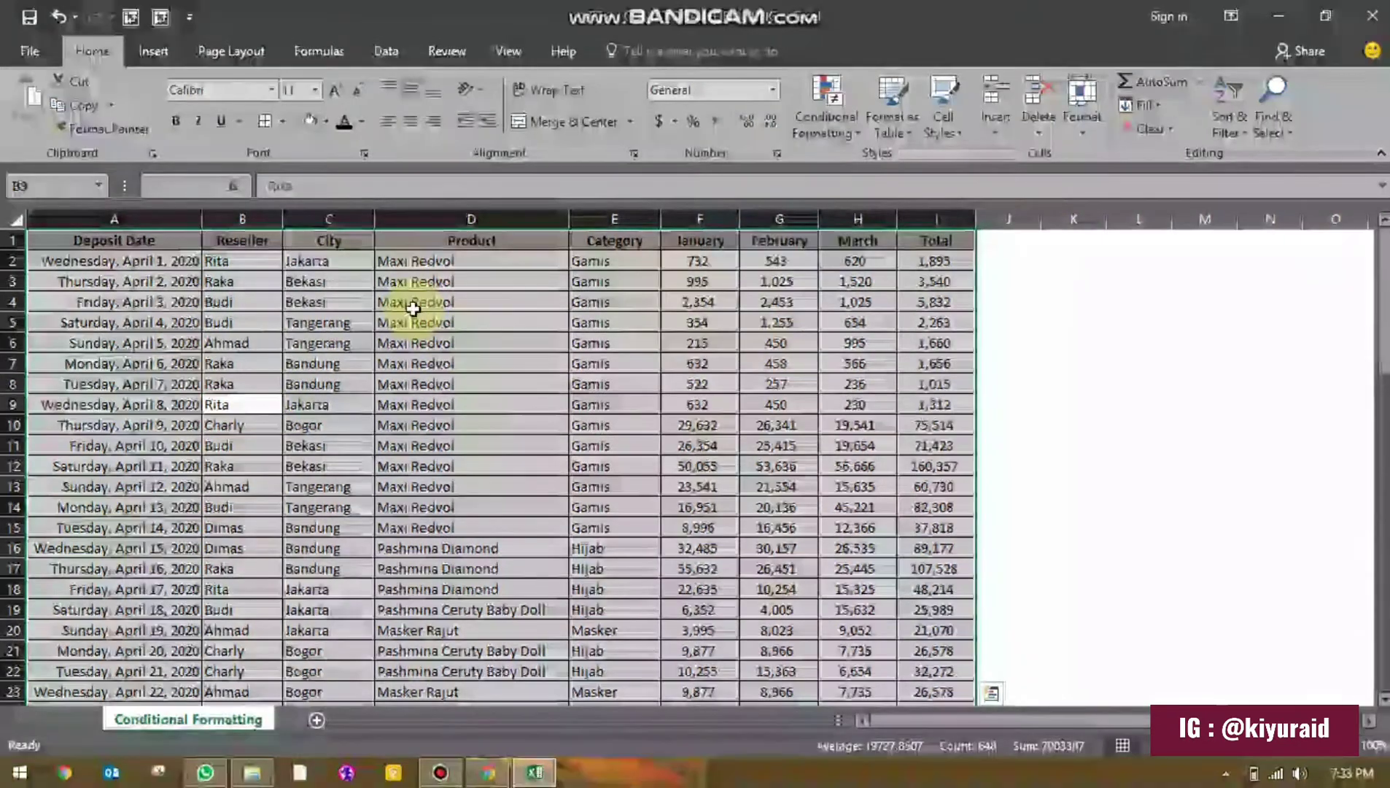
click(160, 57)
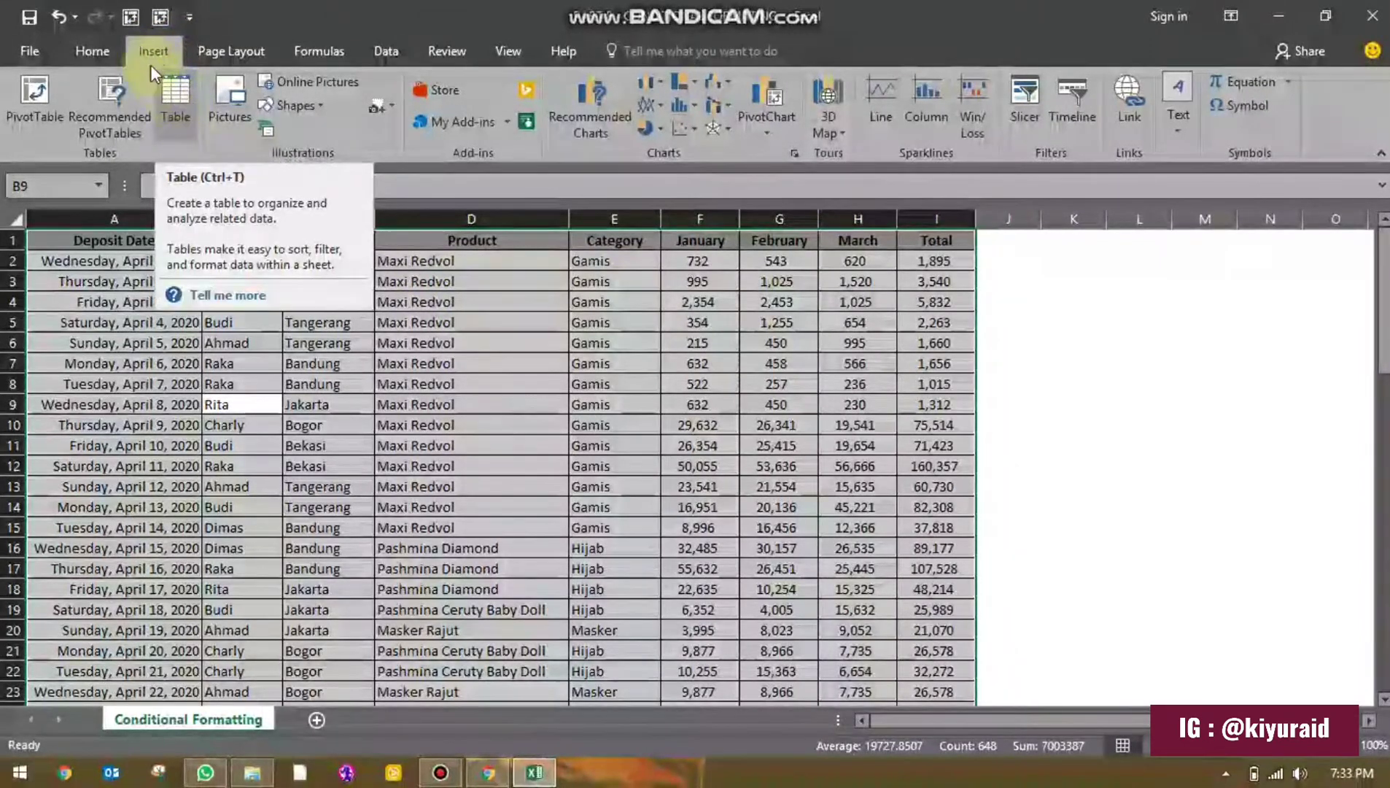
click(107, 54)
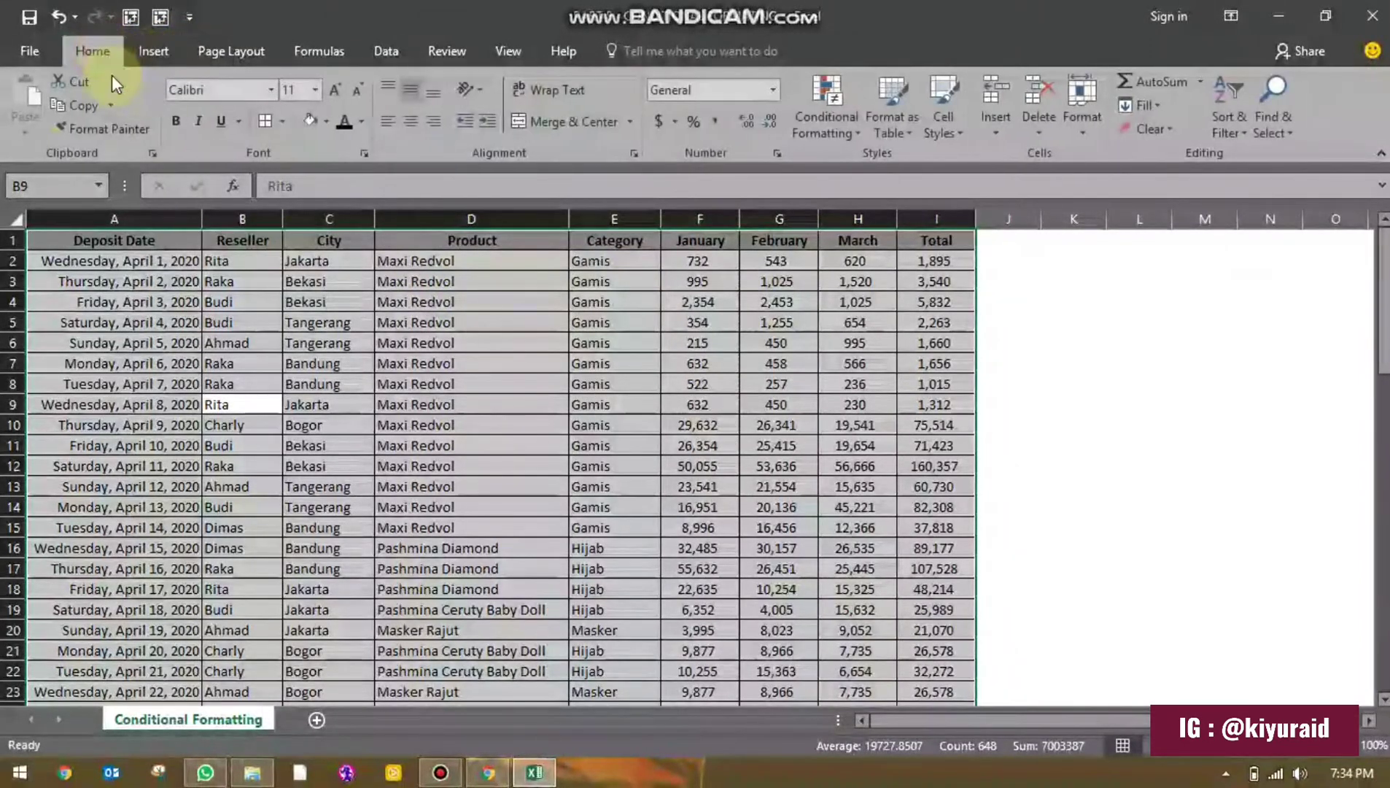
click(911, 137)
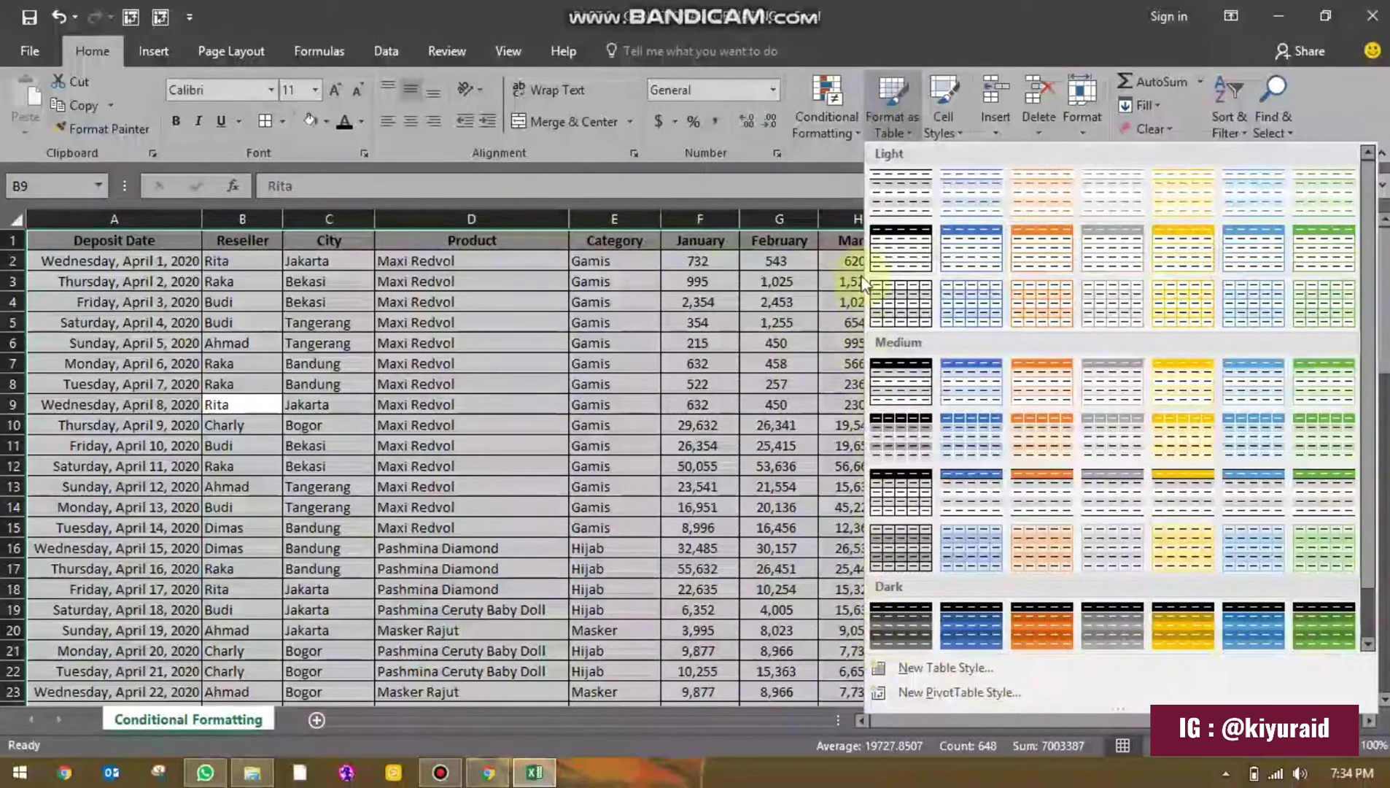
click(912, 255)
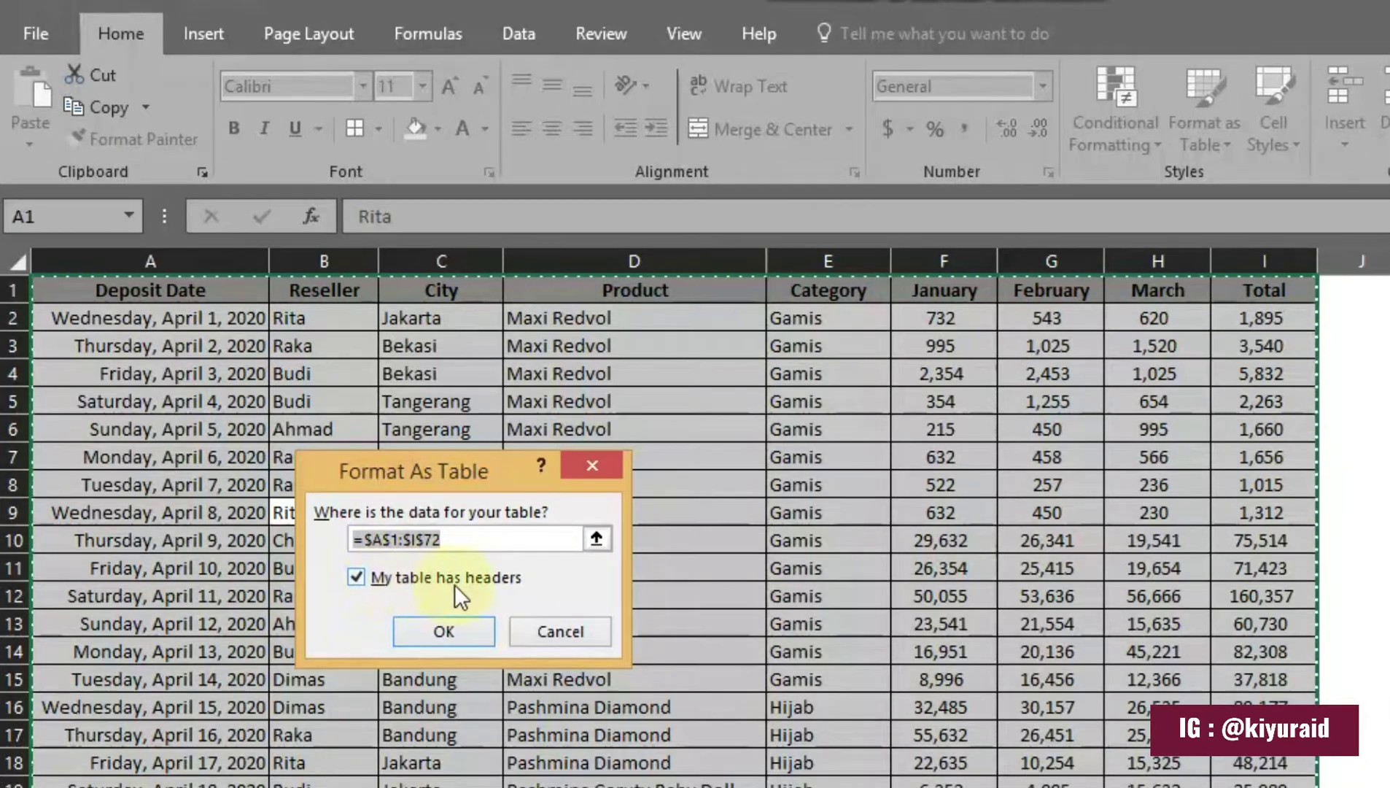
click(464, 629)
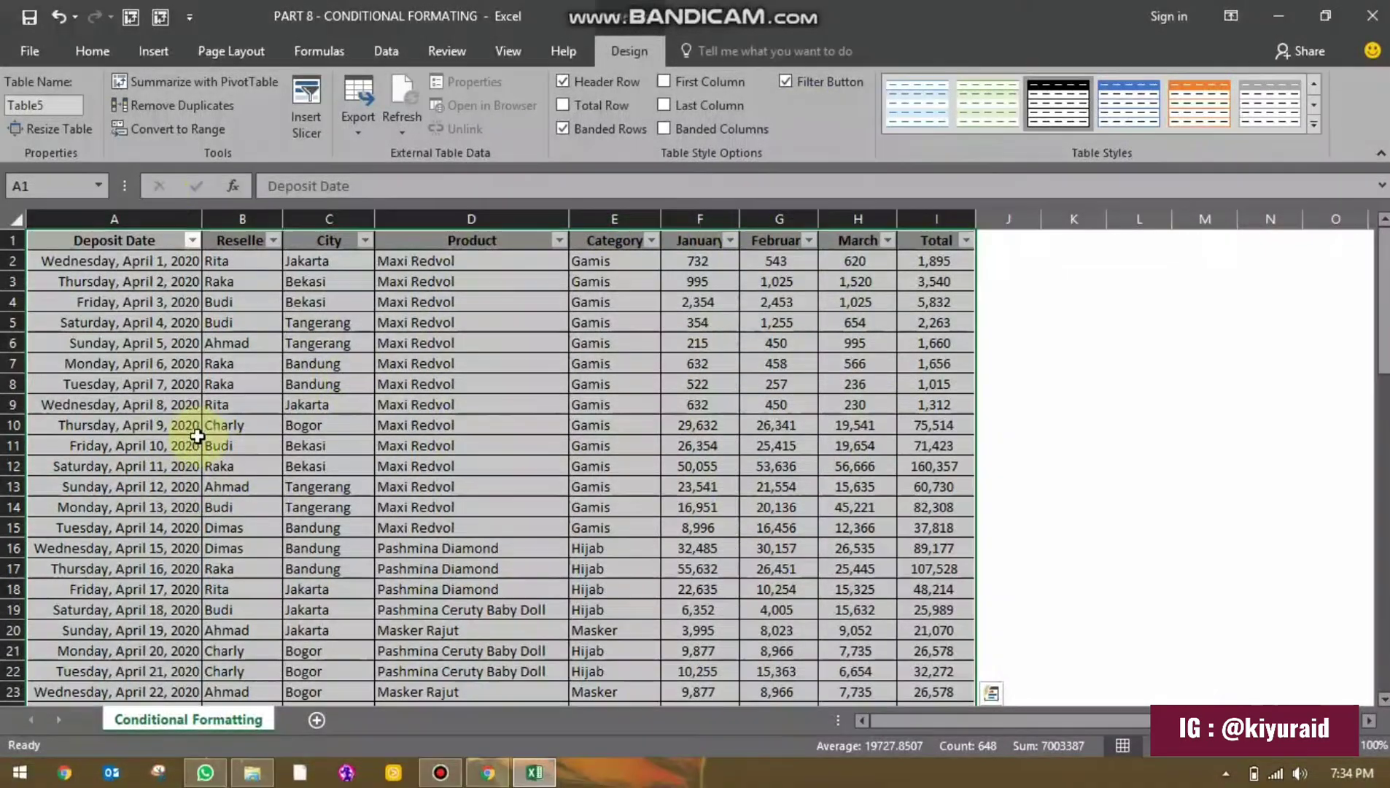
Step: Turn off the filter buttons in the table's header row
click(94, 52)
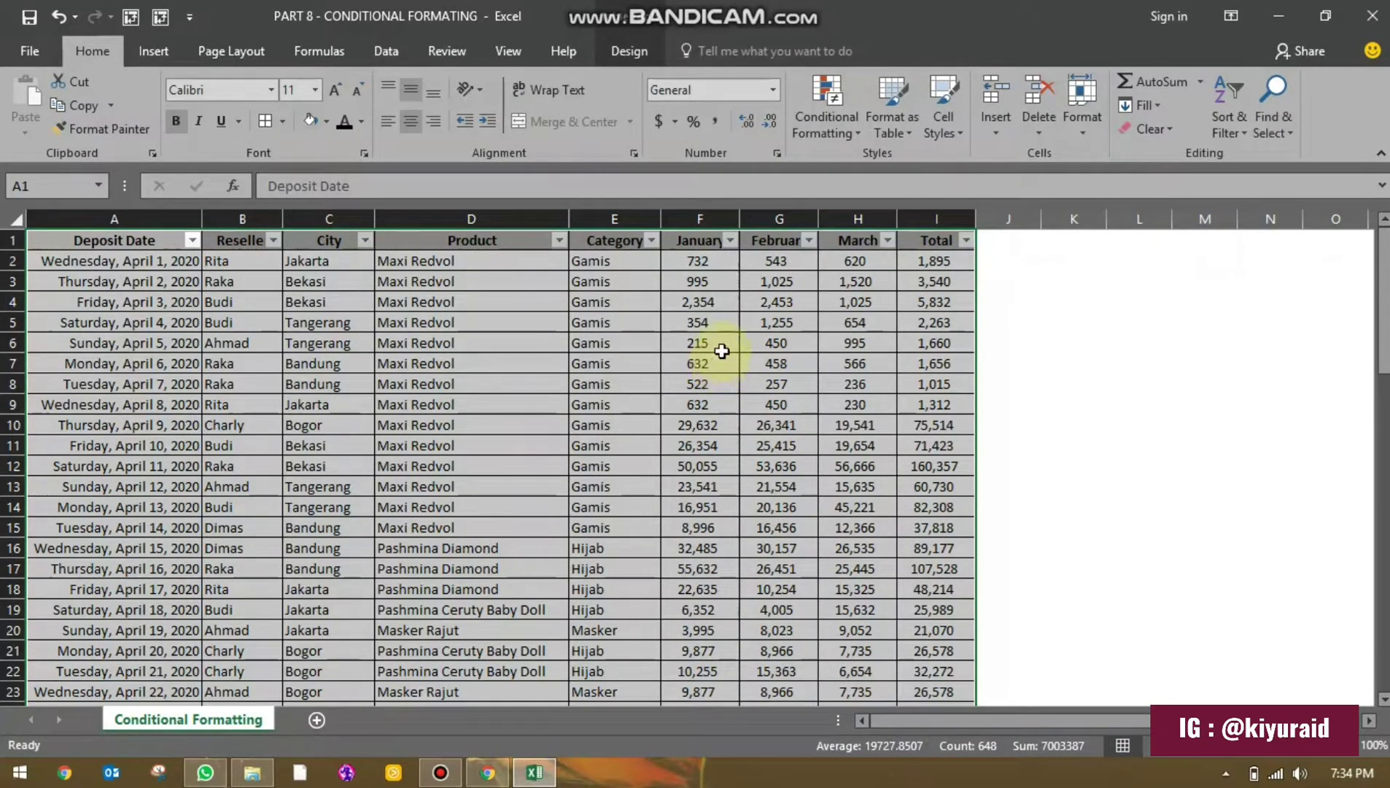
click(628, 52)
click(846, 91)
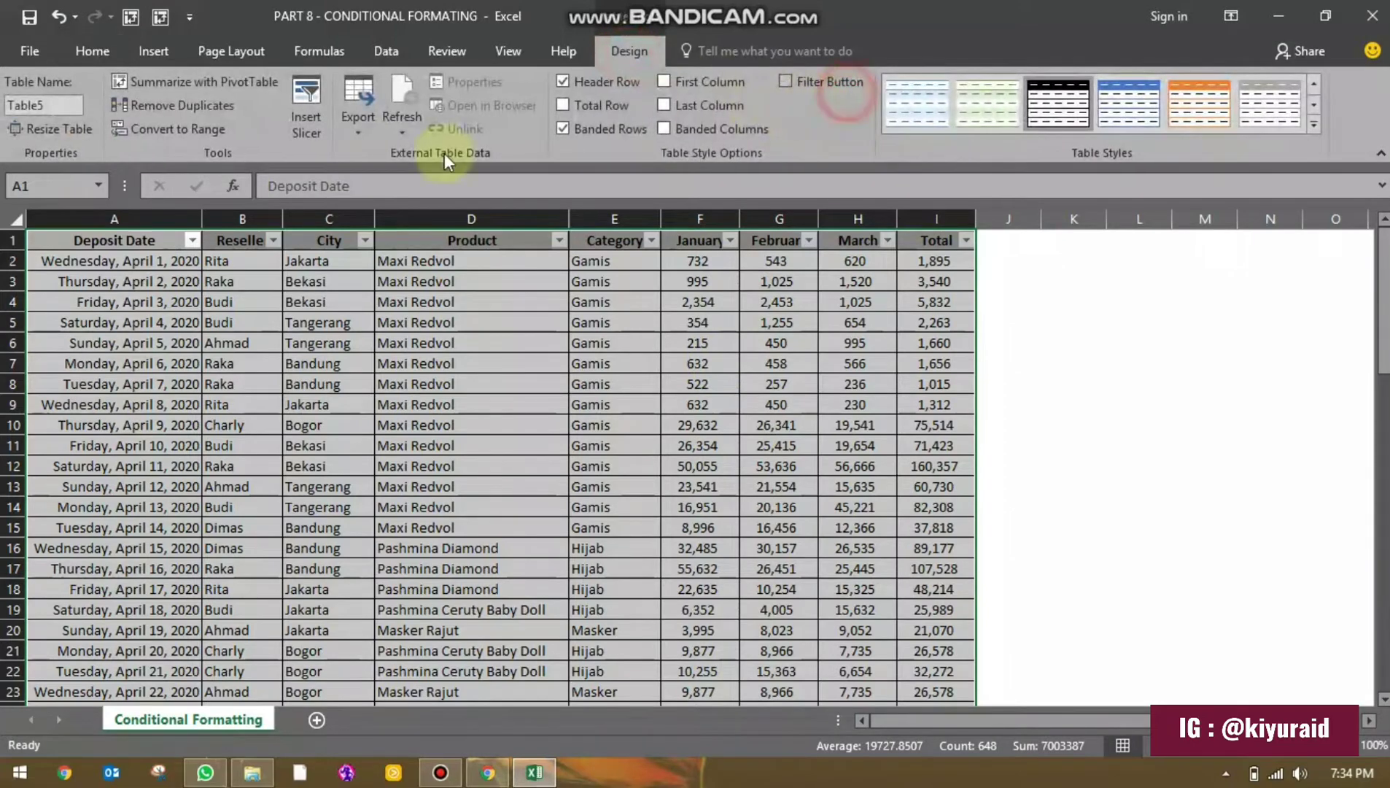
click(91, 51)
click(696, 362)
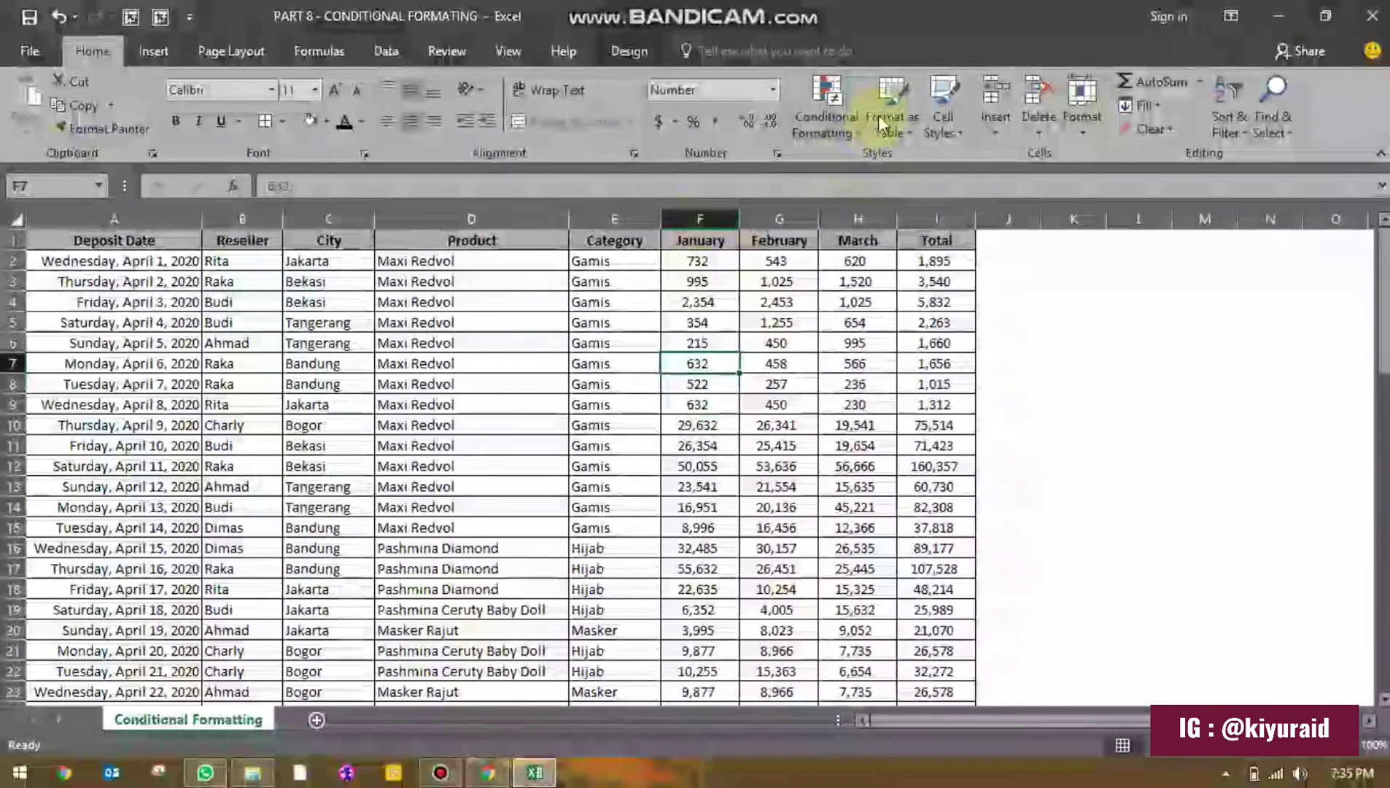
Step: Look through the conditional formatting options, including the Highlight Cells Rules, and try selecting the entire January column
click(830, 126)
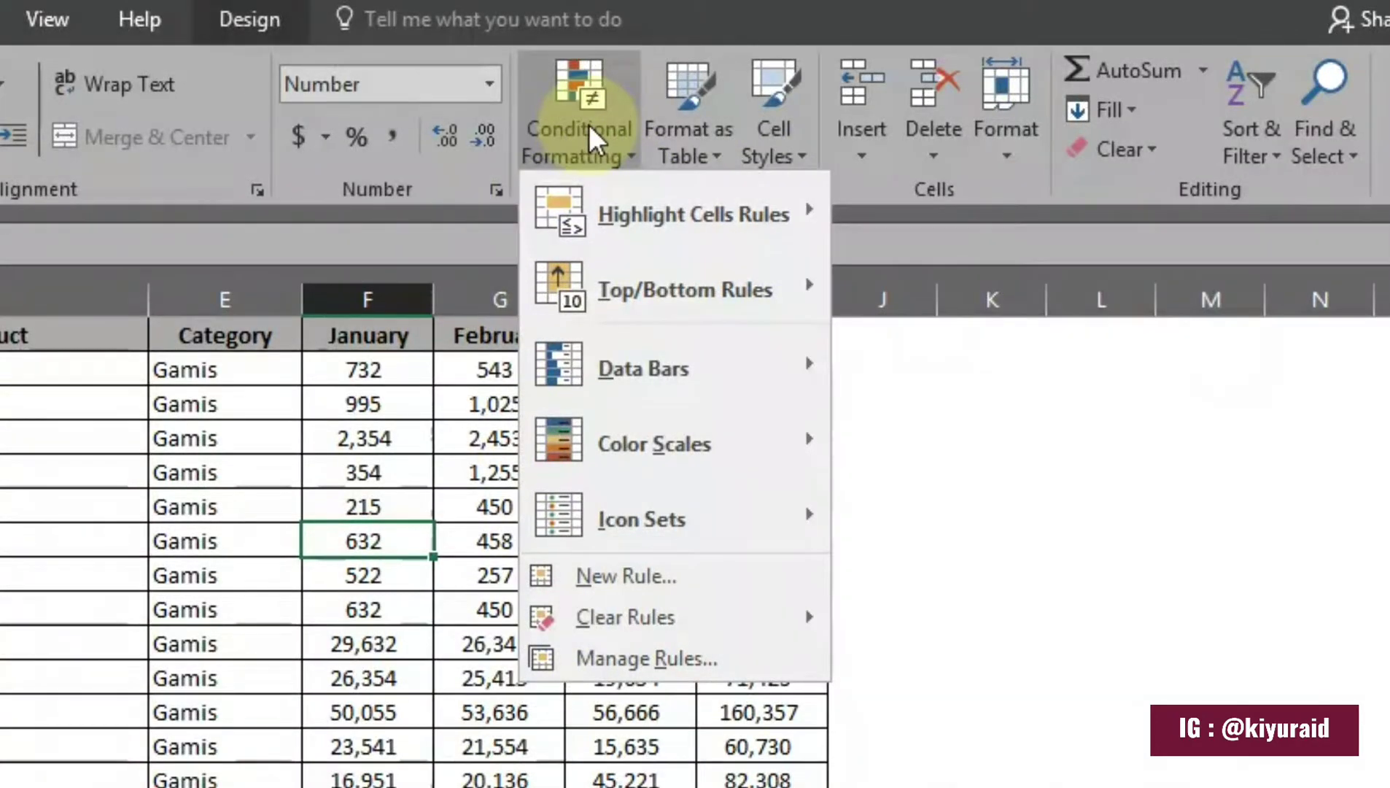
mouse_move(595, 232)
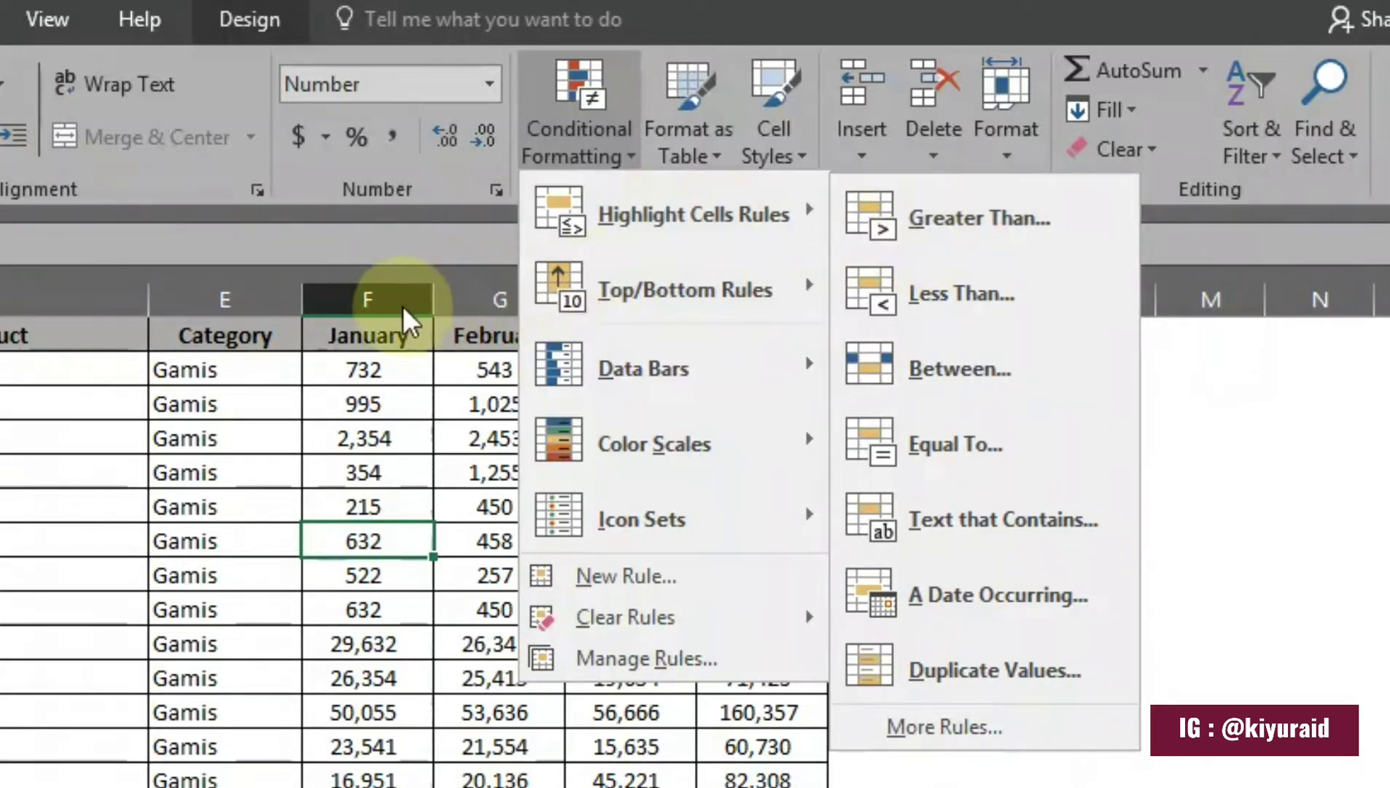
click(369, 299)
click(369, 300)
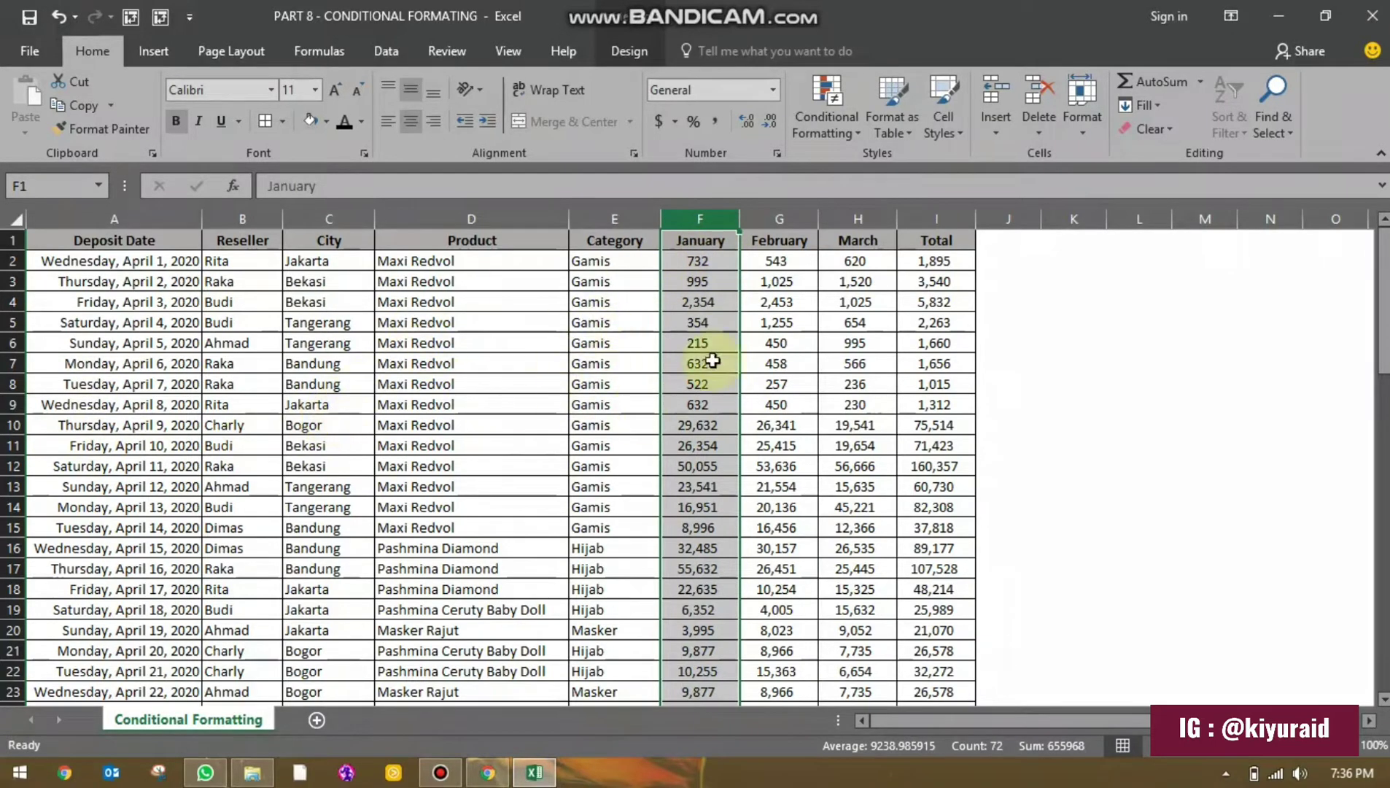
click(806, 324)
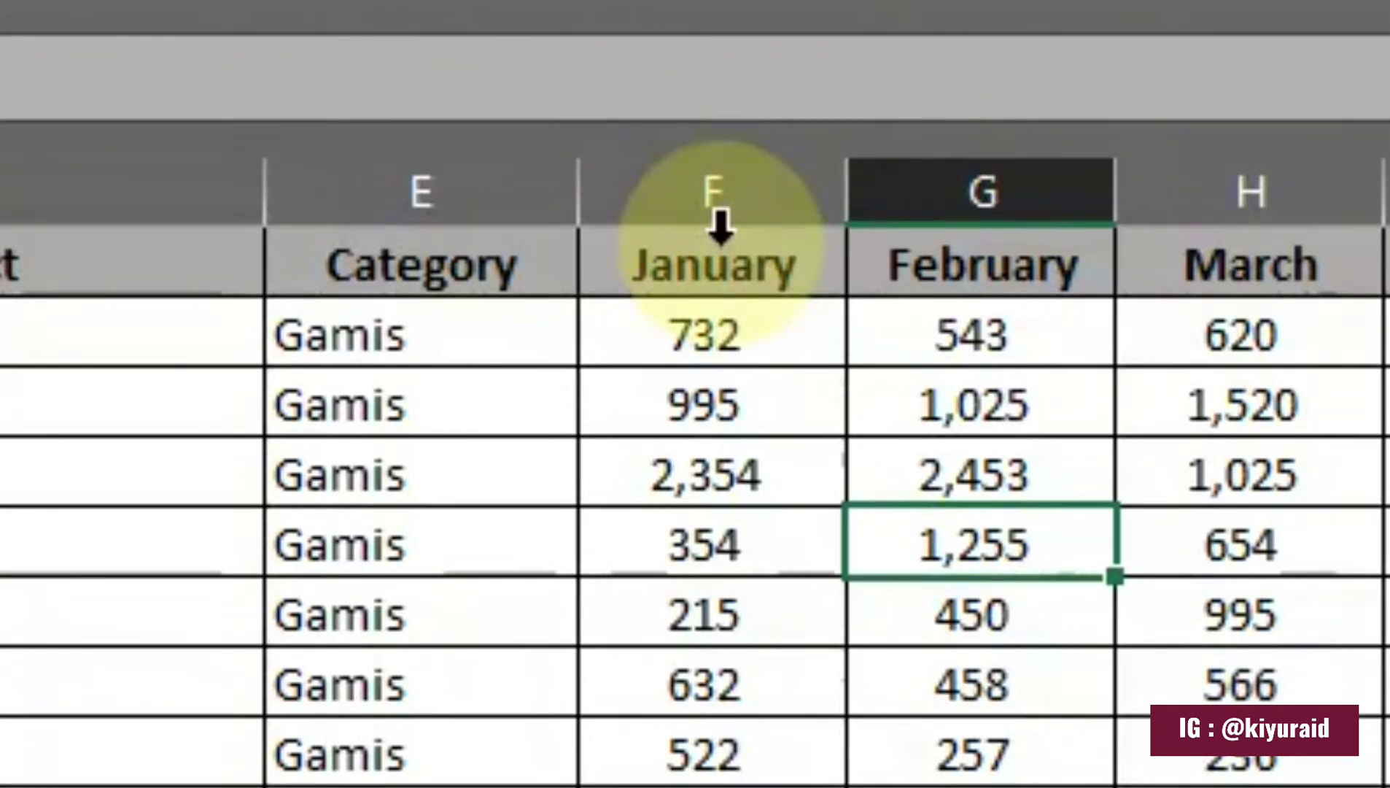
Step: Select all the January values in the table, F2 to F72, without the header cell
click(719, 229)
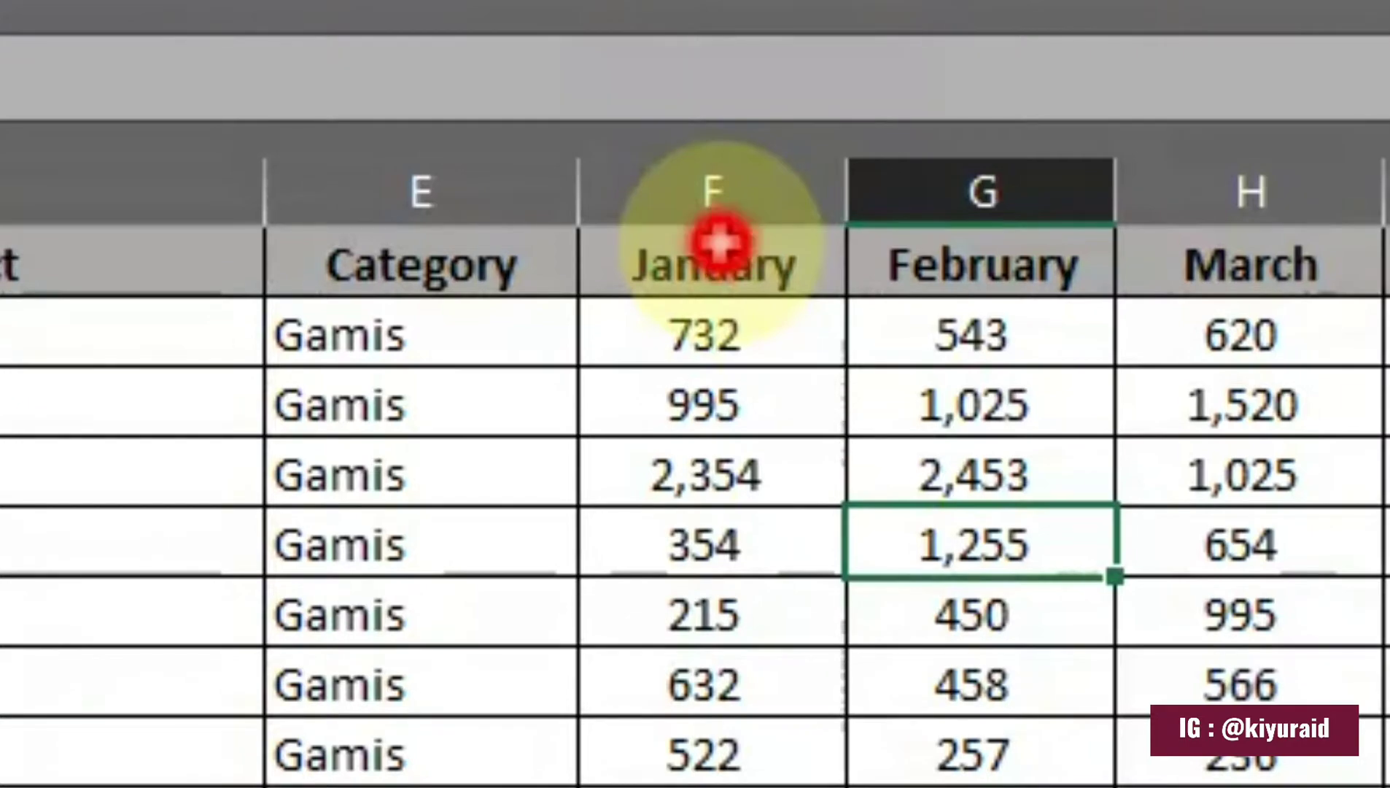
scroll(700, 233, down, 14)
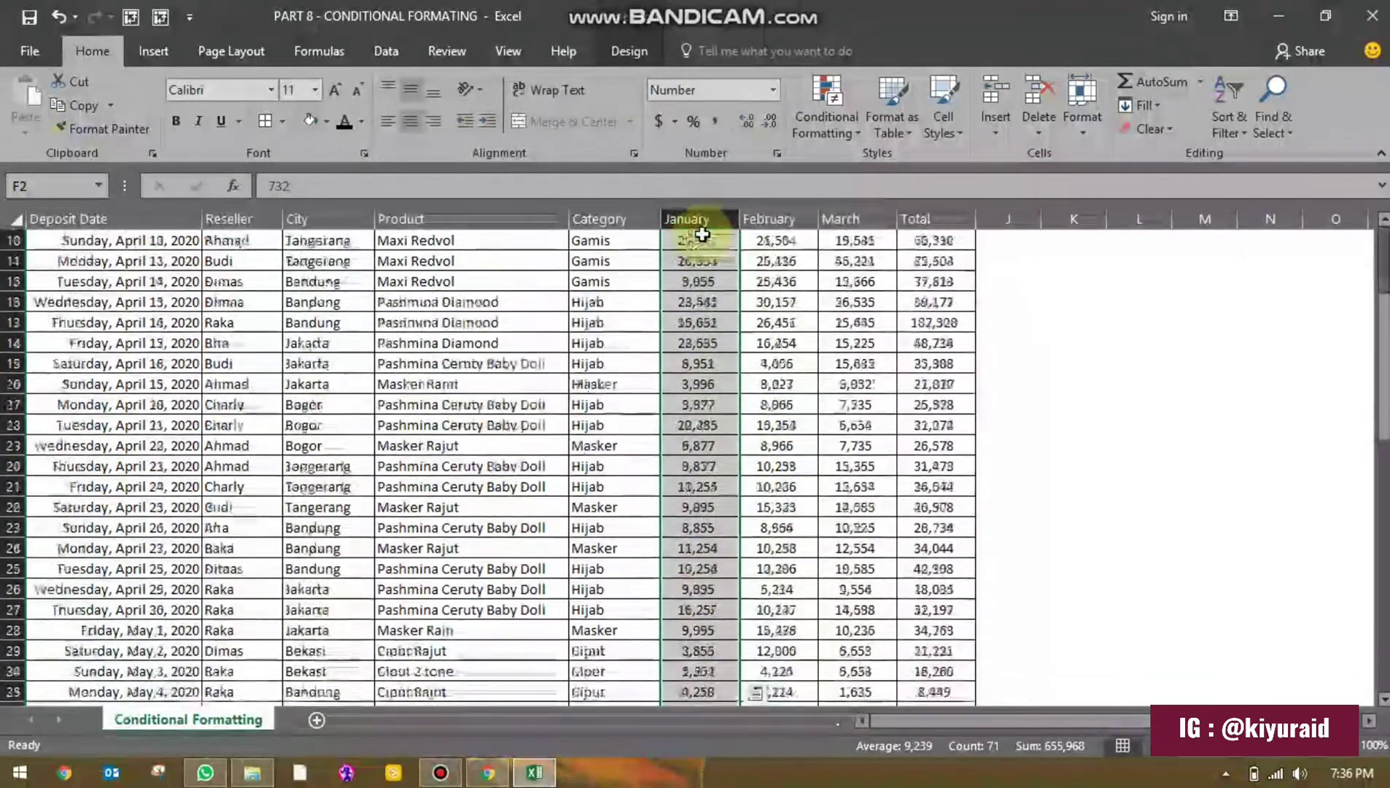
scroll(680, 314, down, 7)
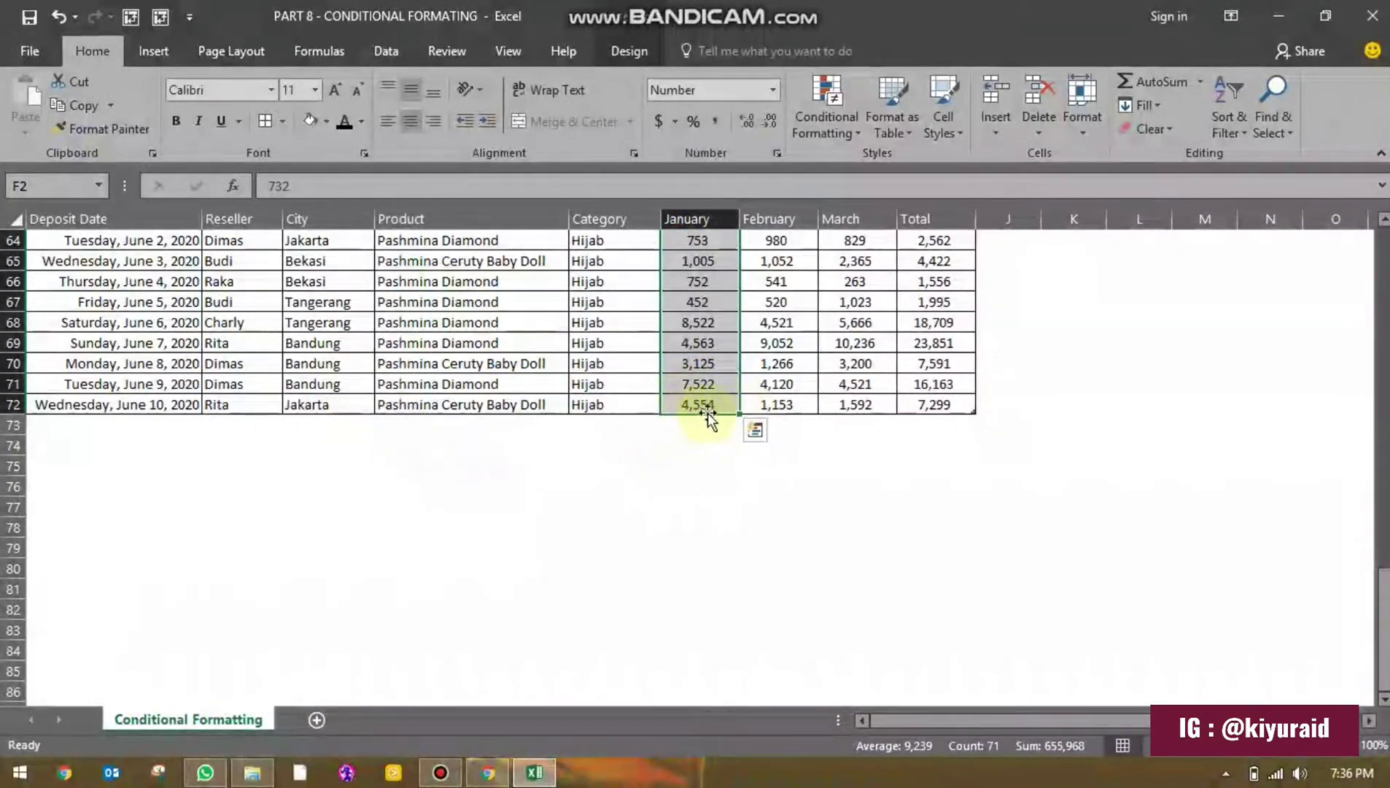
scroll(689, 408, up, 20)
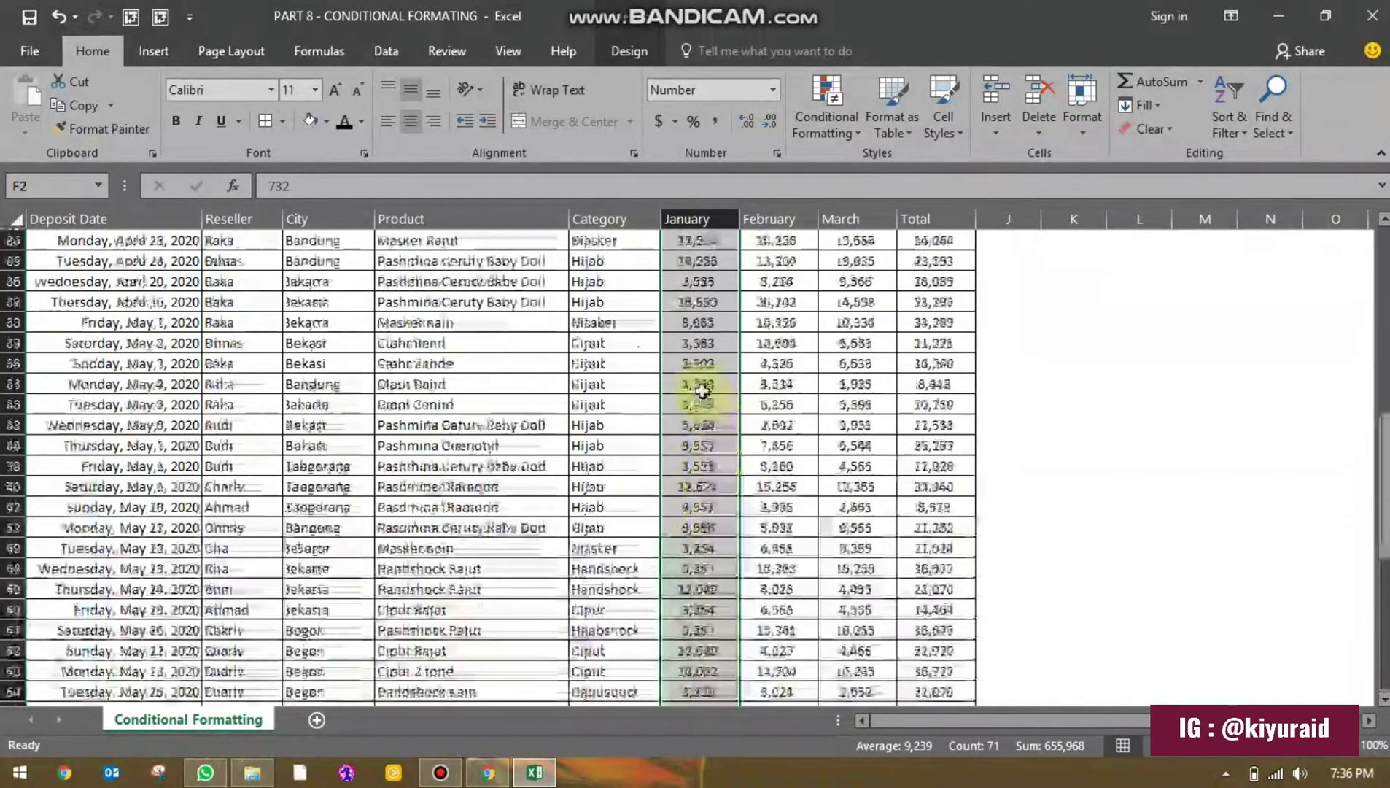
scroll(714, 361, up, 2)
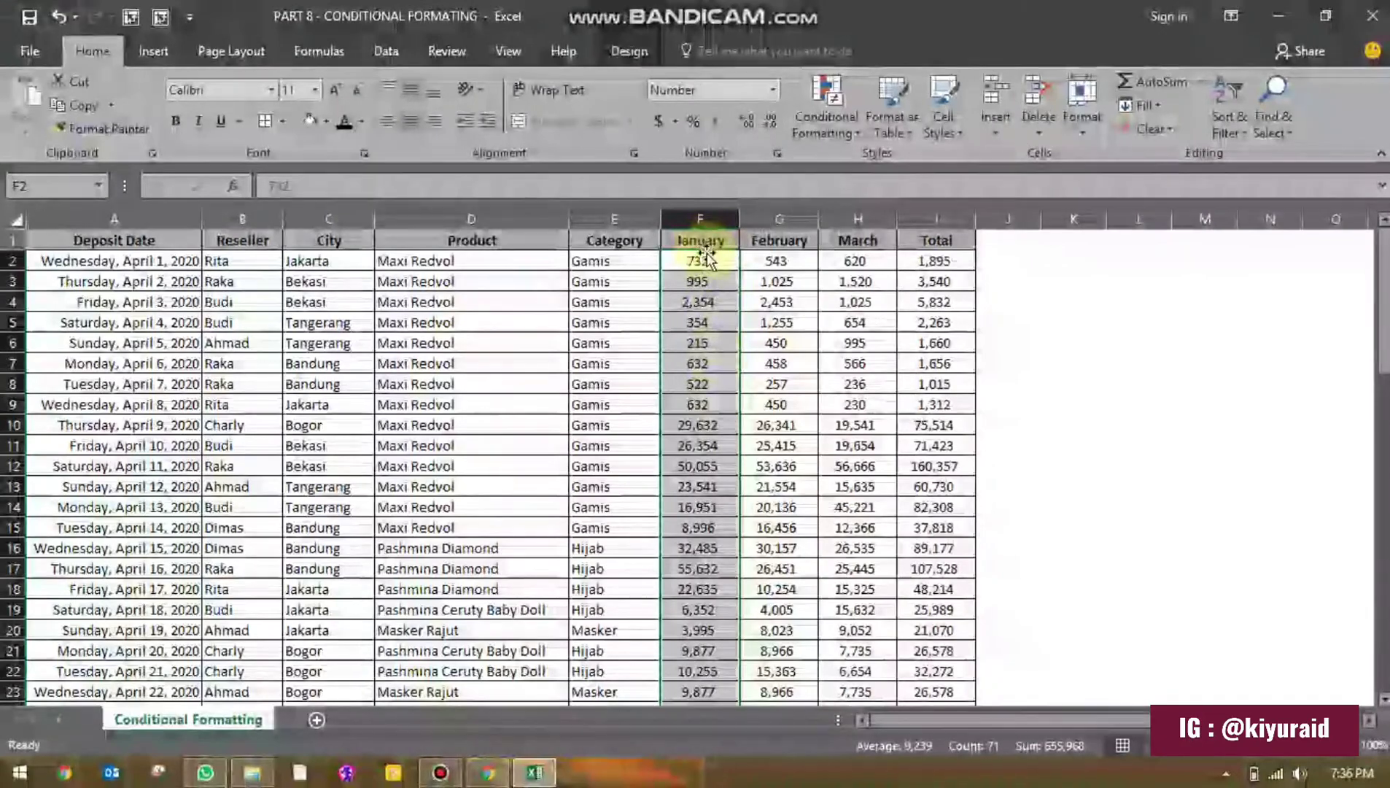
mouse_move(706, 259)
mouse_down()
mouse_move(748, 485)
mouse_move(744, 719)
mouse_move(722, 742)
mouse_move(703, 693)
mouse_up()
scroll(701, 328, up, 5)
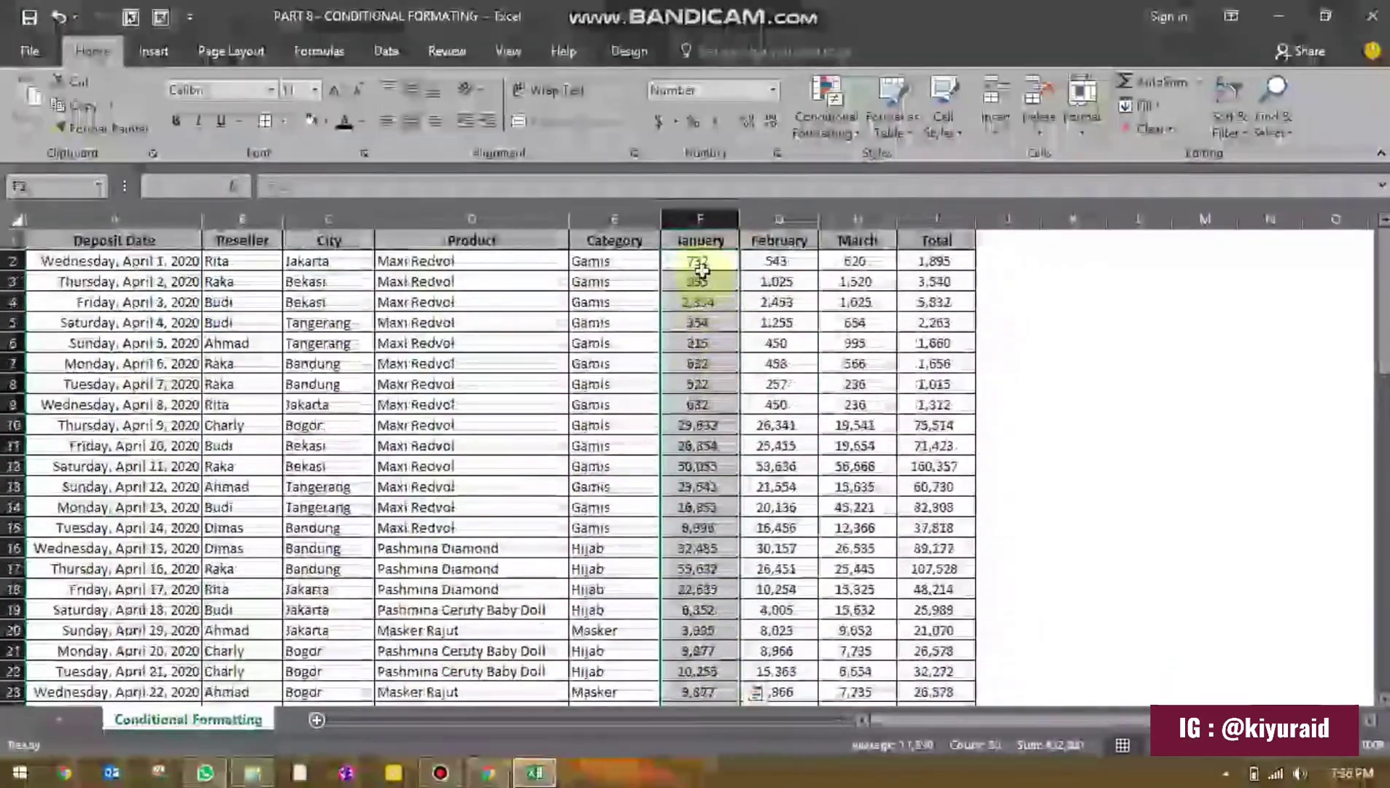
click(697, 233)
scroll(697, 228, down, 20)
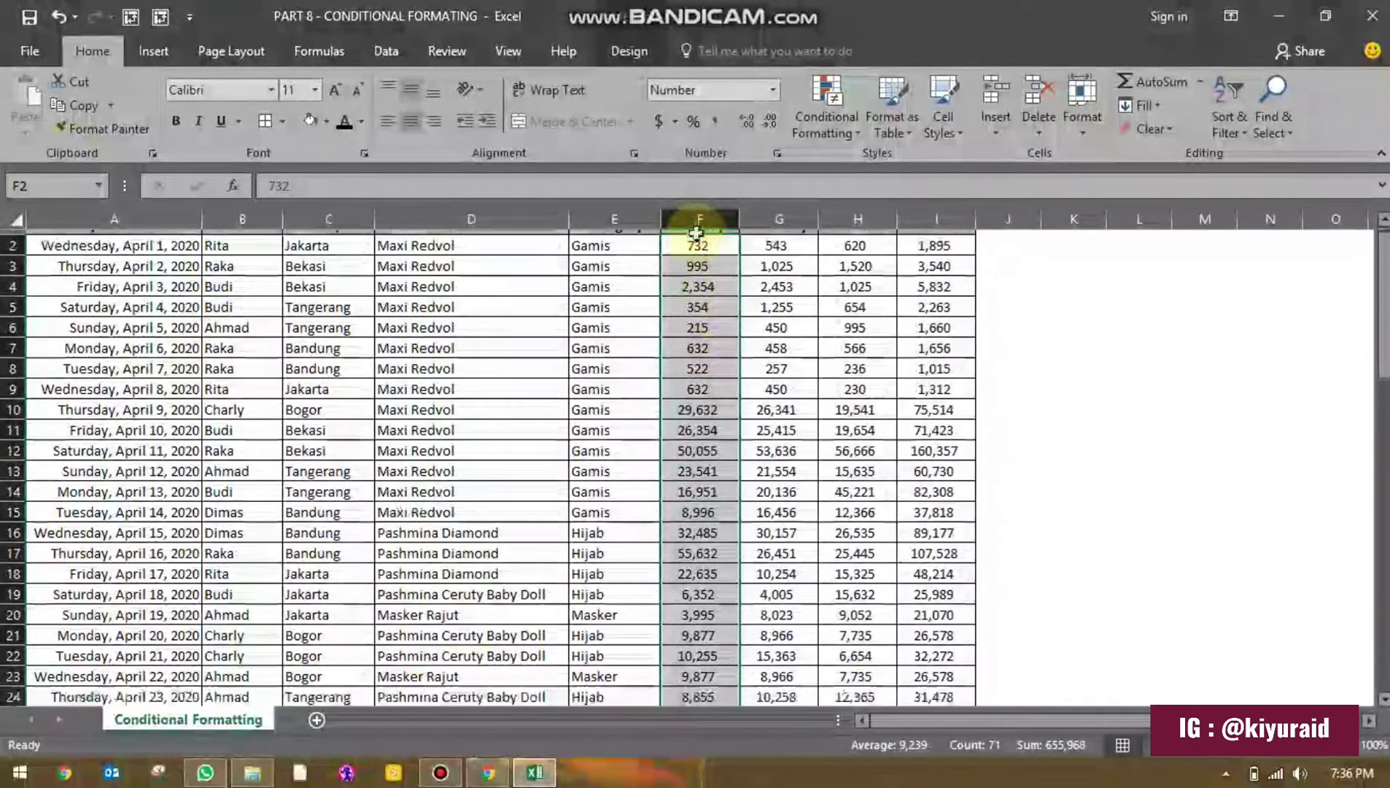
scroll(715, 445, up, 20)
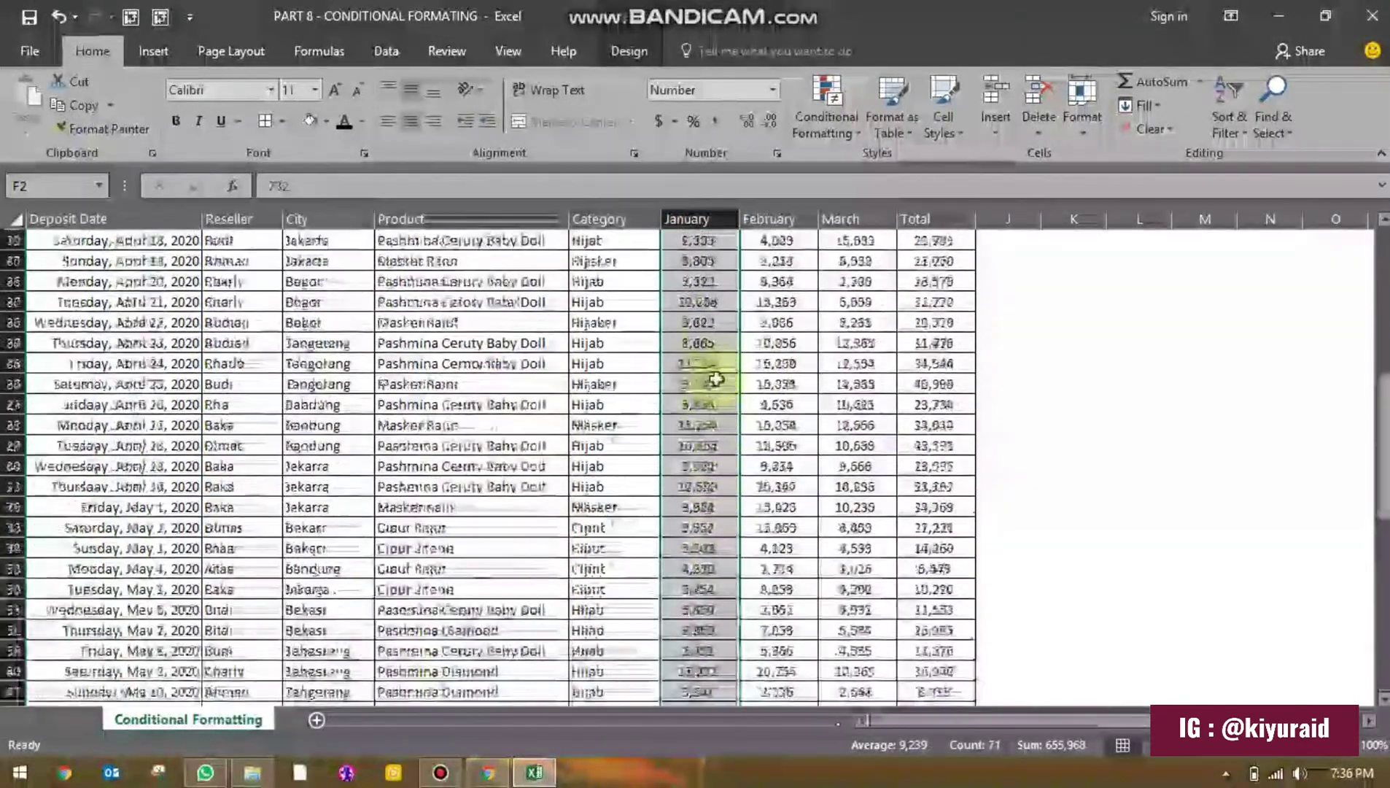
Step: Add a Greater Than highlight rule to the January values with threshold 50000 and Light Red Fill with Dark Red Text
click(835, 127)
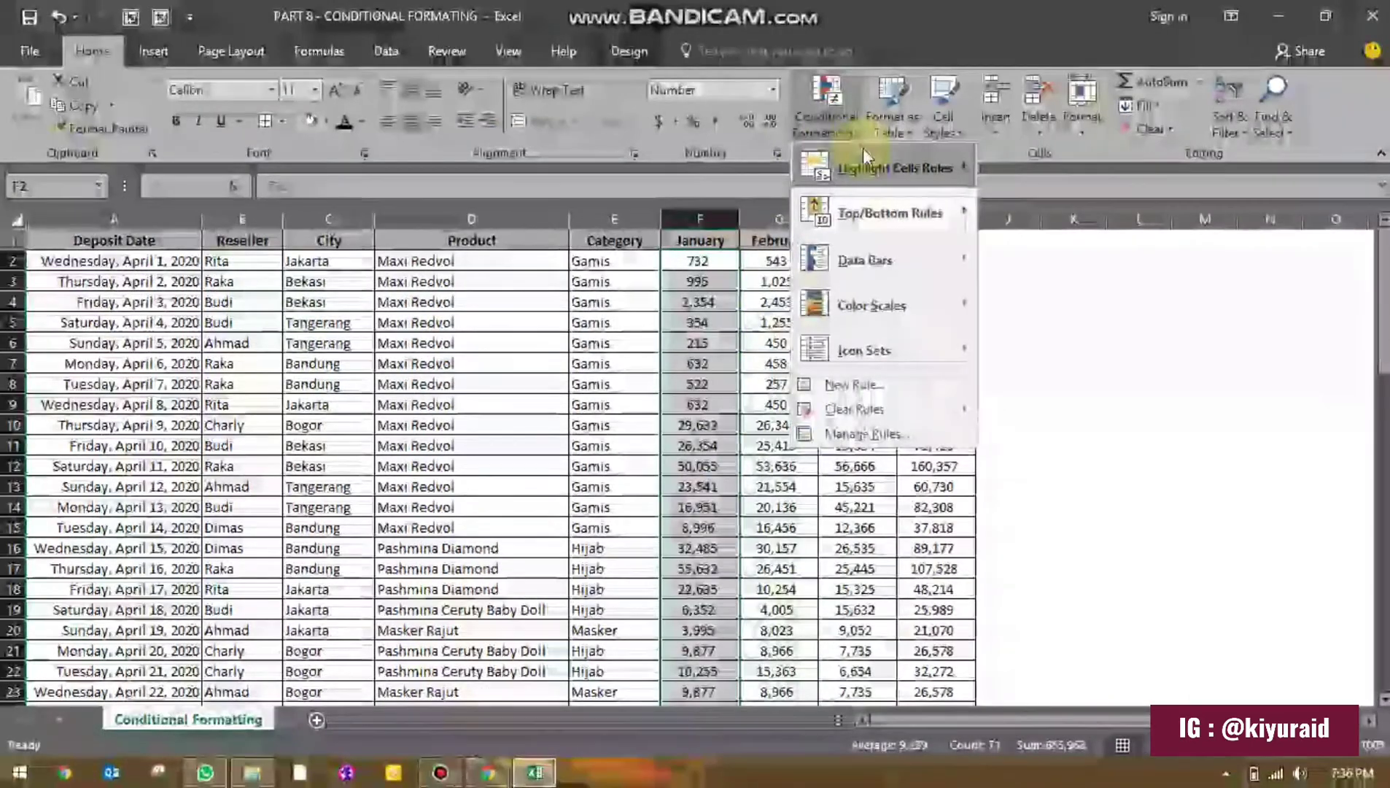
mouse_move(896, 161)
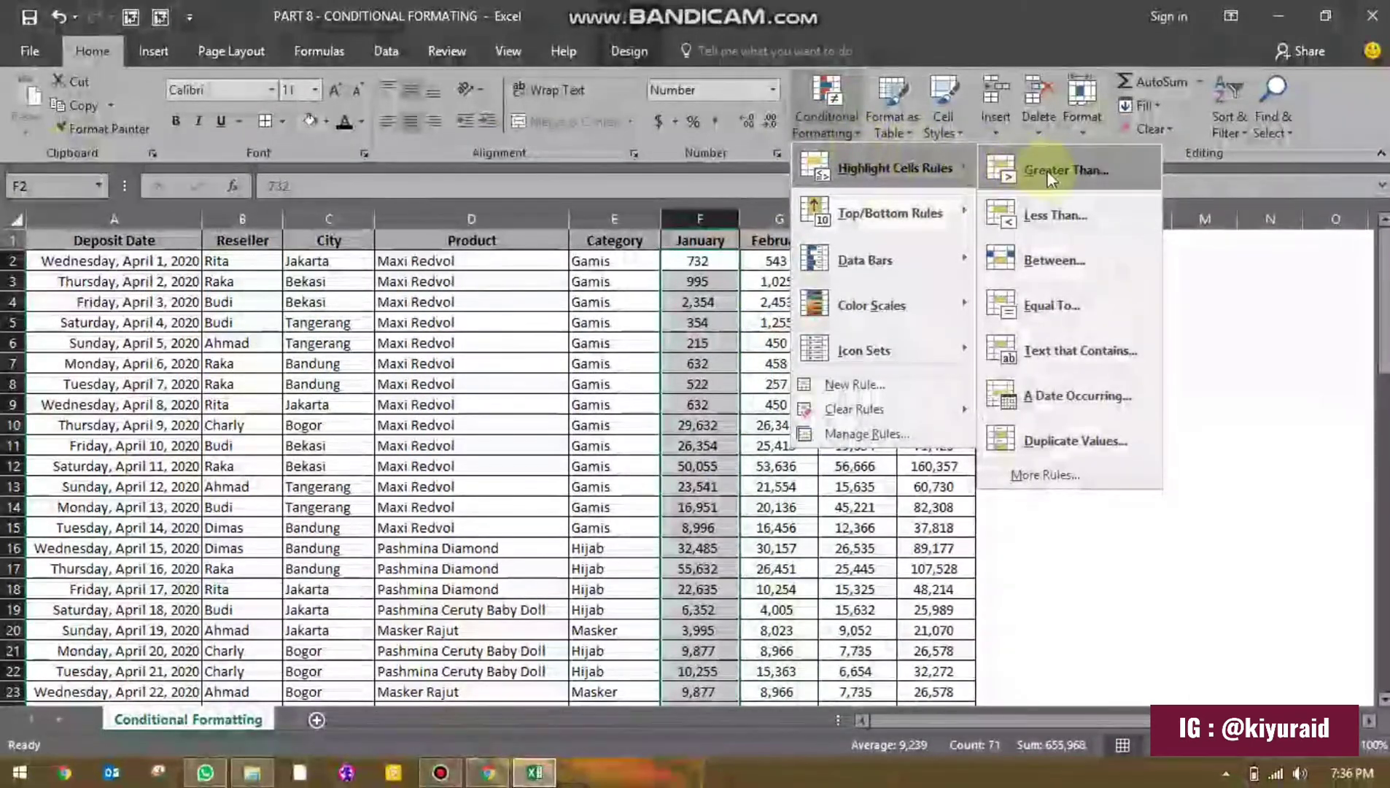
click(1092, 172)
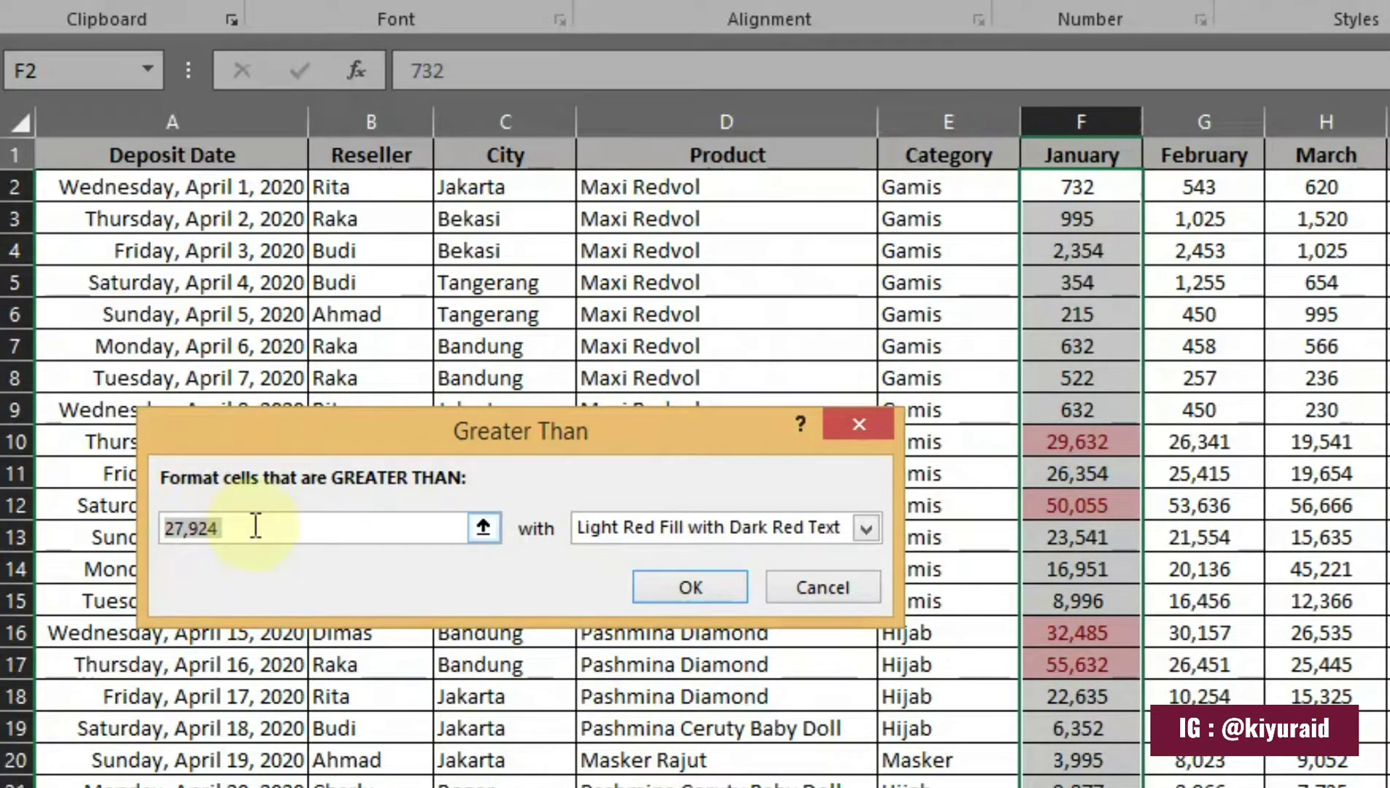
text(50000)
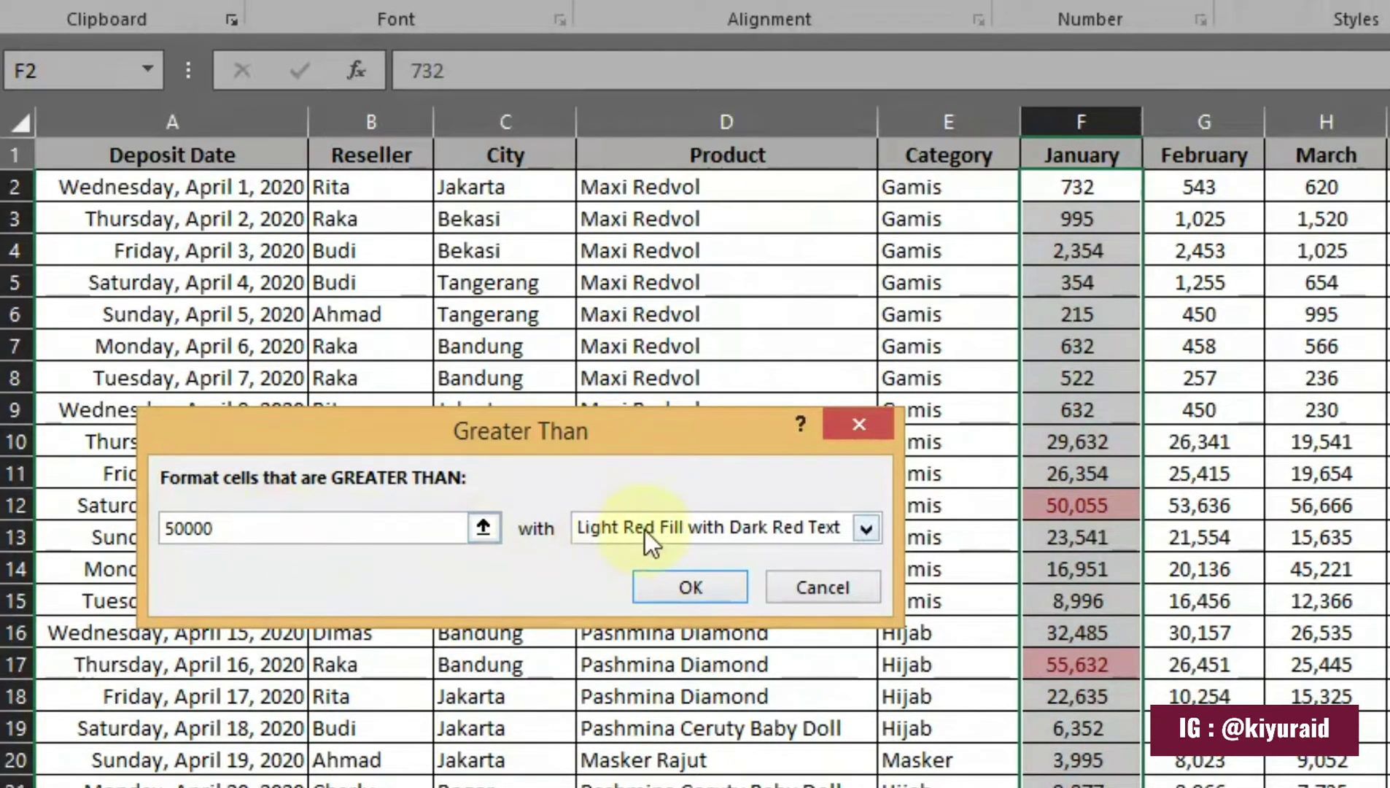
click(798, 530)
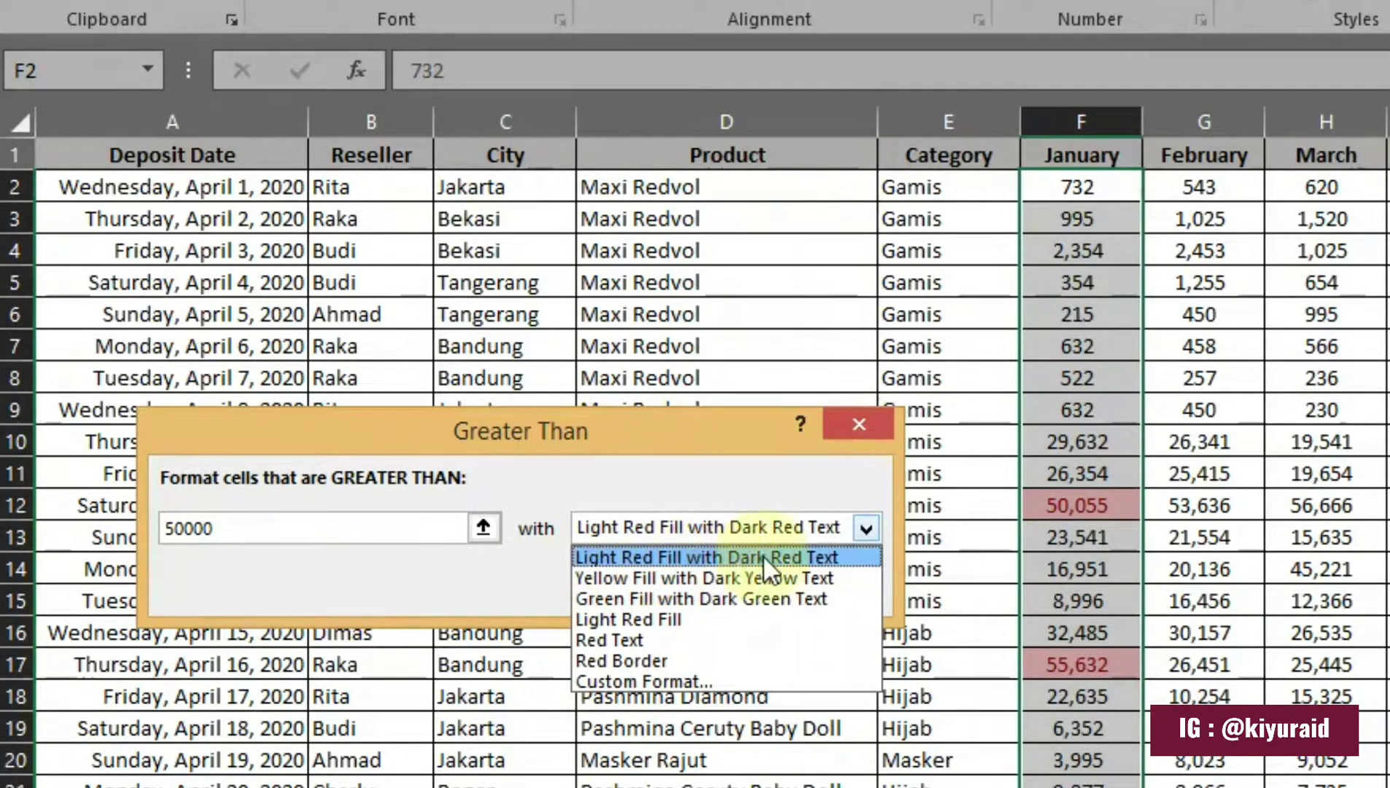
click(807, 555)
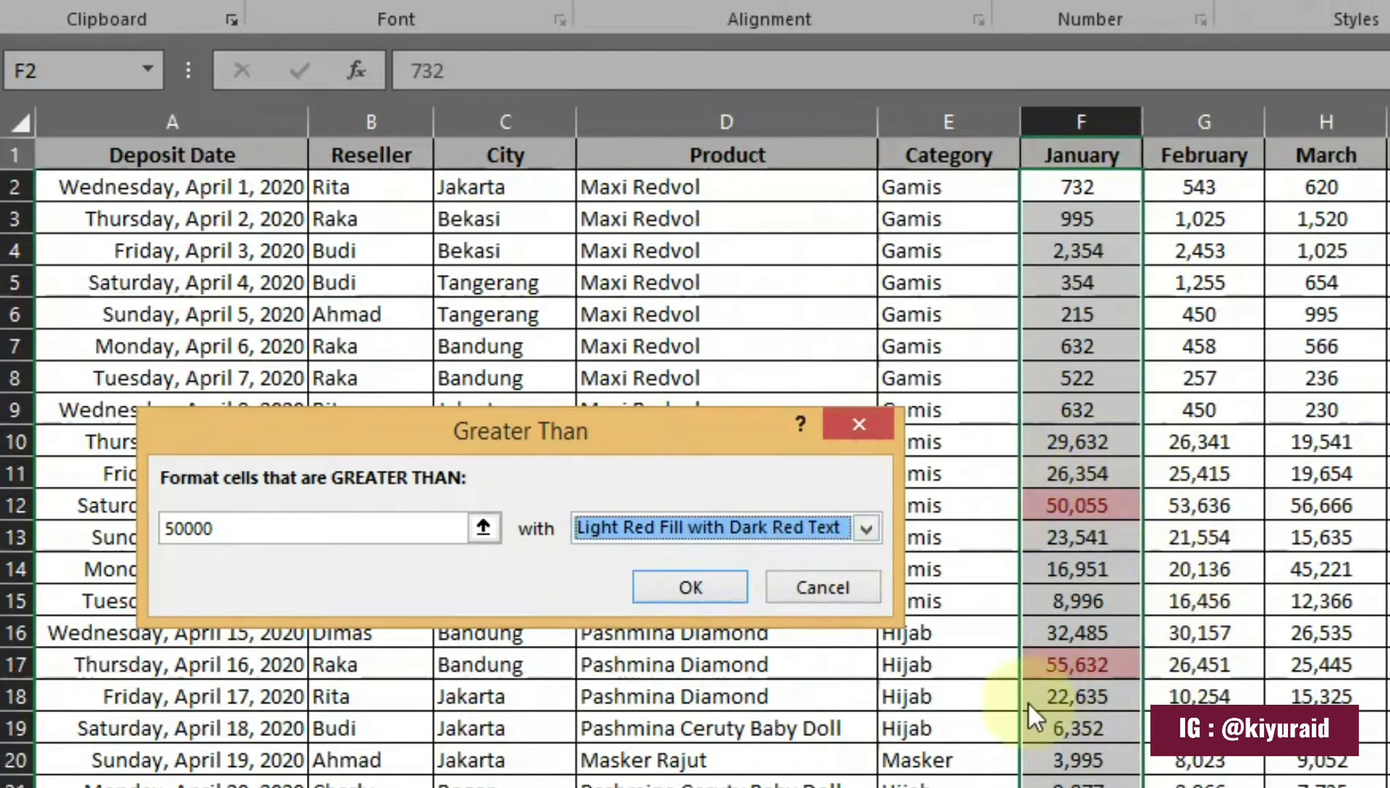
click(868, 527)
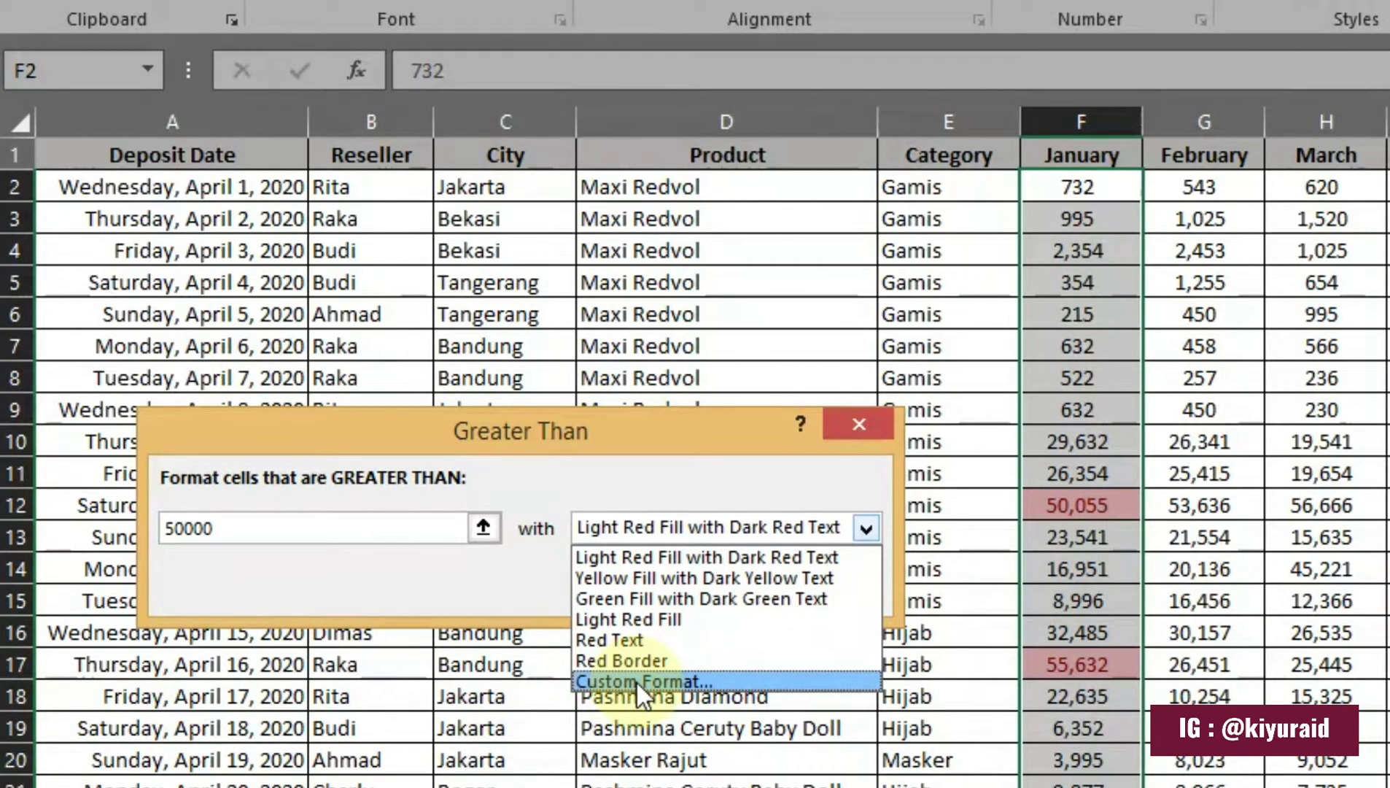
click(639, 561)
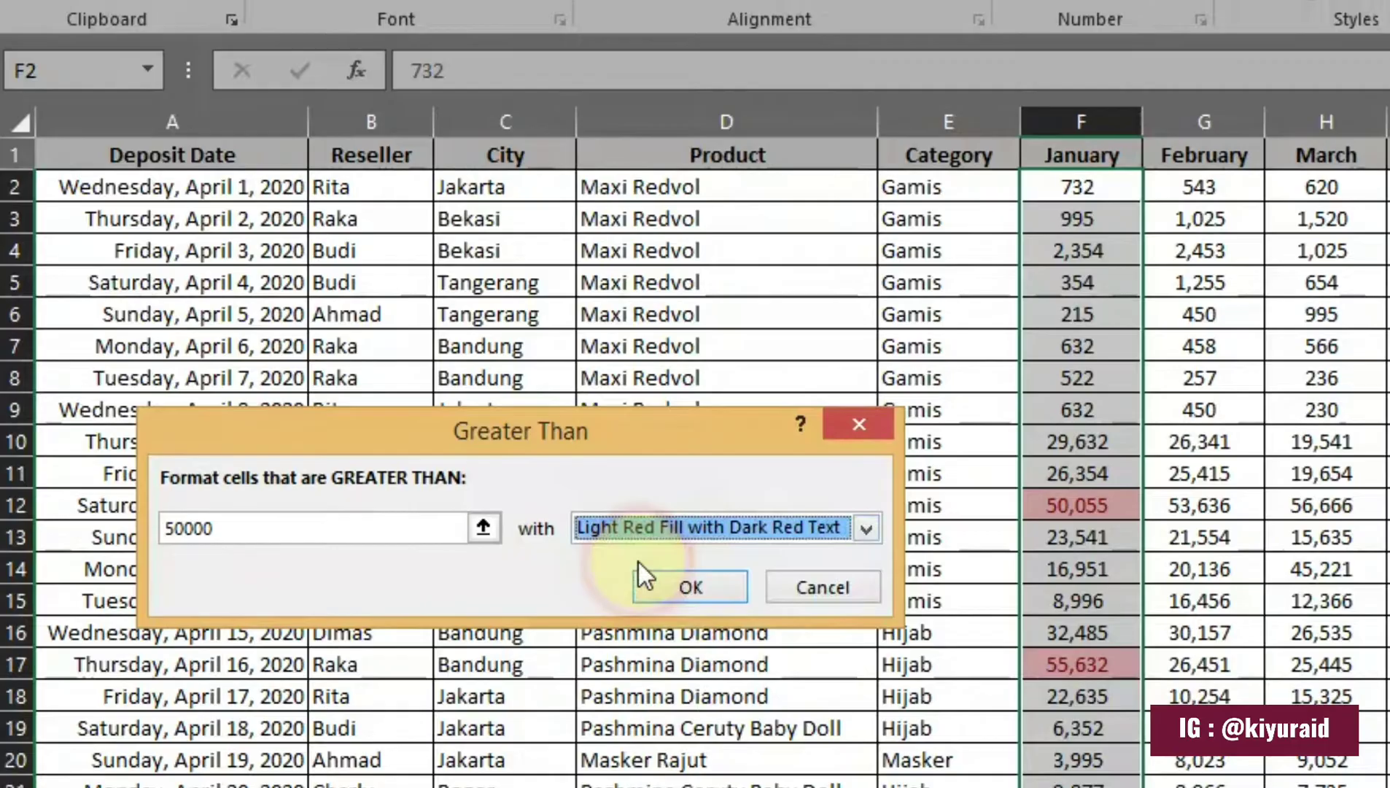
click(689, 587)
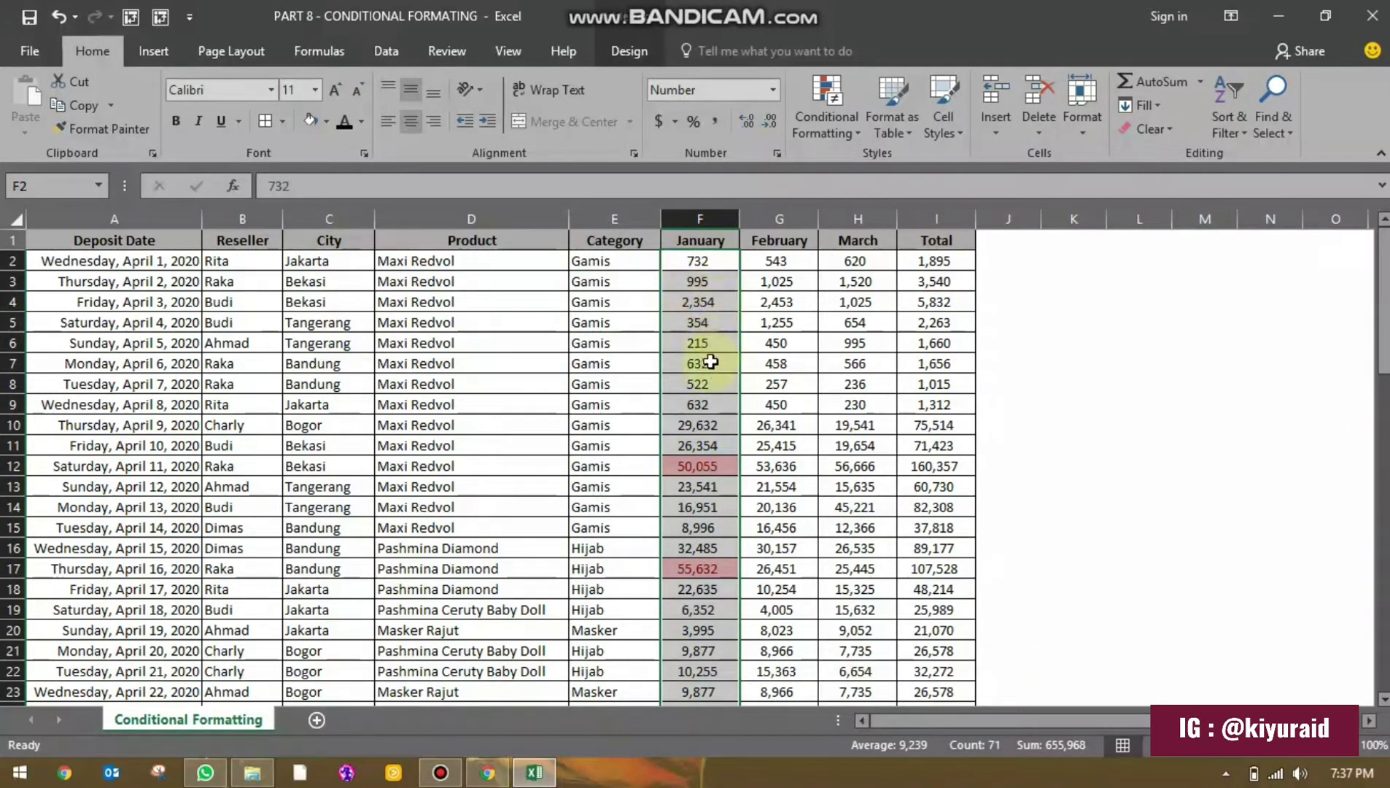
Step: Examine the January column for the cells highlighted by the new rule
click(685, 468)
scroll(700, 467, down, 1)
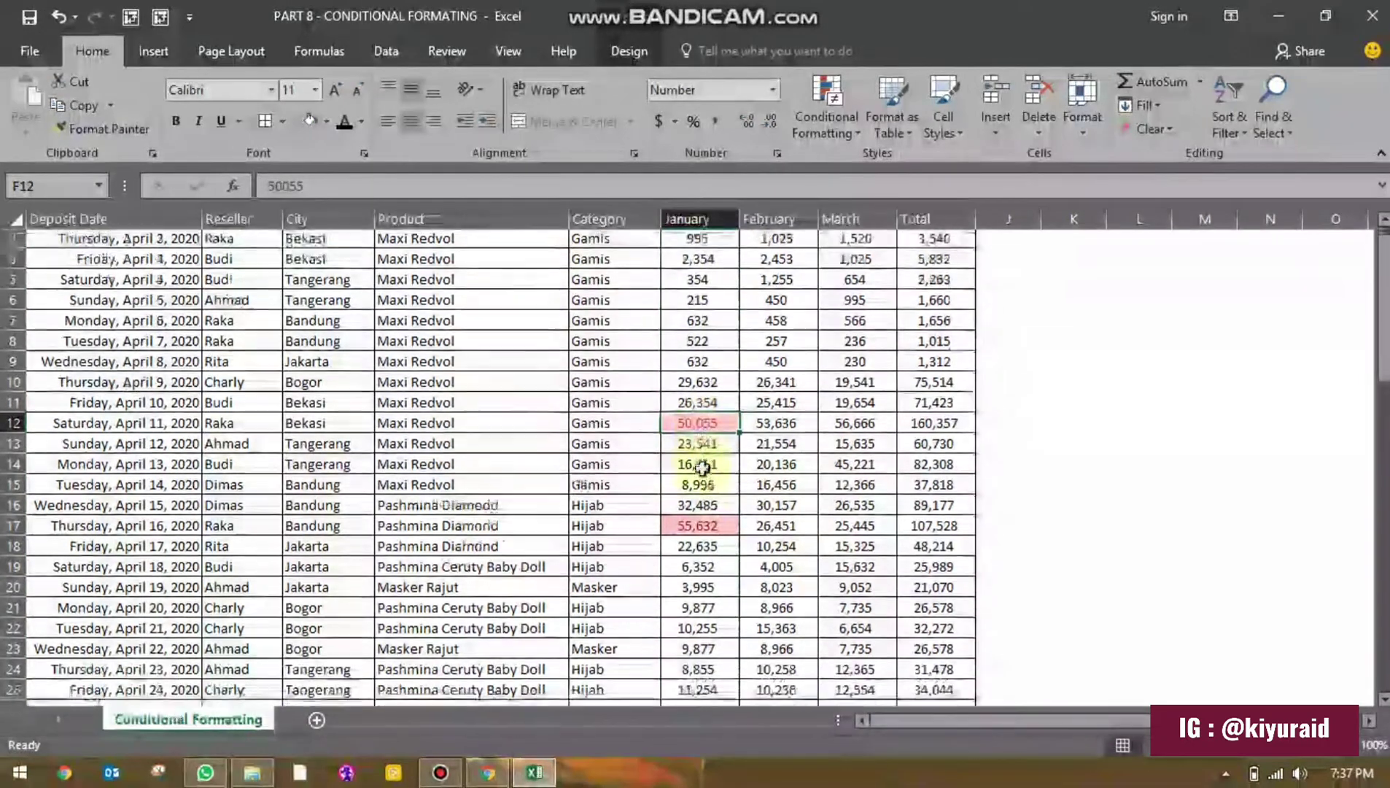
click(697, 512)
scroll(697, 512, down, 17)
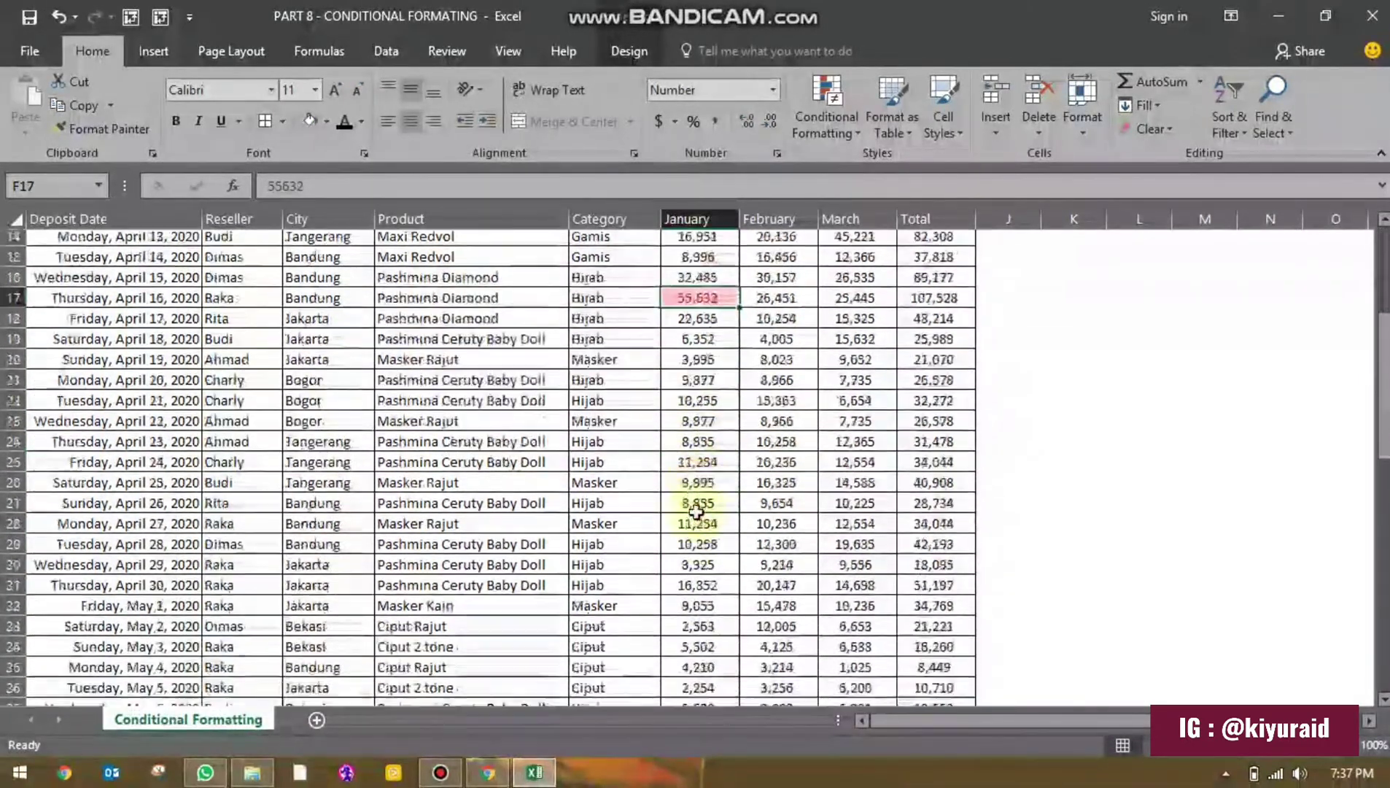
scroll(698, 511, up, 18)
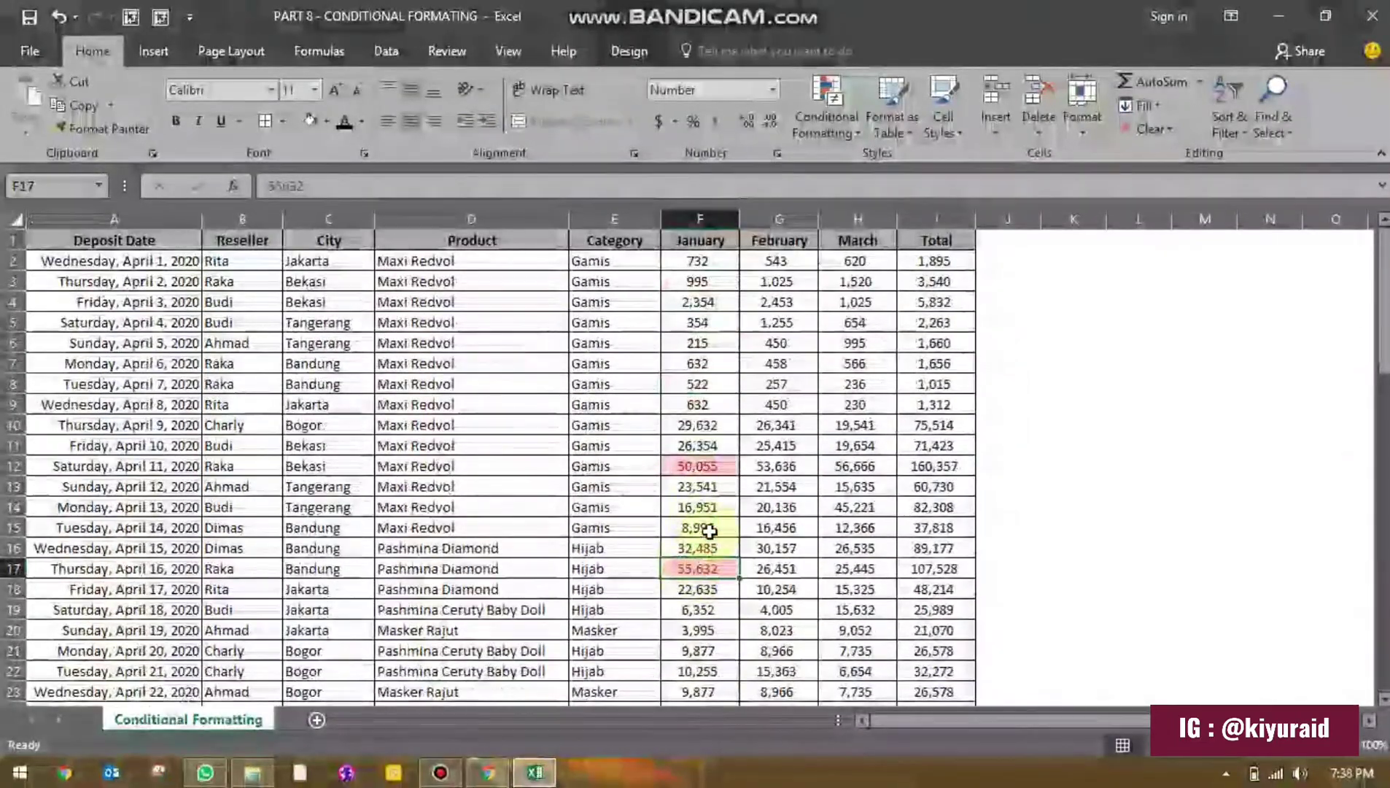
Step: Select all the February values in the table, starting at G2, without the header cell
click(778, 219)
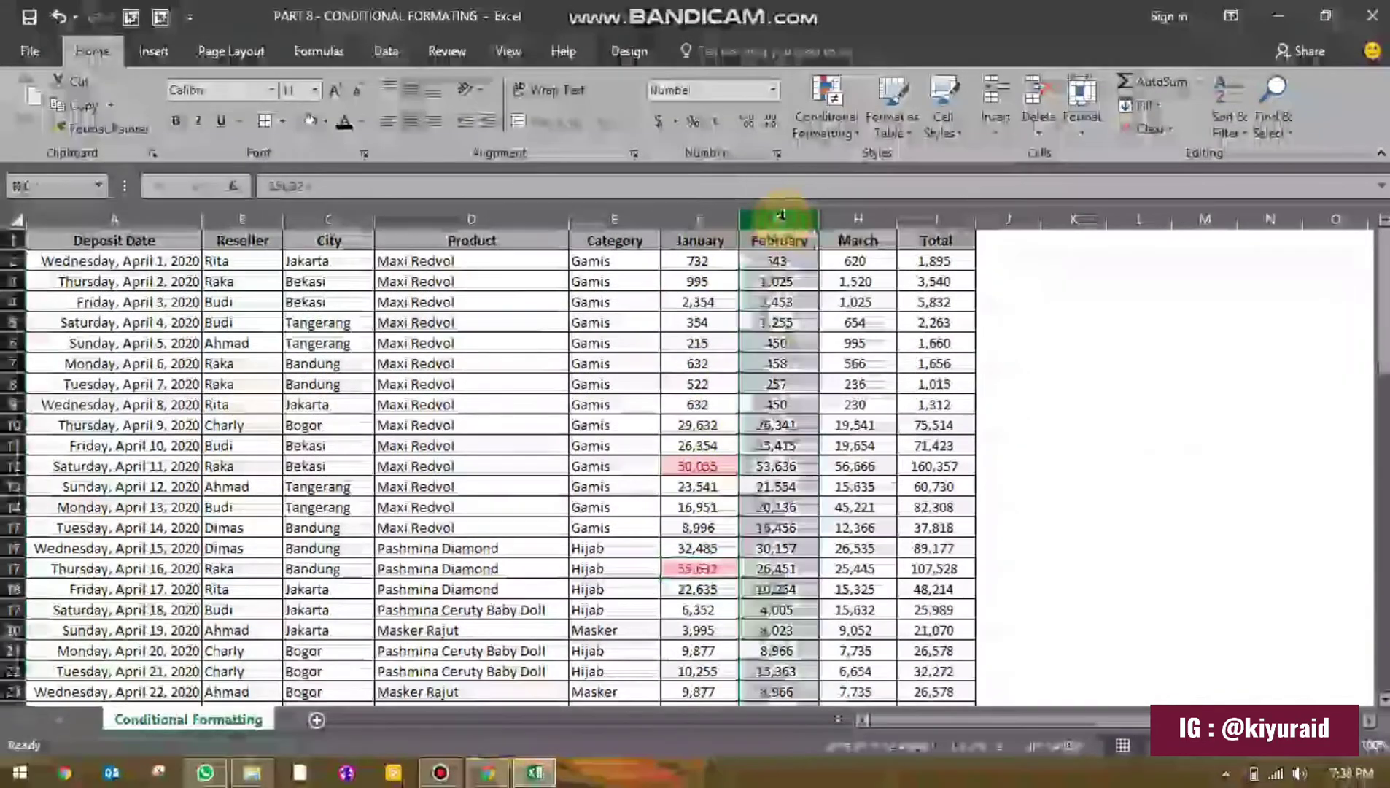
click(818, 120)
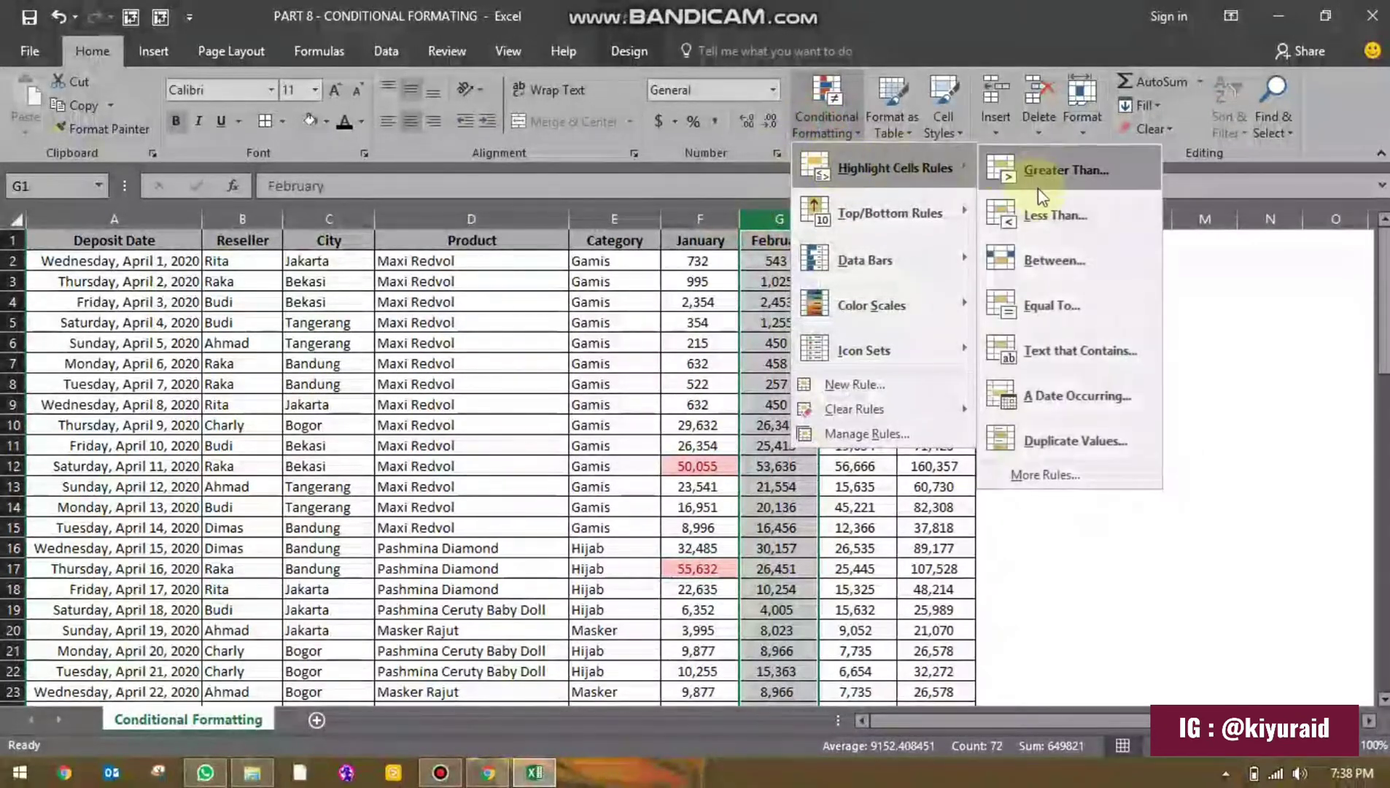
click(787, 244)
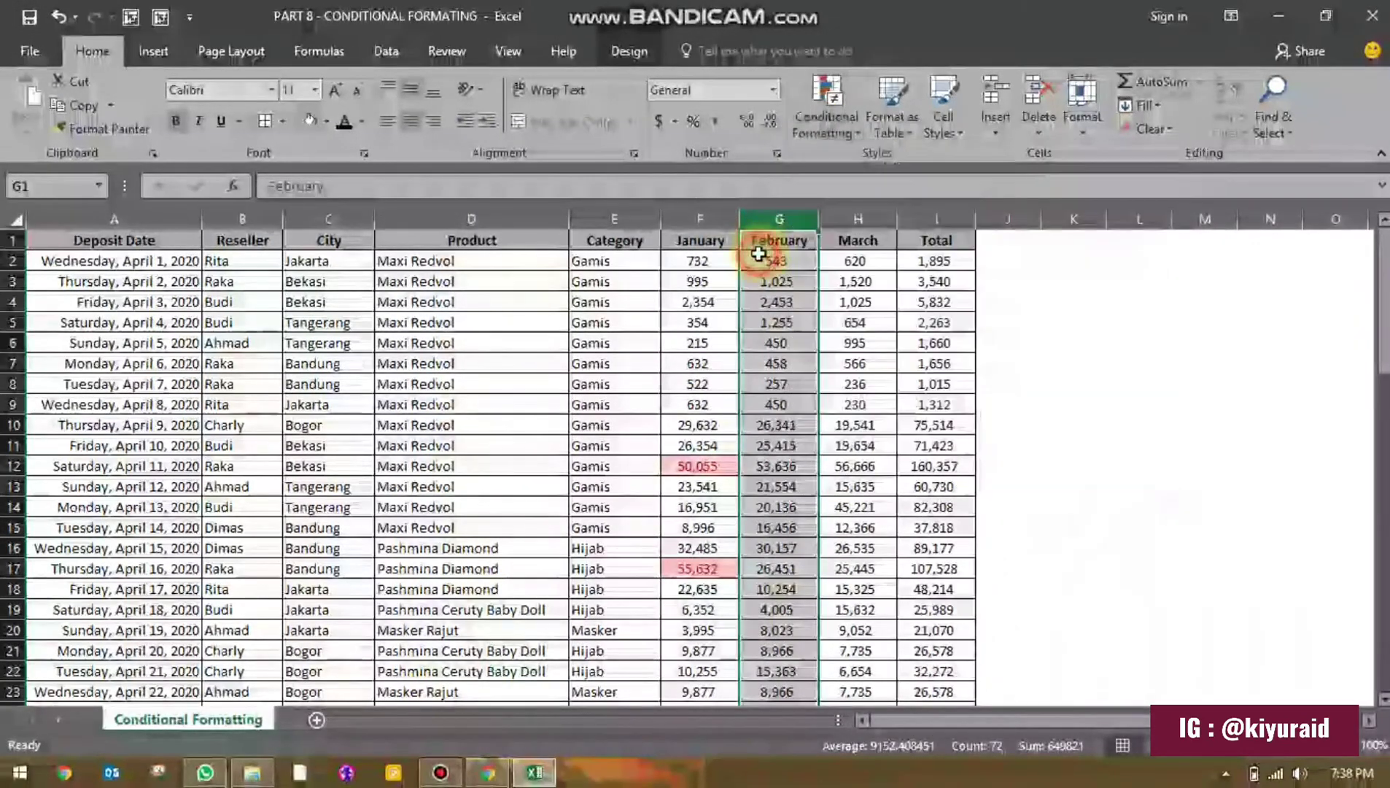
click(790, 214)
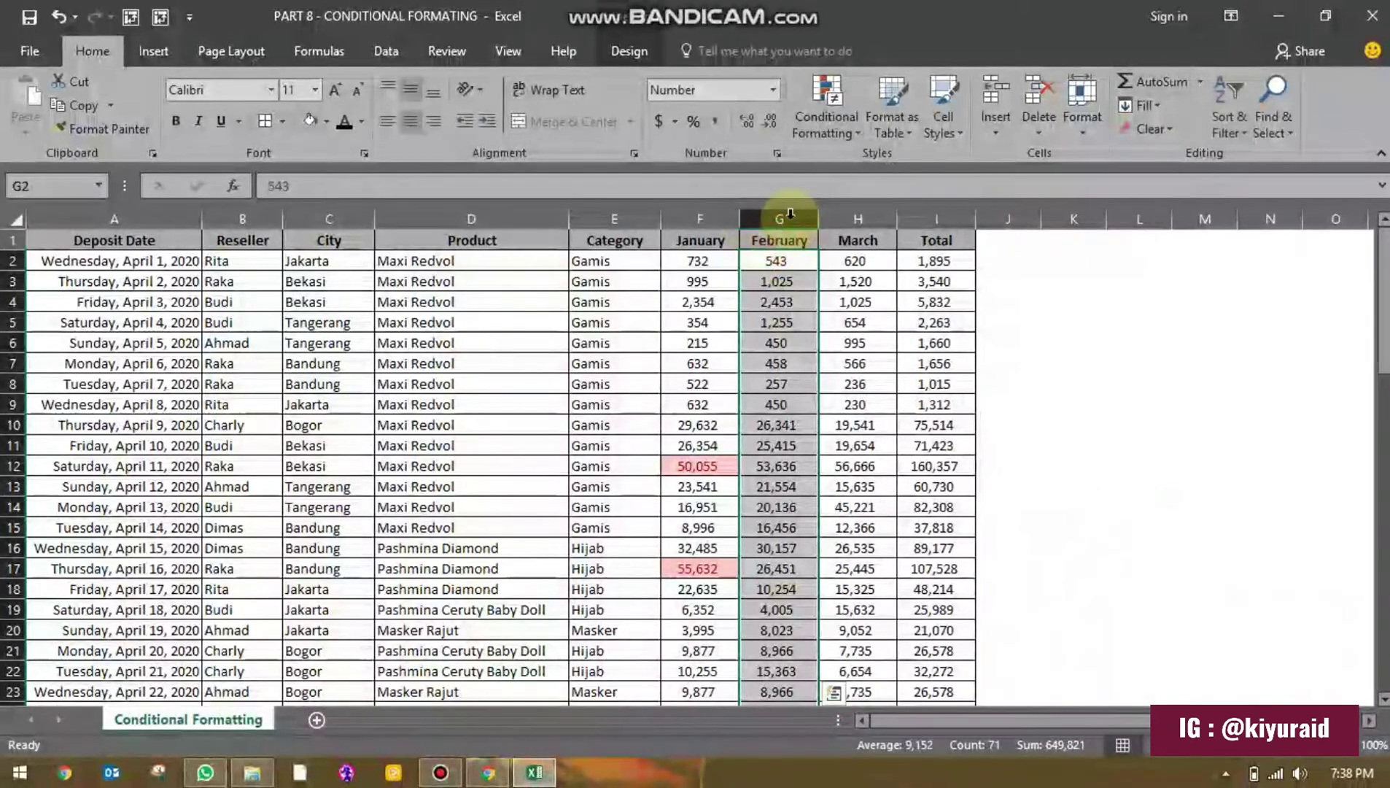
Step: Add a Less Than highlight rule to the February values with threshold 1000 and Yellow Fill with Dark Yellow Text
click(826, 120)
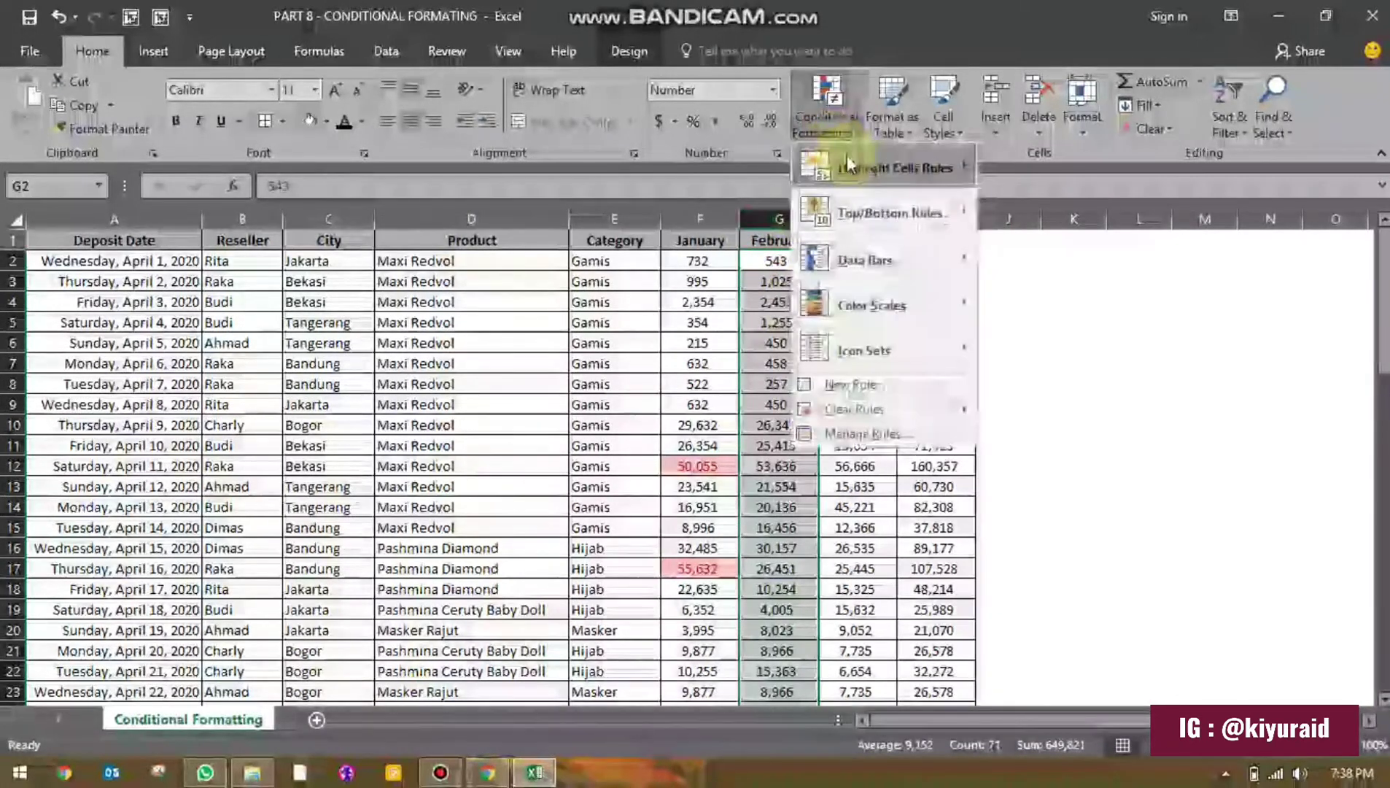
mouse_move(873, 168)
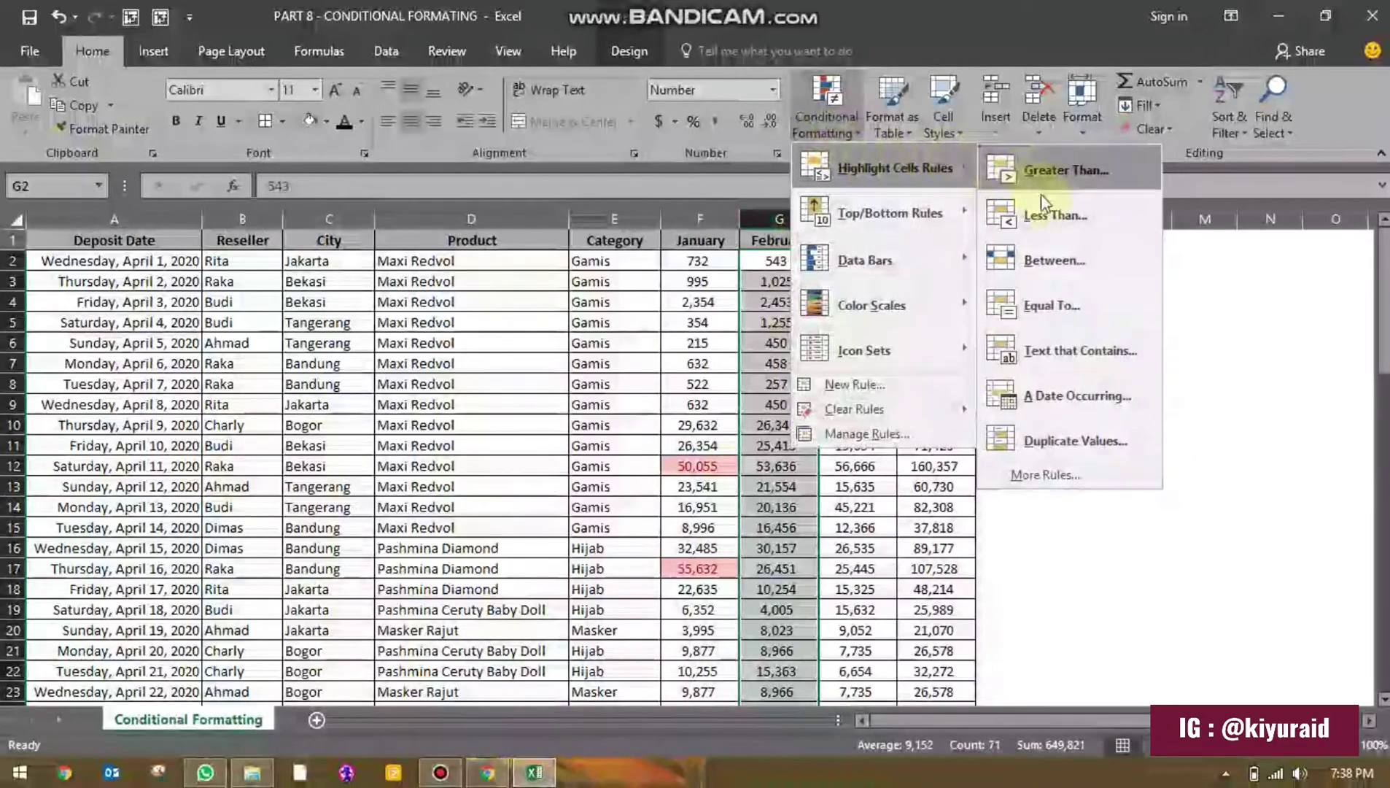
click(1057, 219)
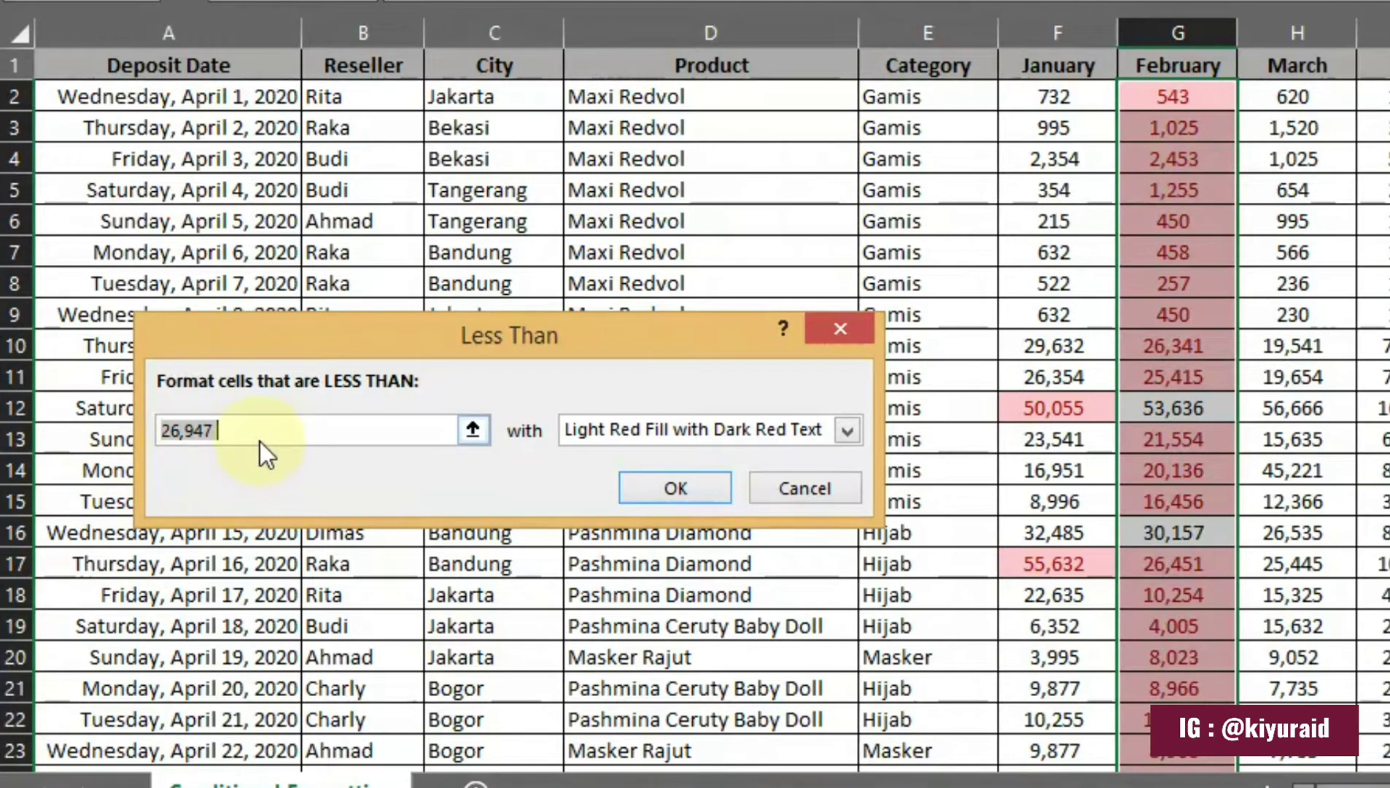
text(1000)
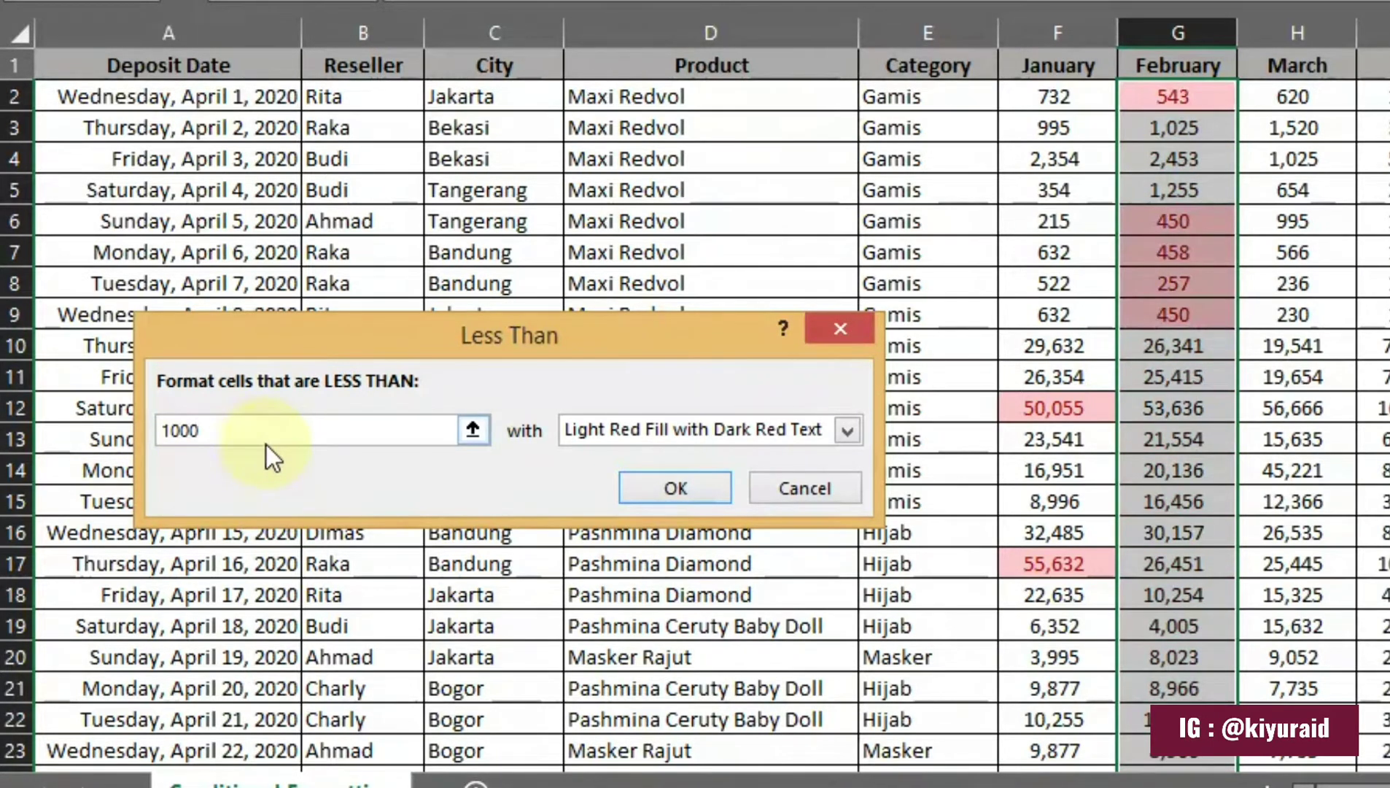
click(643, 431)
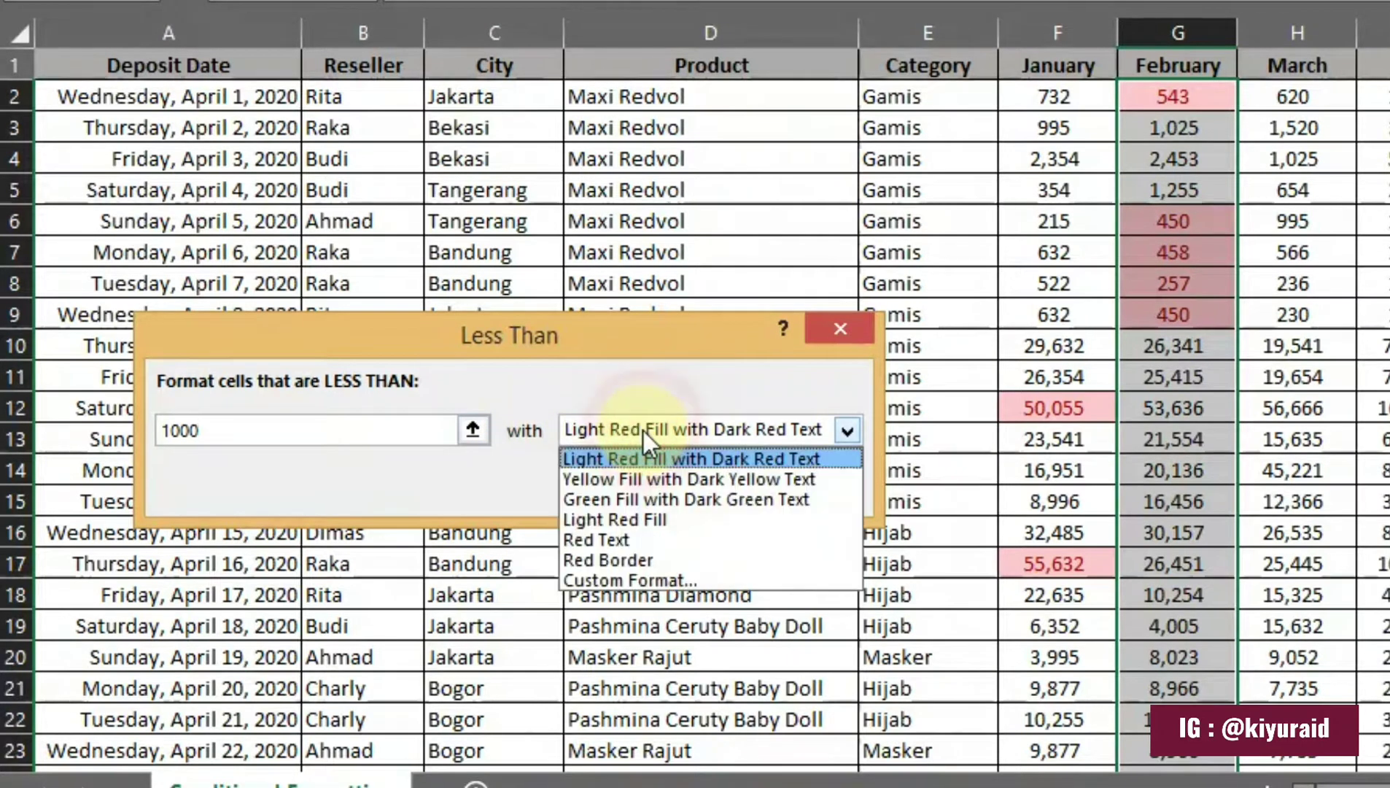
click(605, 478)
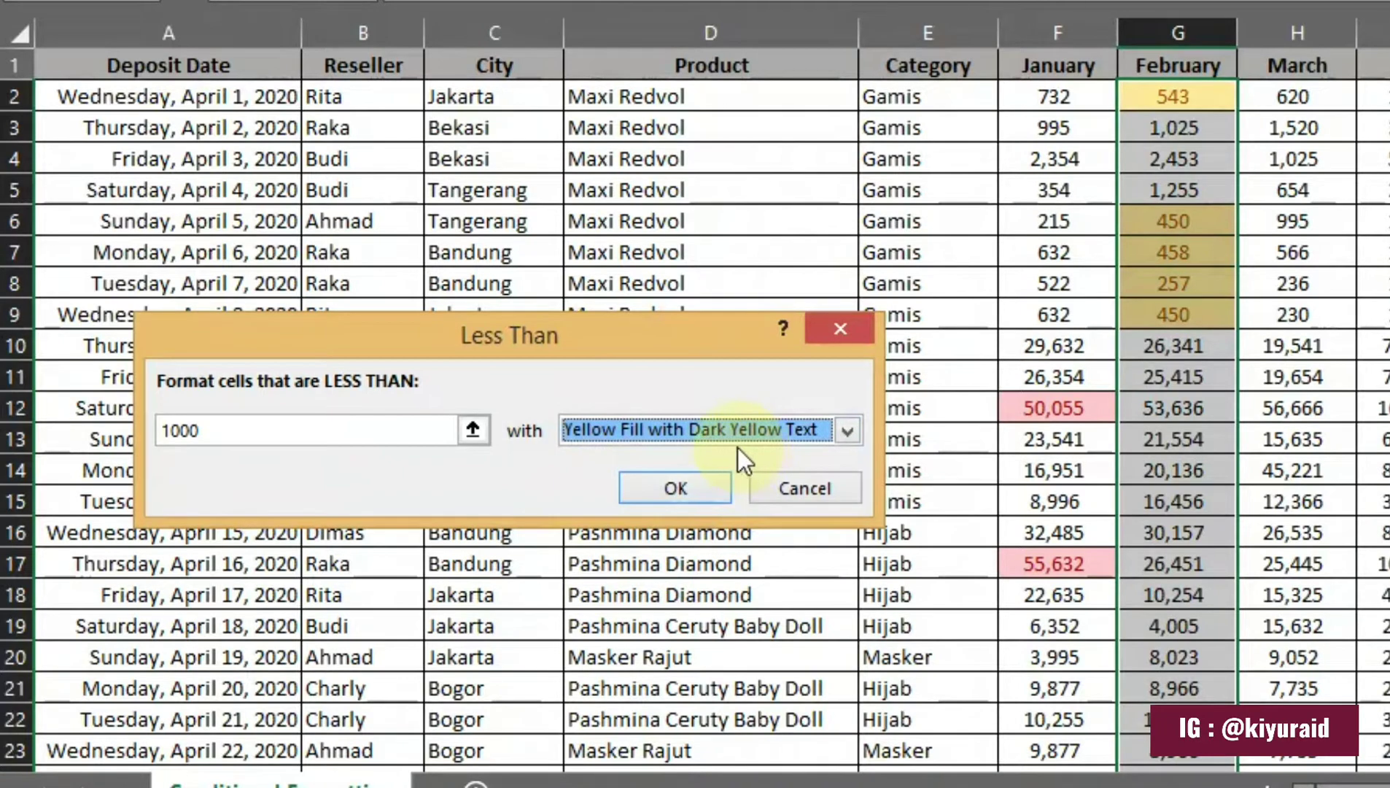
click(702, 493)
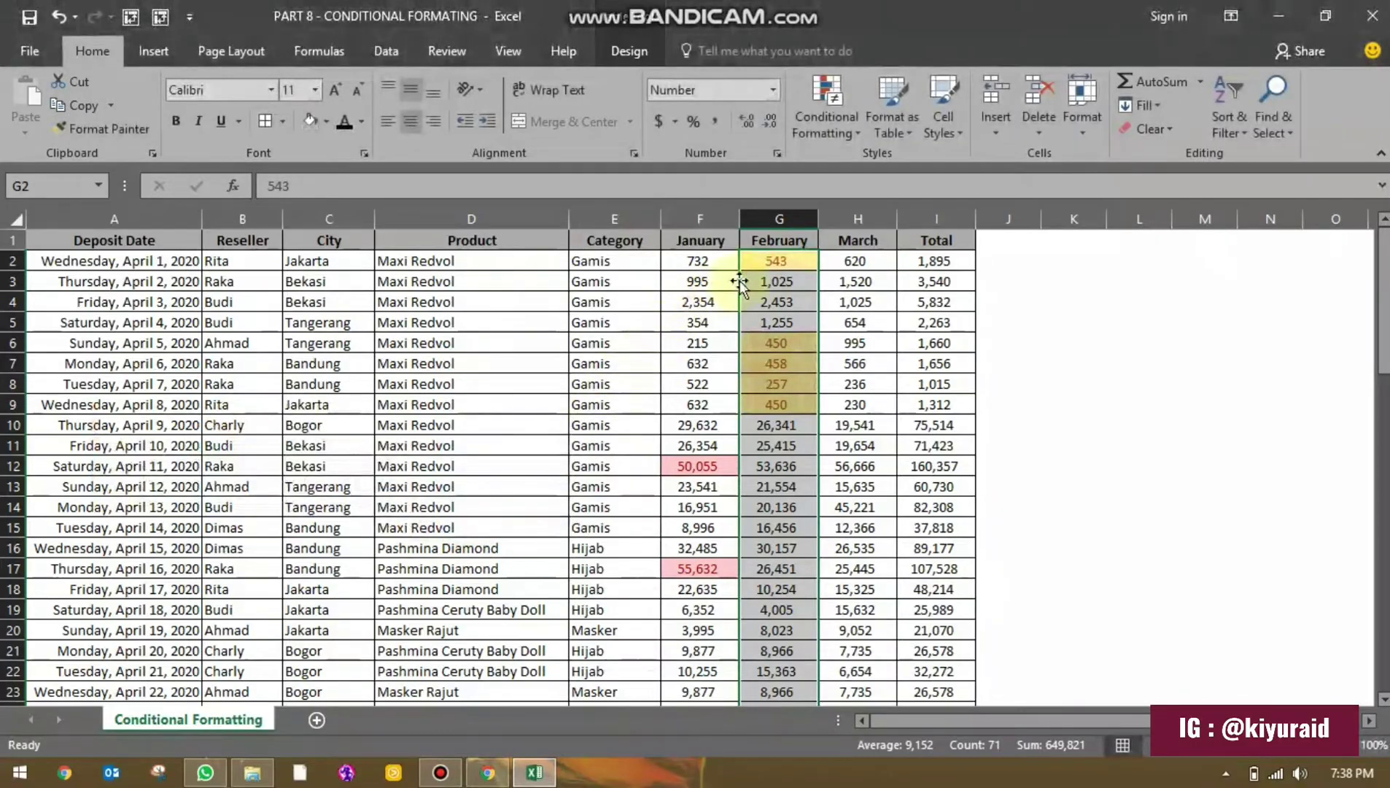
Step: Check the February column's highlighting, test the rule by entering 300 in cell G40, and undo that entry
click(769, 263)
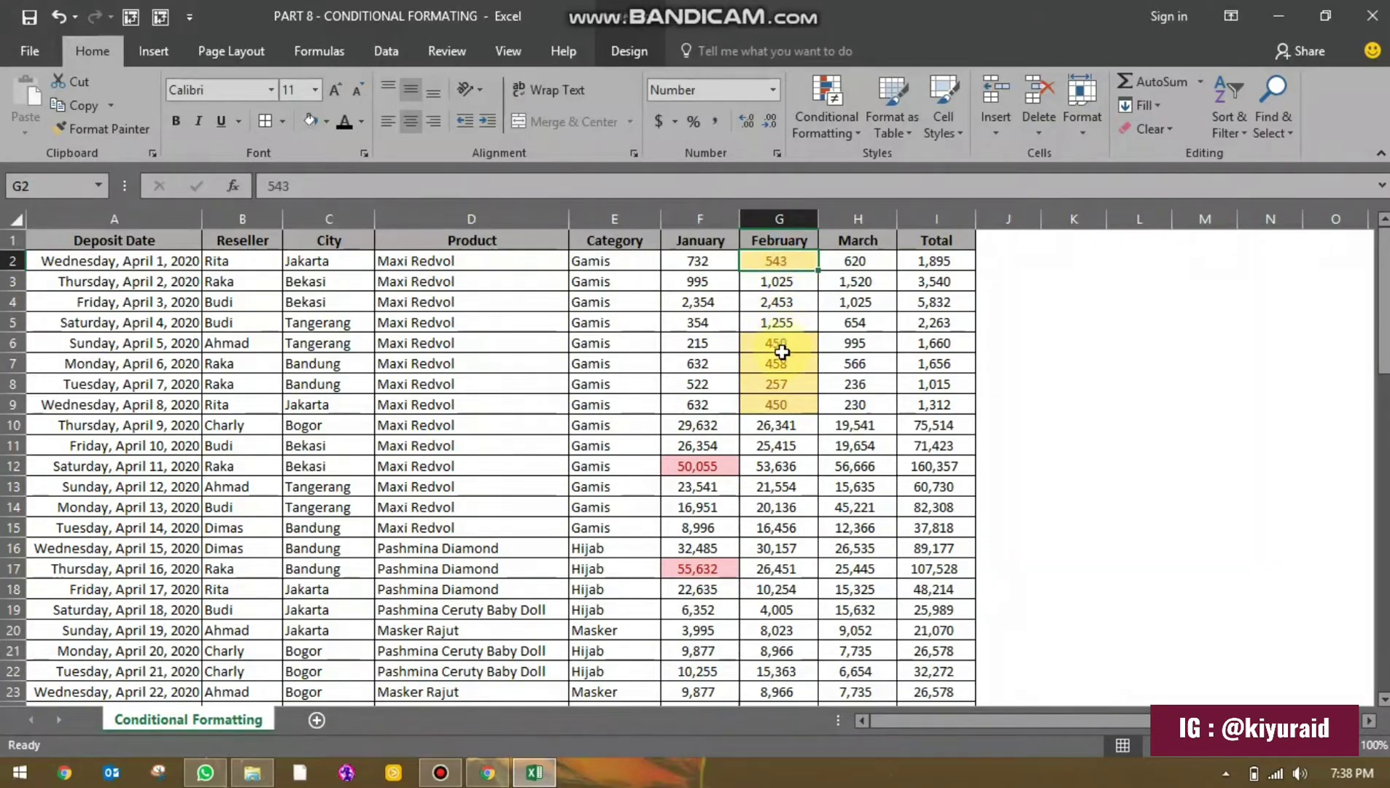
scroll(782, 352, down, 5)
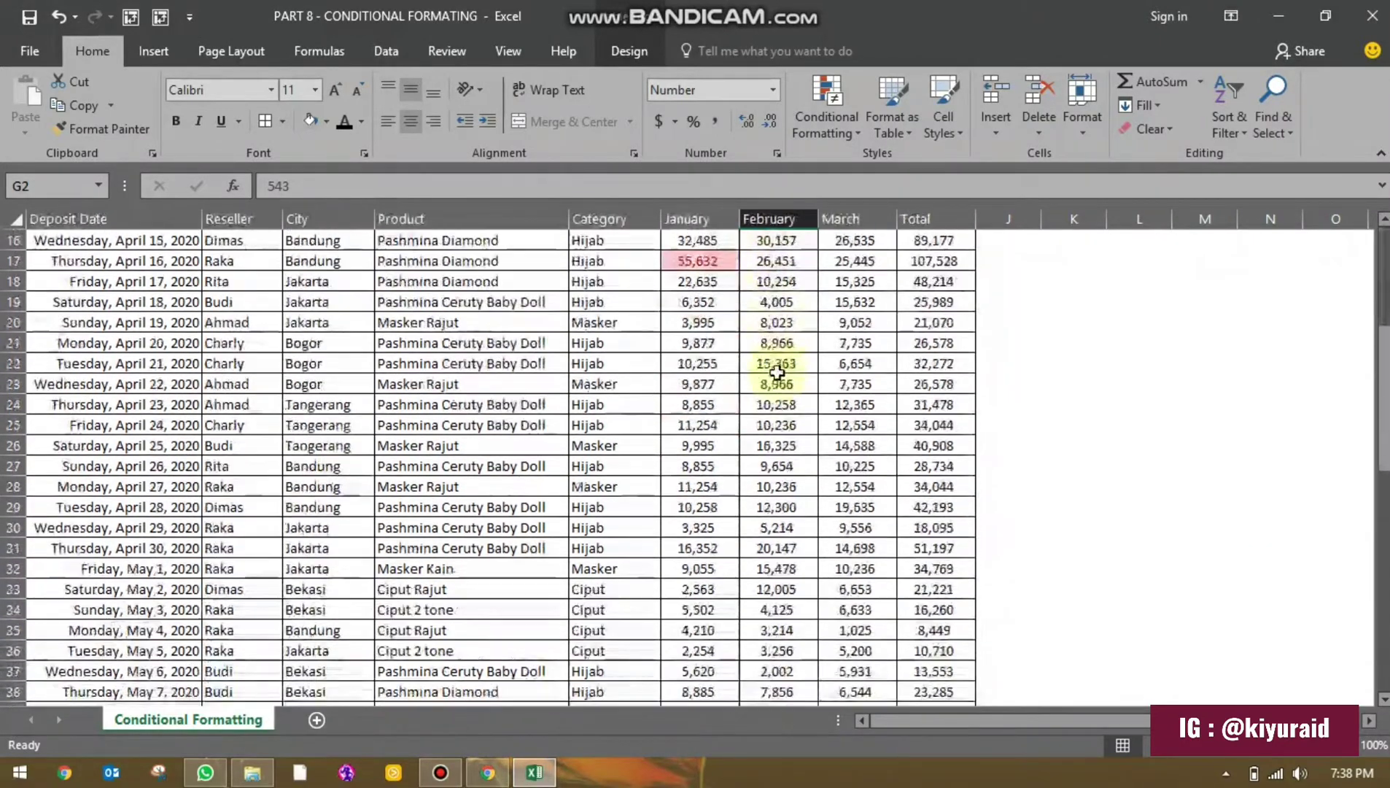
scroll(777, 373, down, 4)
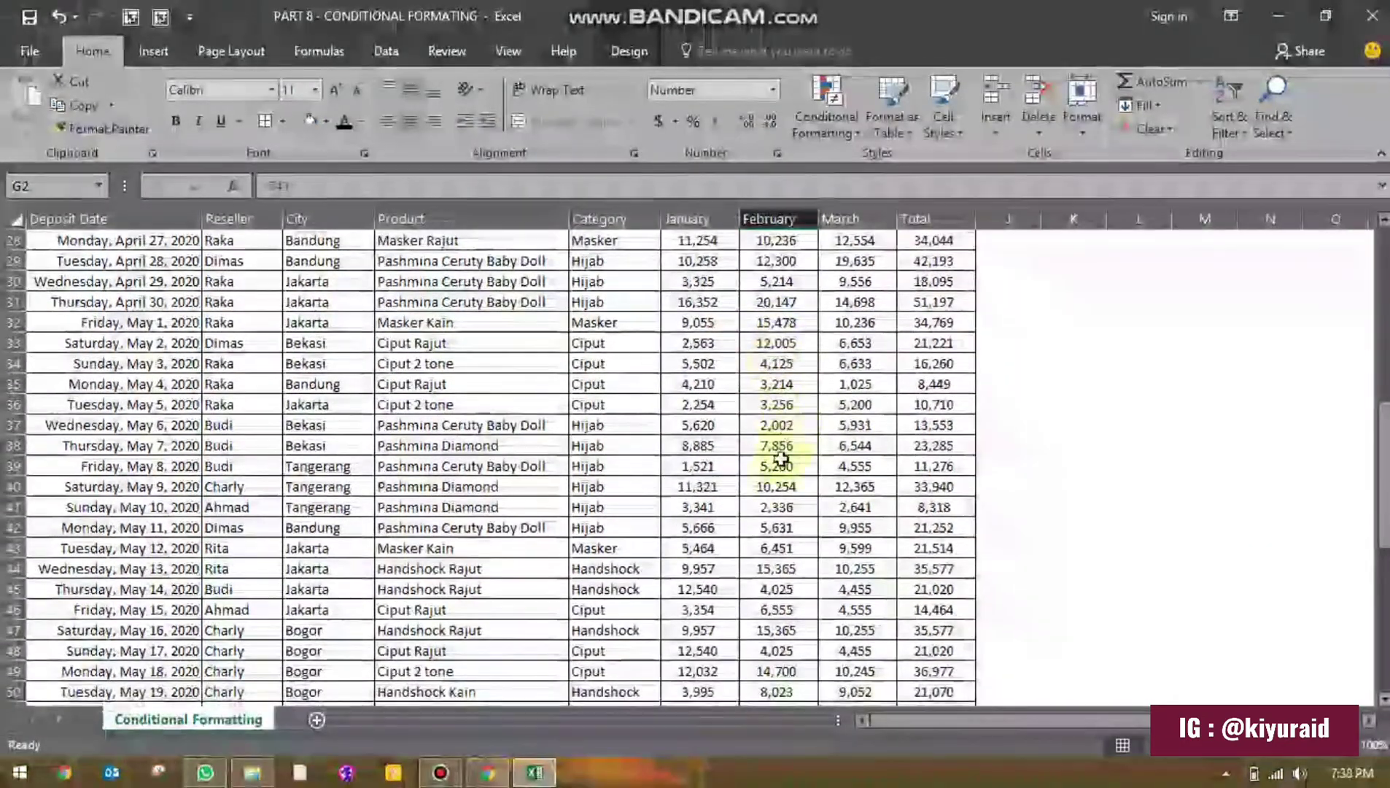
click(776, 486)
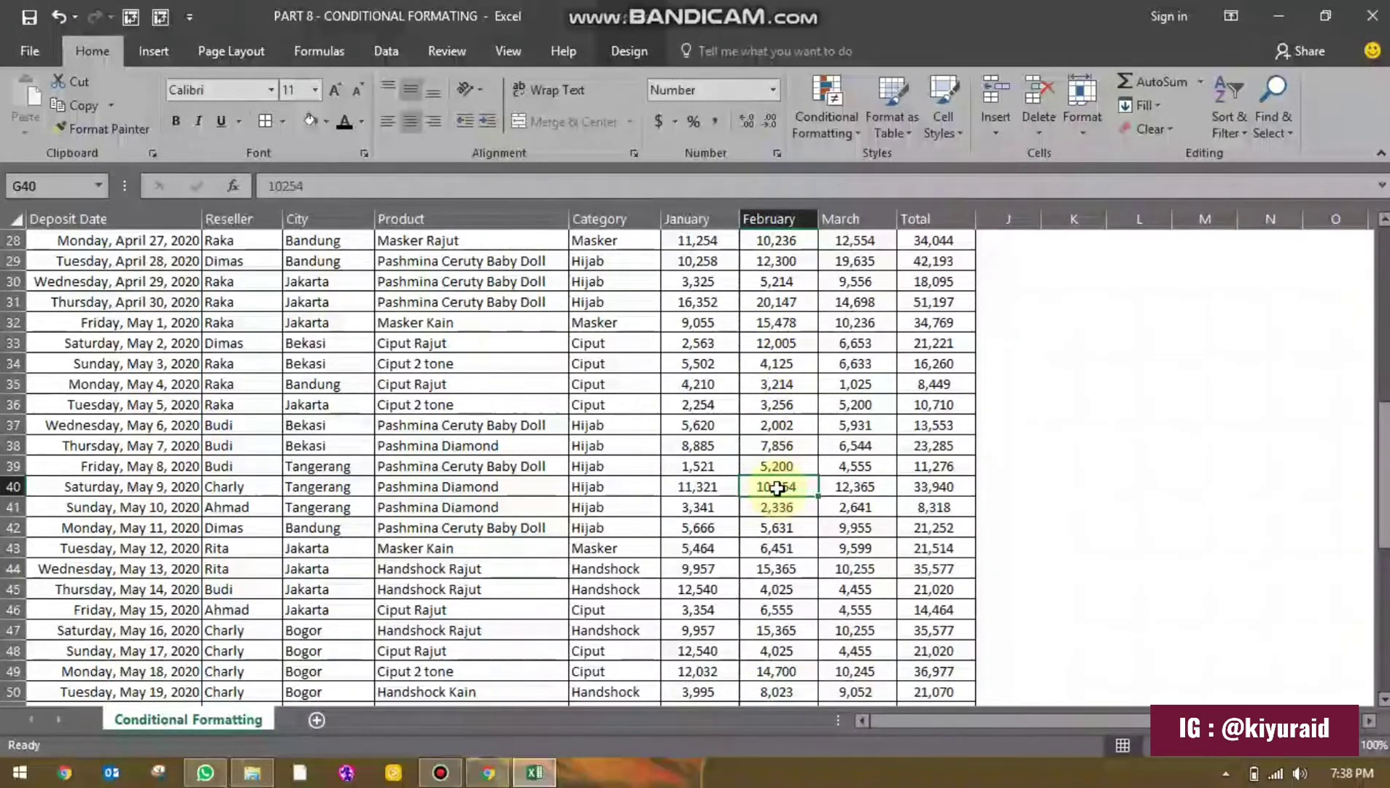
scroll(777, 487, up, 9)
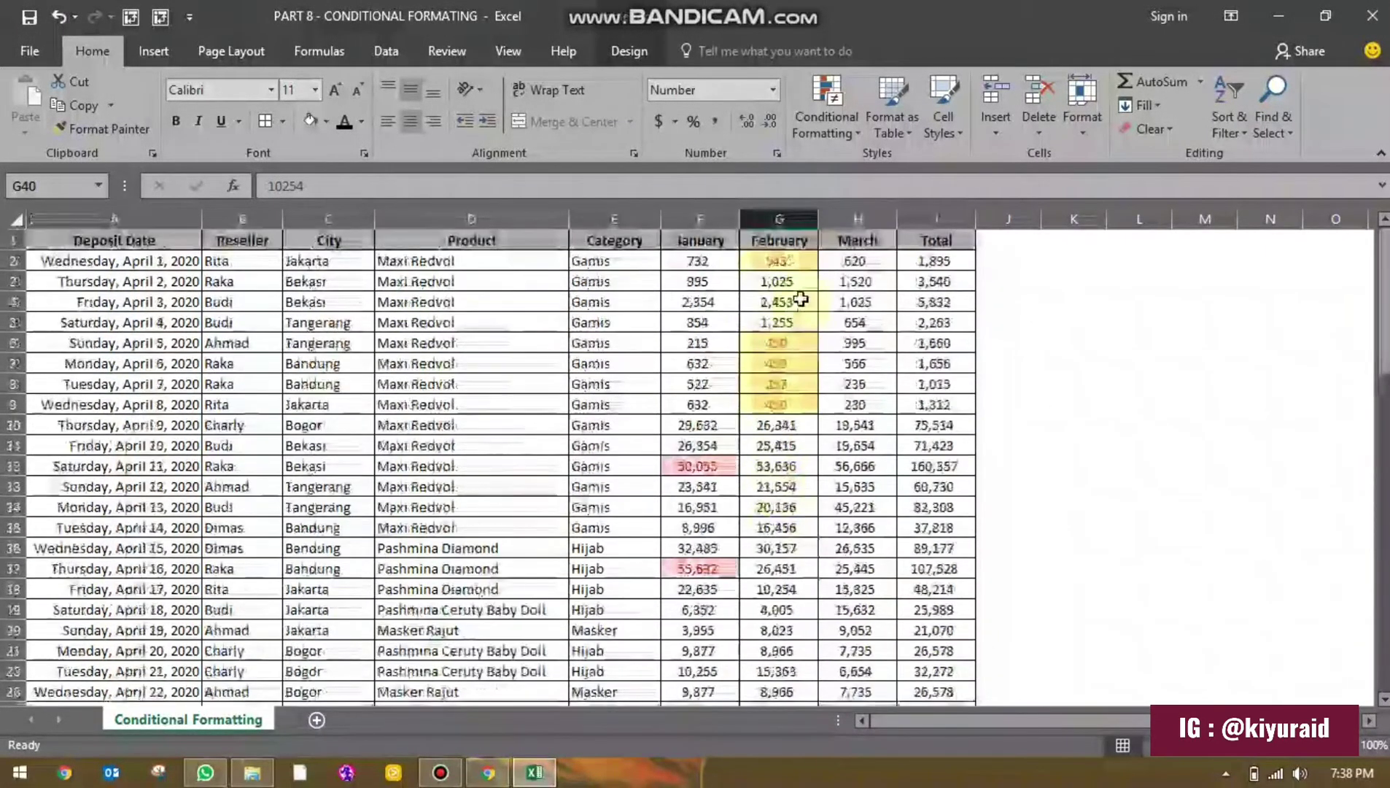
scroll(795, 510, down, 10)
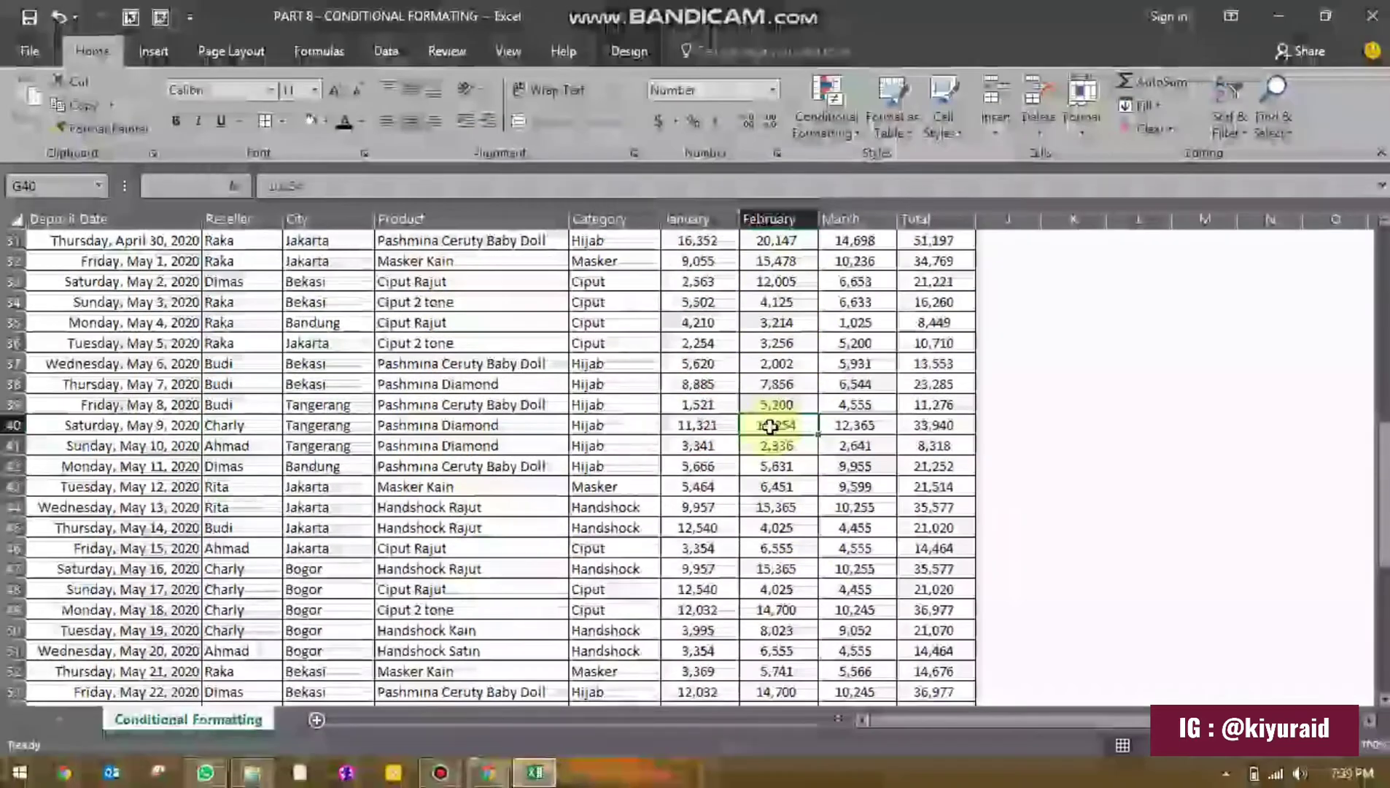
text(300)
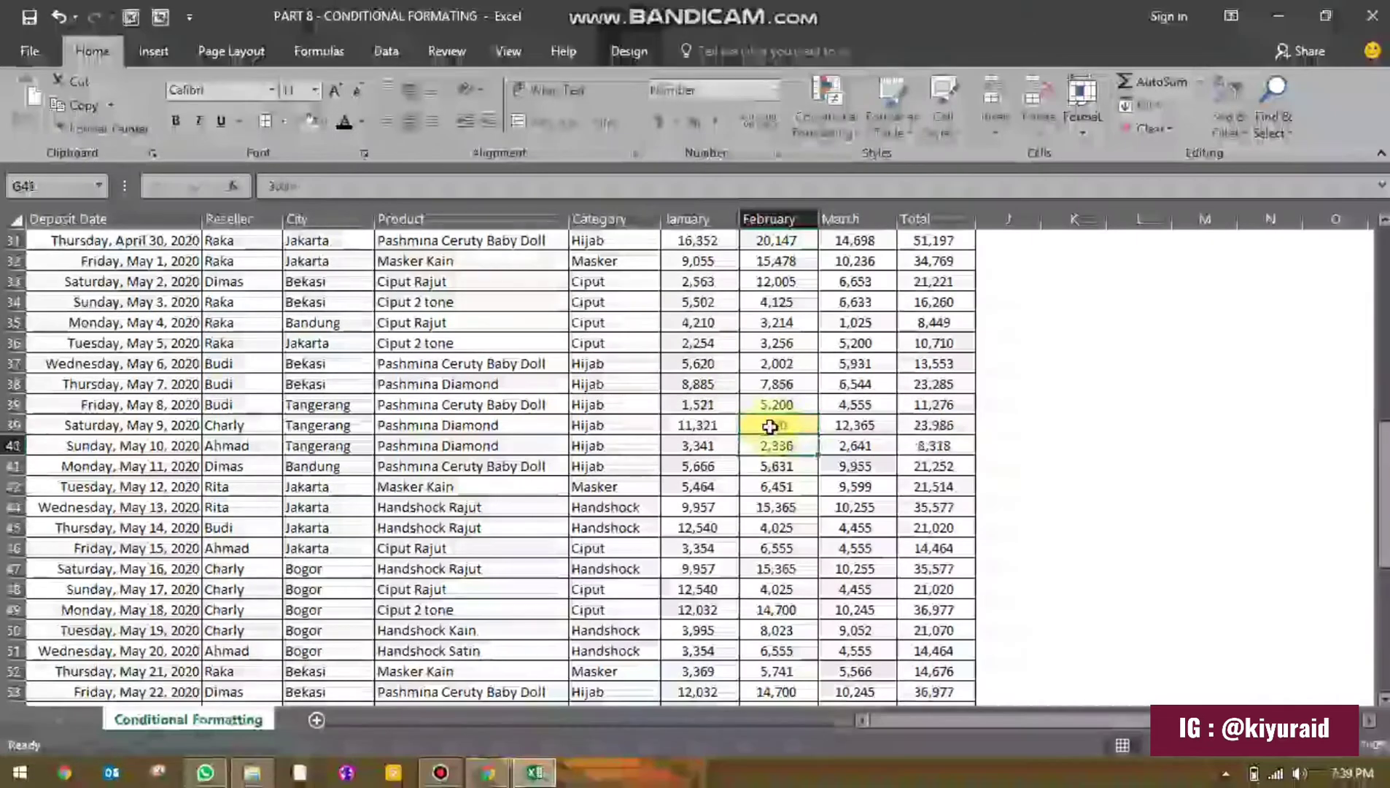
key(Return)
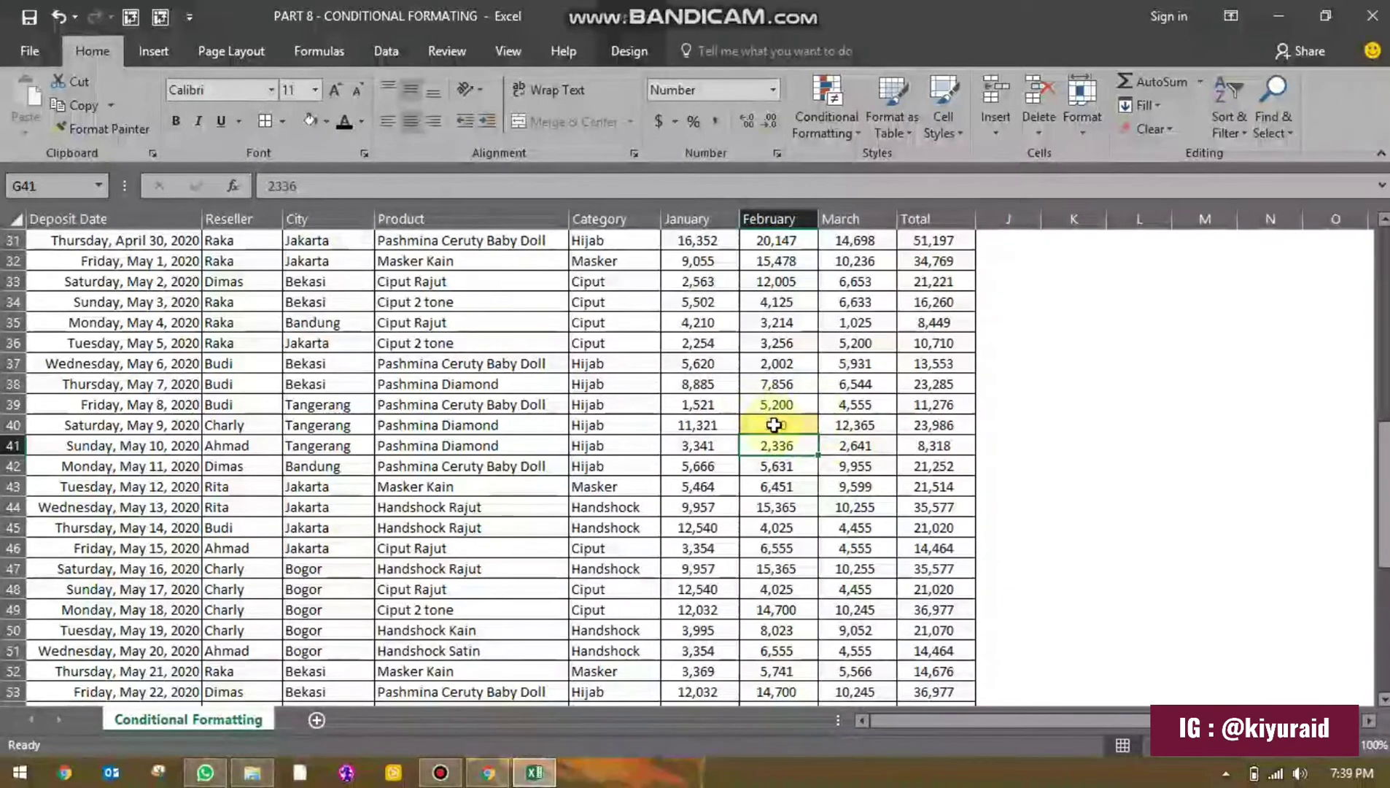
scroll(802, 452, up, 10)
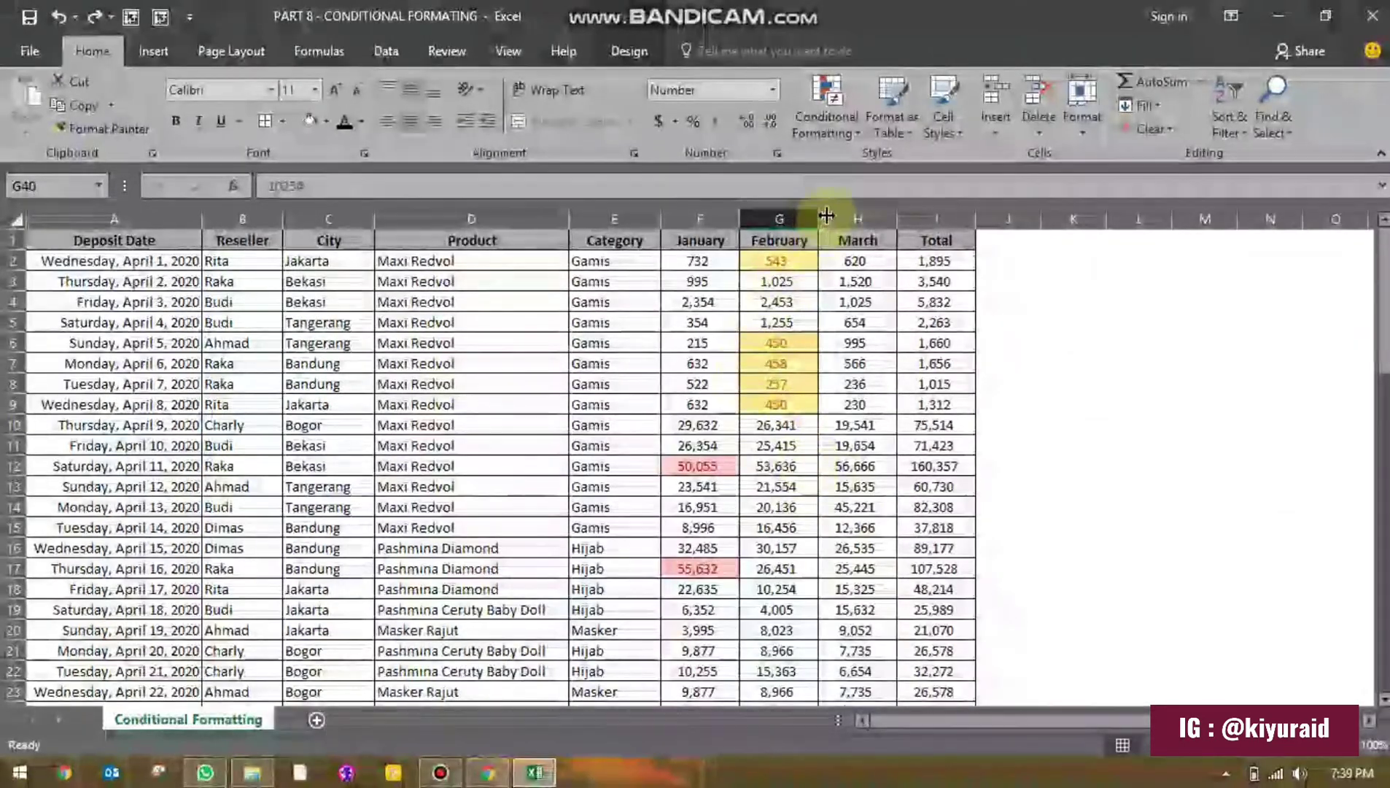
Step: Select the entire March column including its header and start a Between highlight rule for it
click(848, 212)
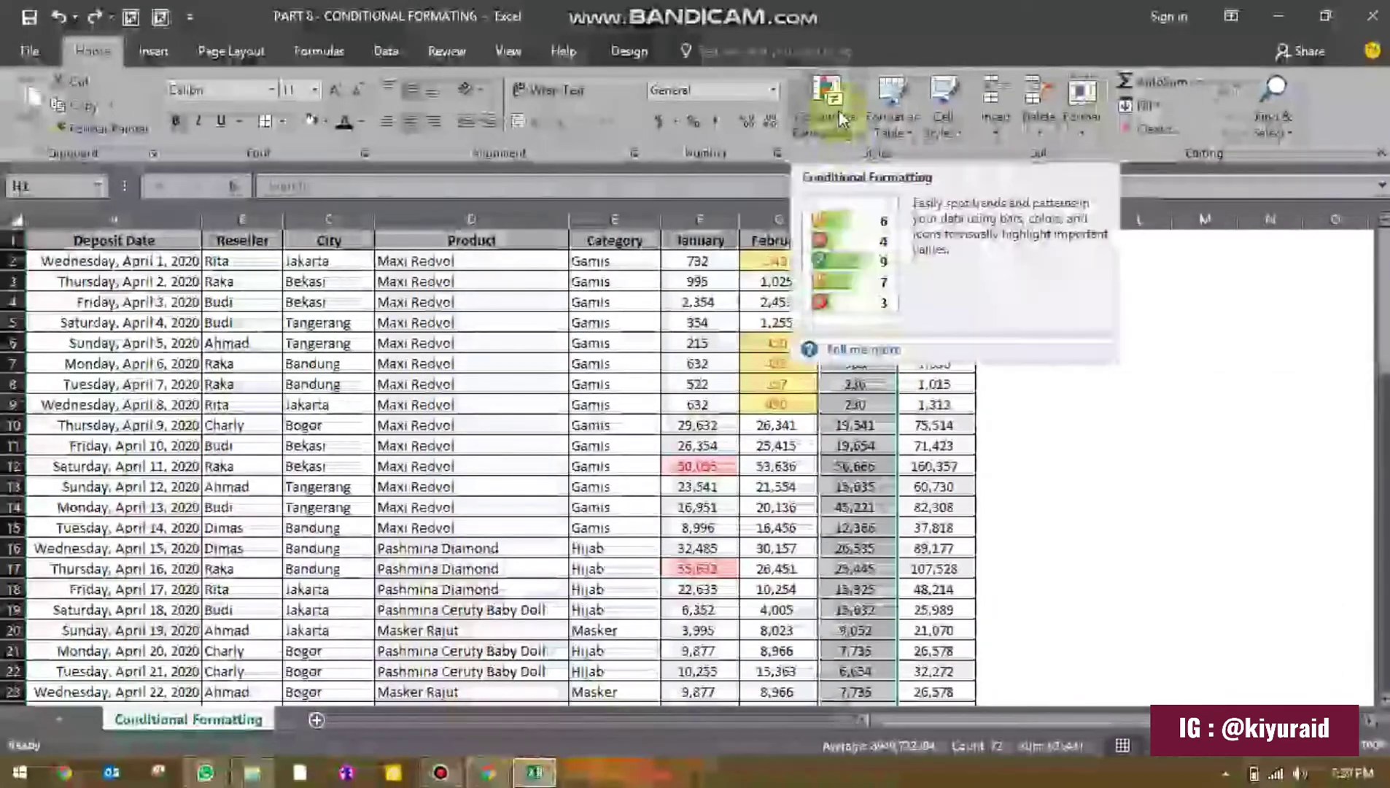
click(839, 115)
mouse_move(888, 162)
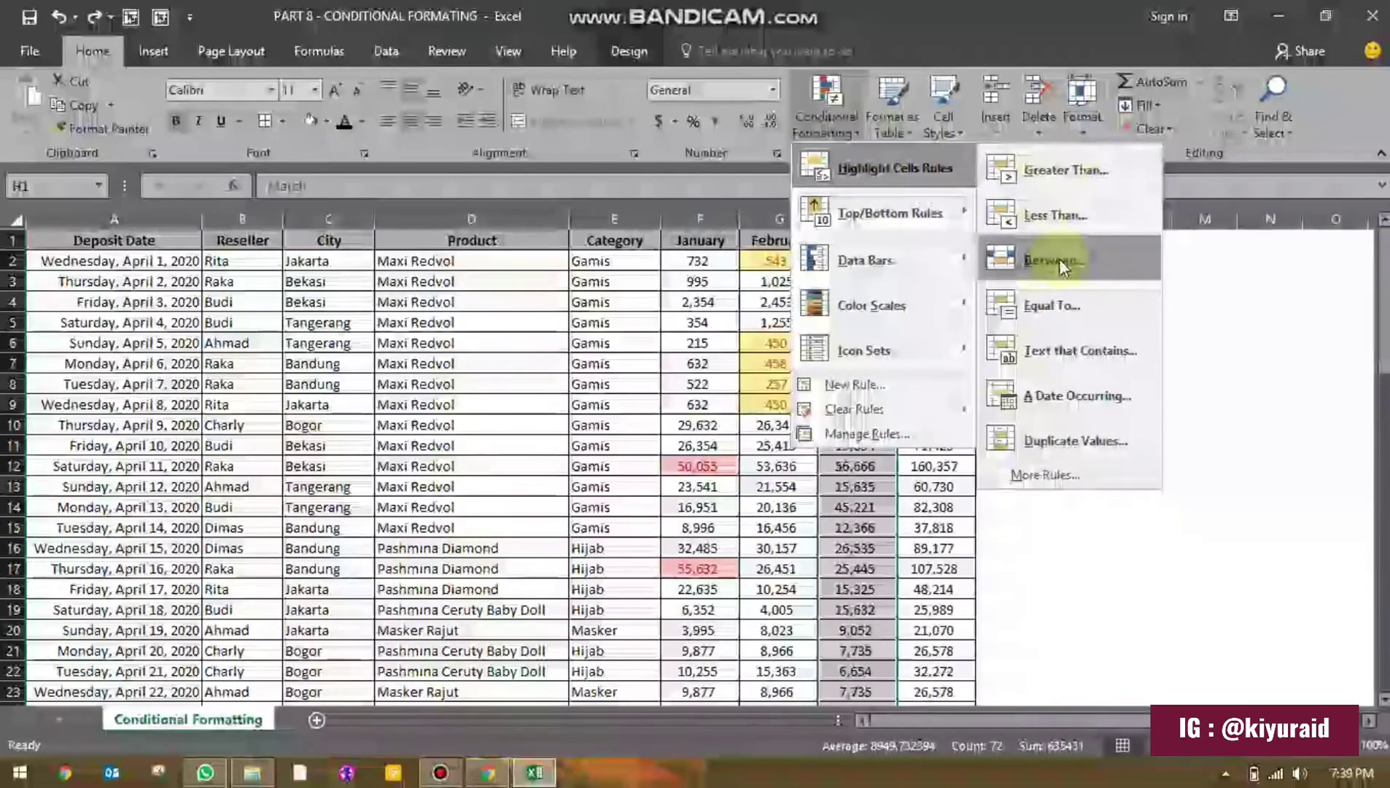
click(1059, 258)
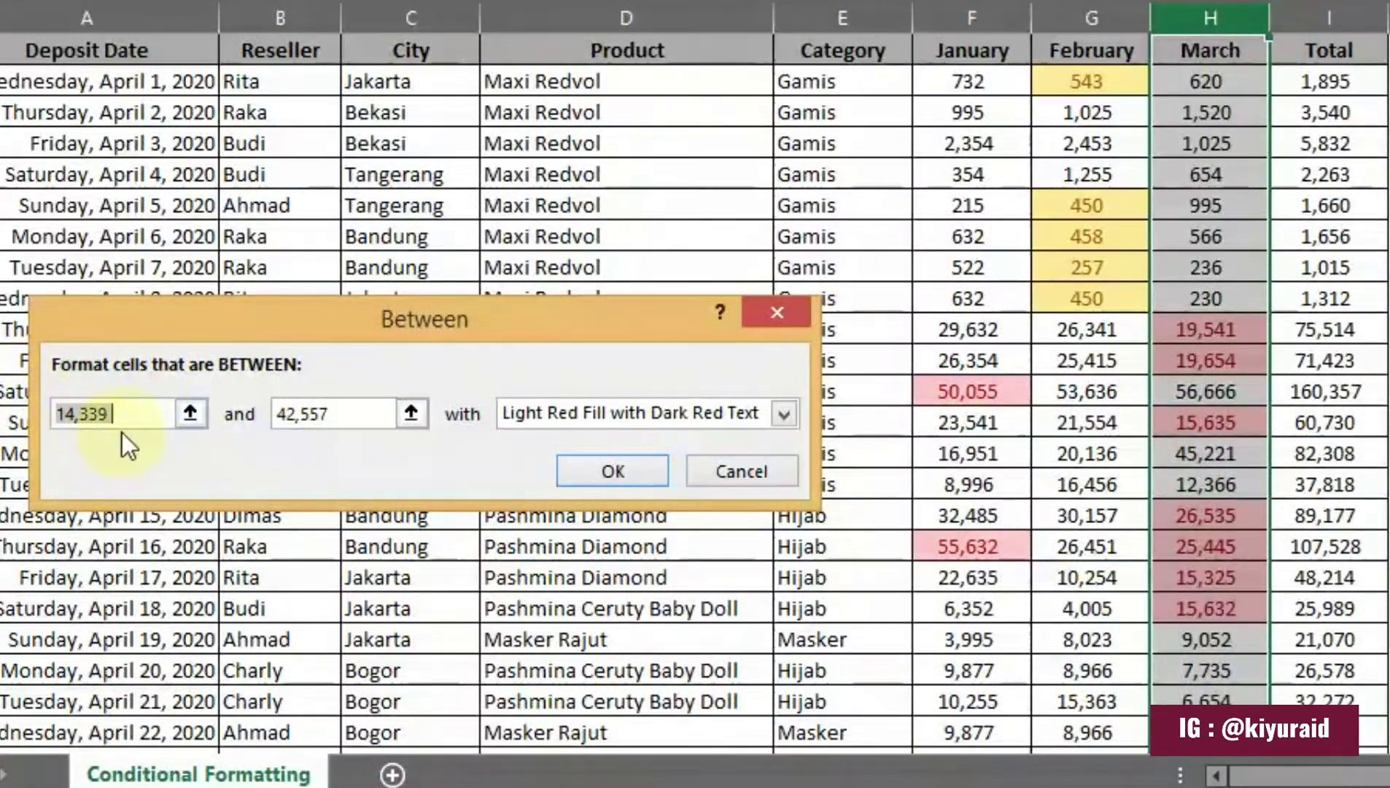
Step: Set the March rule to format values between 1000 and 5000 with Green Fill with Dark Green Text, and apply it
click(148, 416)
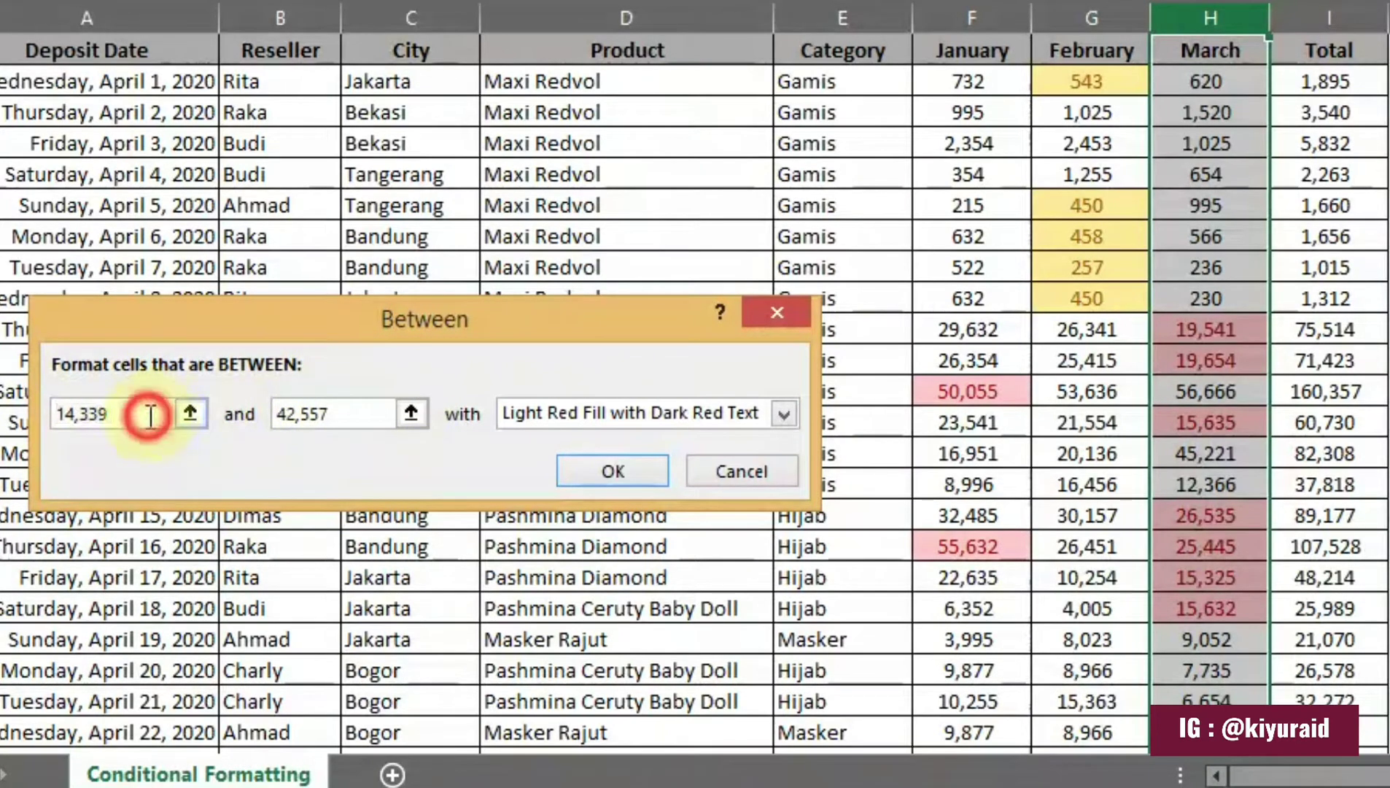
click(147, 417)
drag(148, 416, 34, 409)
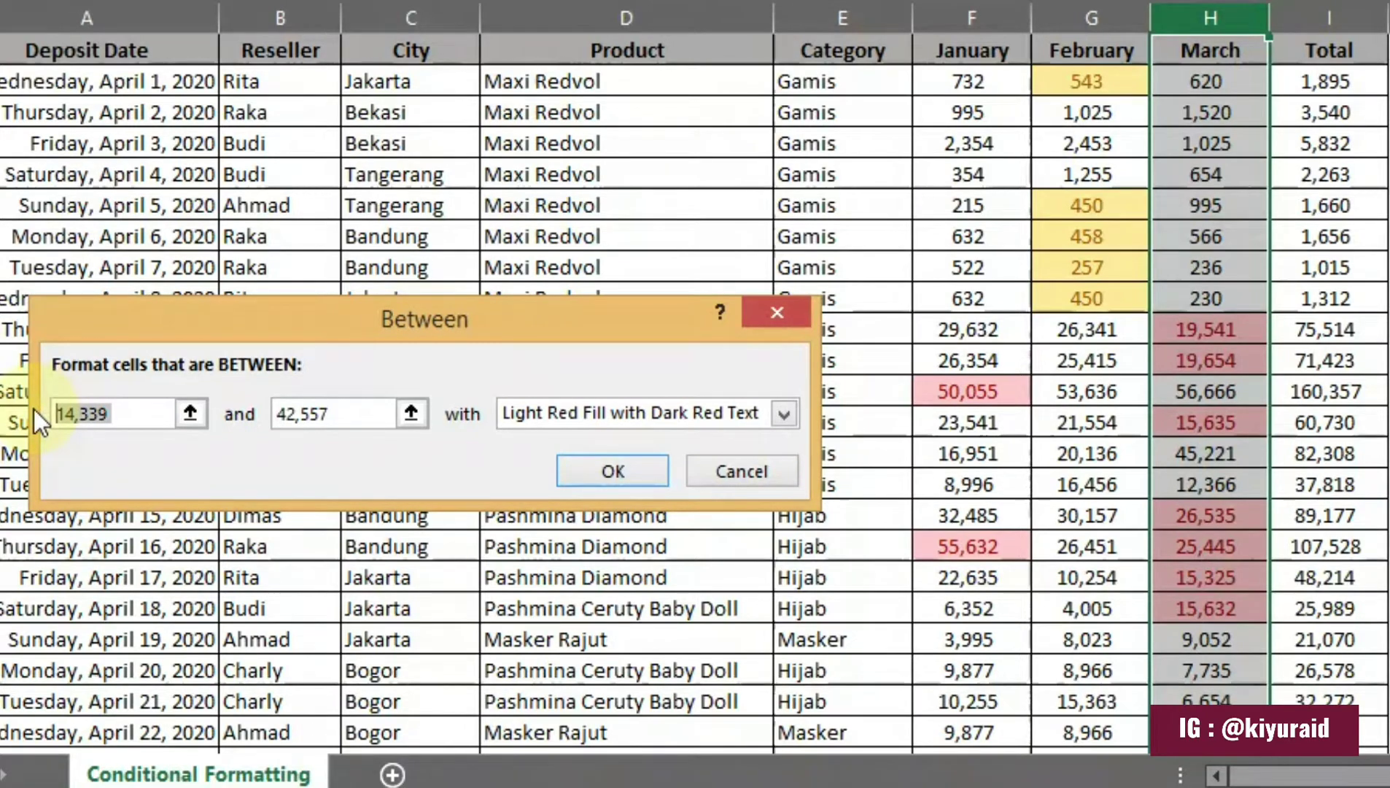
text(1000)
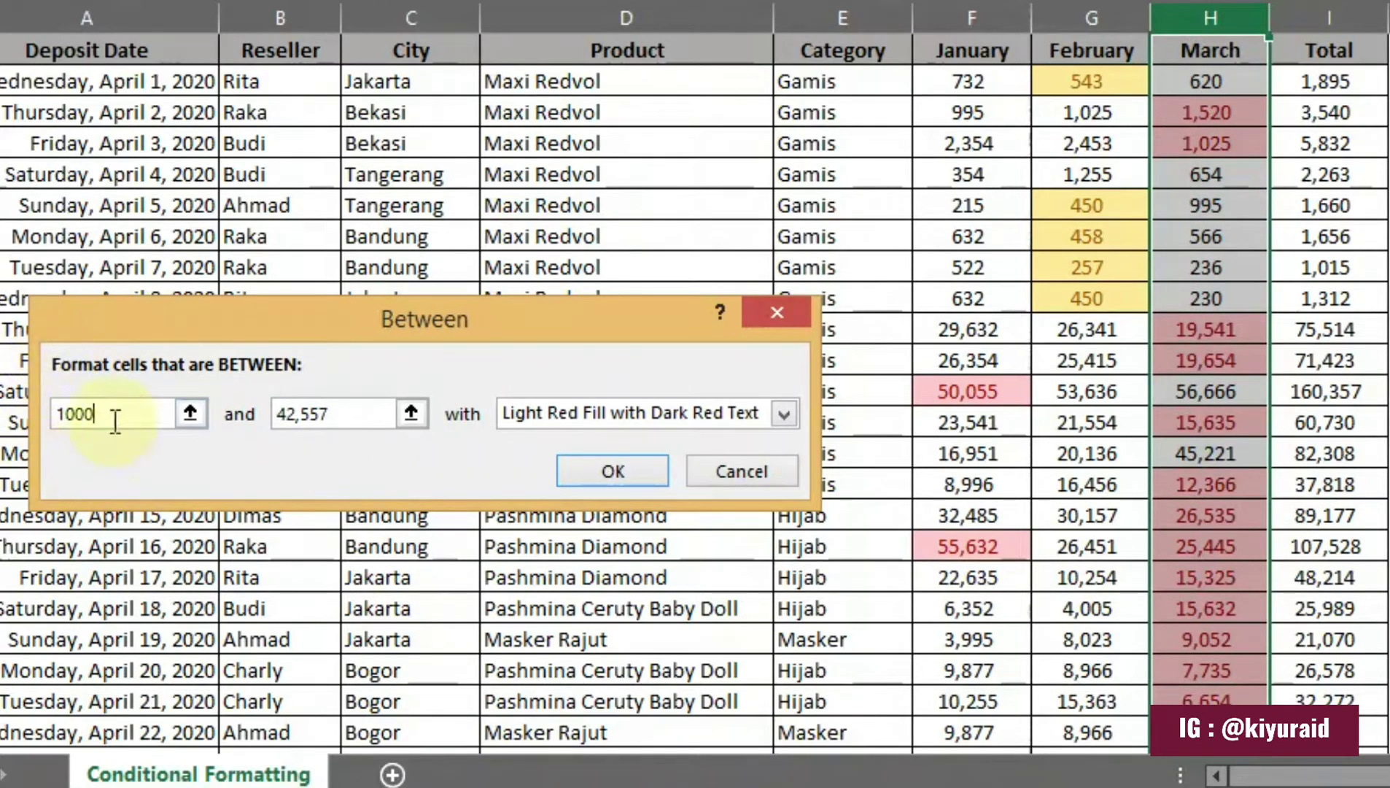
drag(340, 417, 264, 417)
text(5000)
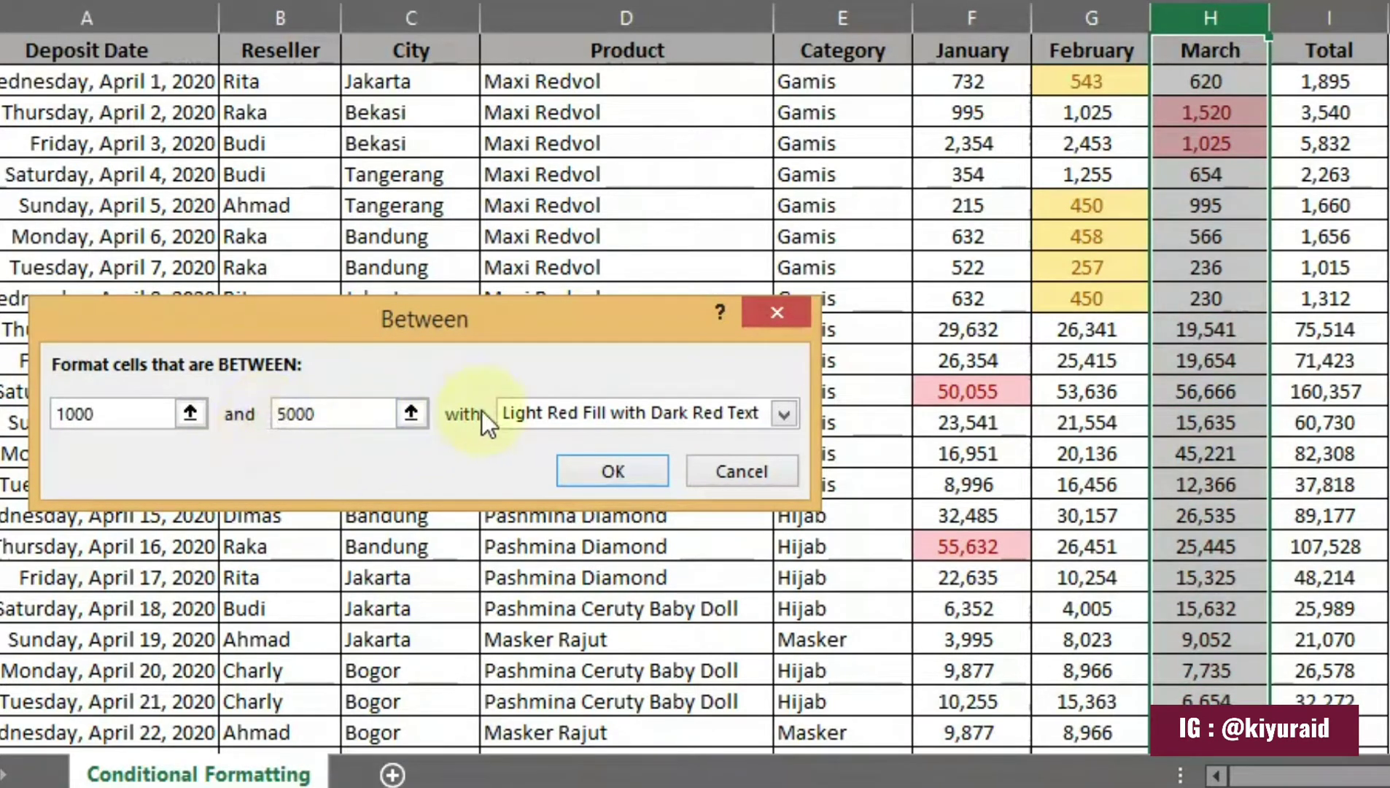
click(535, 410)
click(540, 477)
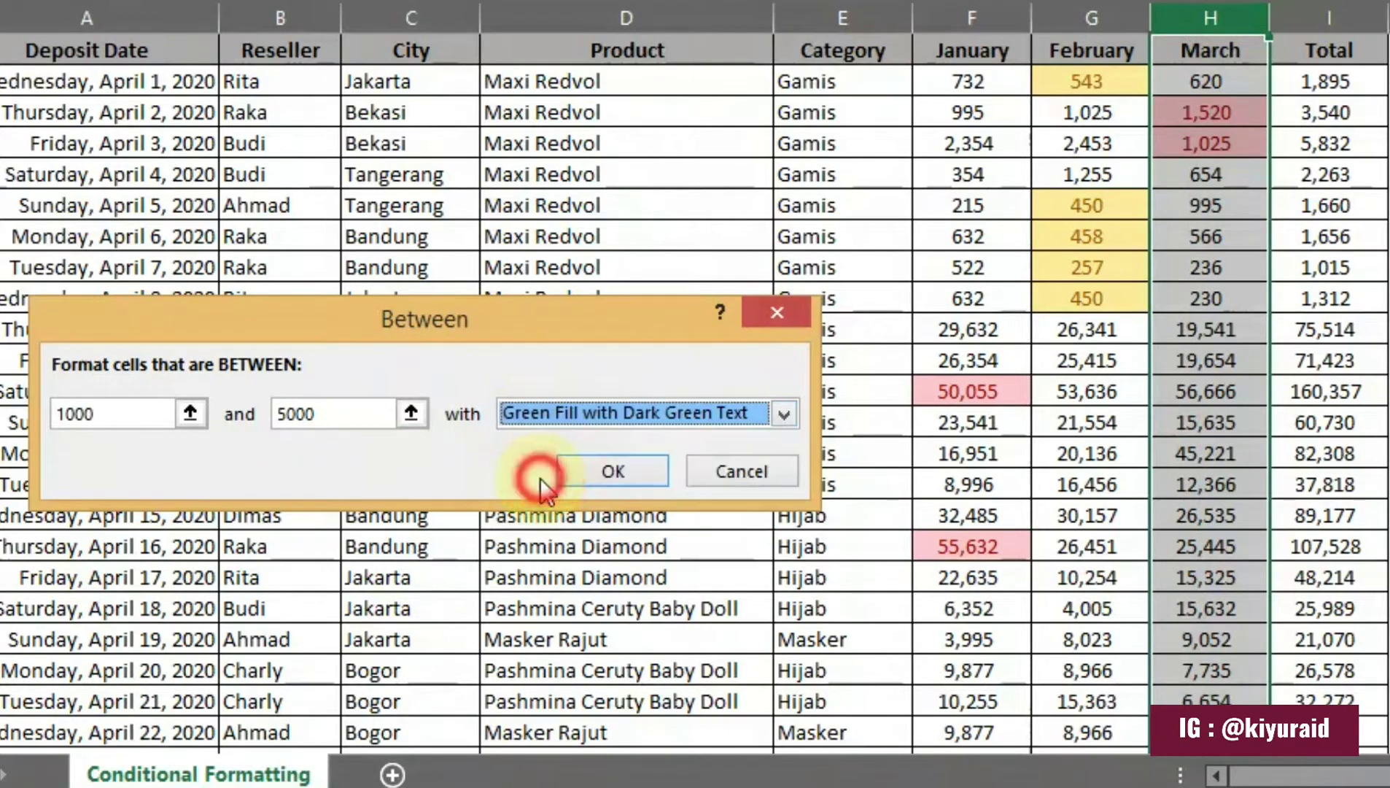
click(573, 478)
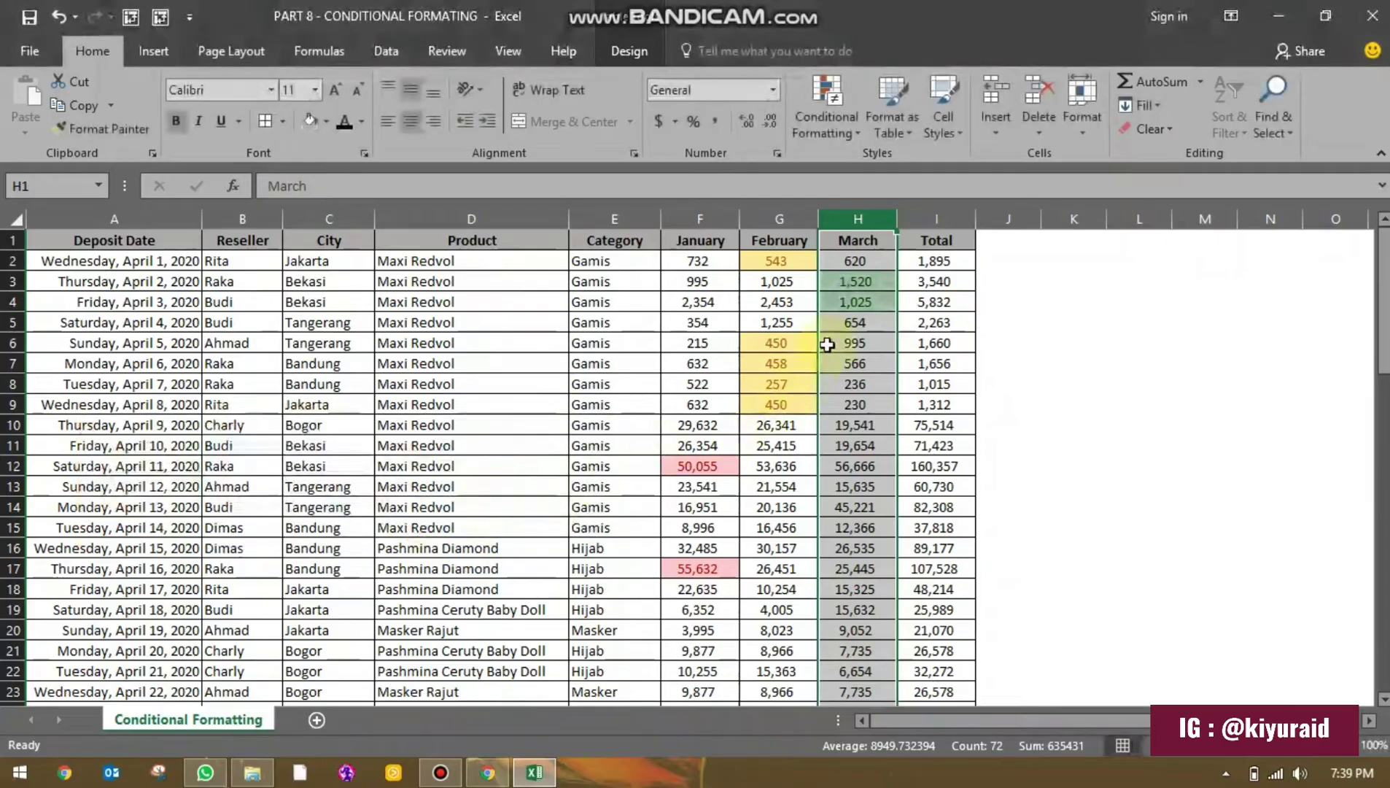
Step: Examine the March column down to the end of the table for cells highlighted by the Between rule
click(849, 301)
scroll(855, 310, down, 8)
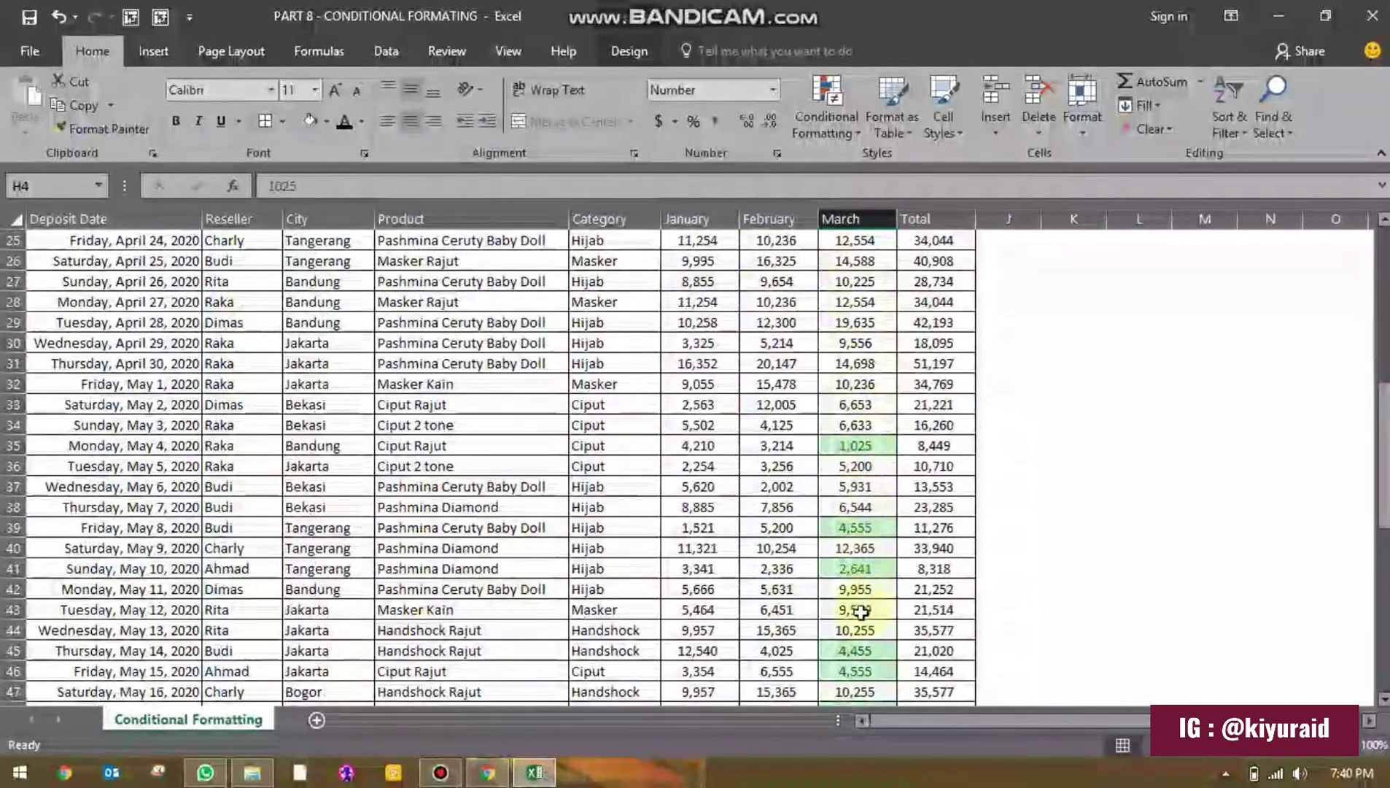
scroll(856, 555, down, 8)
scroll(847, 486, down, 6)
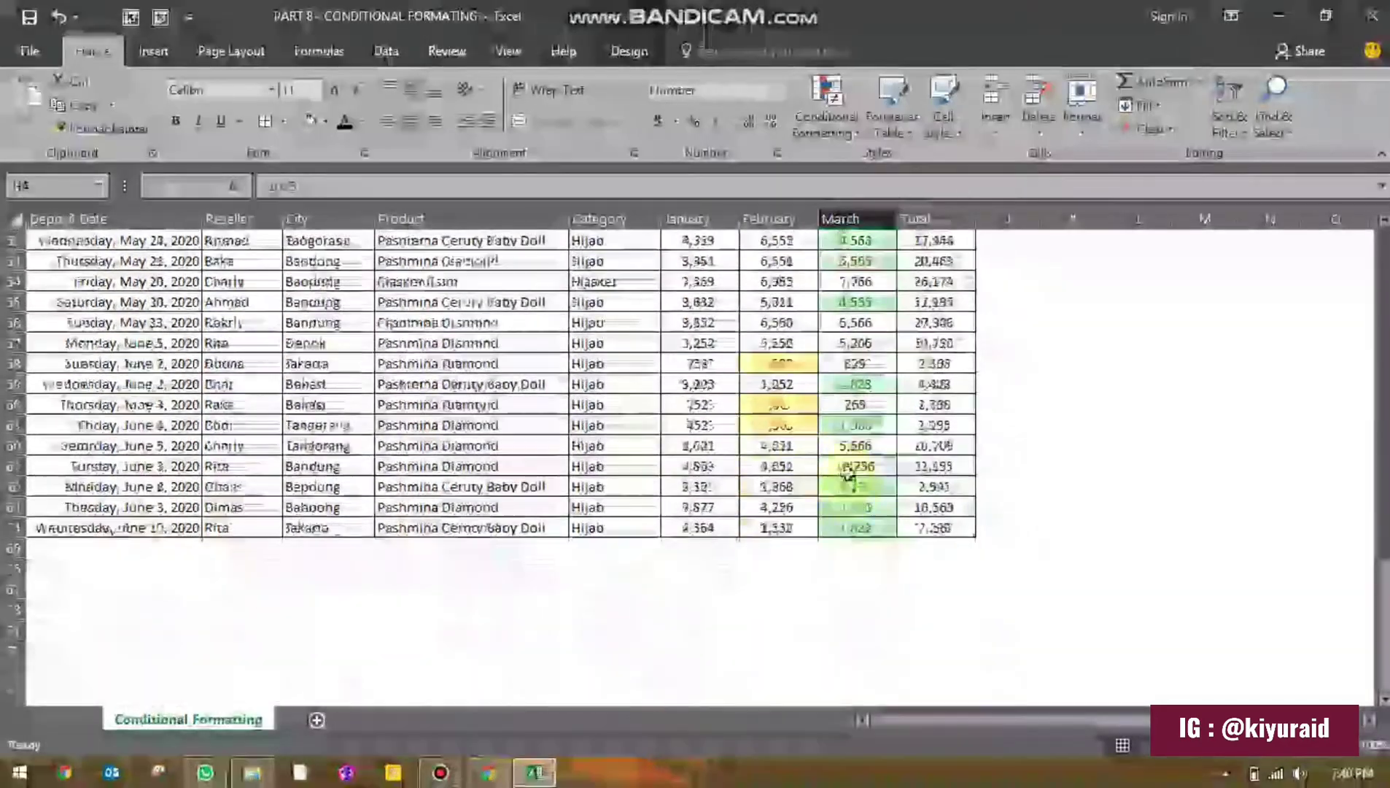
scroll(848, 353, up, 20)
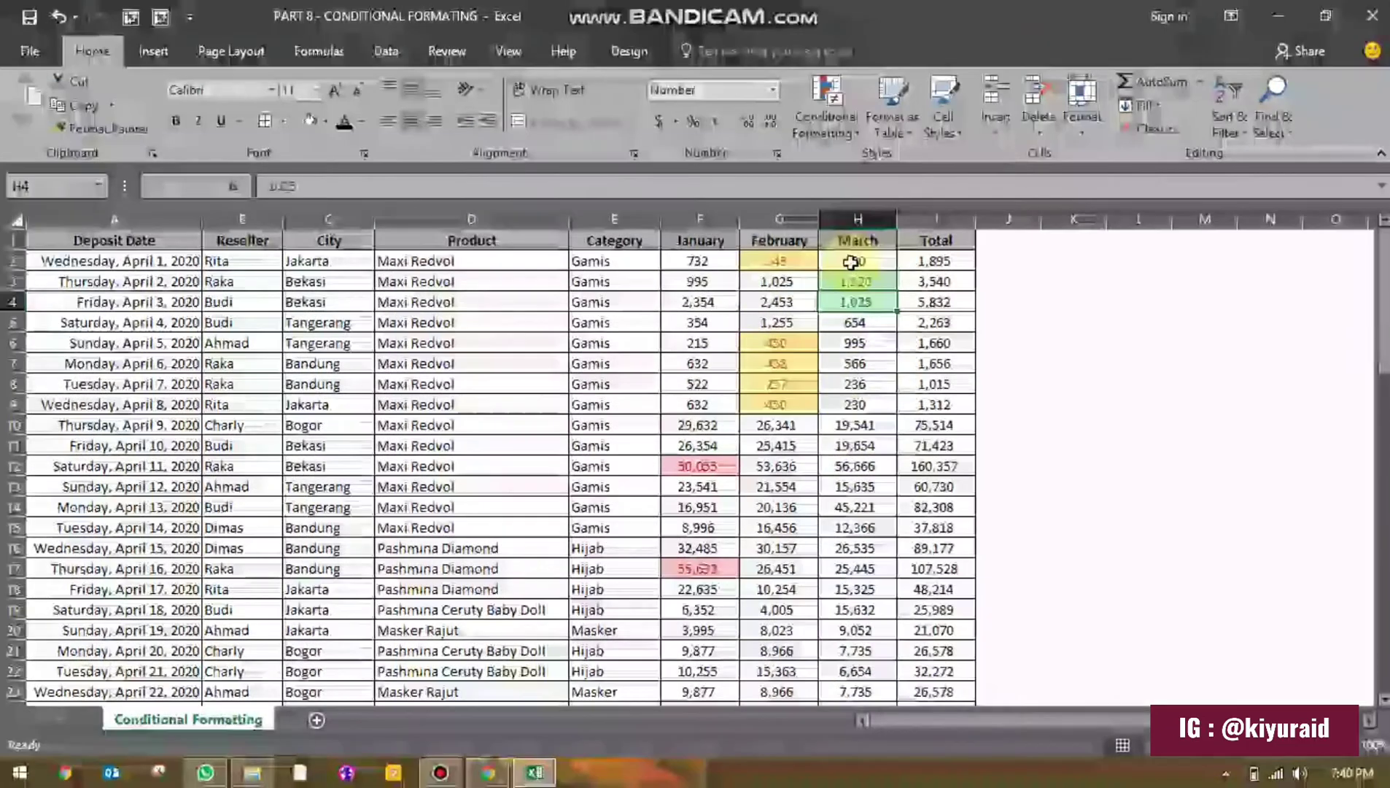
Step: Select the entire Total column including its header and start an Equal To highlight rule for it
click(952, 216)
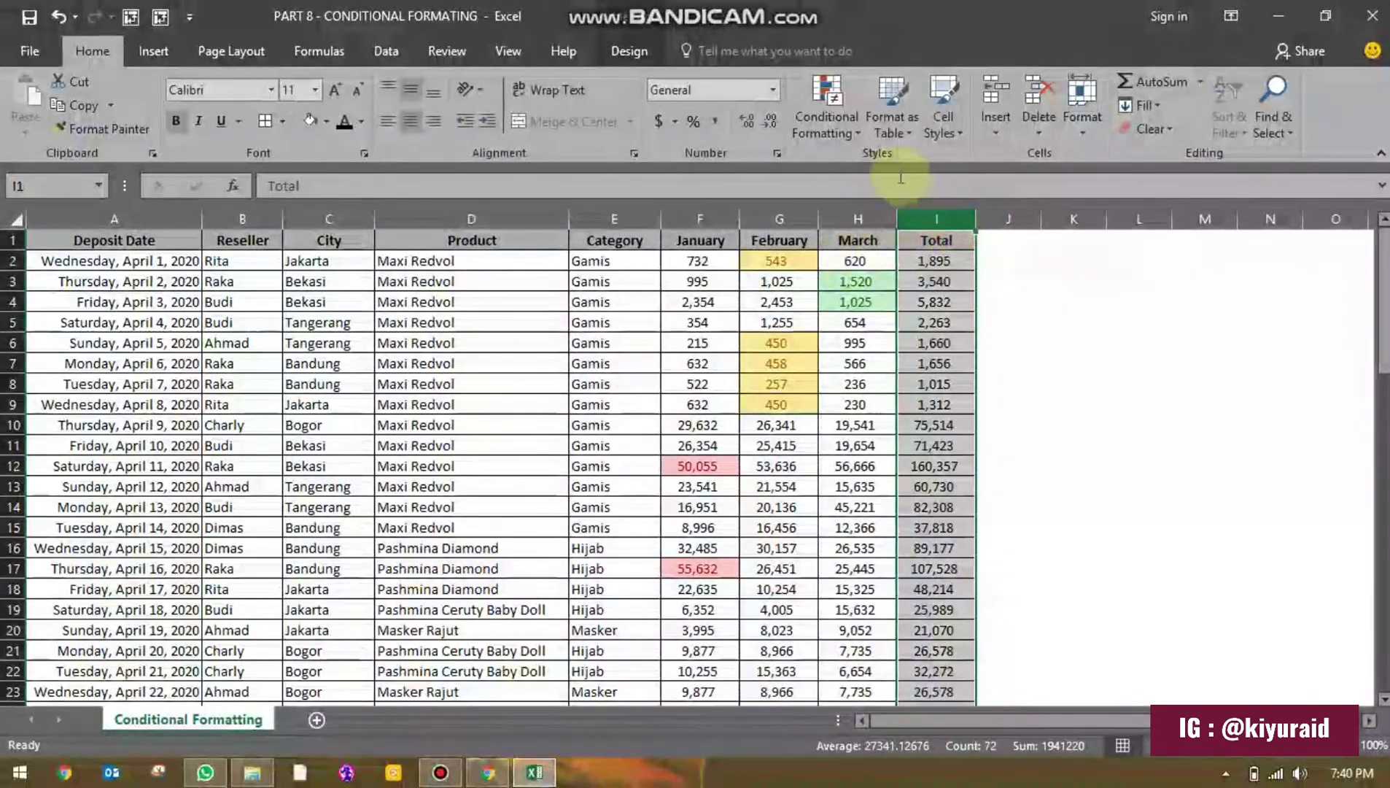
click(855, 132)
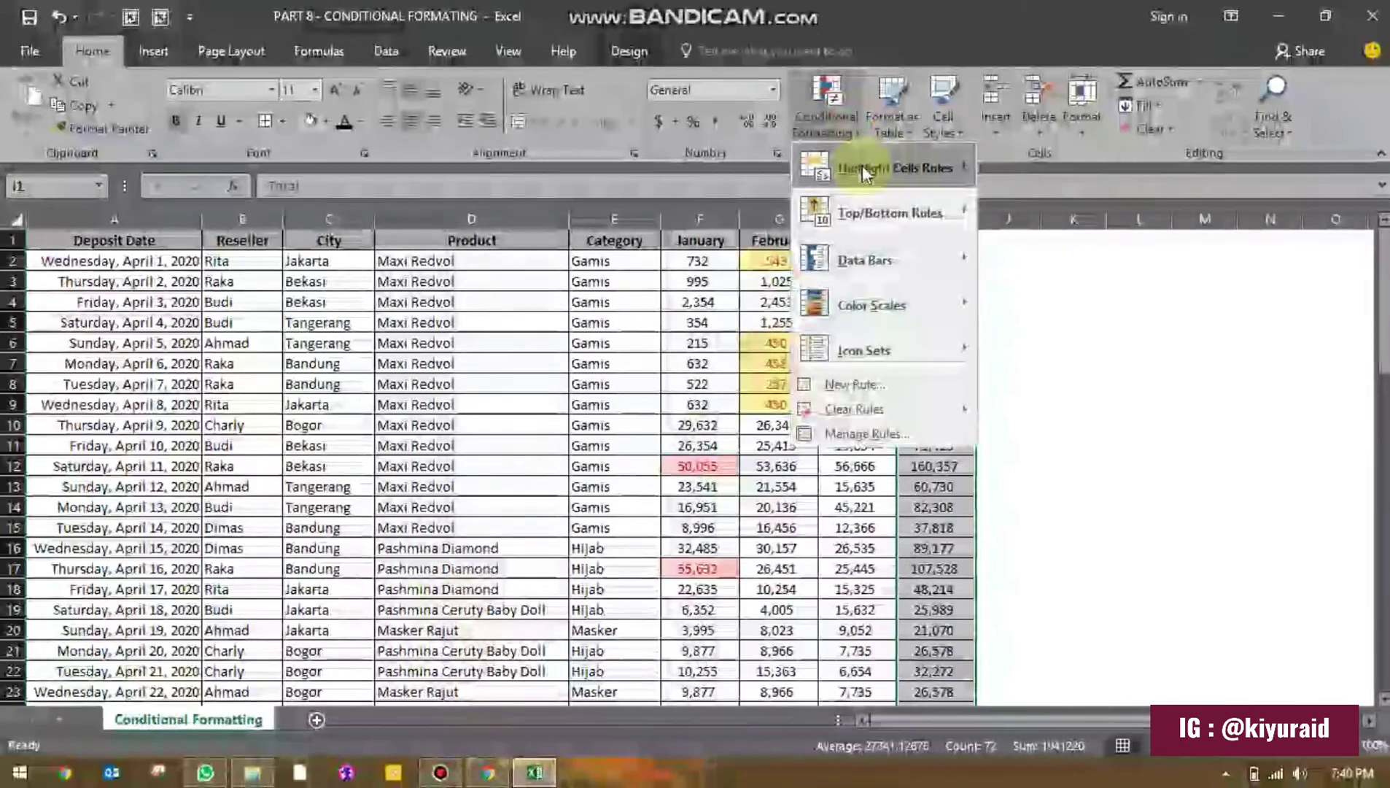
mouse_move(864, 165)
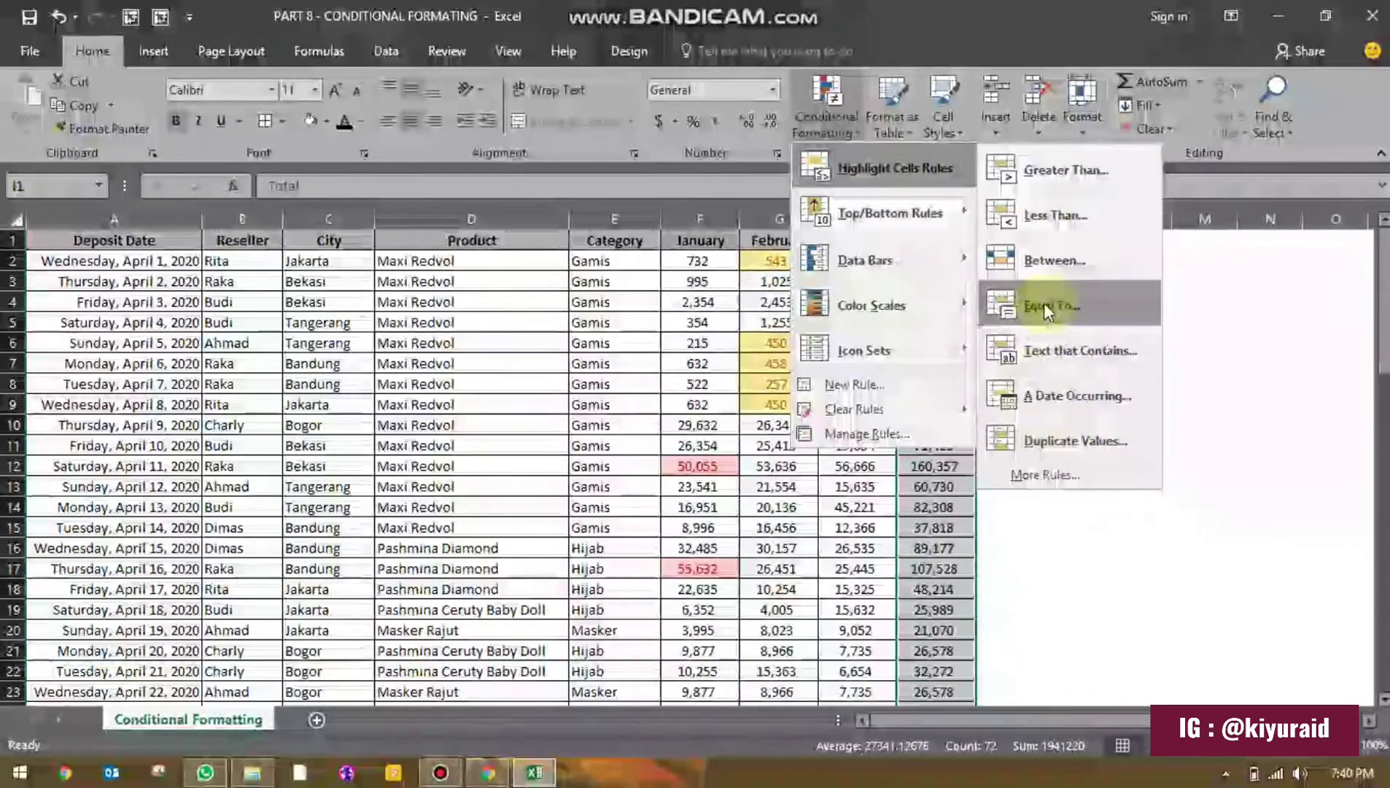
click(1044, 303)
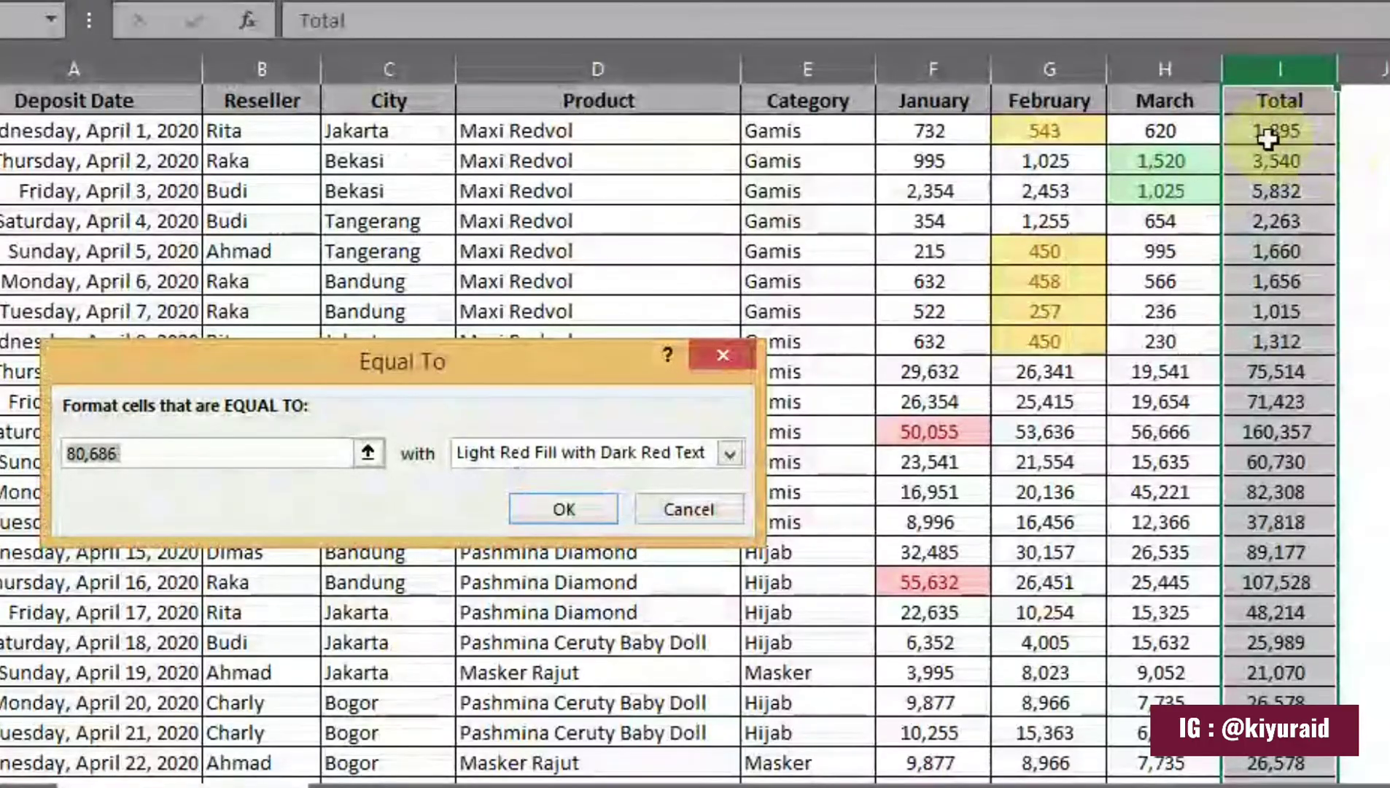
Step: Set the Total rule to format values equal to 32272 with Light Red Fill, and apply it
click(265, 461)
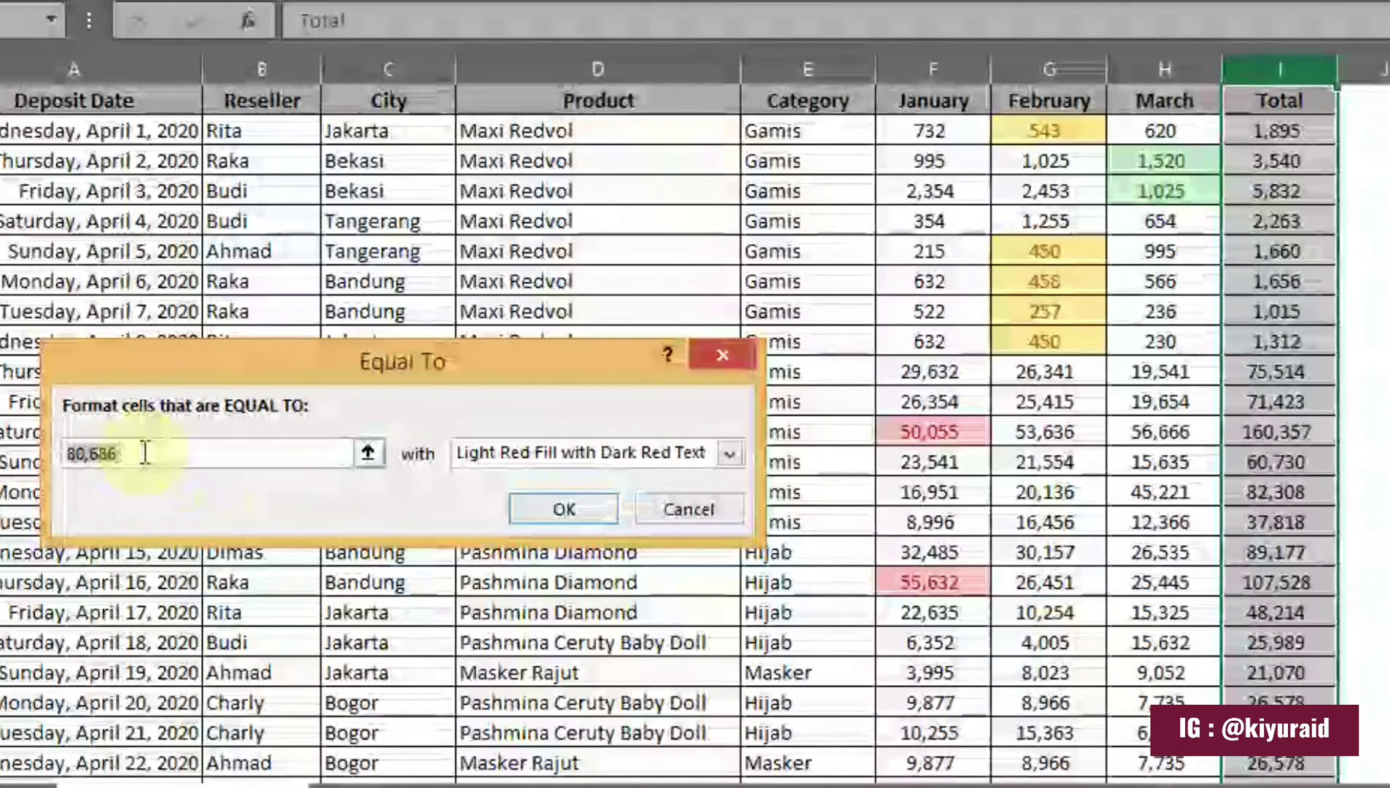
double_click(145, 453)
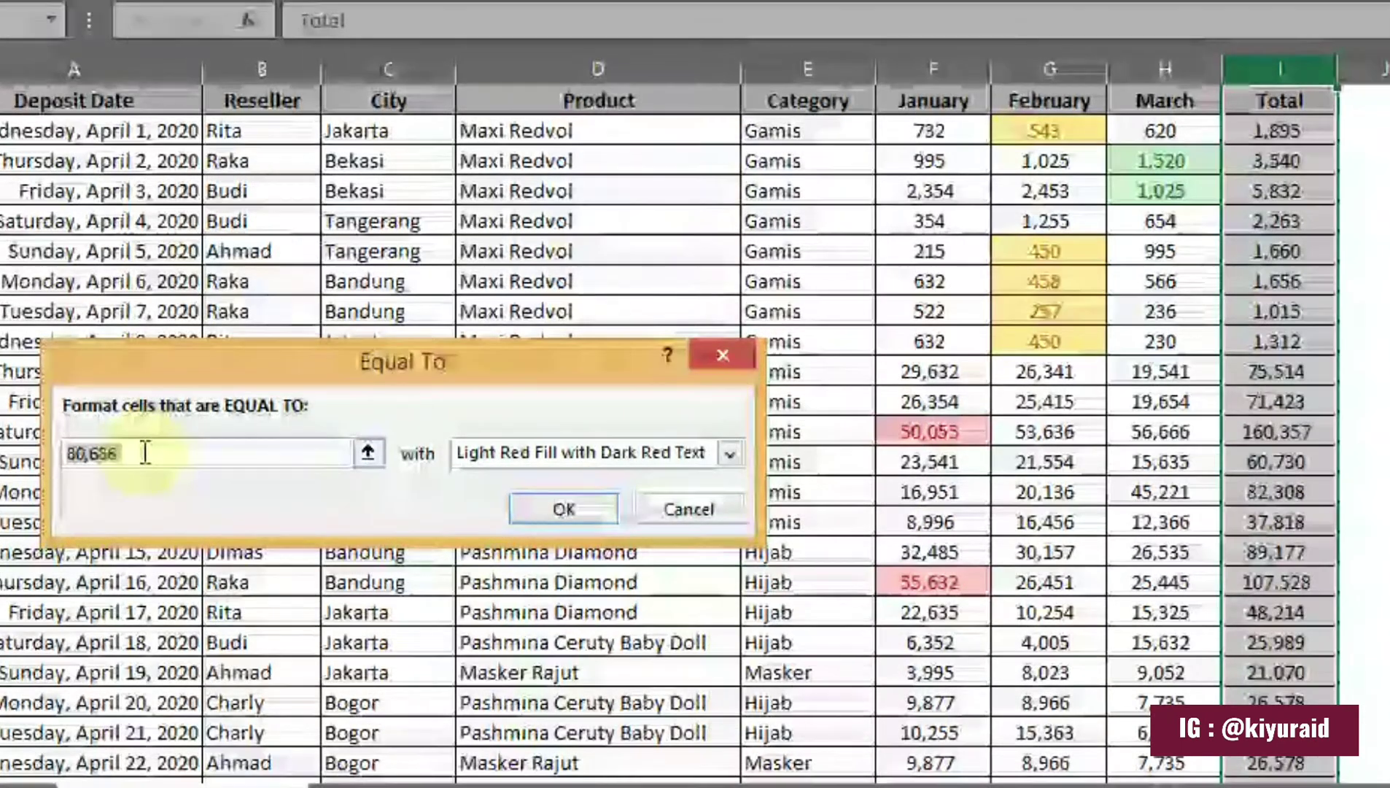
text(3)
text(22)
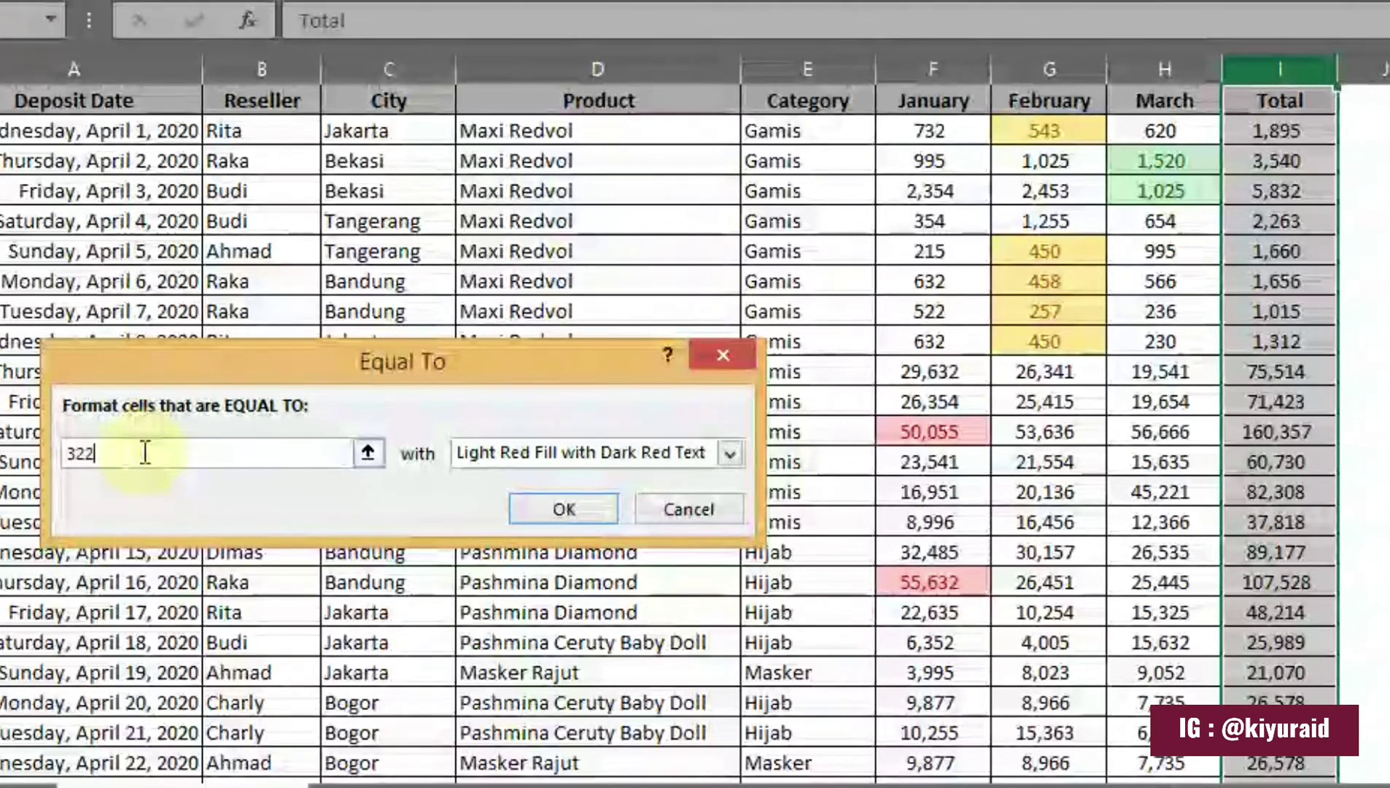
text(72)
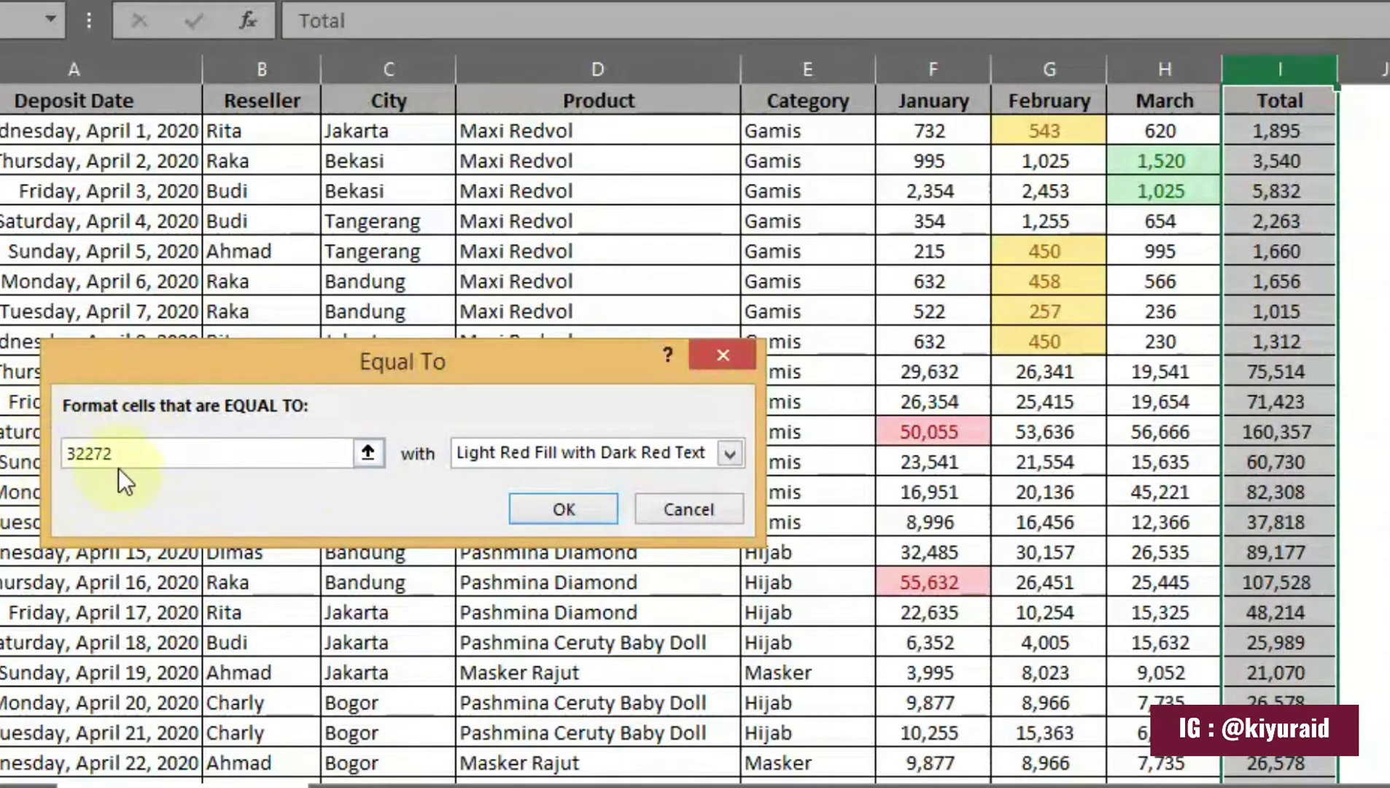
click(500, 449)
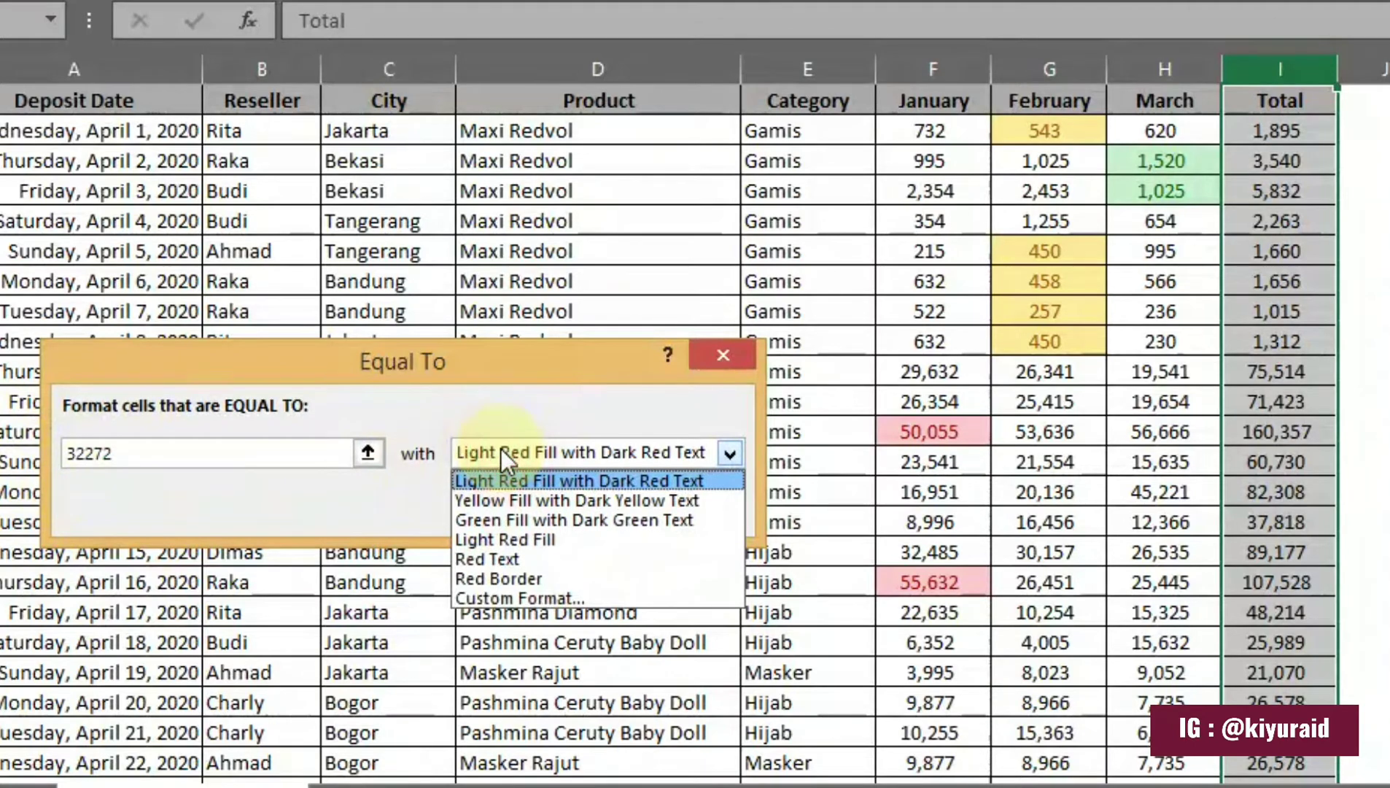
click(517, 539)
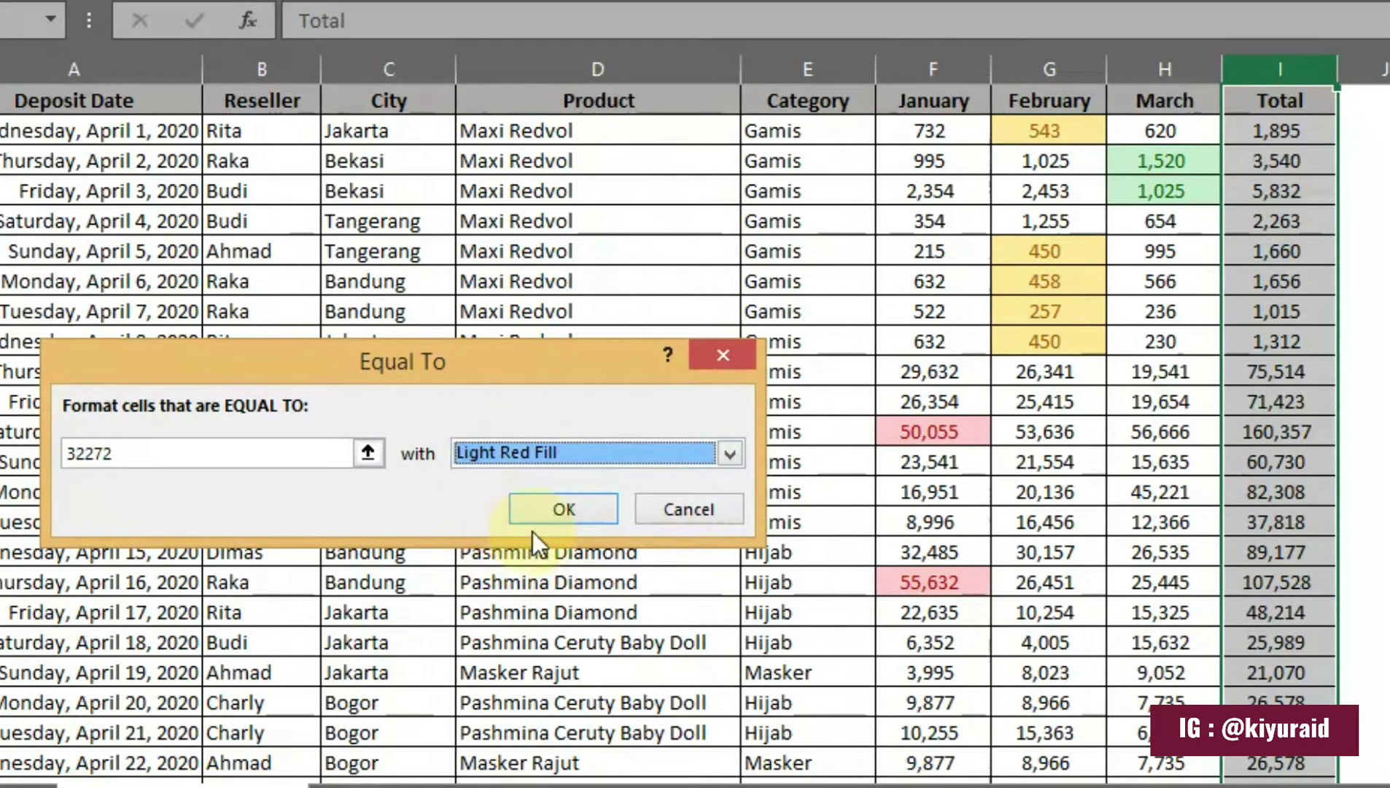
click(563, 505)
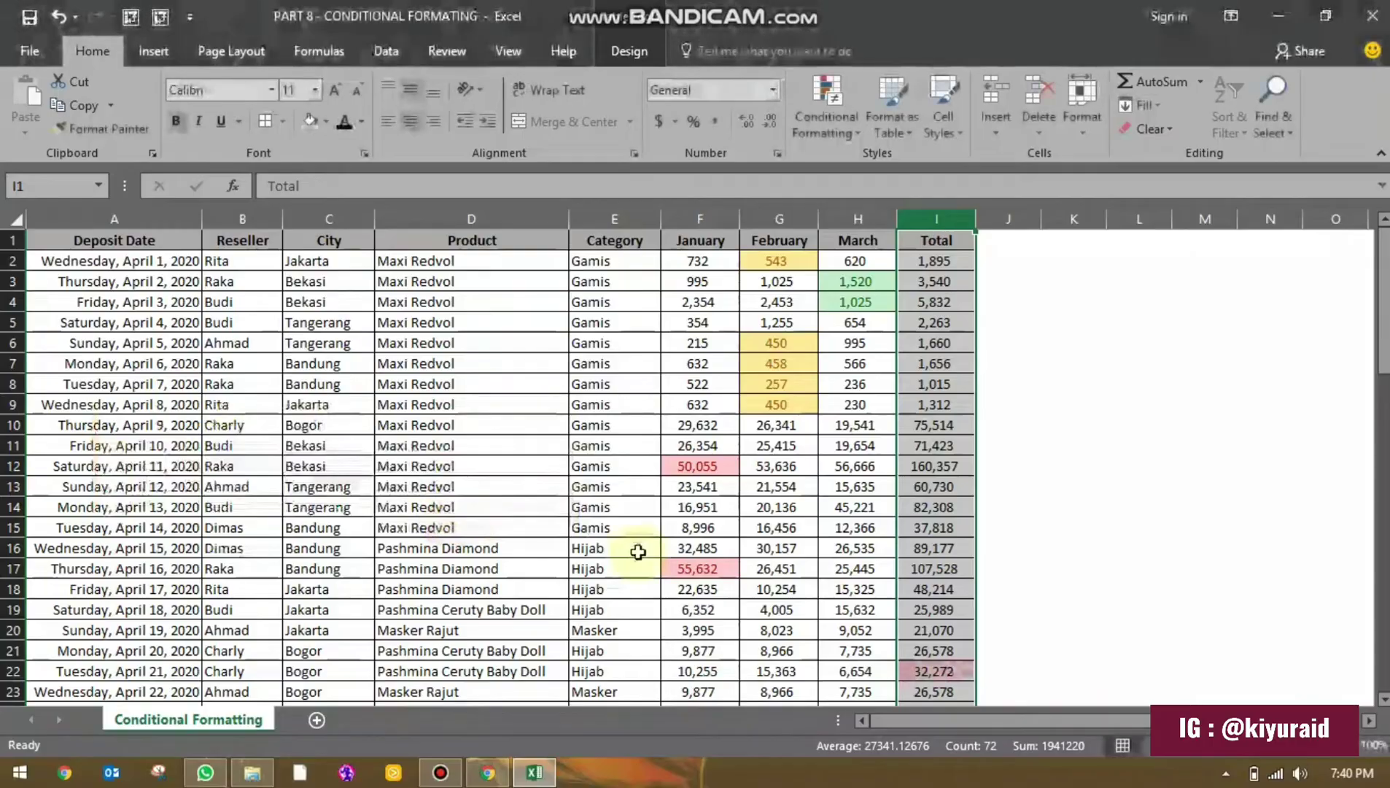
Step: Examine the Total column down the table for cells highlighted by the Equal To rule
scroll(930, 404, down, 4)
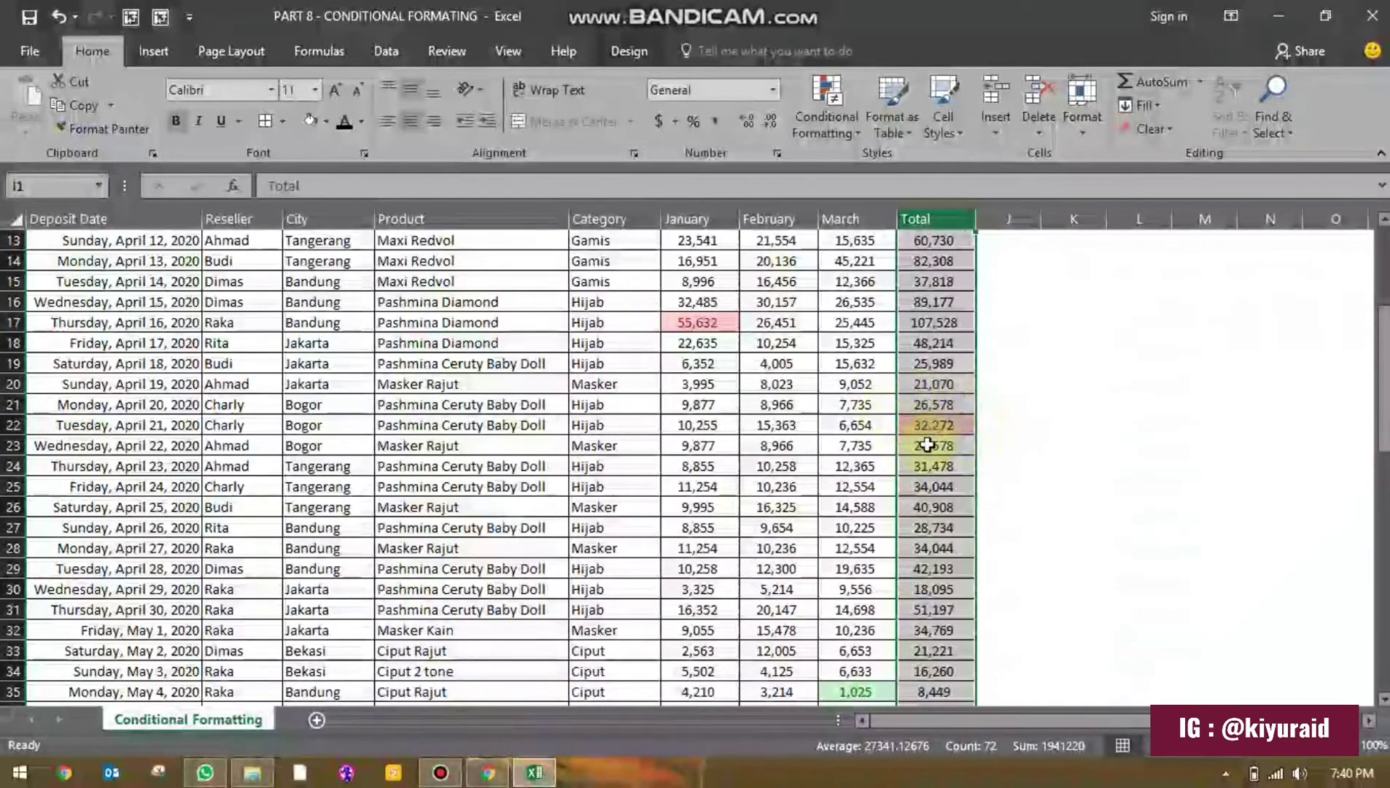
click(948, 426)
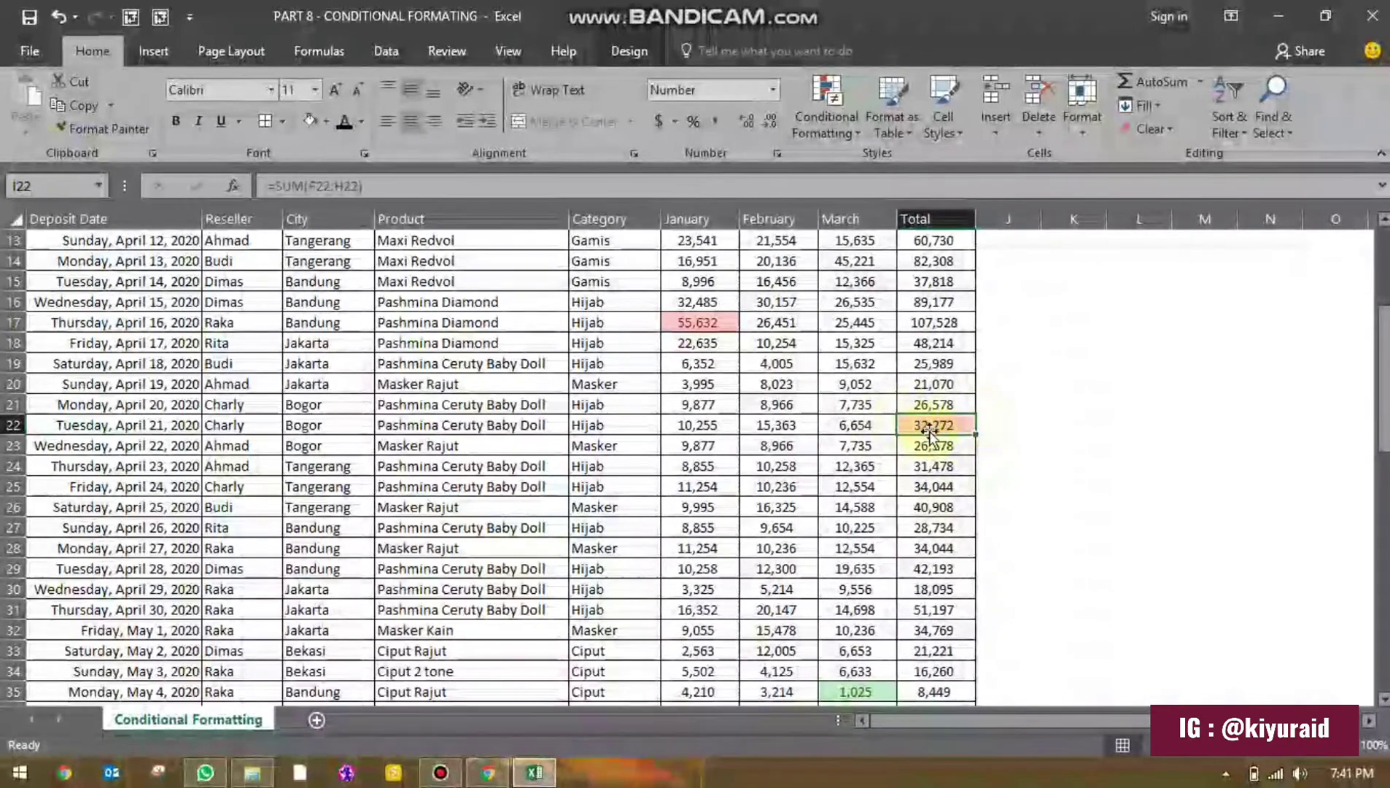
scroll(974, 429, down, 2)
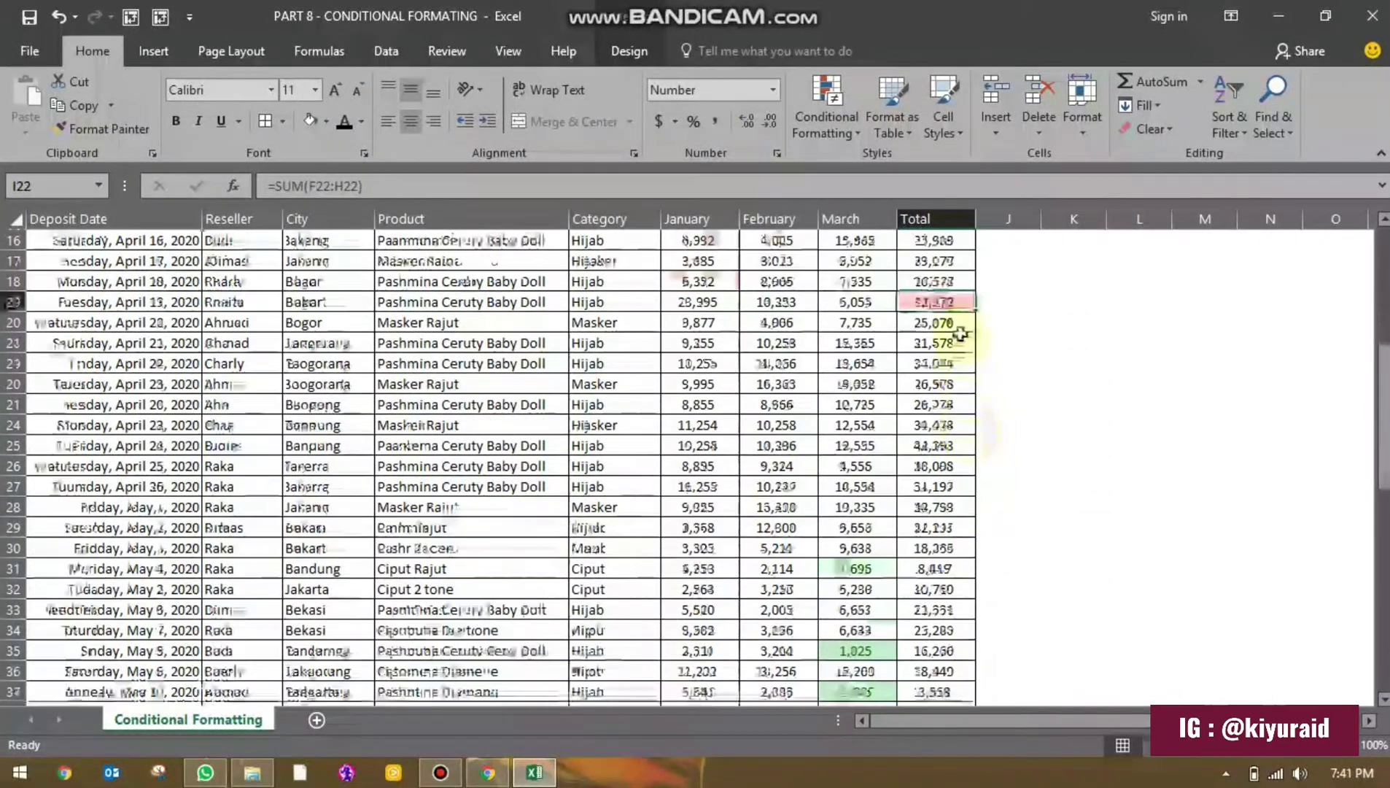
scroll(948, 299, down, 15)
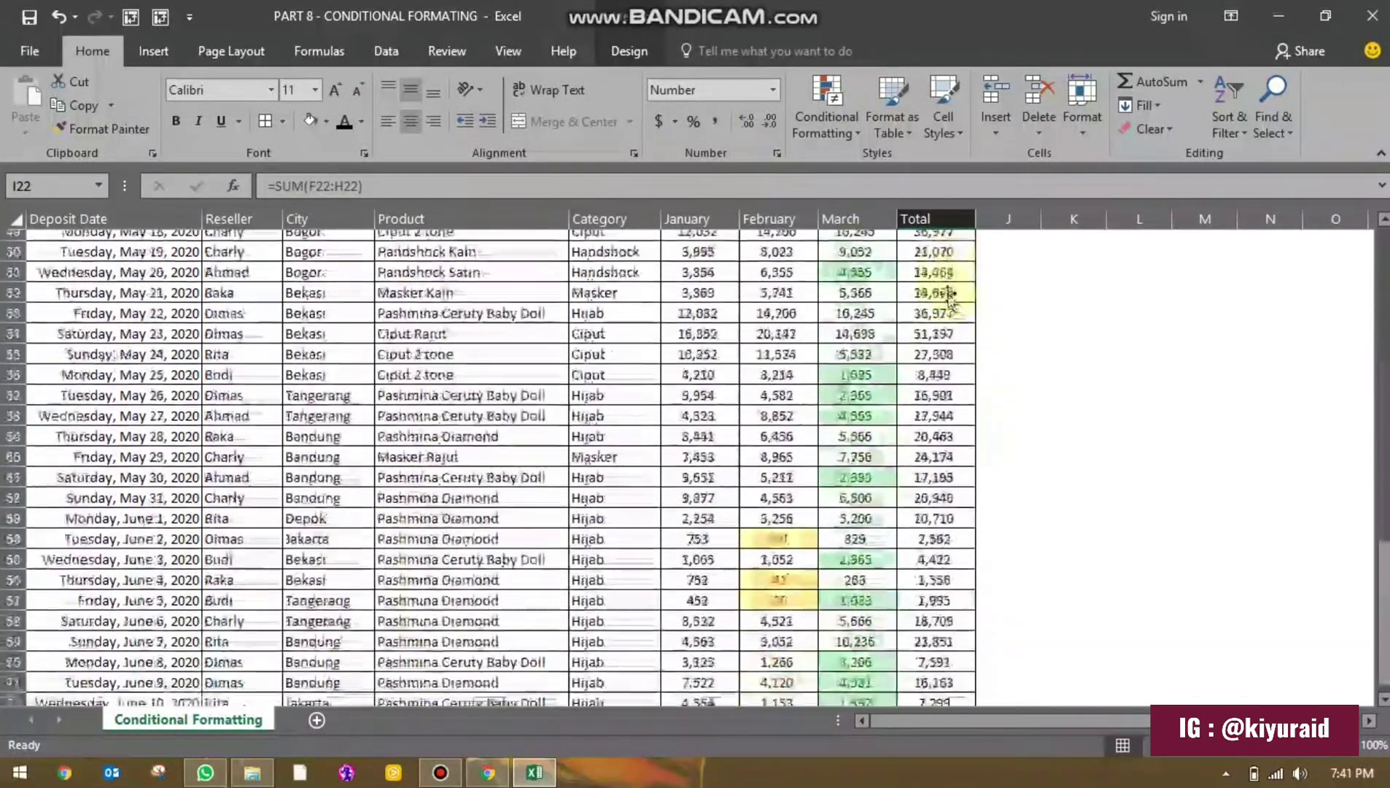
scroll(953, 309, up, 20)
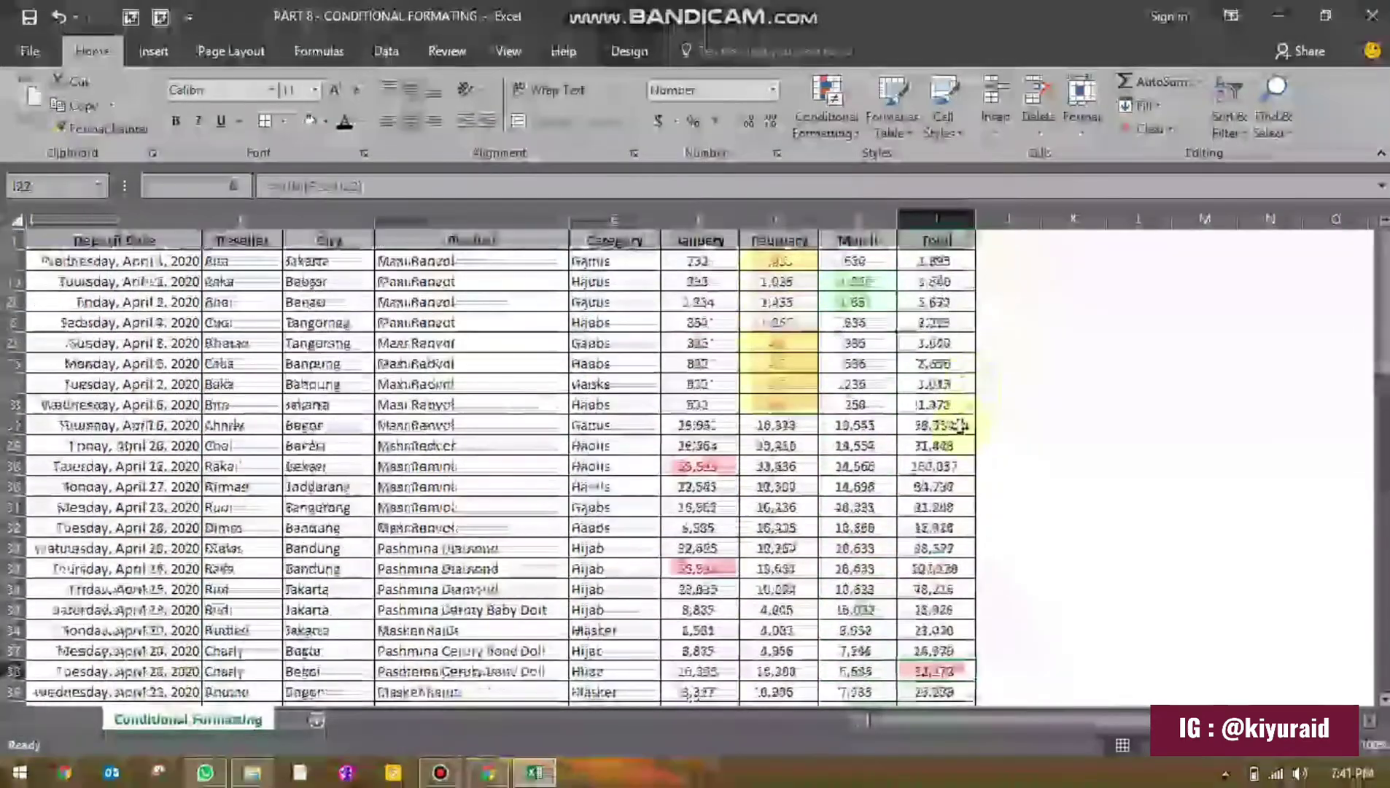
click(1000, 336)
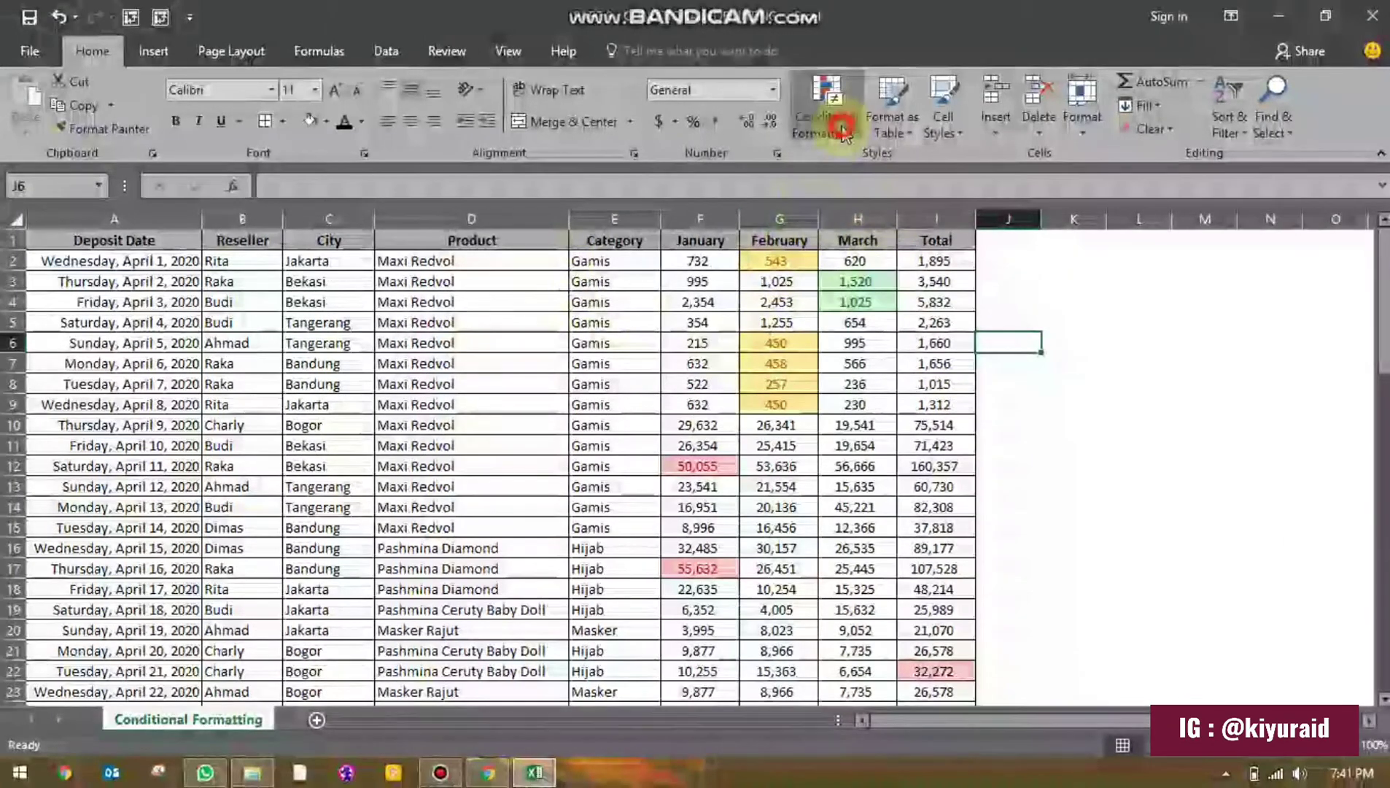
click(826, 110)
mouse_move(890, 167)
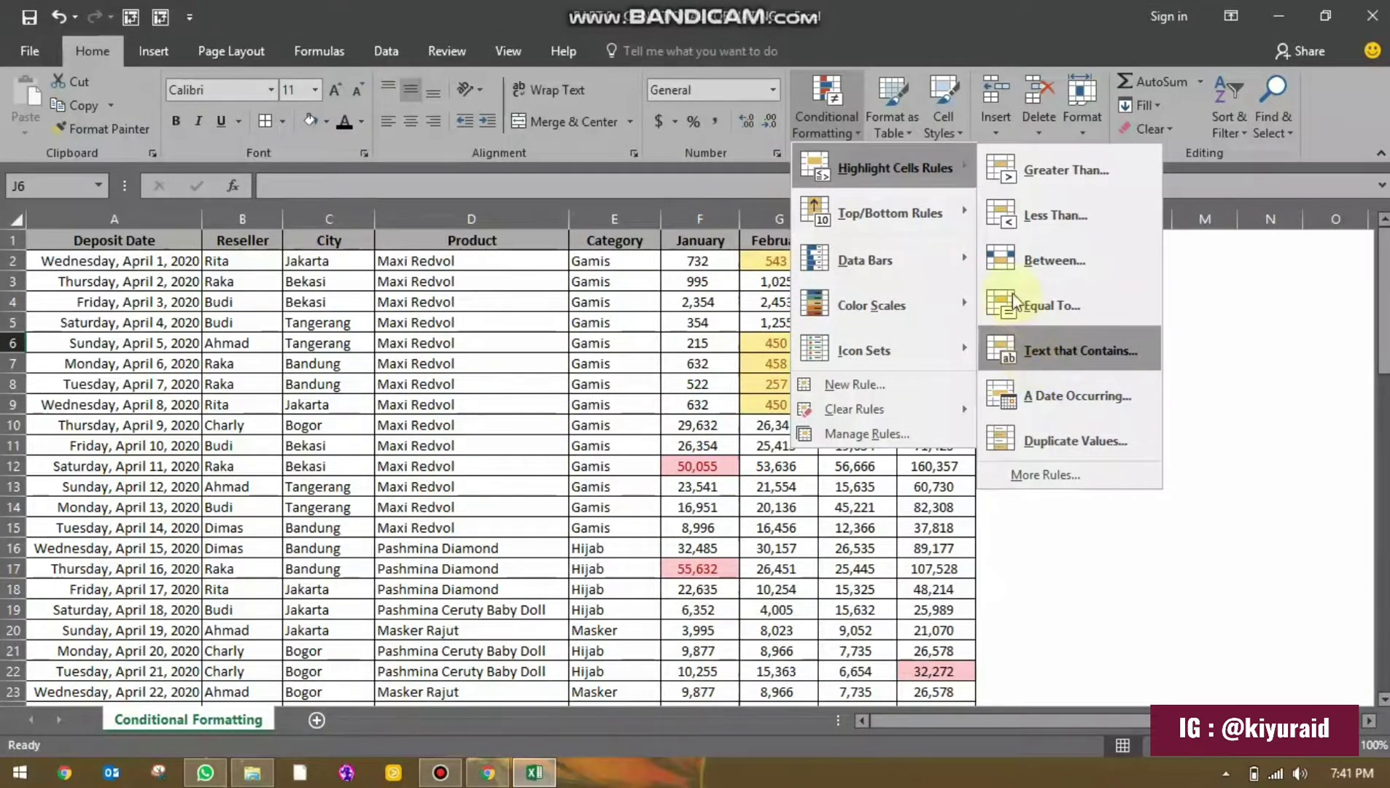
click(852, 122)
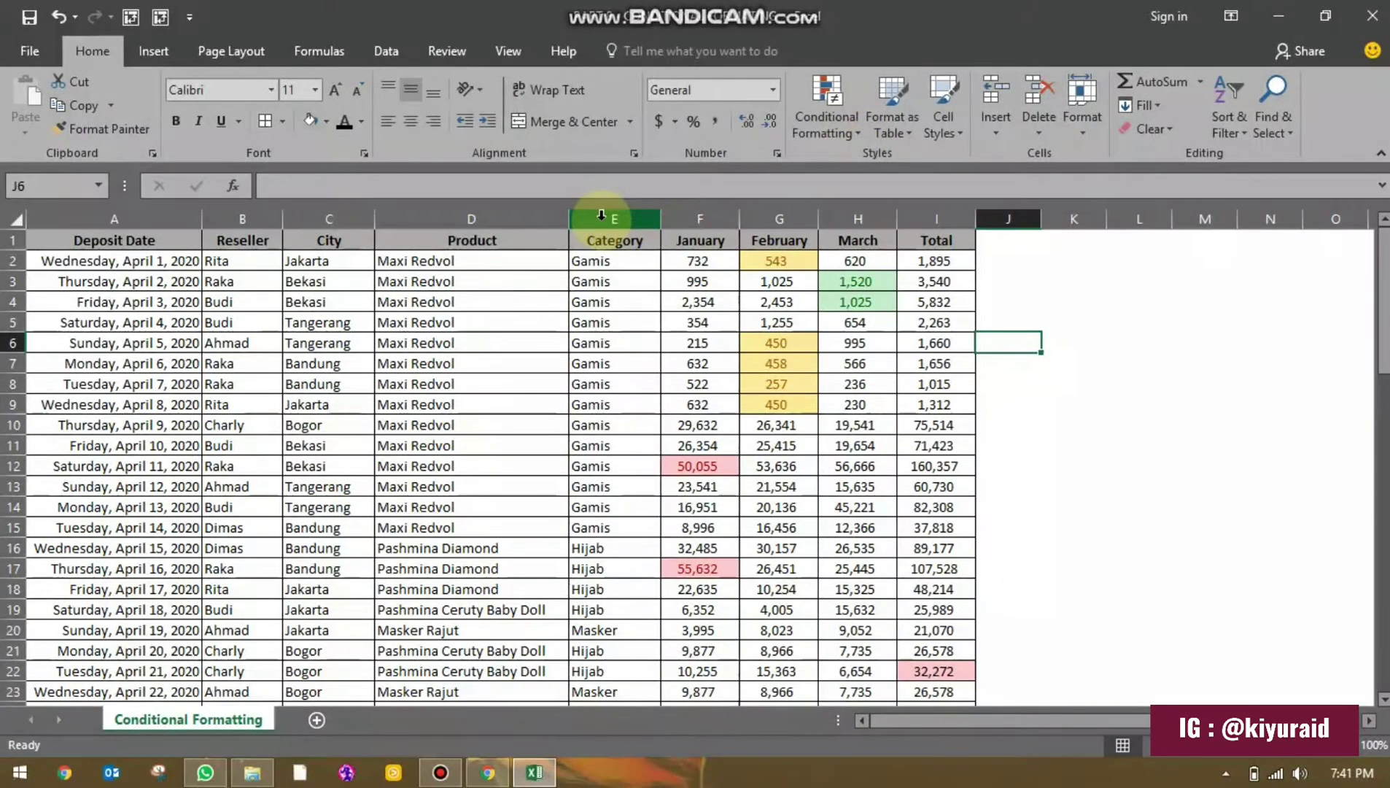
Step: Select the Category column's data without its header and start a Text that Contains highlight rule
click(601, 216)
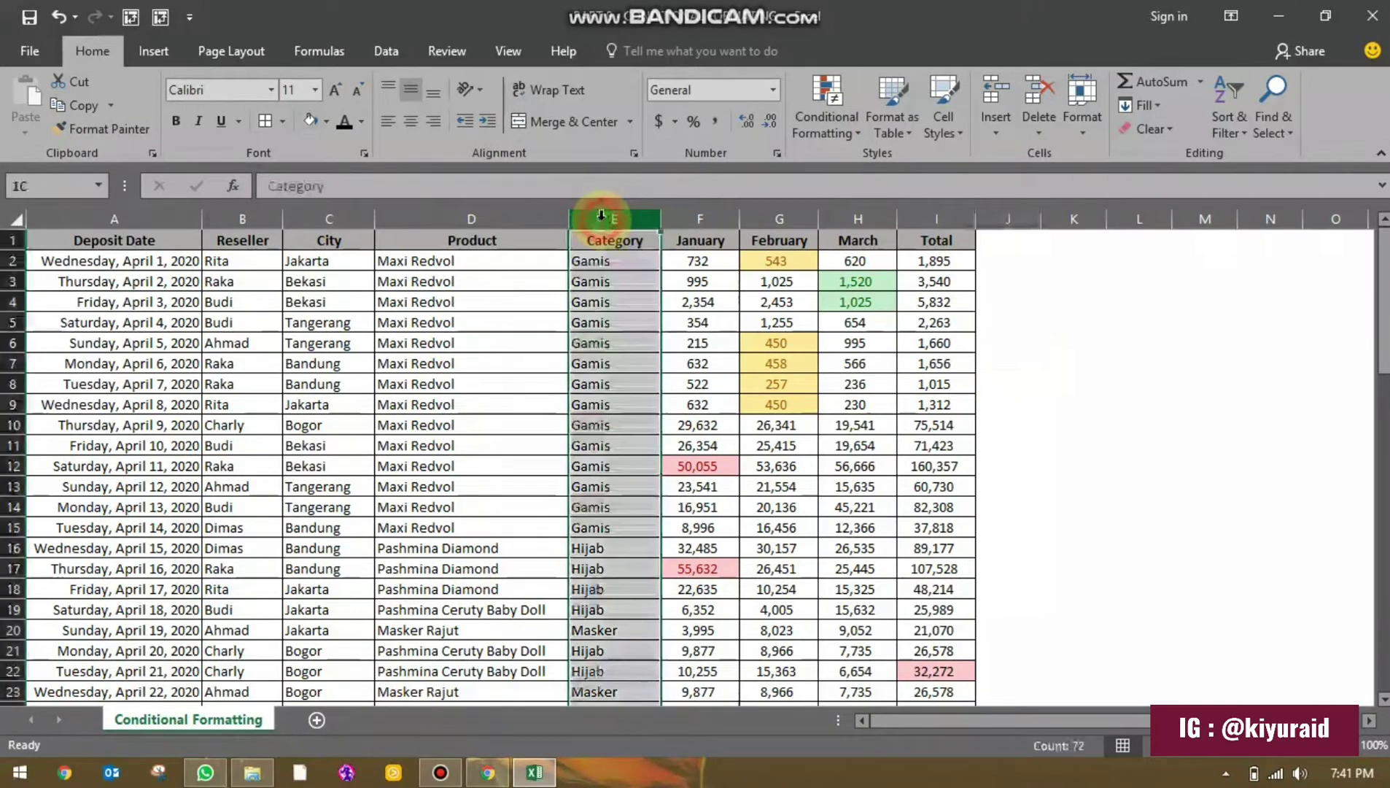
click(850, 118)
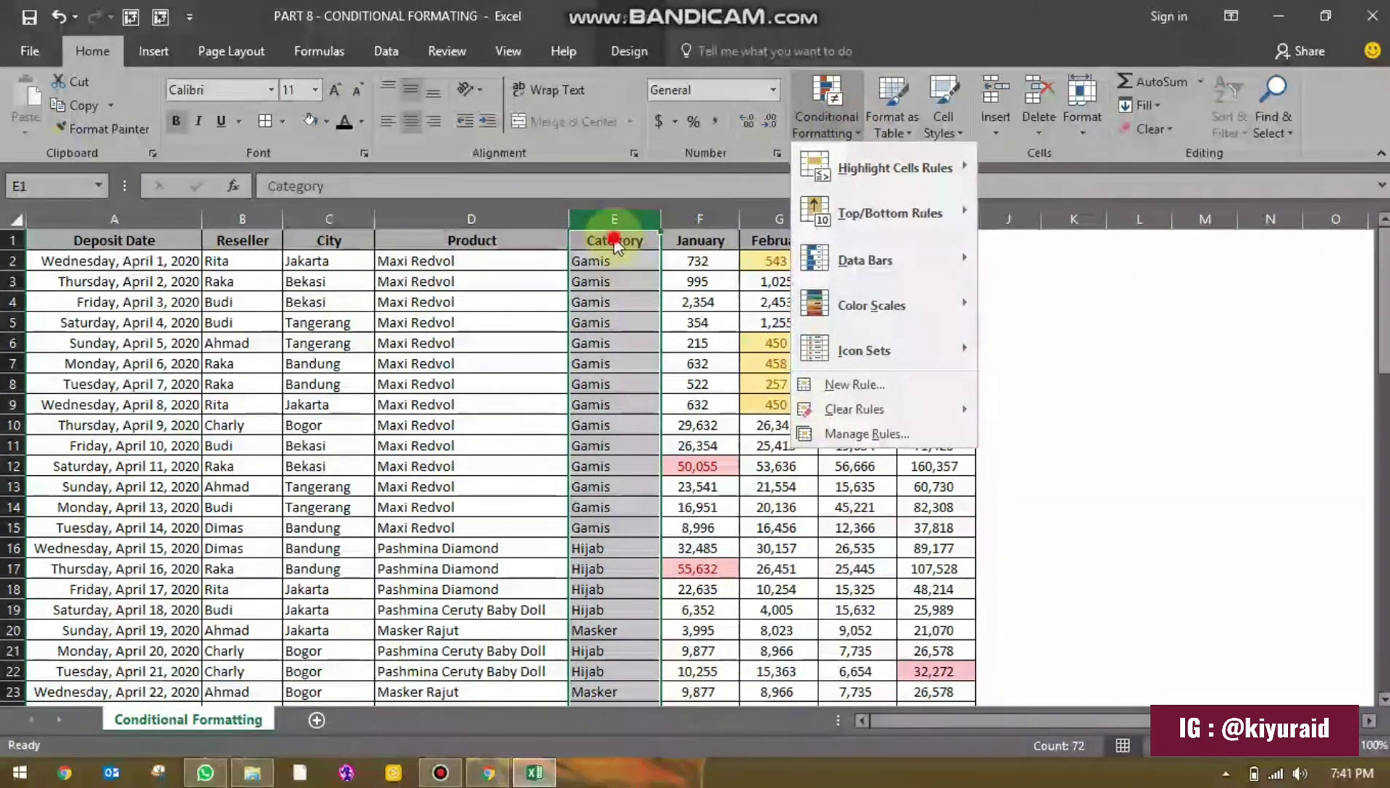
click(614, 241)
click(614, 232)
click(830, 133)
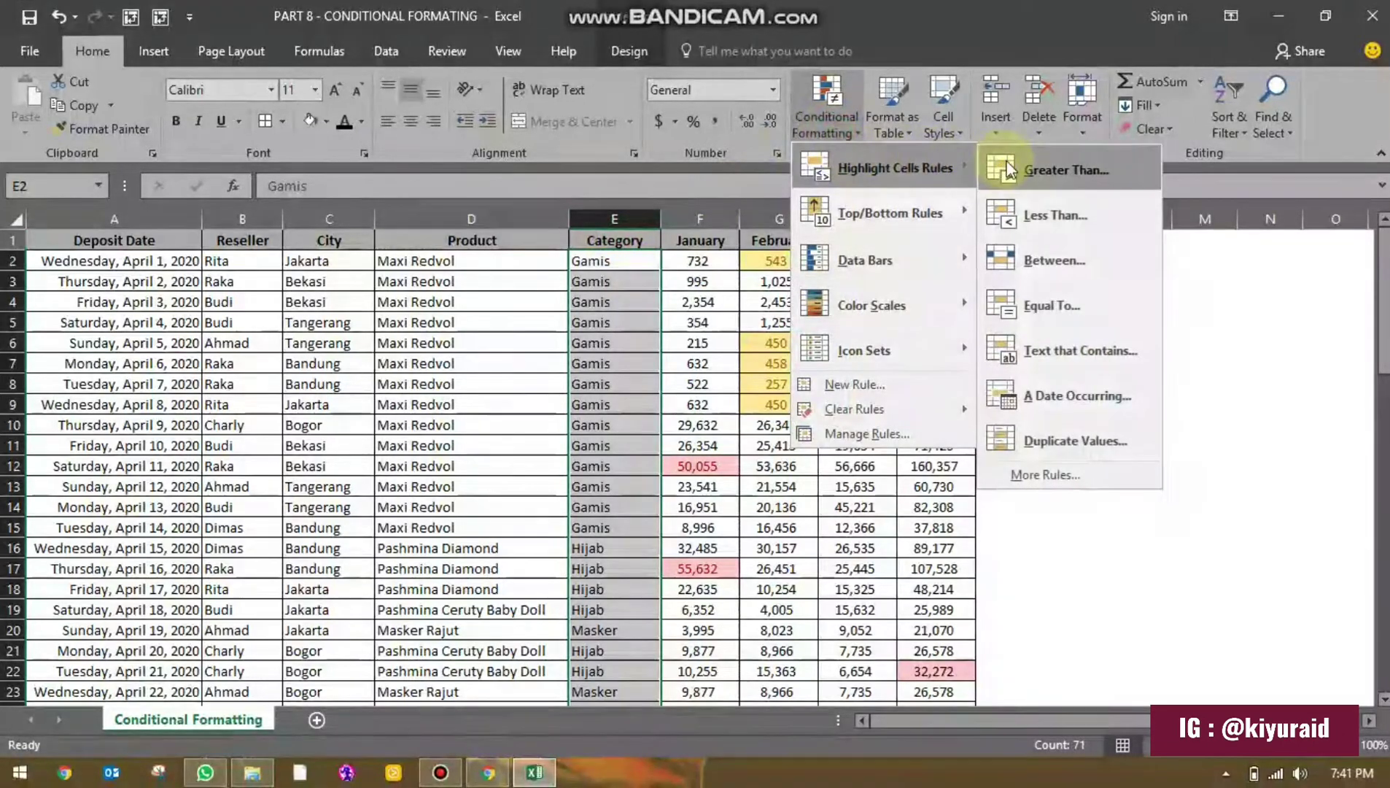
click(1058, 352)
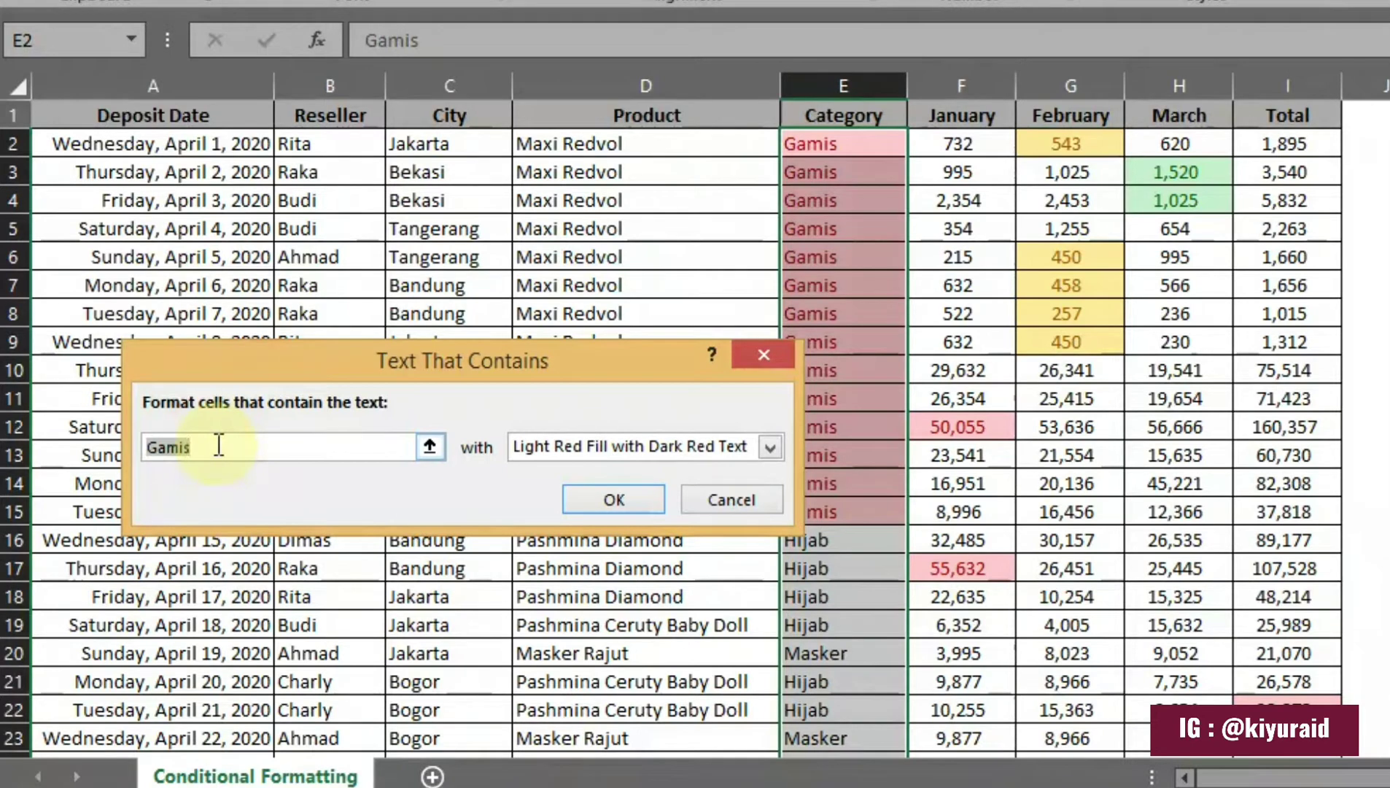
Step: Set the Category rule to match cells containing the text Masker and choose a custom format for it
text(Masker)
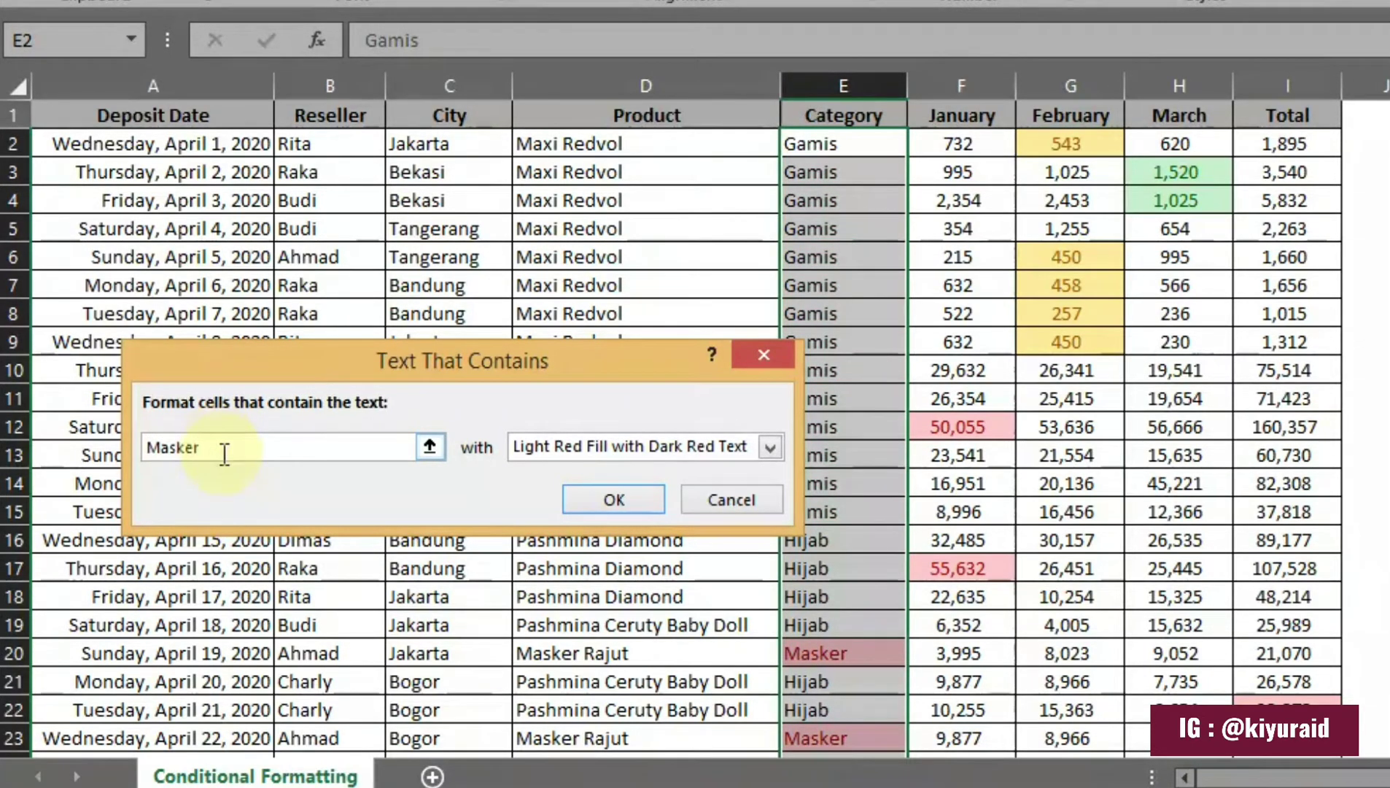
click(681, 453)
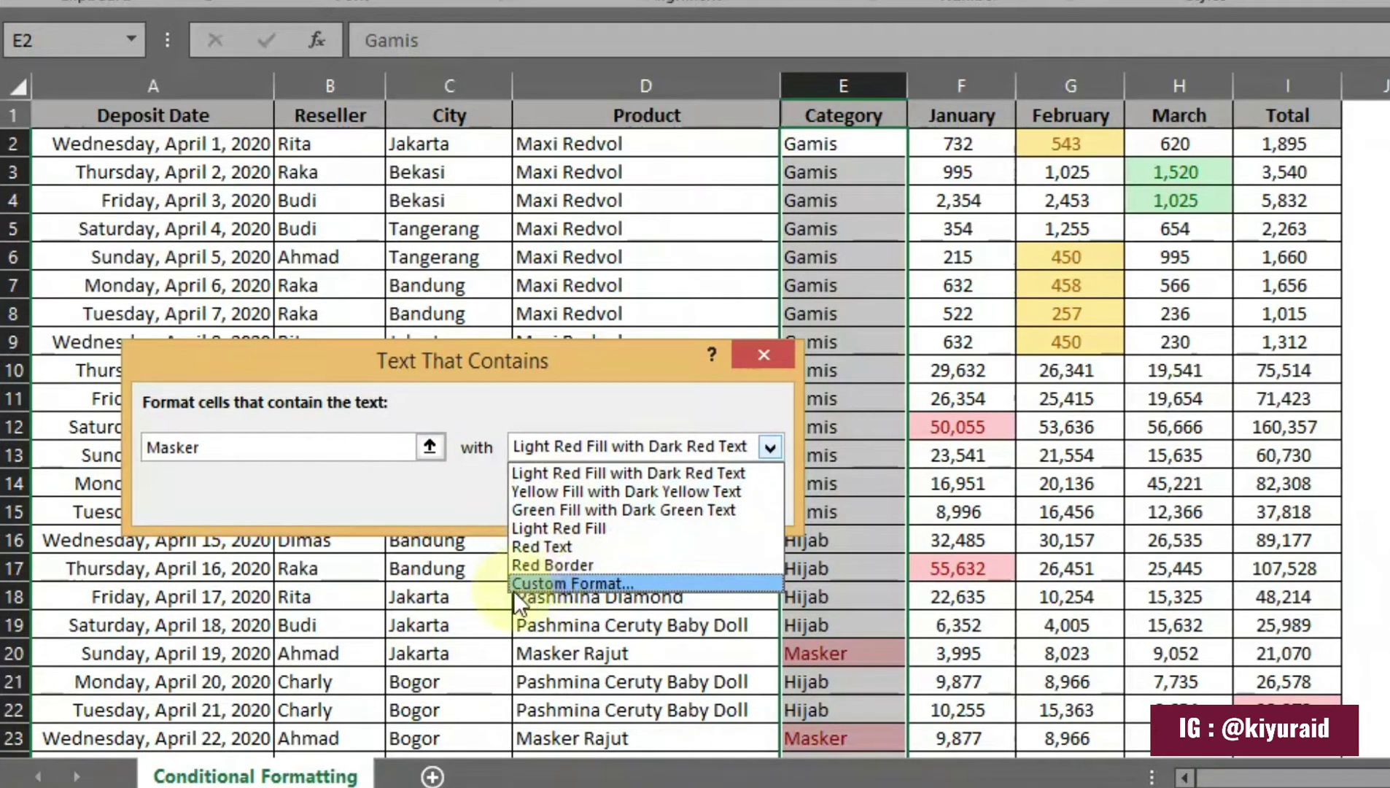
click(567, 581)
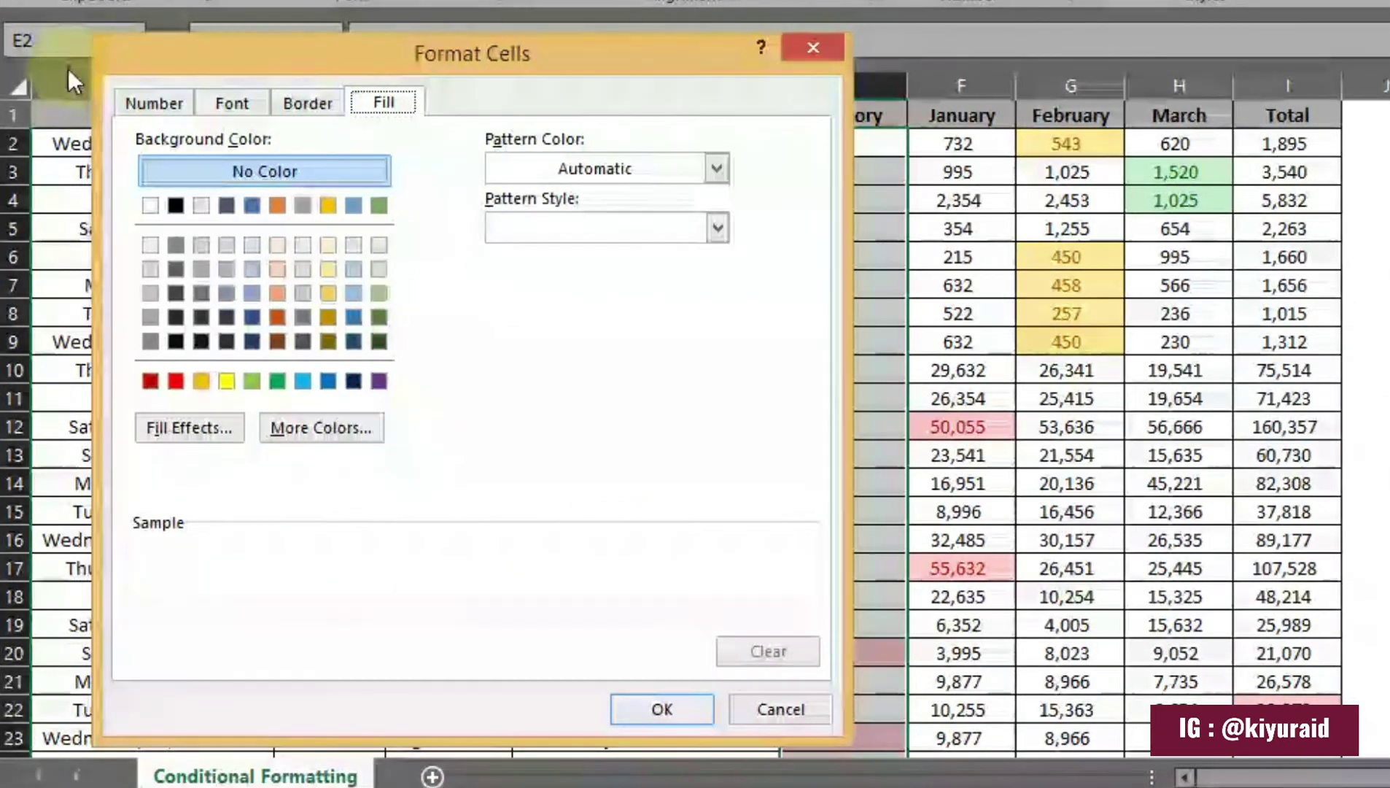
Step: Give the Masker rule's custom format a white font colour and a black fill, and apply the rule
click(213, 104)
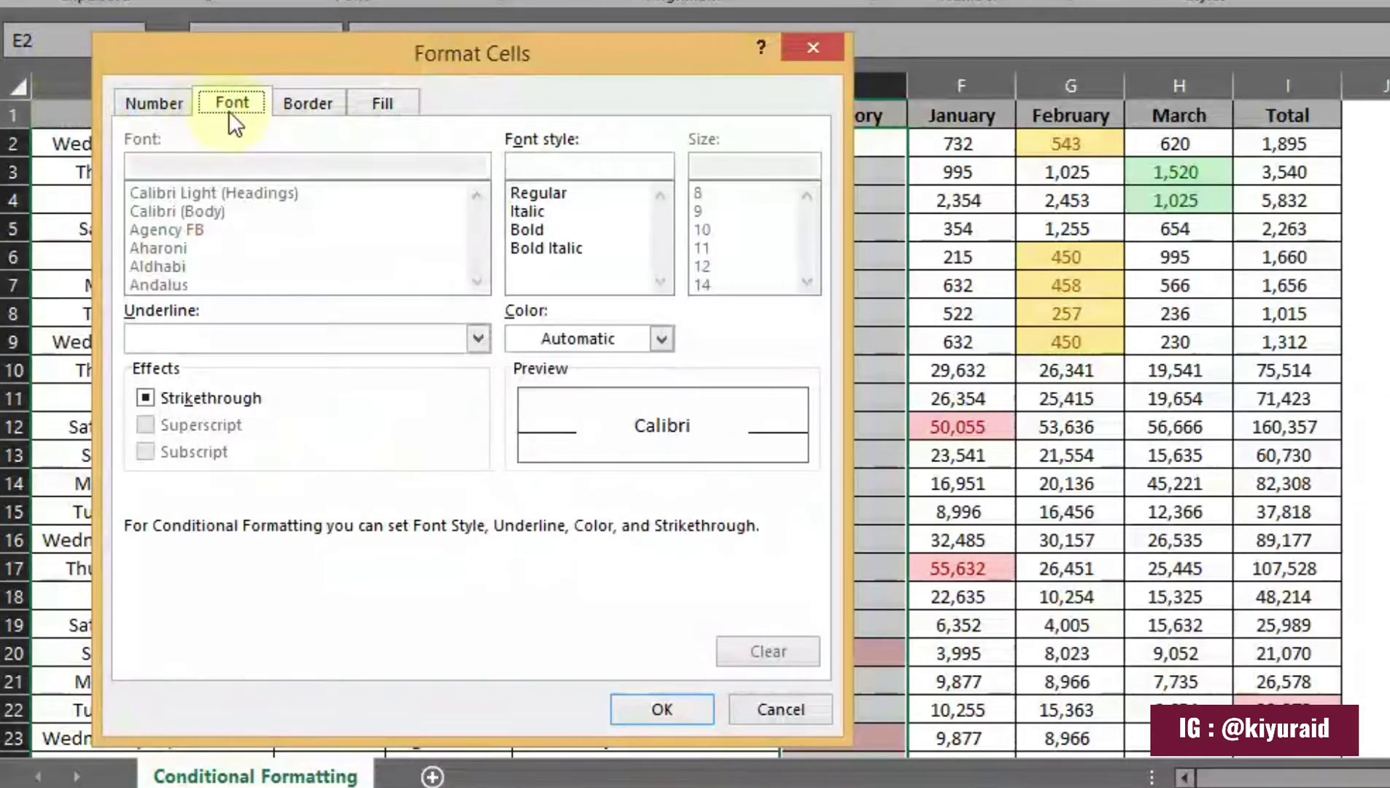
click(377, 106)
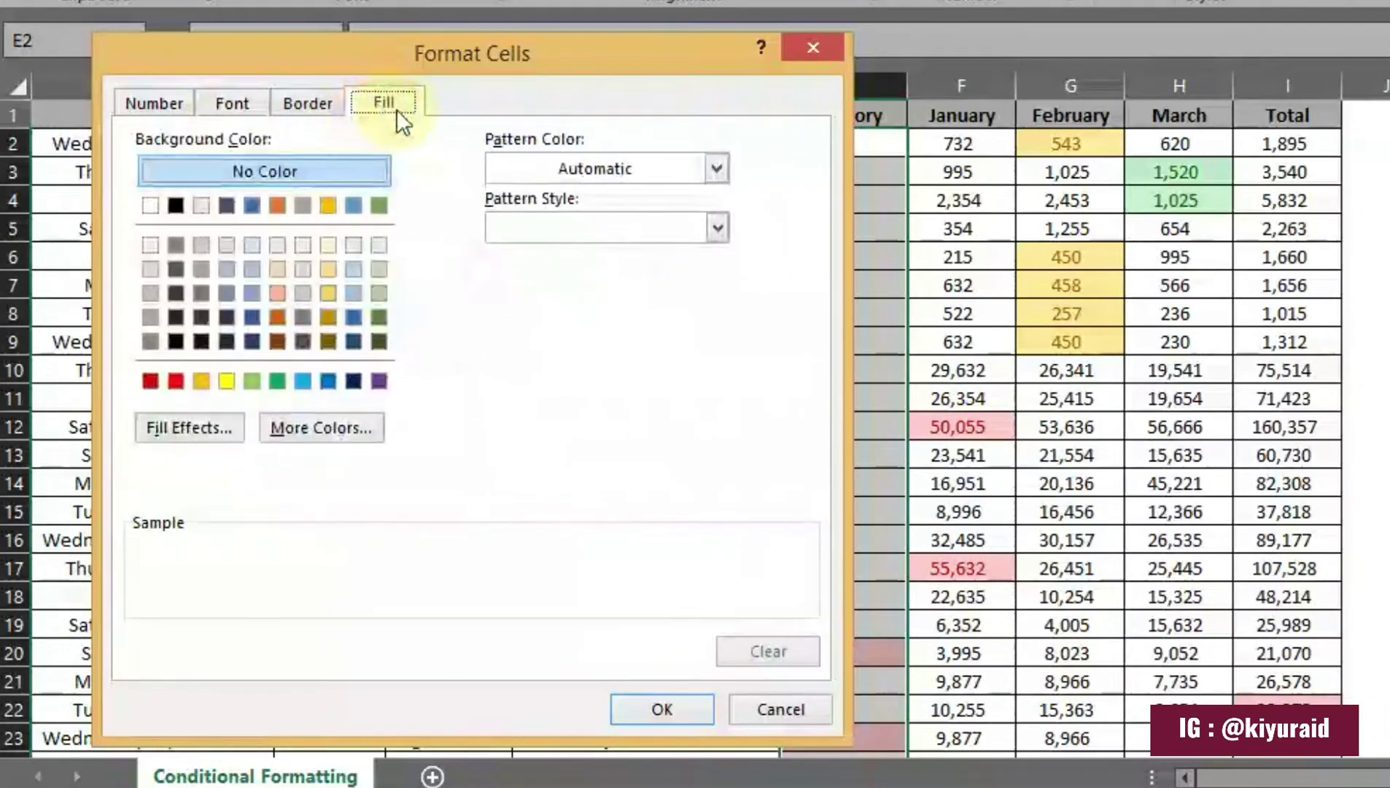
click(232, 105)
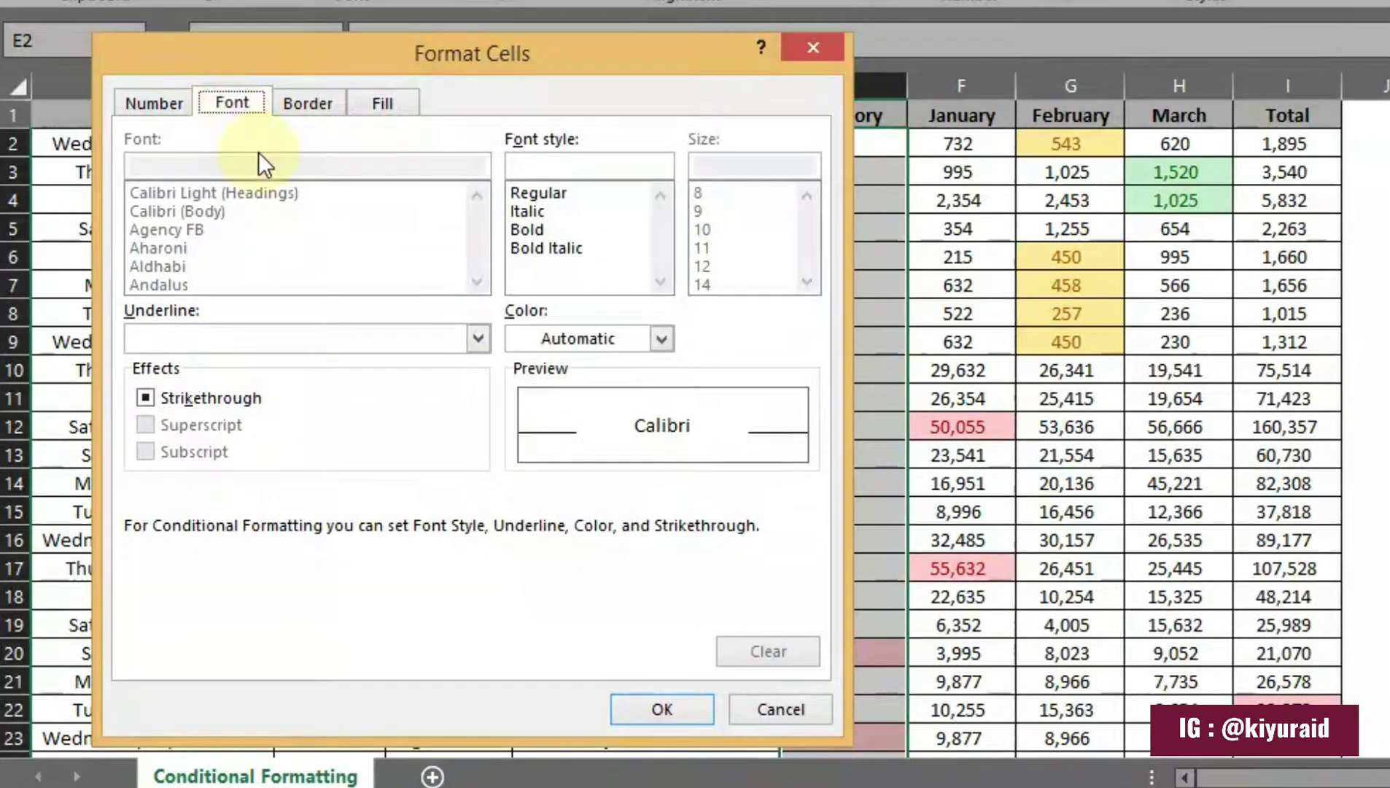
click(591, 343)
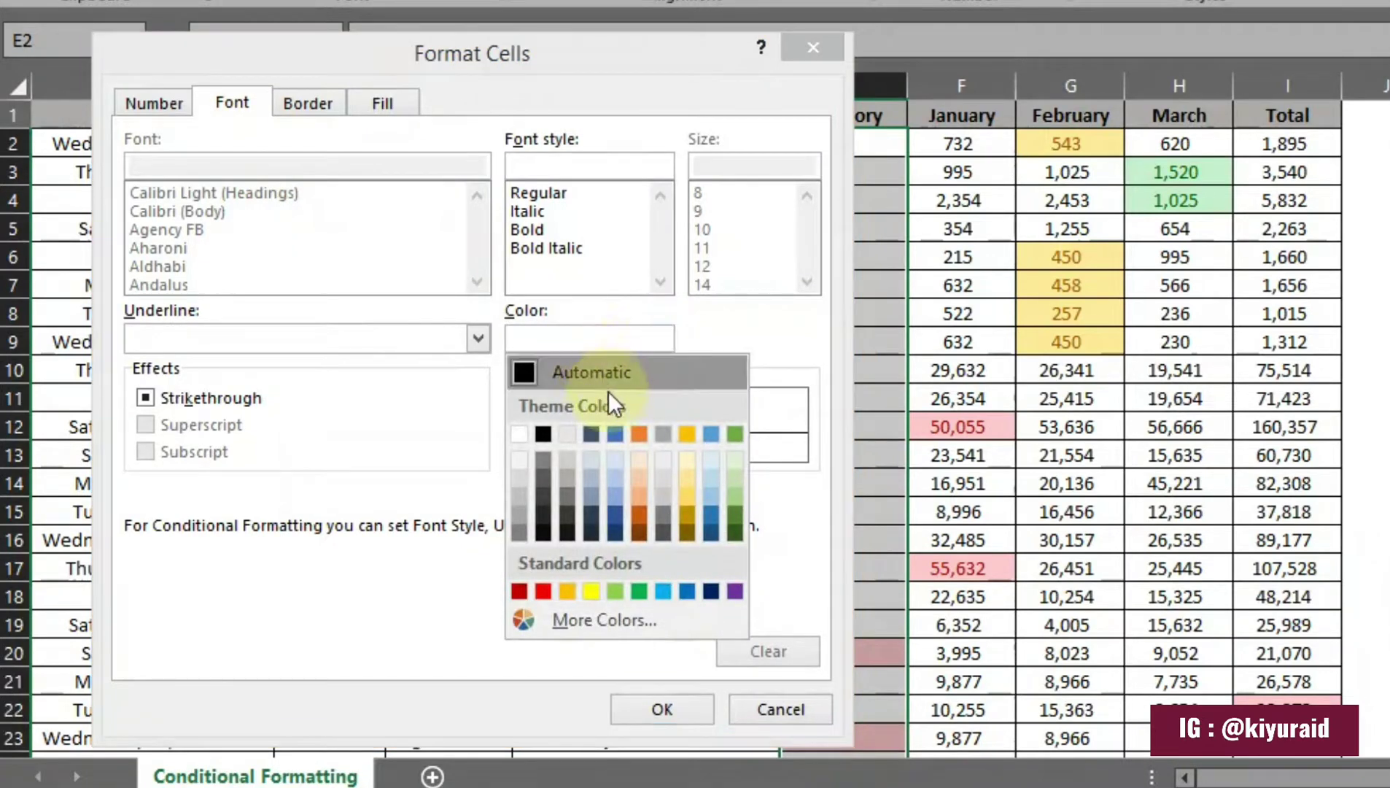
click(526, 434)
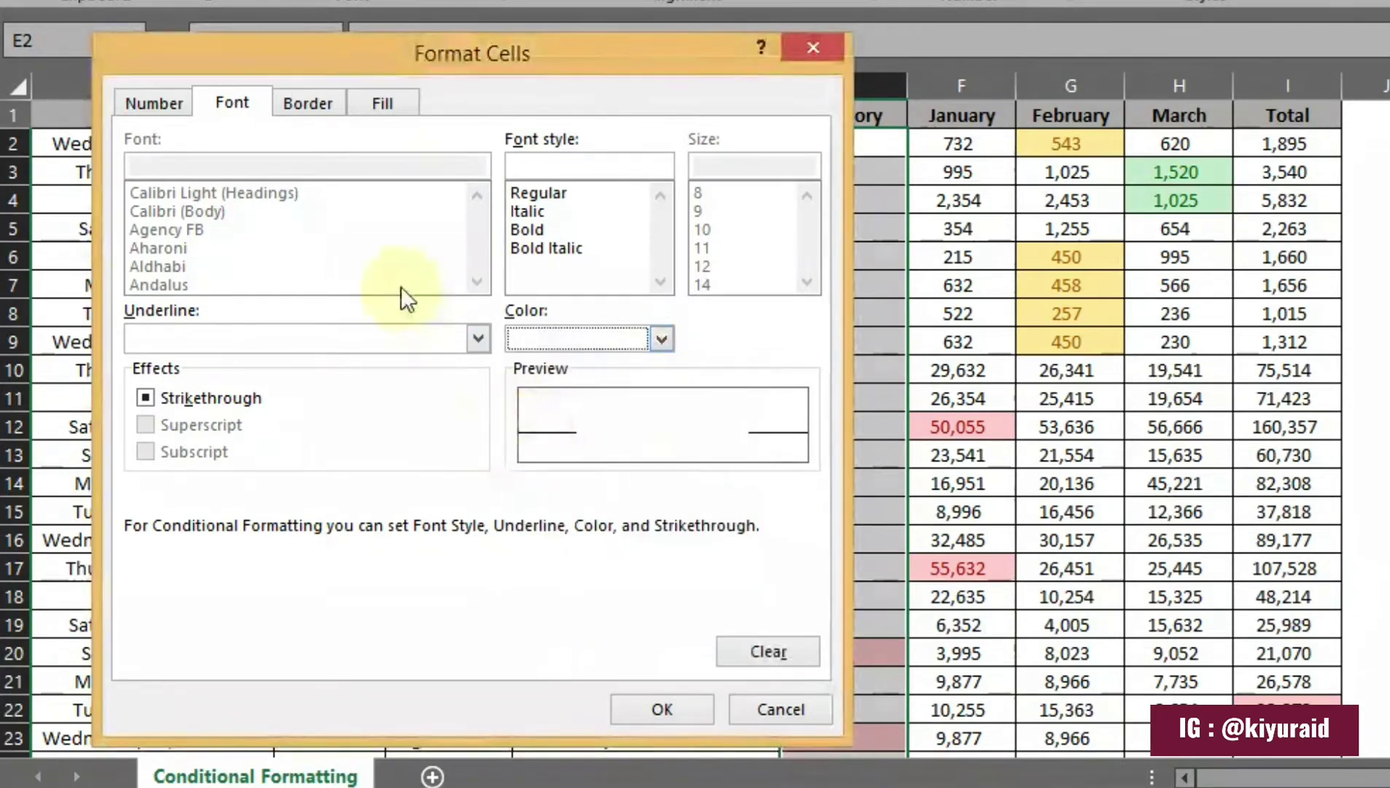
click(375, 106)
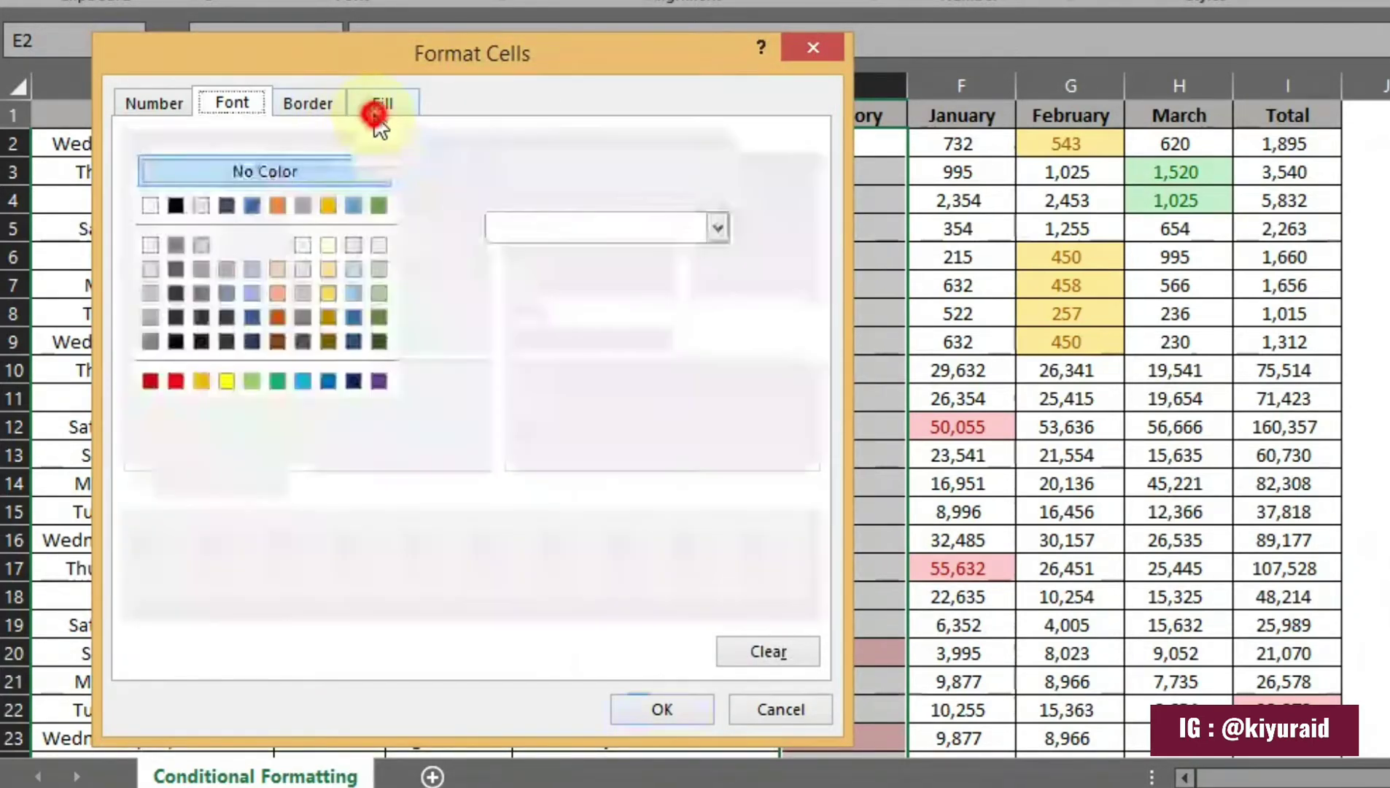
click(184, 347)
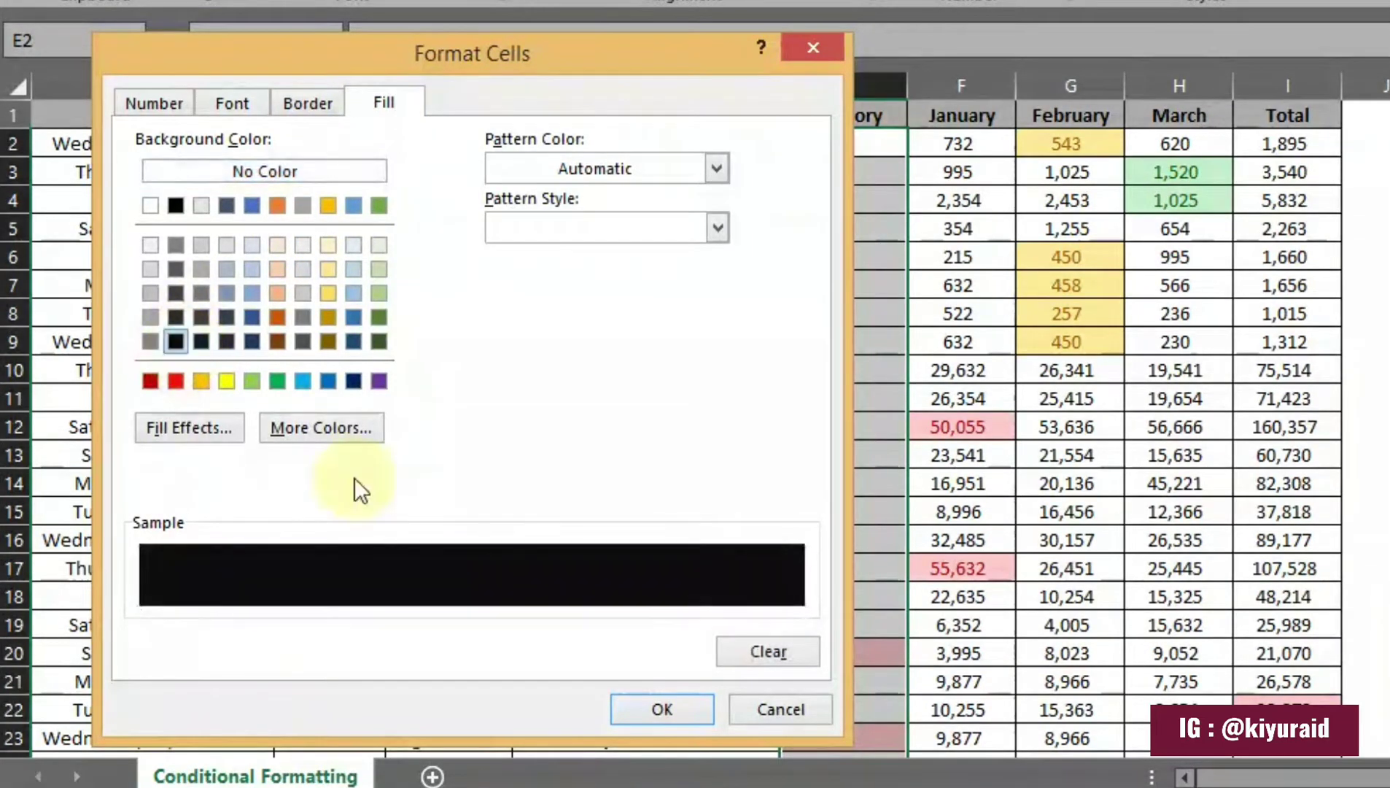
click(657, 708)
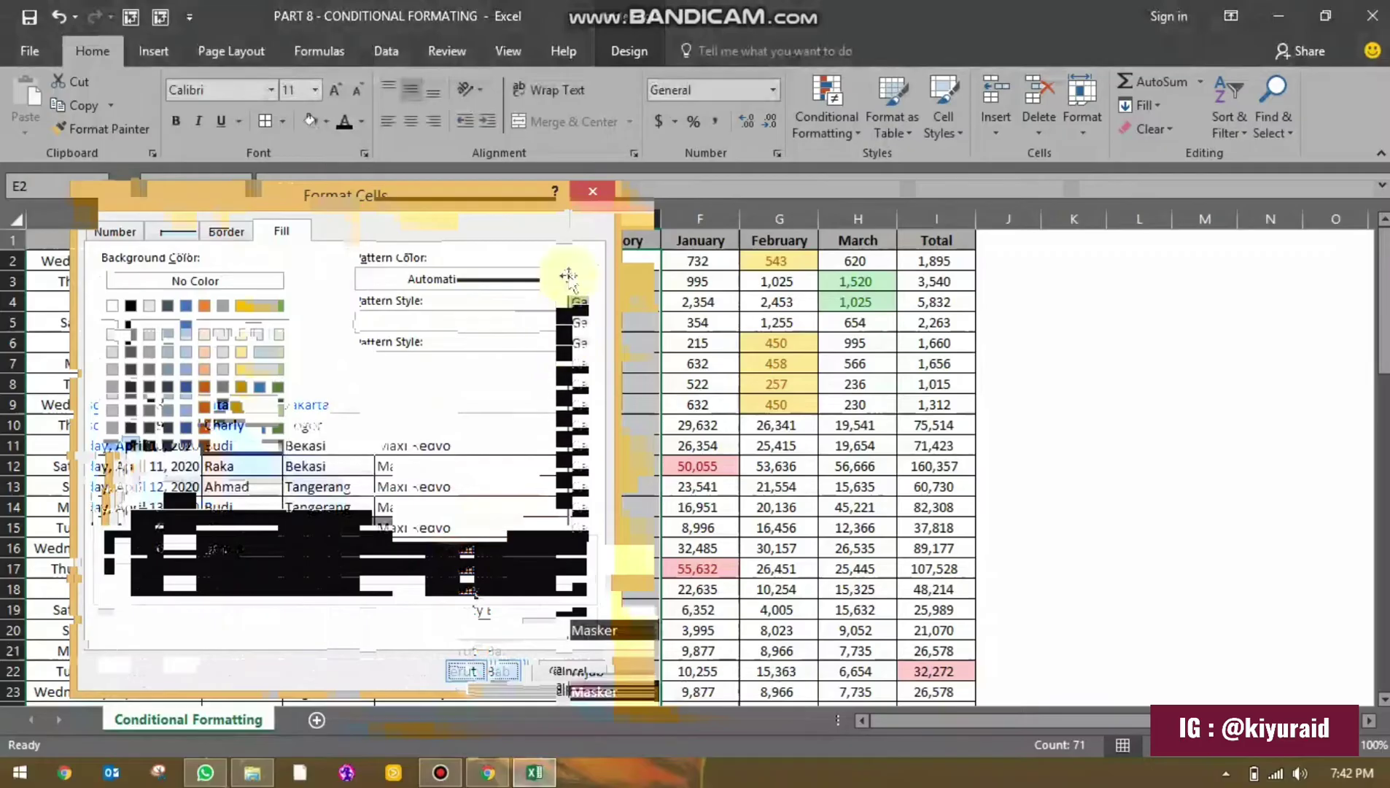
scroll(619, 333, down, 5)
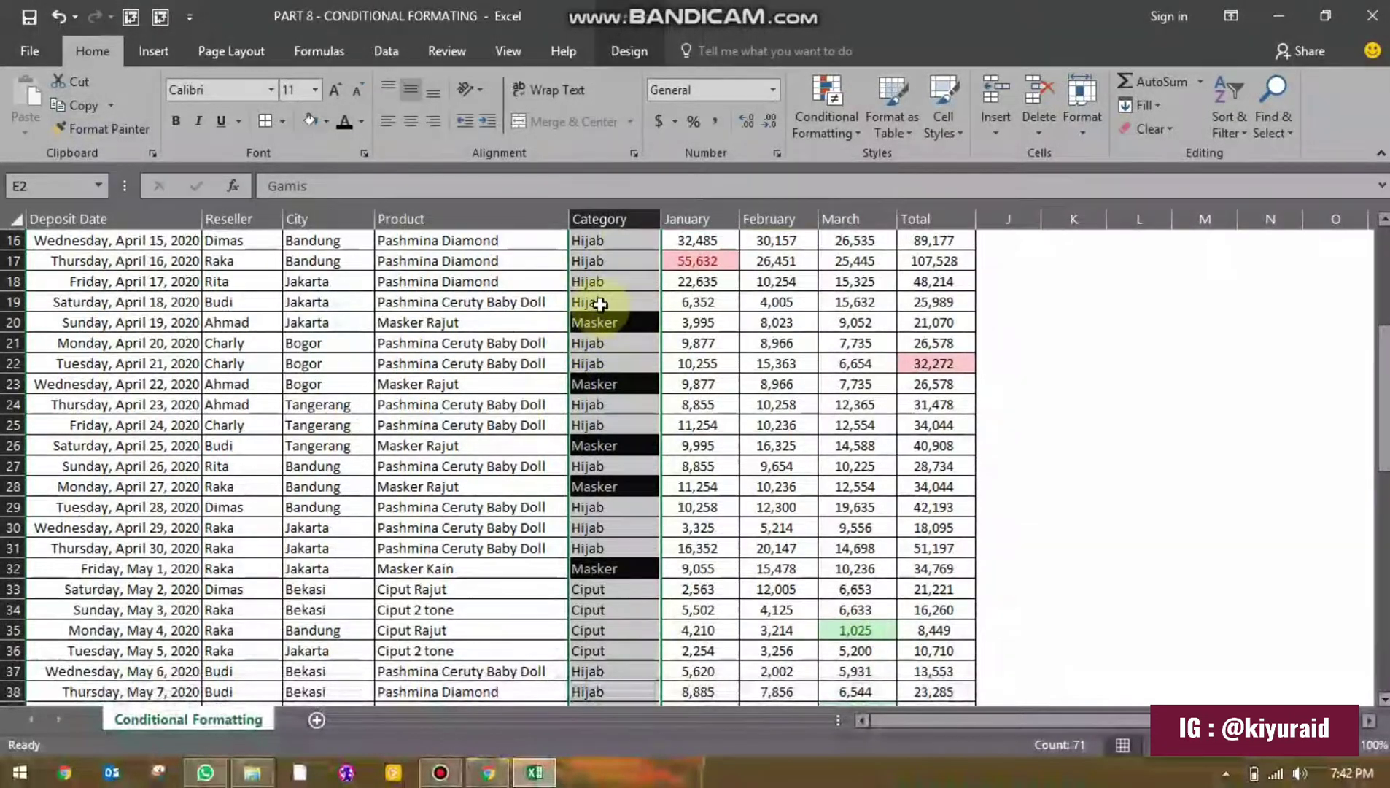
Step: Examine the Category column down the table for cells highlighted by the Masker rule
click(603, 321)
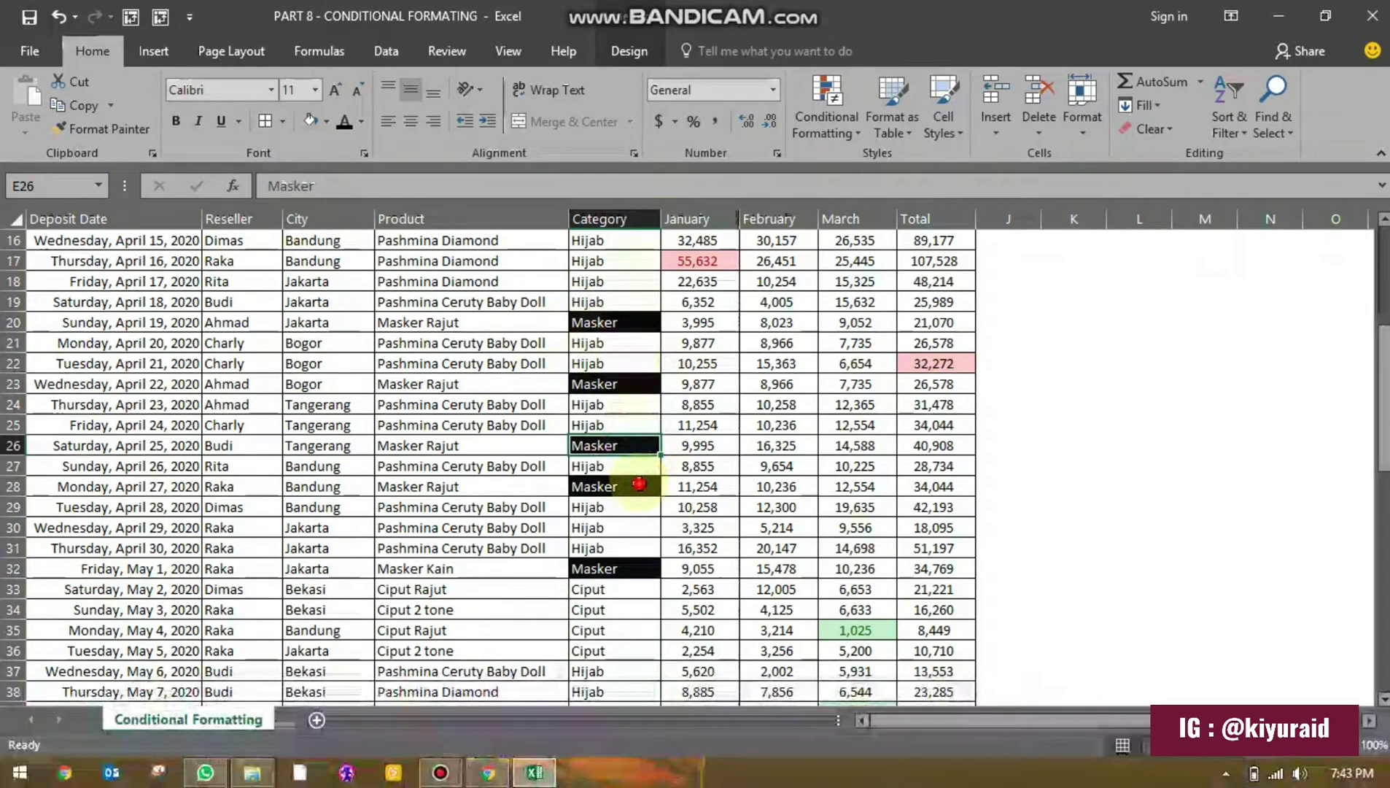
click(642, 485)
click(643, 568)
scroll(630, 520, down, 5)
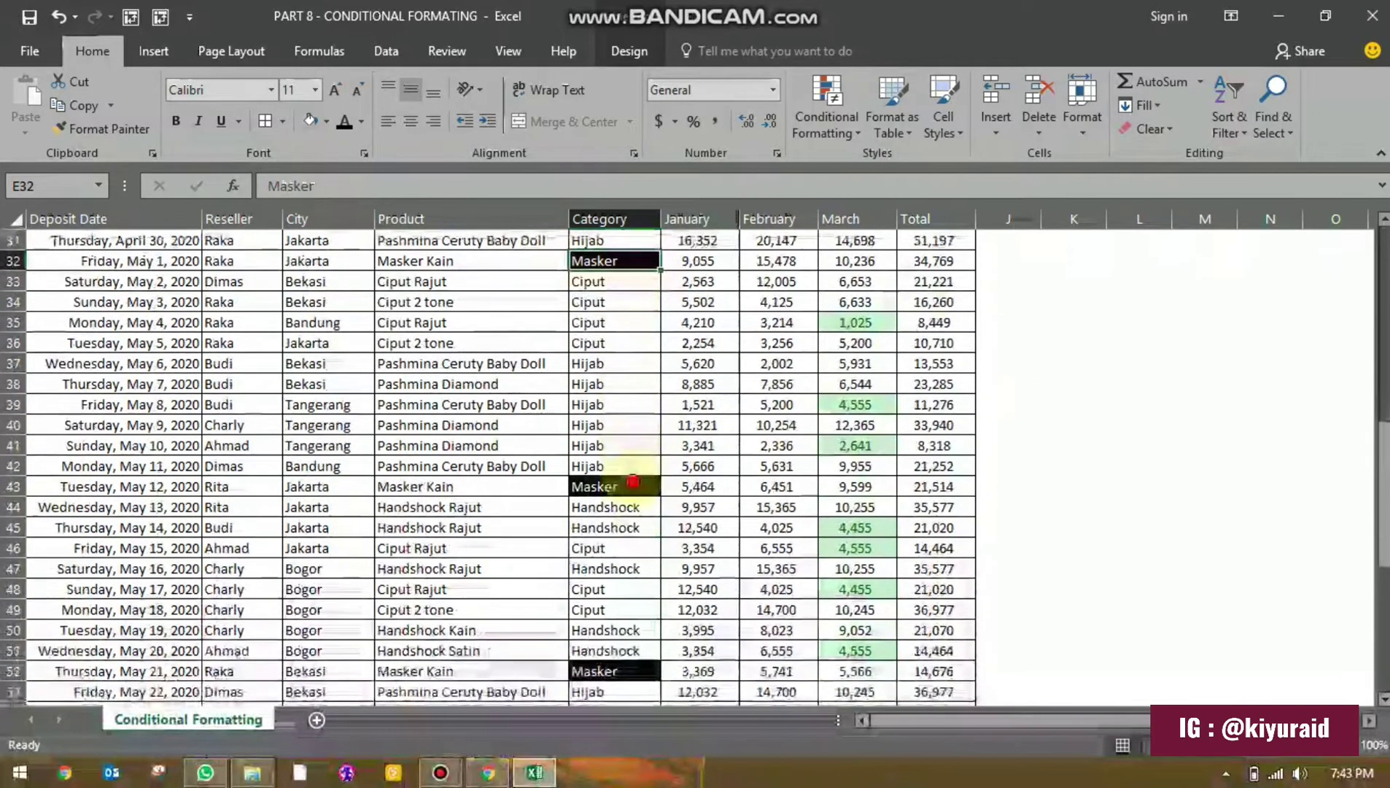
click(631, 484)
scroll(631, 482, down, 3)
scroll(631, 481, down, 4)
click(635, 485)
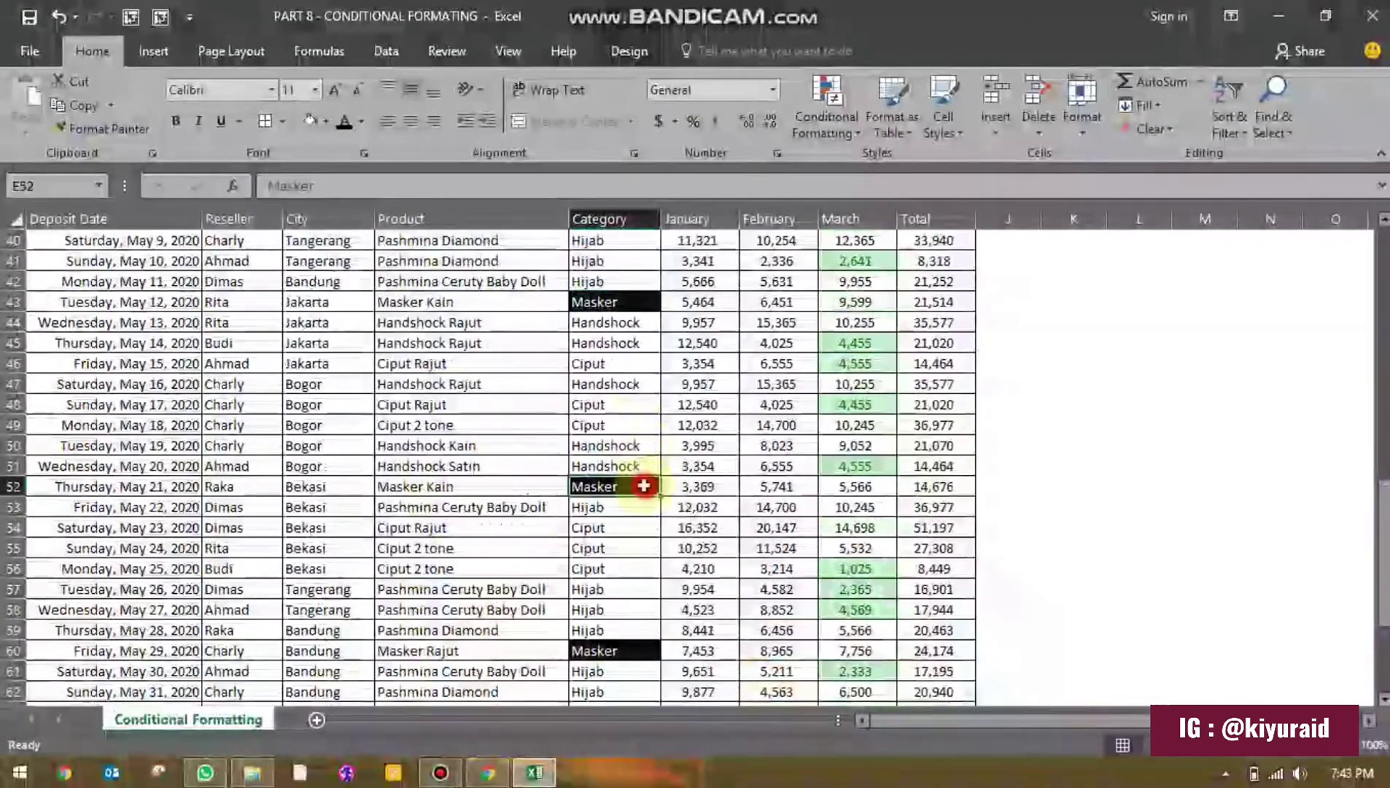
scroll(638, 486, down, 2)
scroll(643, 482, down, 2)
click(628, 414)
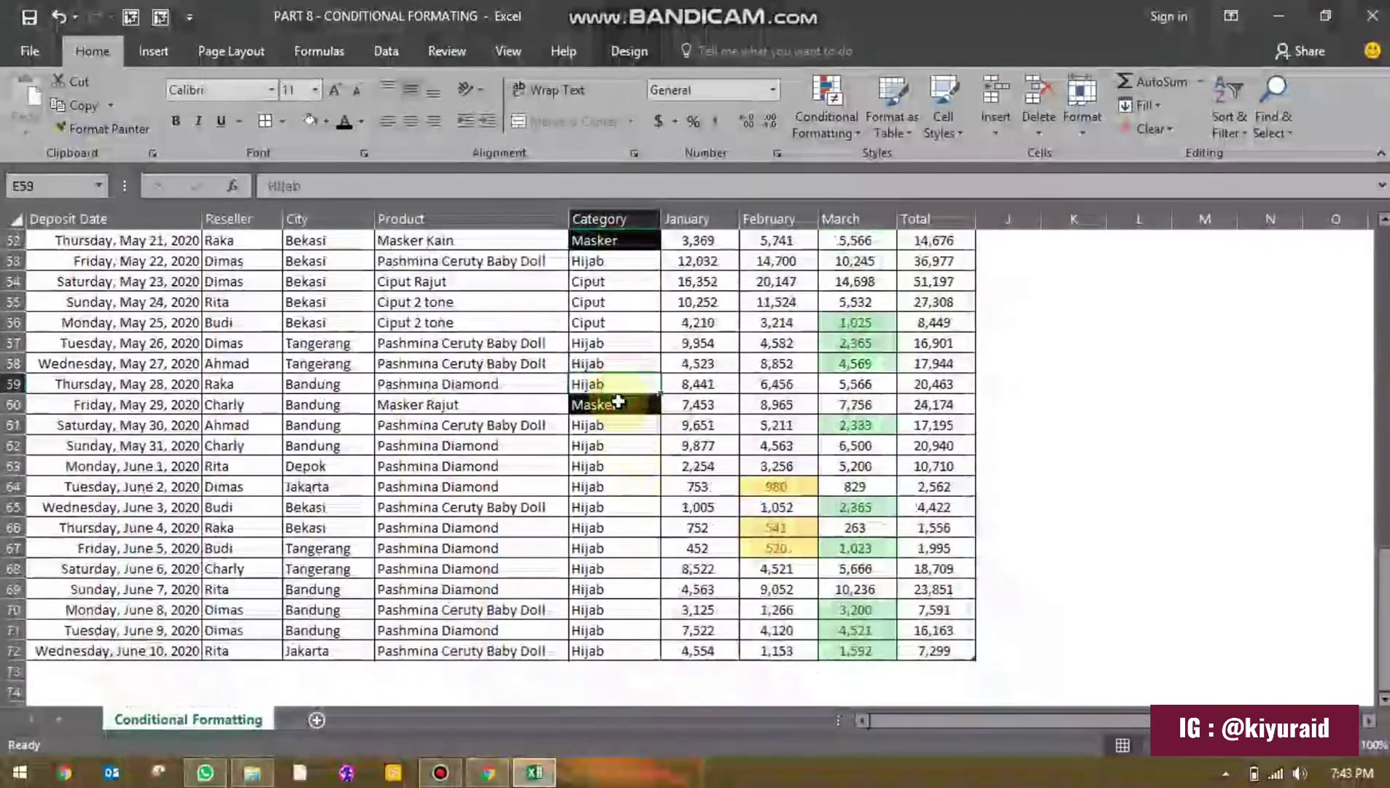
scroll(631, 408, up, 17)
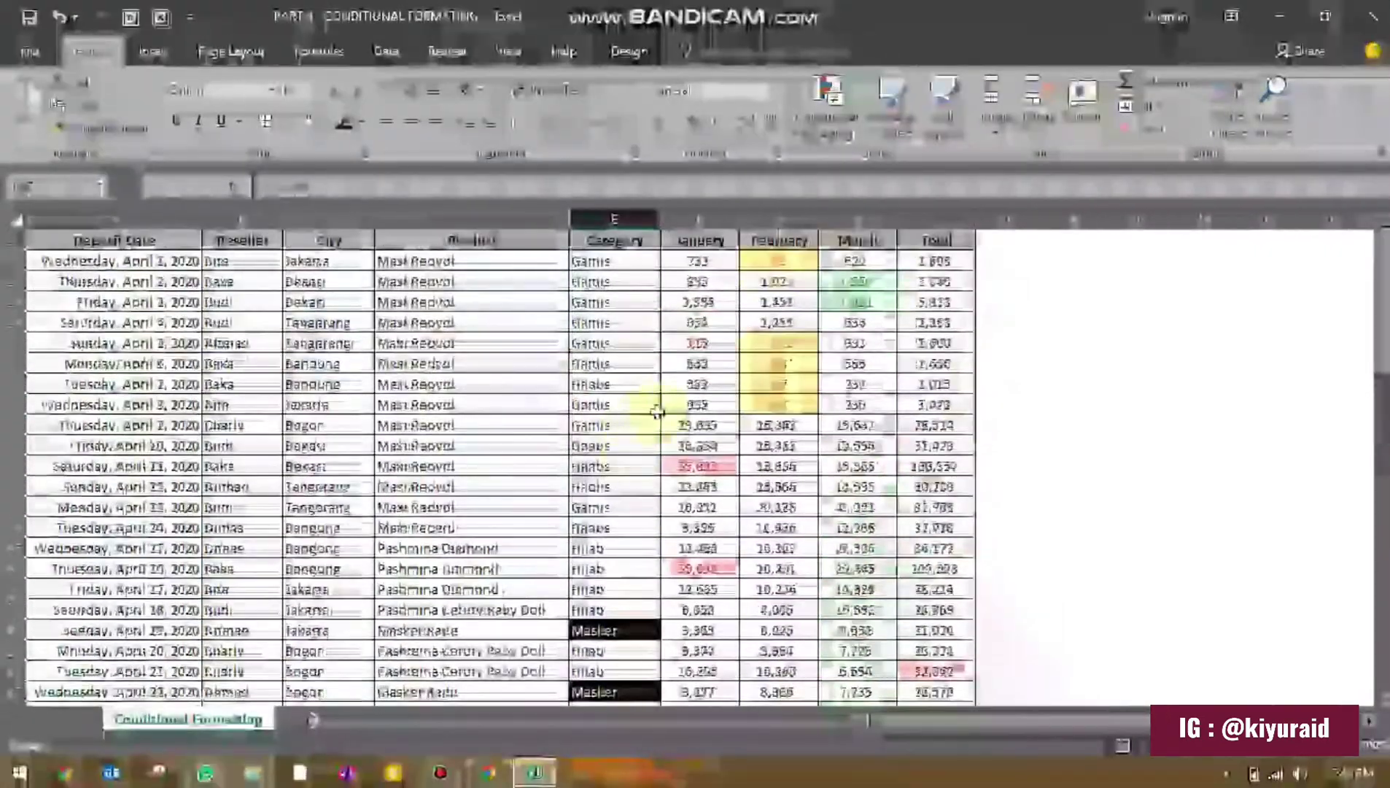
click(821, 121)
mouse_move(862, 153)
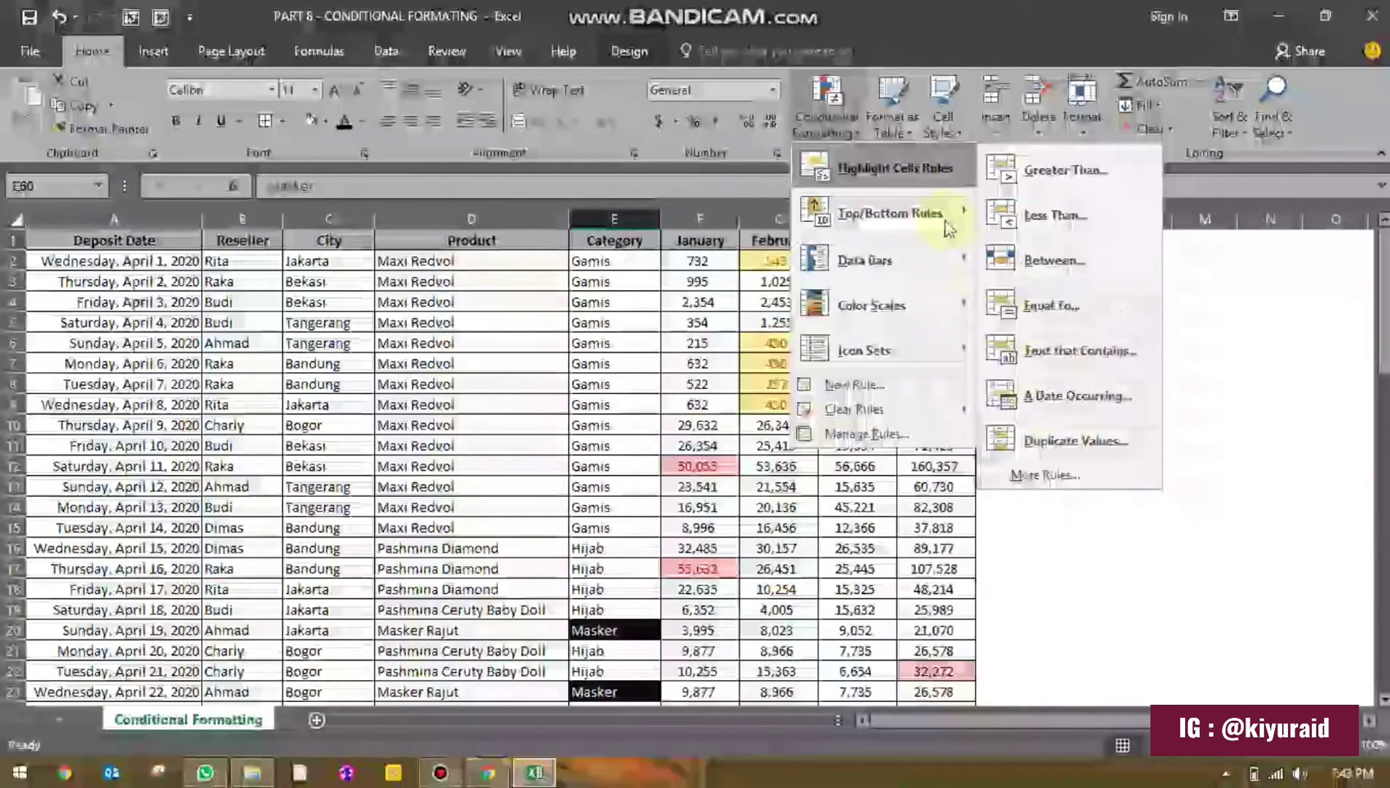
click(848, 131)
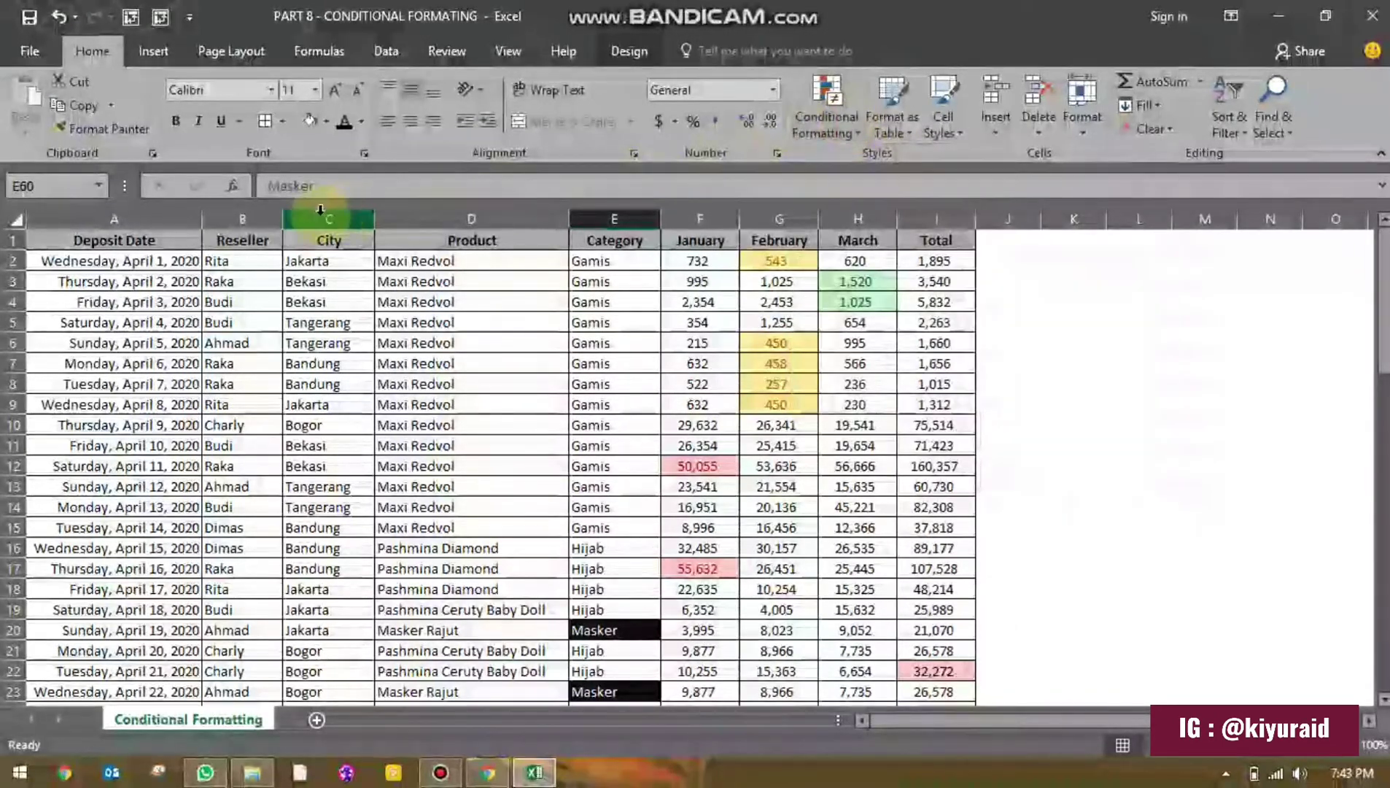
Step: Highlight Next month dates in the Deposit Date column's data, excluding the header, using an A Date Occurring rule with Light Red Fill with Dark Red Text
click(147, 223)
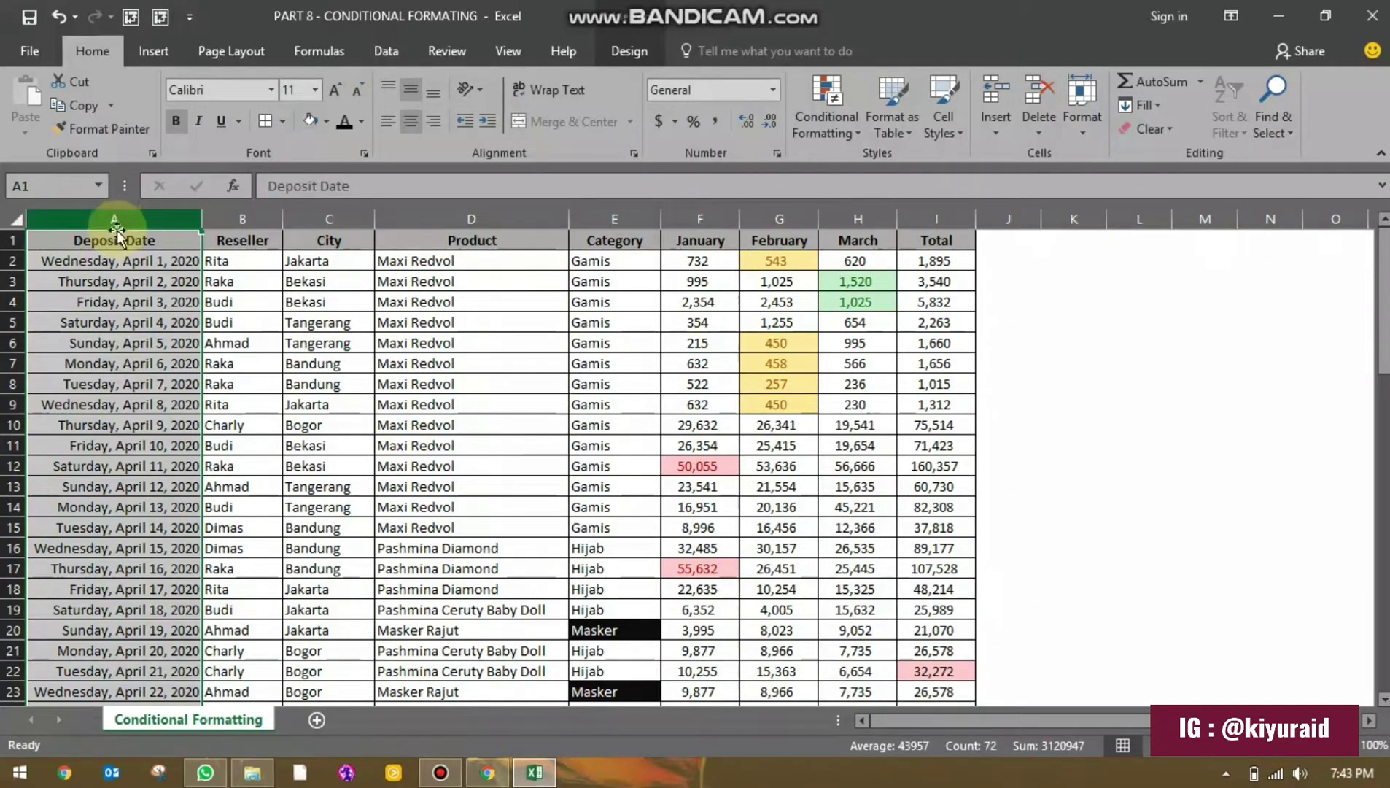
click(117, 230)
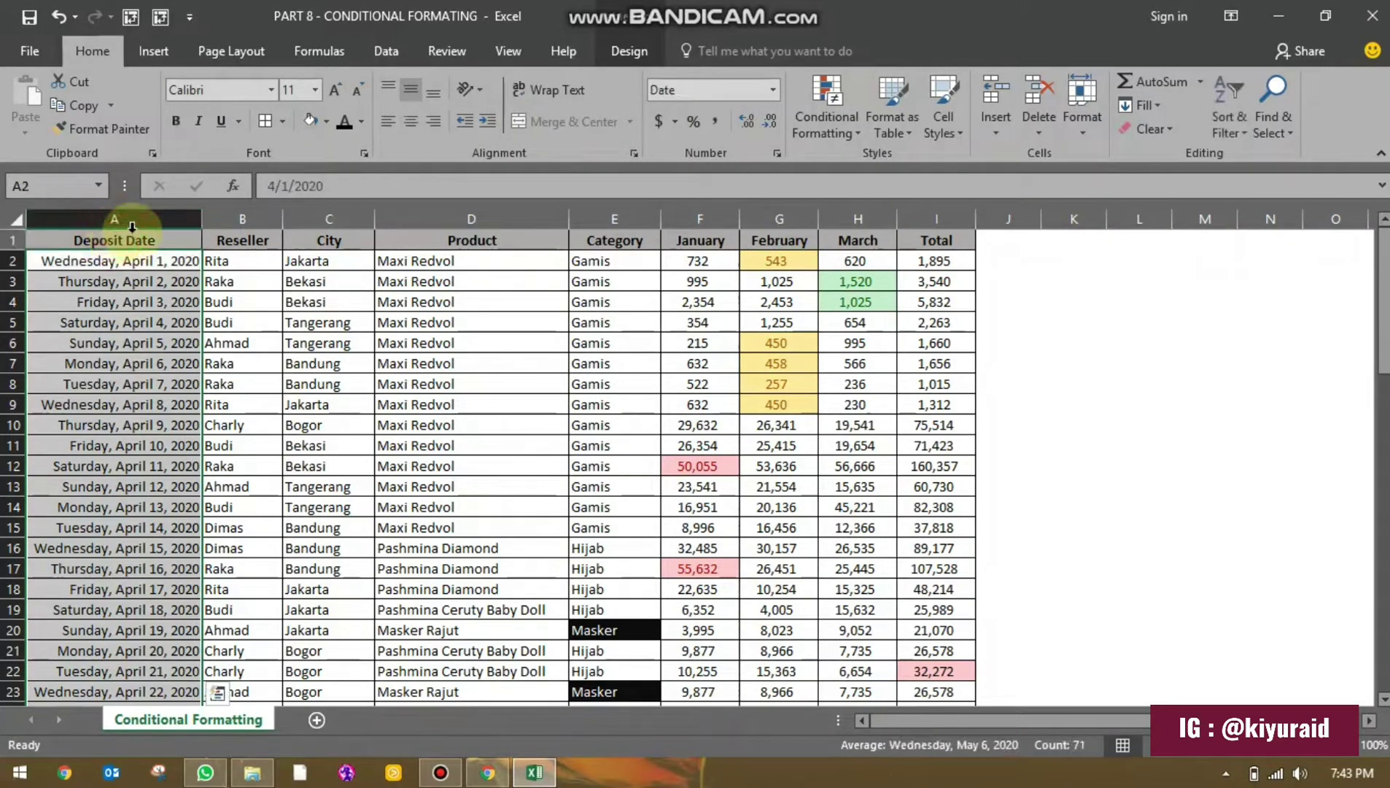
click(815, 105)
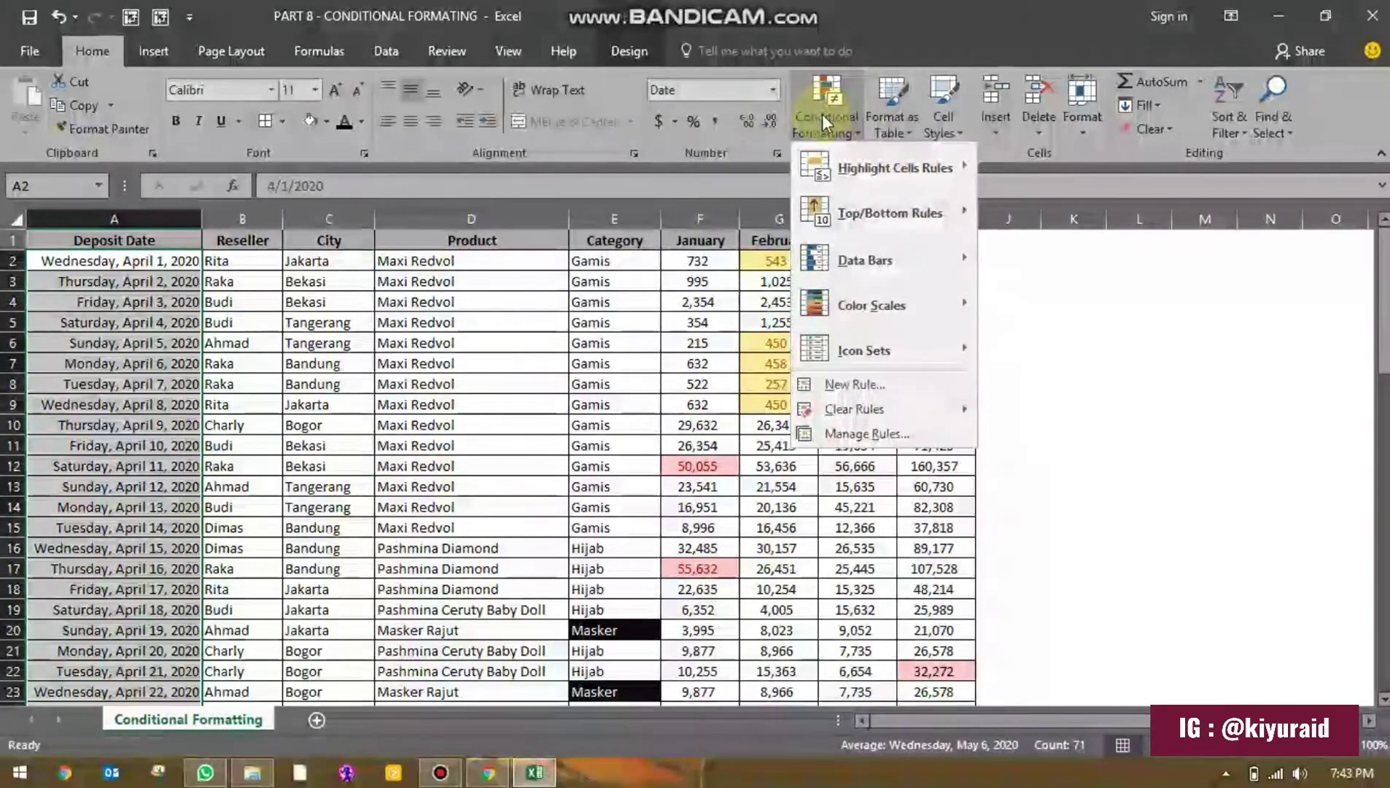
mouse_move(853, 164)
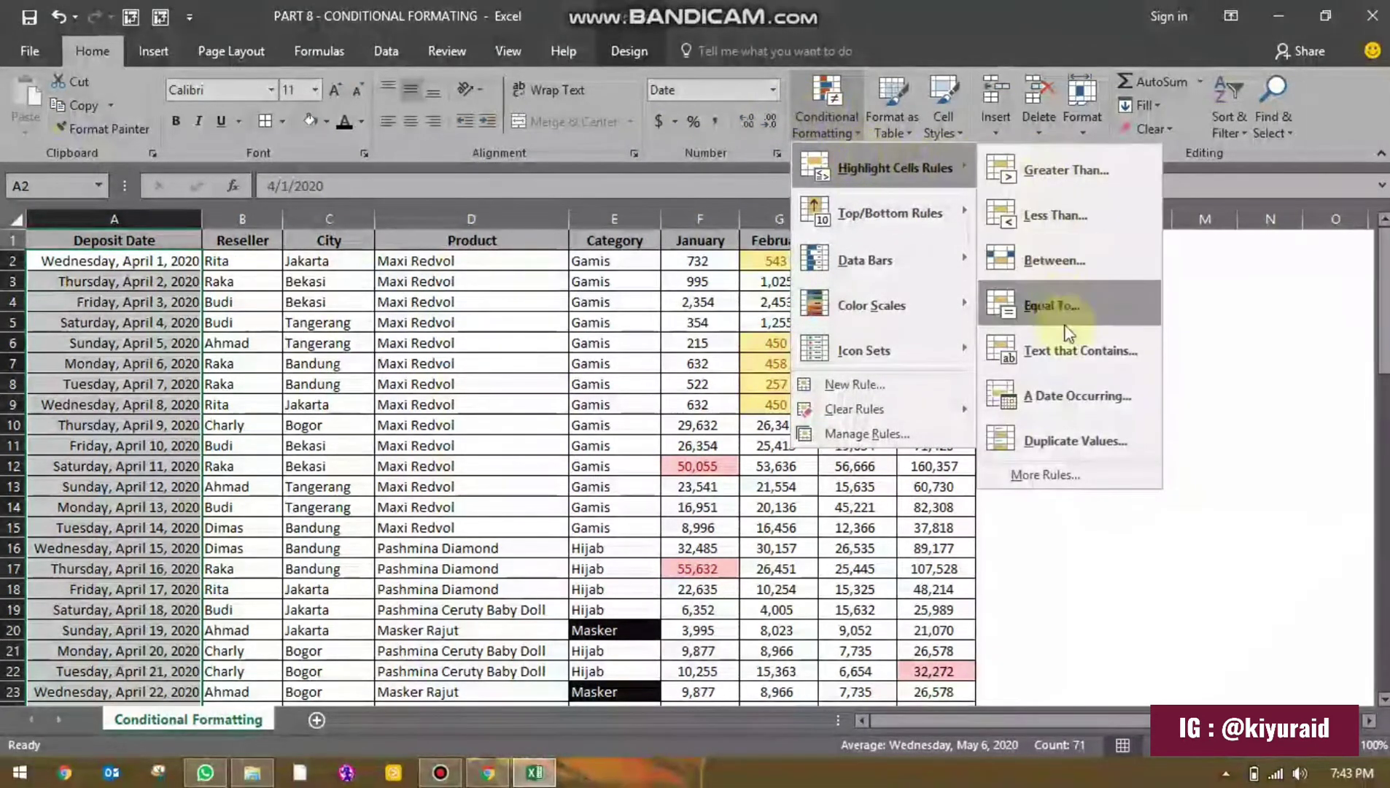
click(1070, 397)
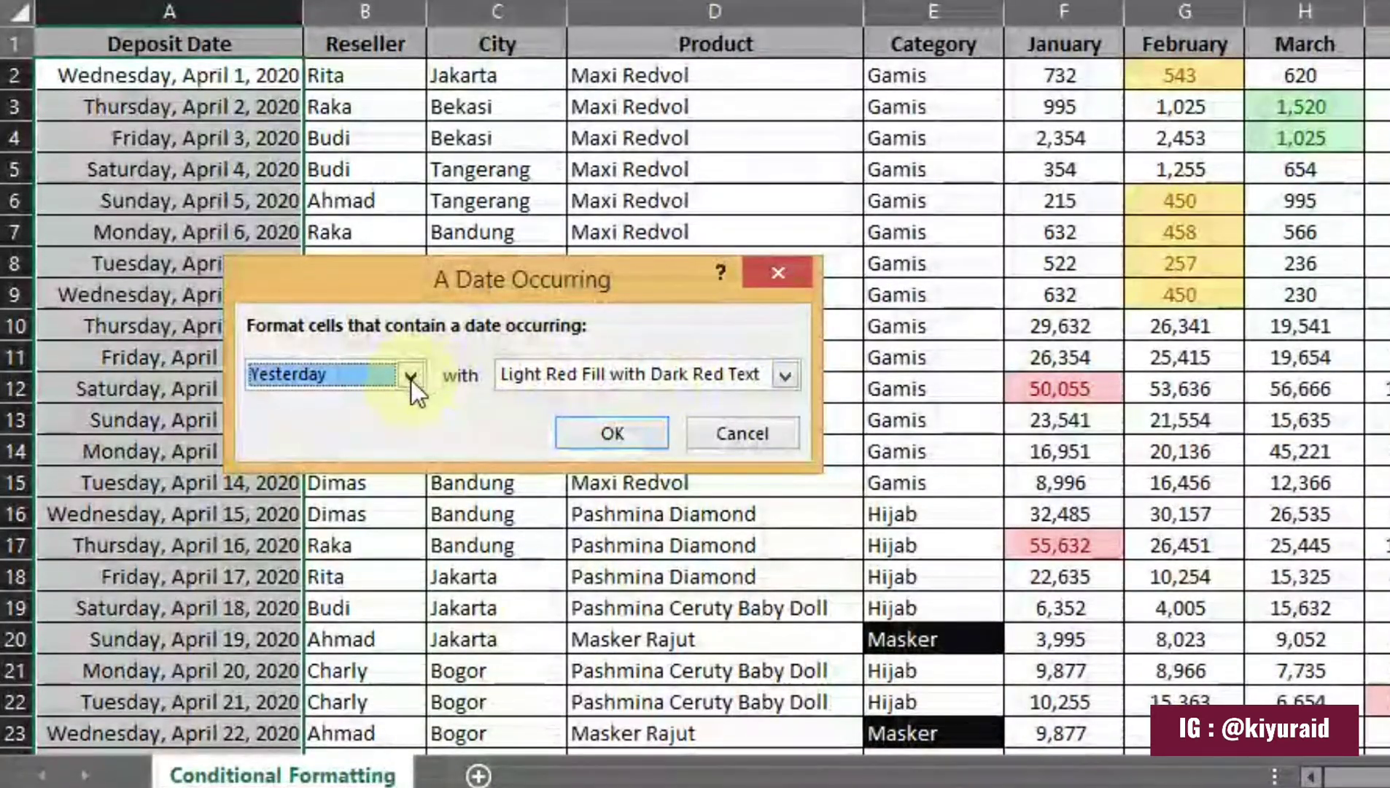
click(411, 379)
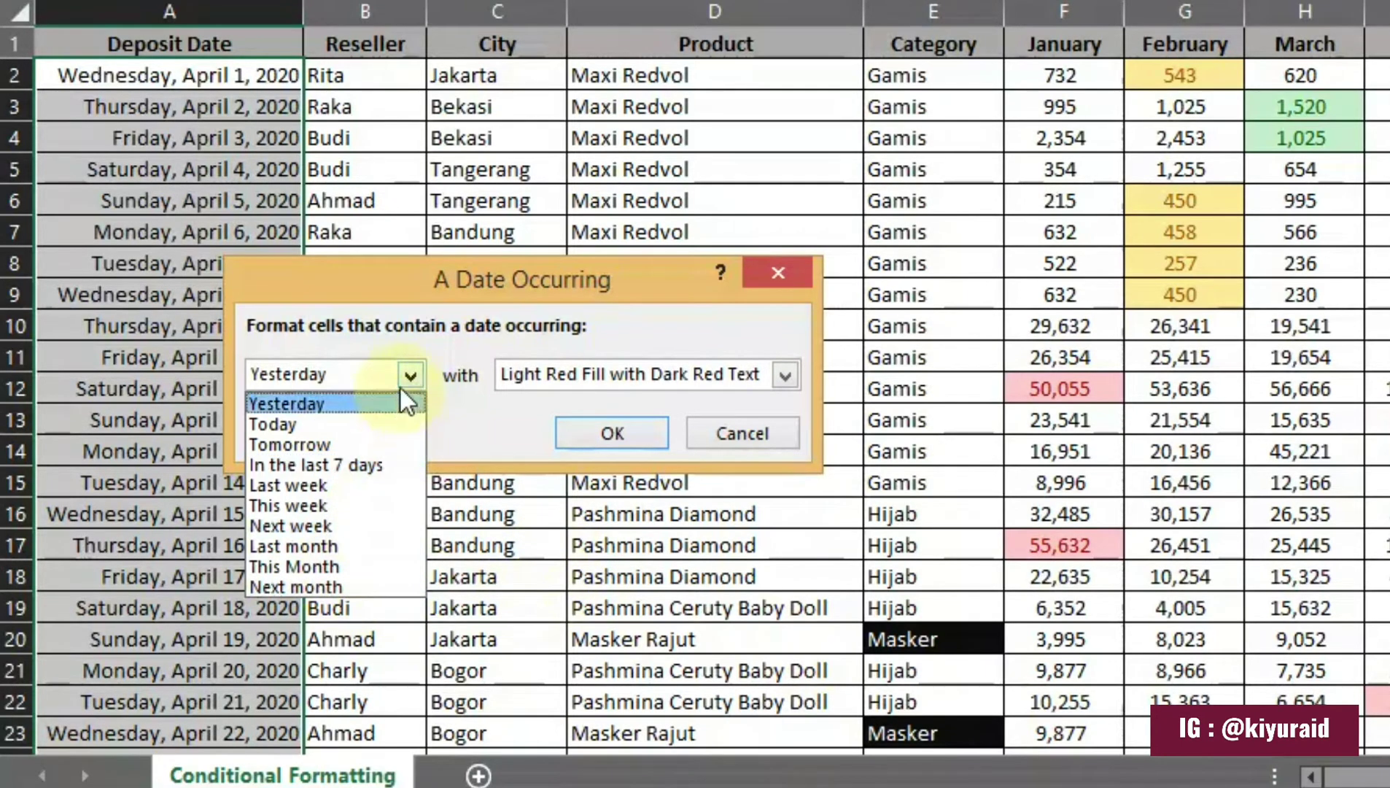
click(311, 588)
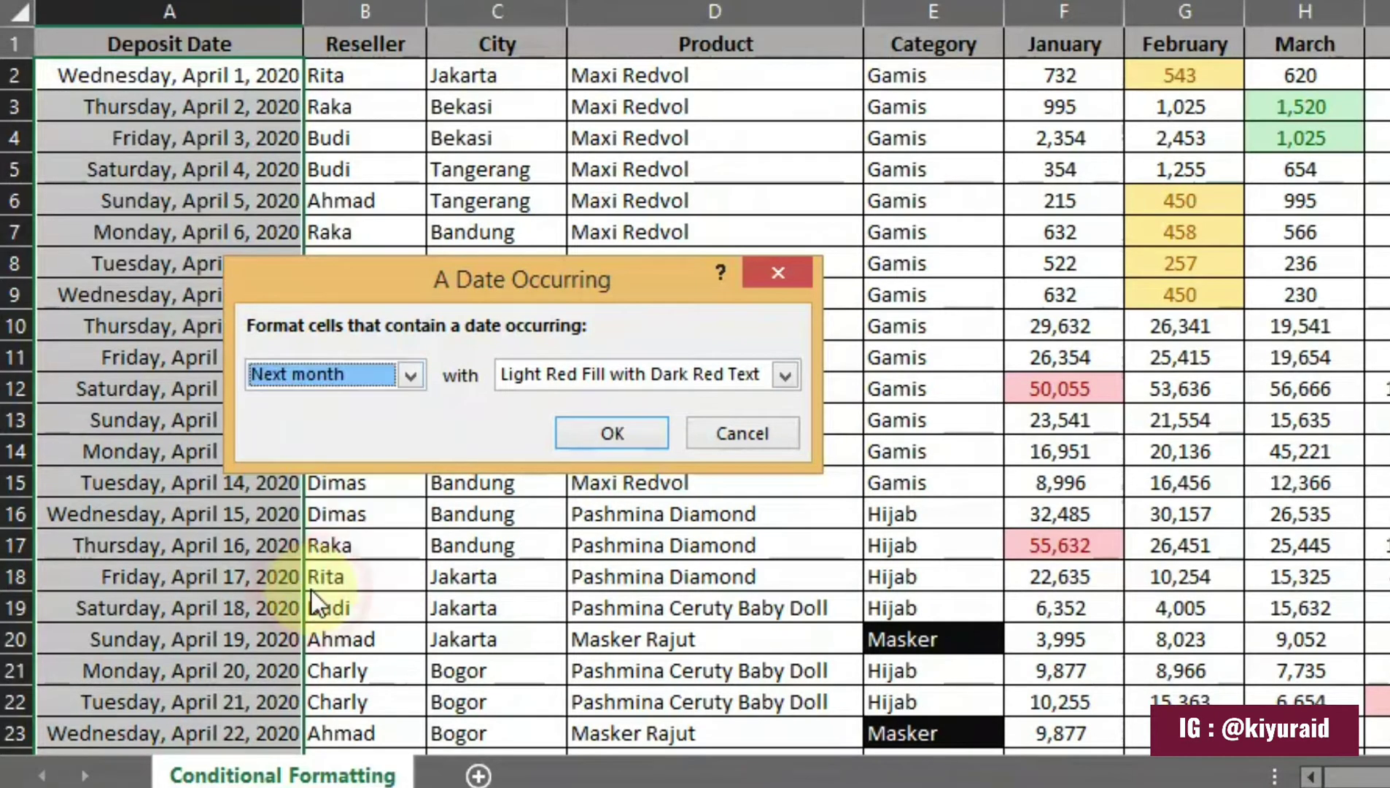
click(622, 430)
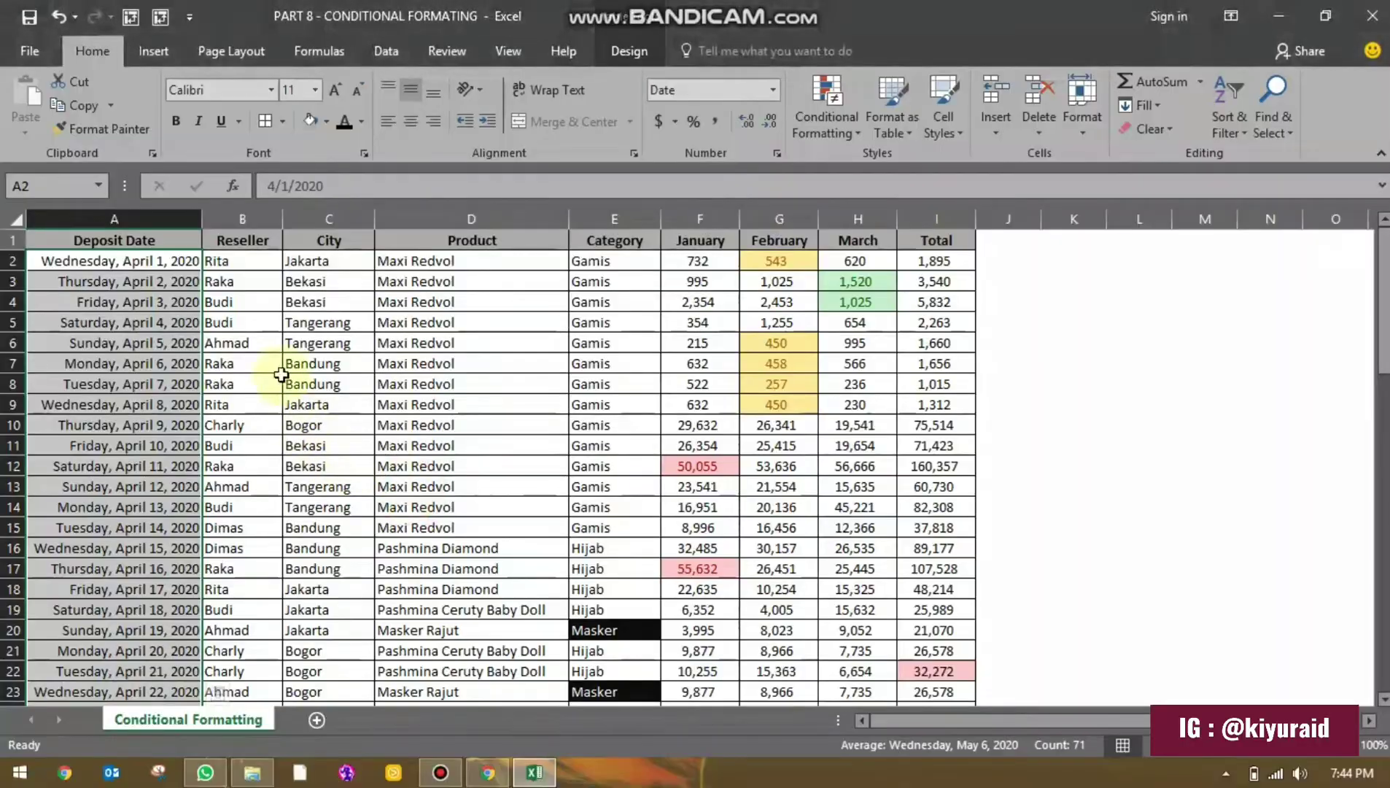
Step: Examine the Deposit Date column down to its last row for dates highlighted by the Next month rule
scroll(175, 308, down, 8)
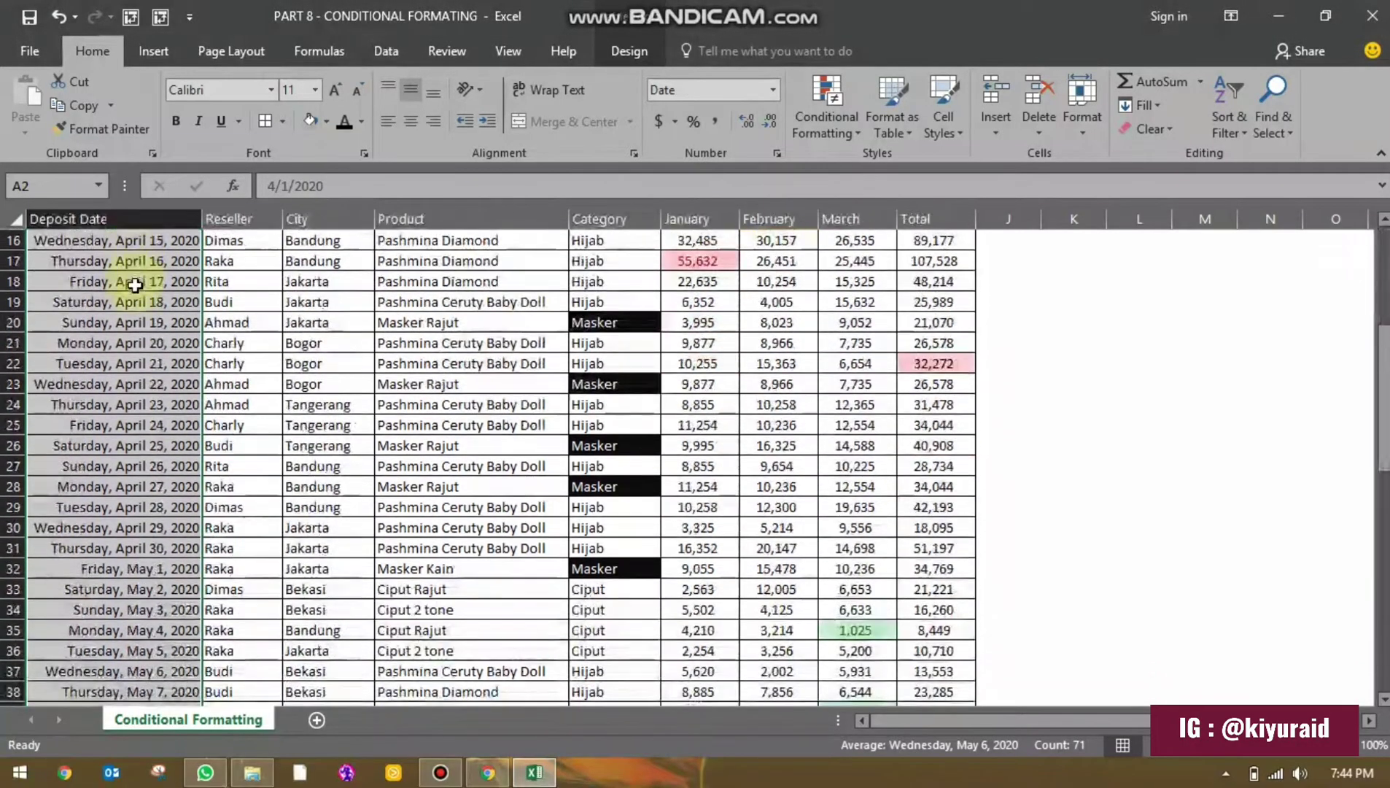
scroll(144, 321, down, 9)
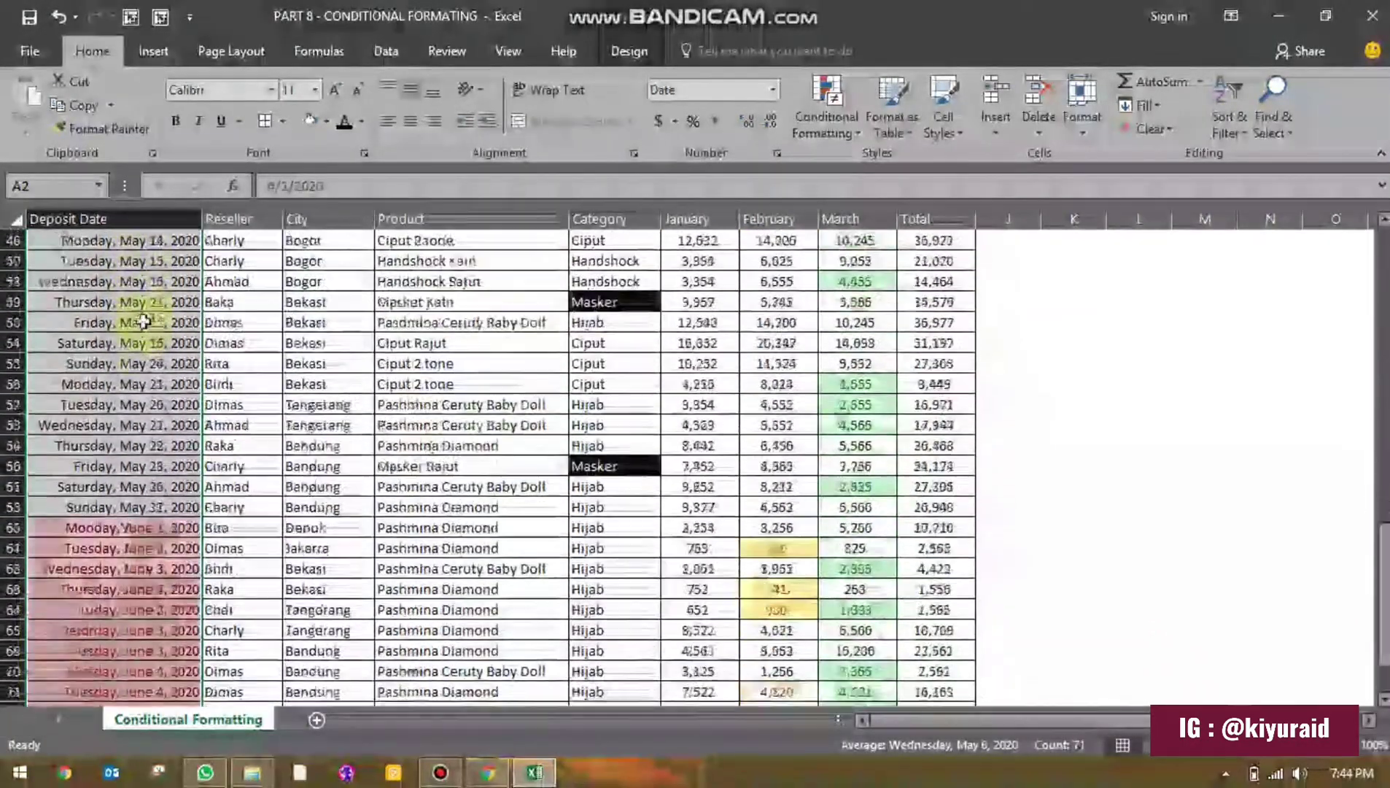
scroll(143, 321, down, 3)
click(154, 281)
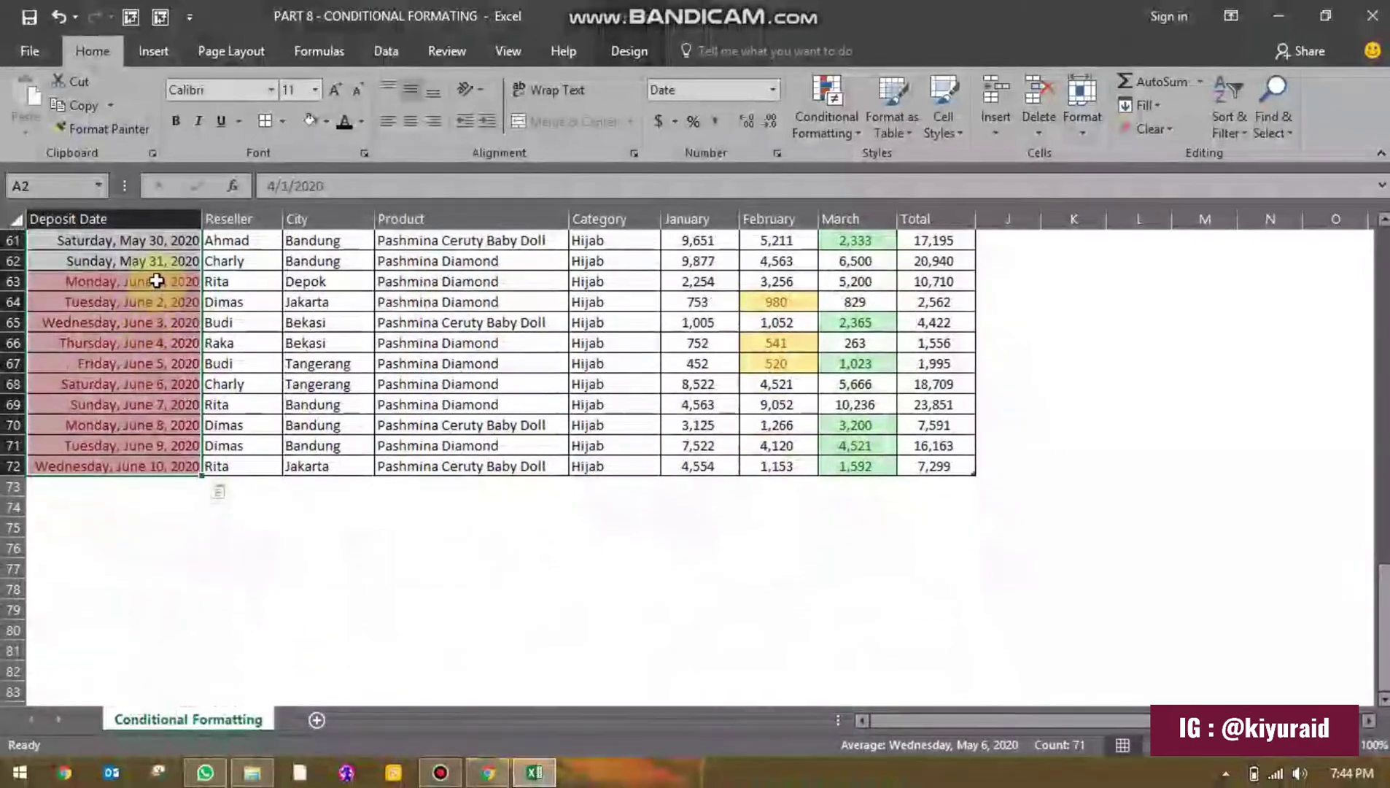
drag(157, 339, 139, 465)
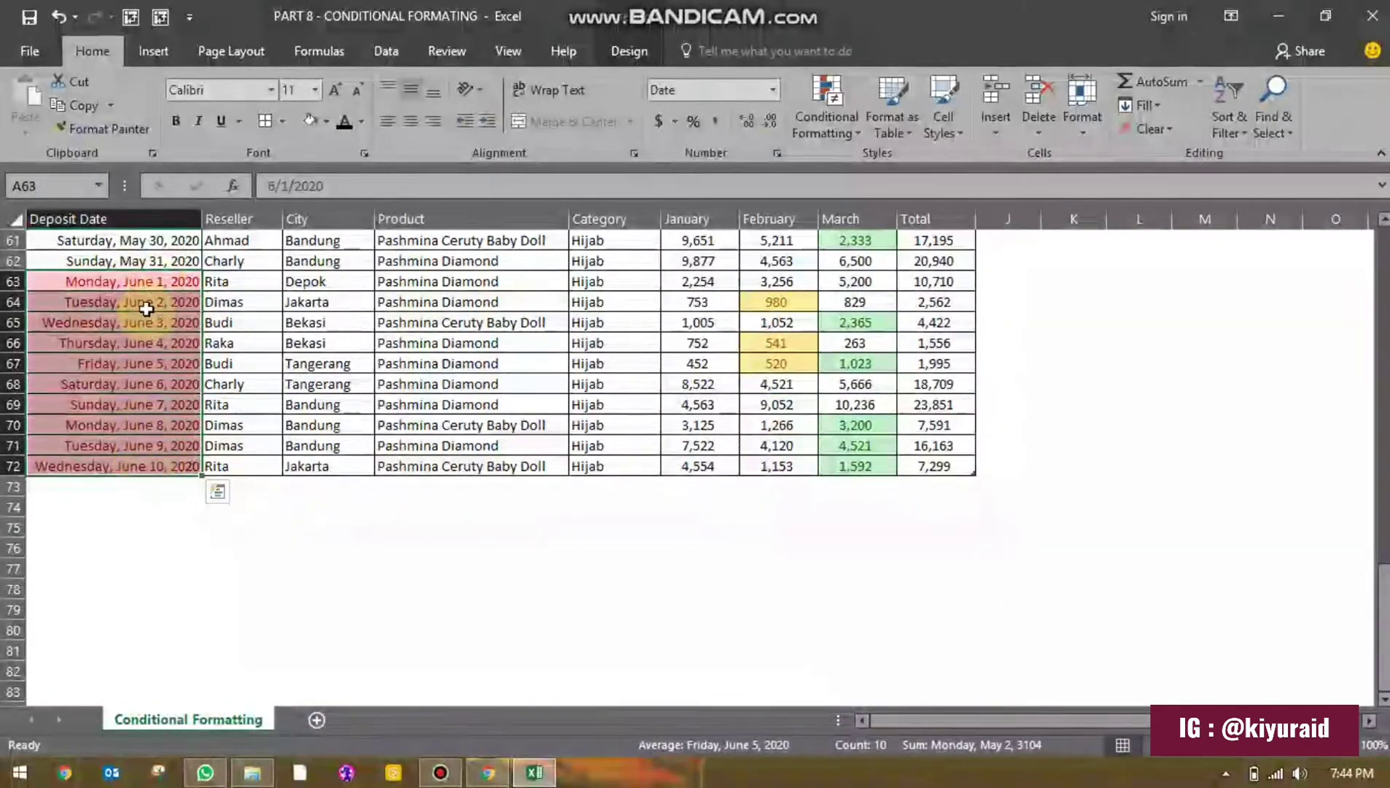
scroll(139, 450, up, 4)
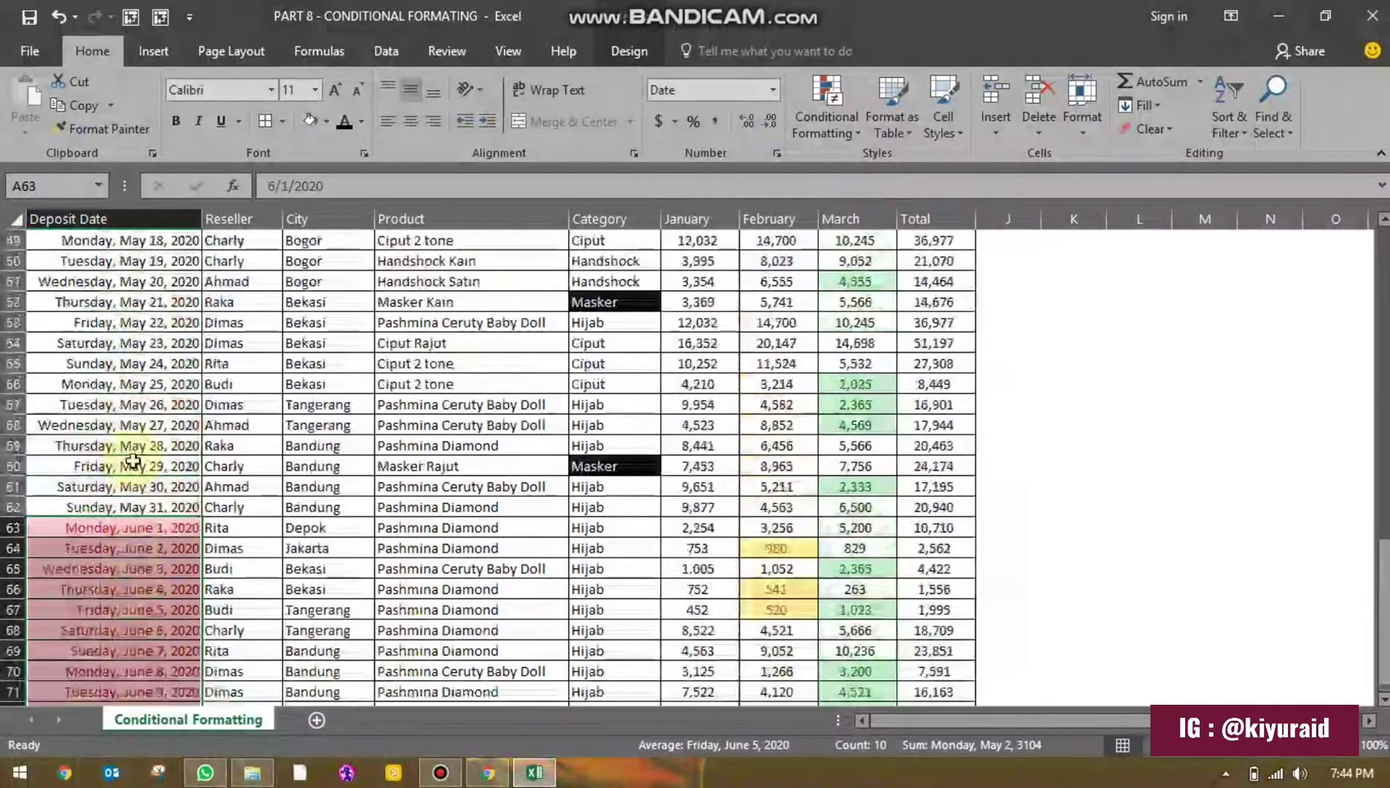
scroll(165, 498, up, 16)
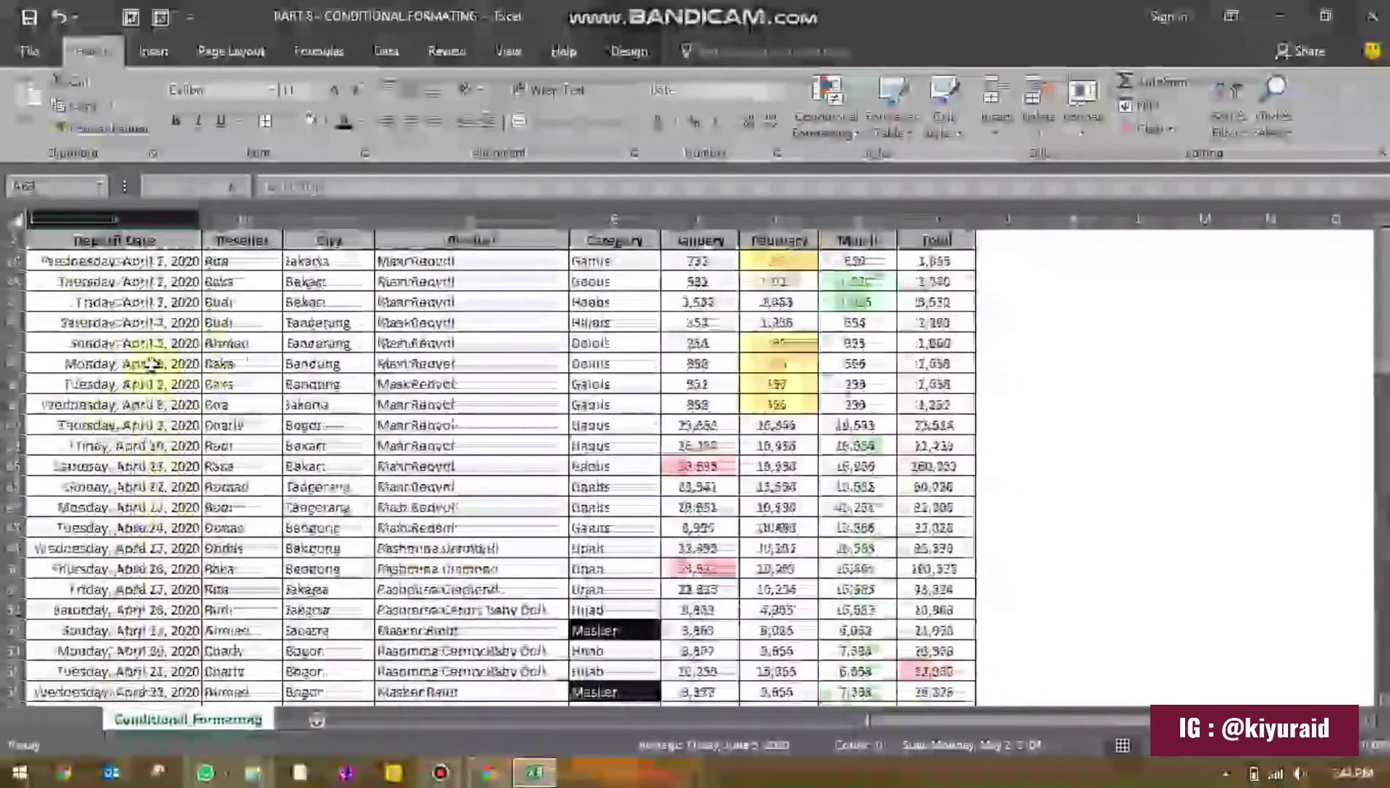
click(841, 124)
mouse_move(937, 162)
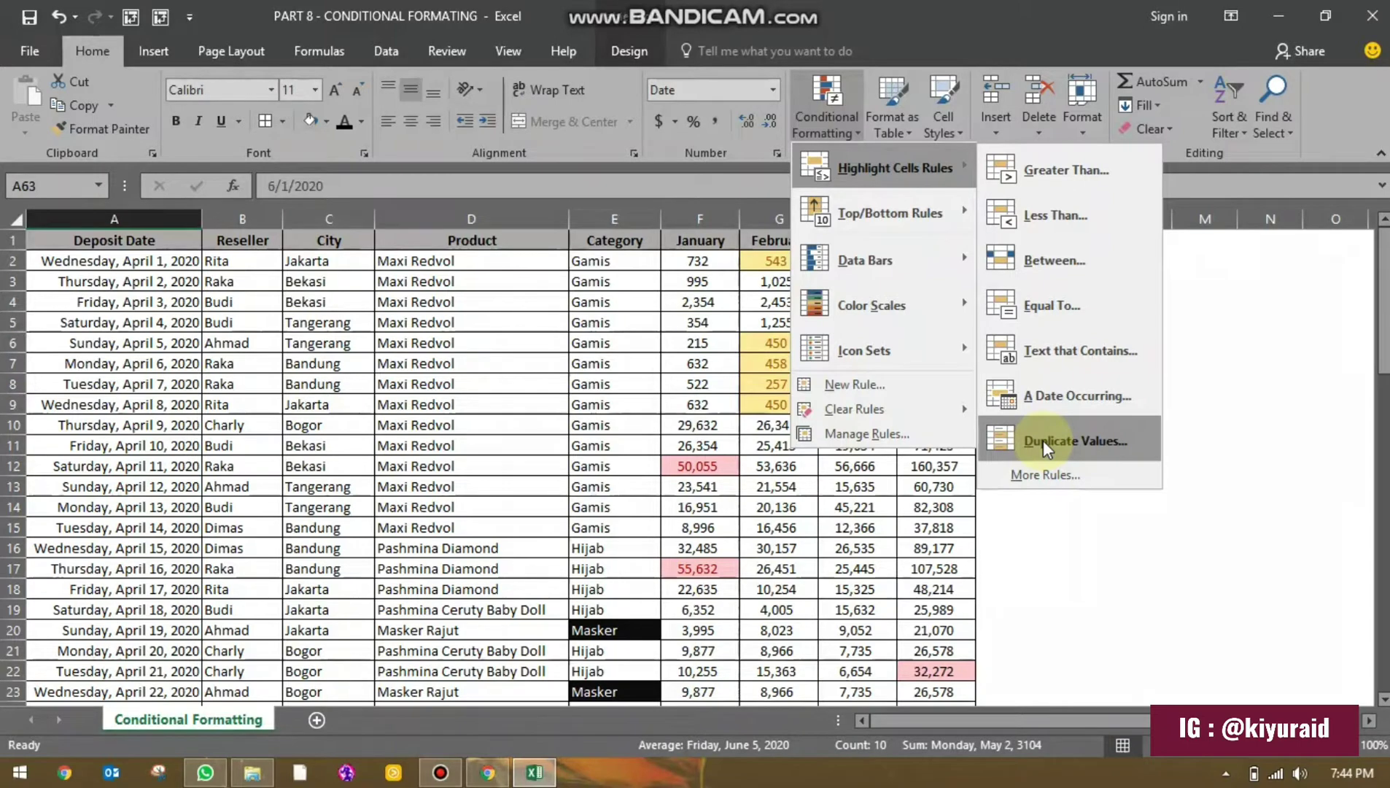
click(1251, 324)
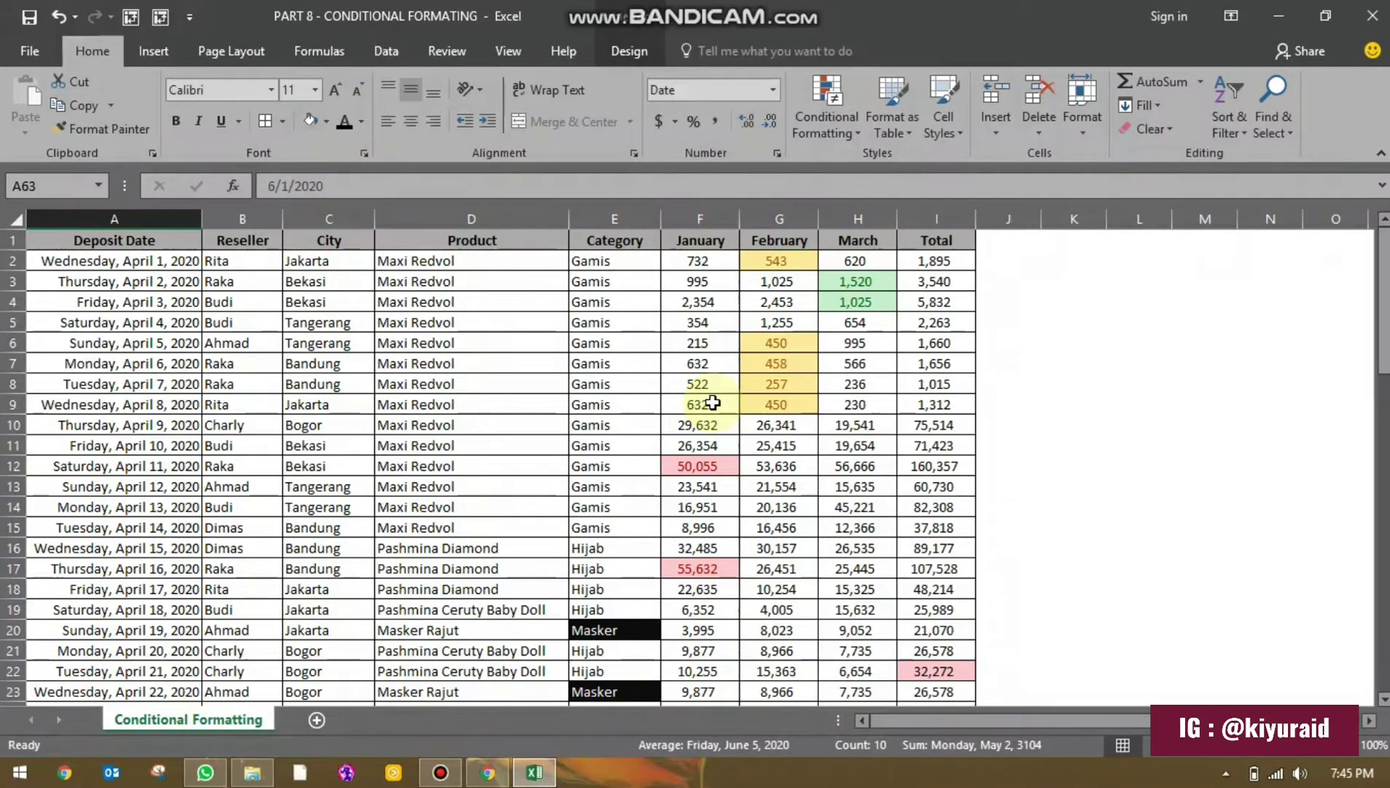
click(1021, 310)
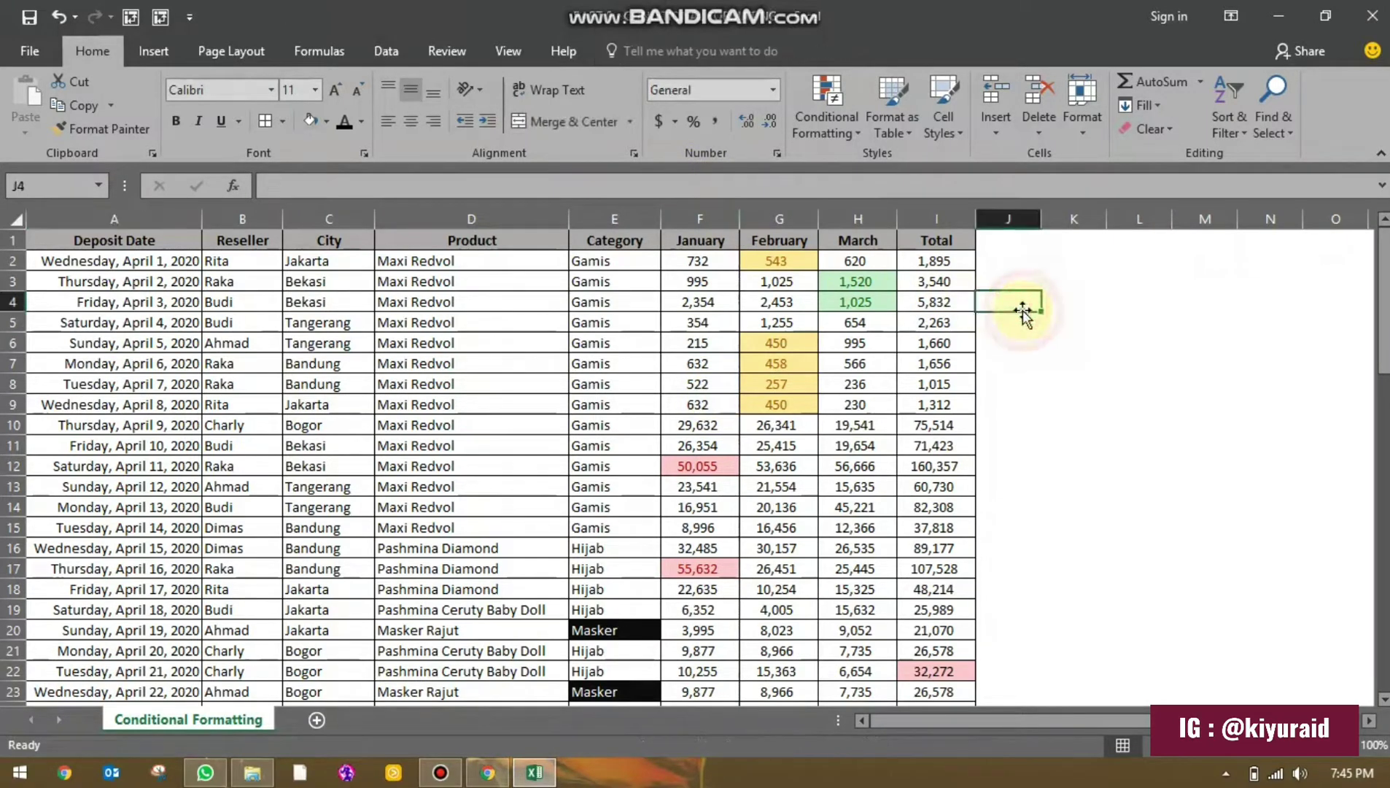
click(1022, 318)
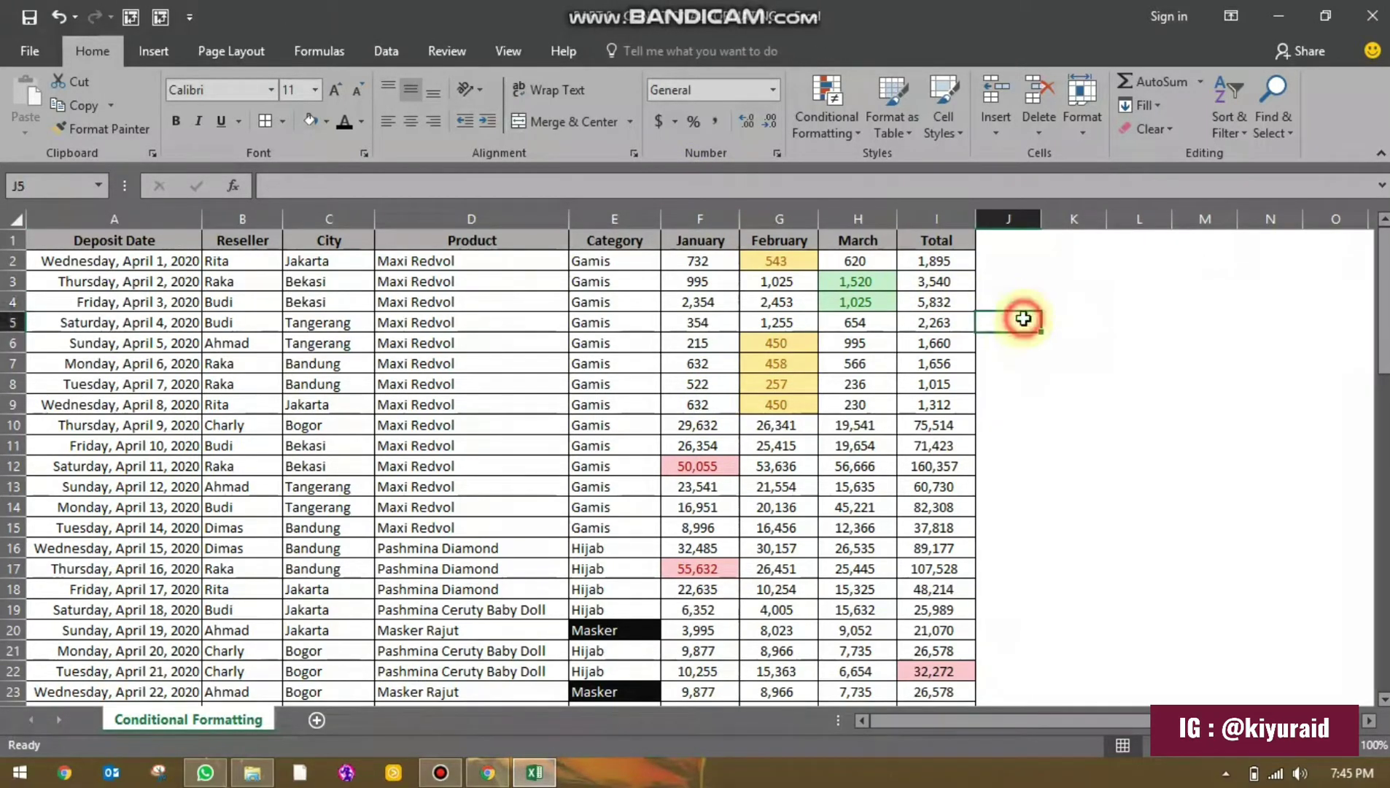
click(1024, 369)
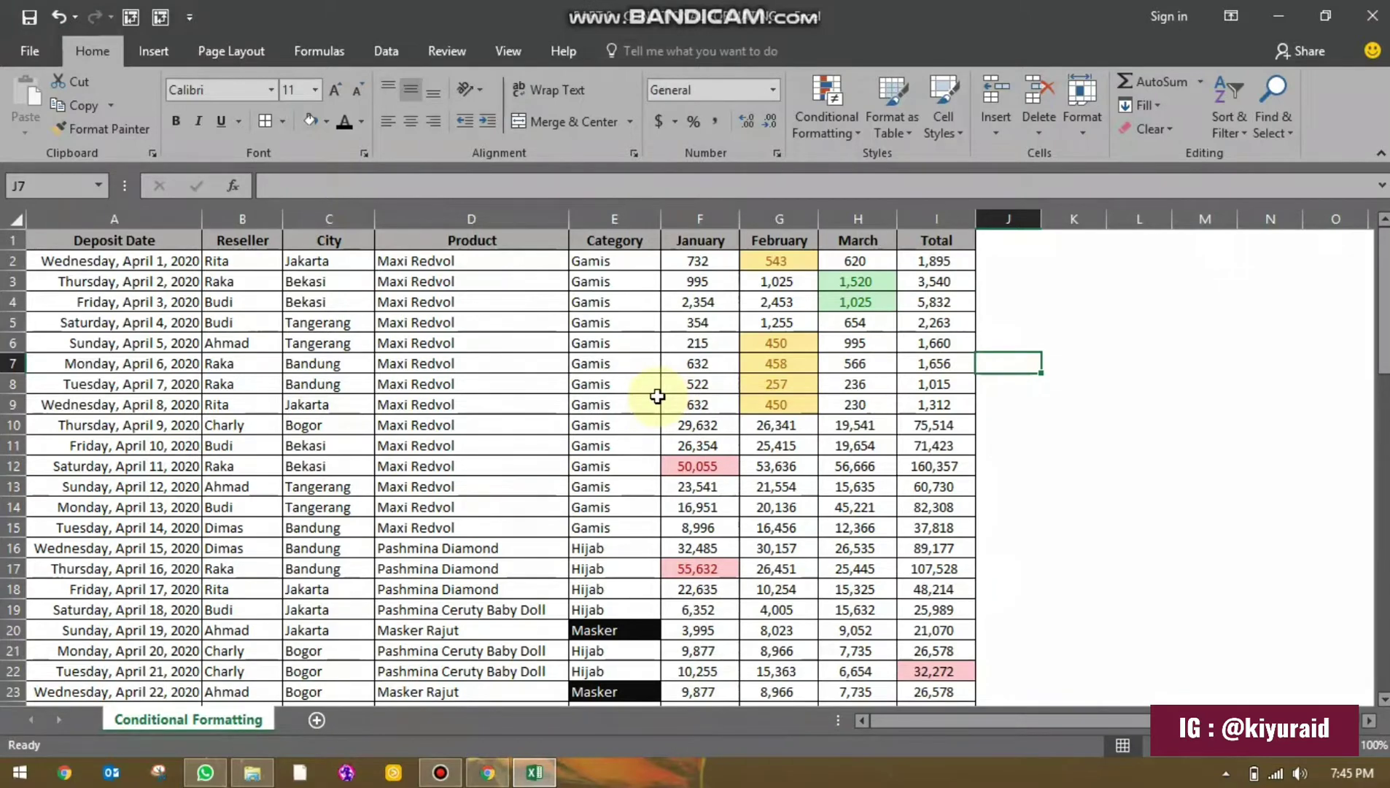
click(825, 110)
mouse_move(880, 180)
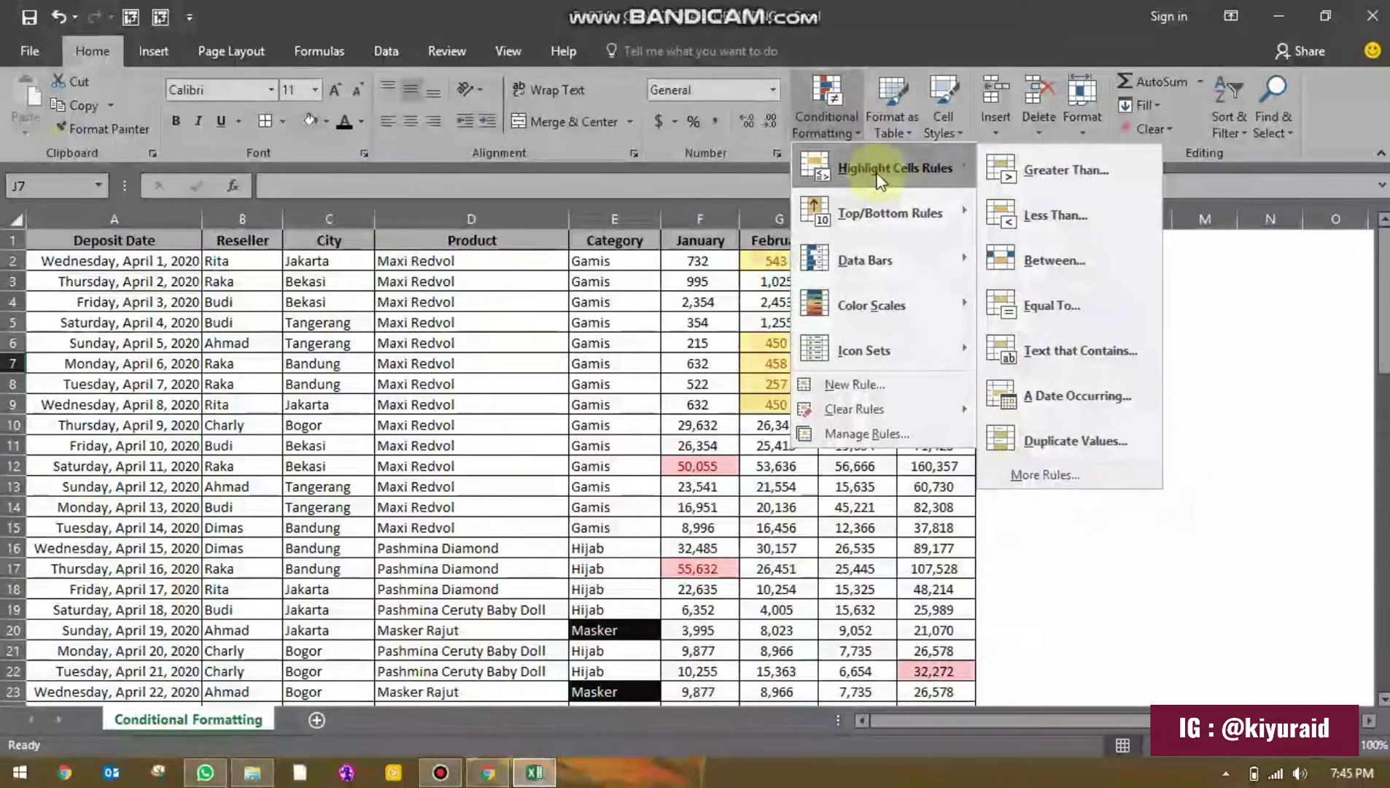
click(856, 114)
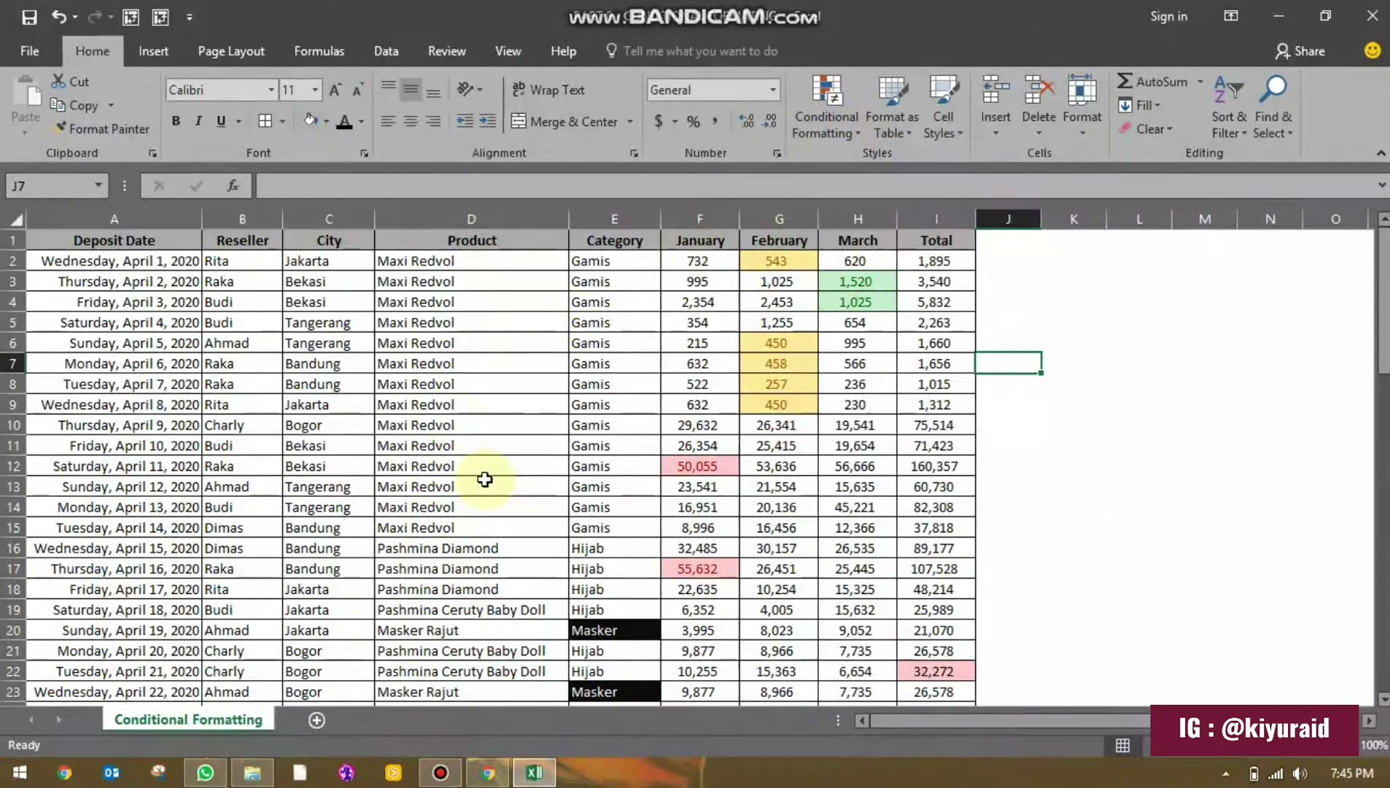
scroll(485, 479, down, 5)
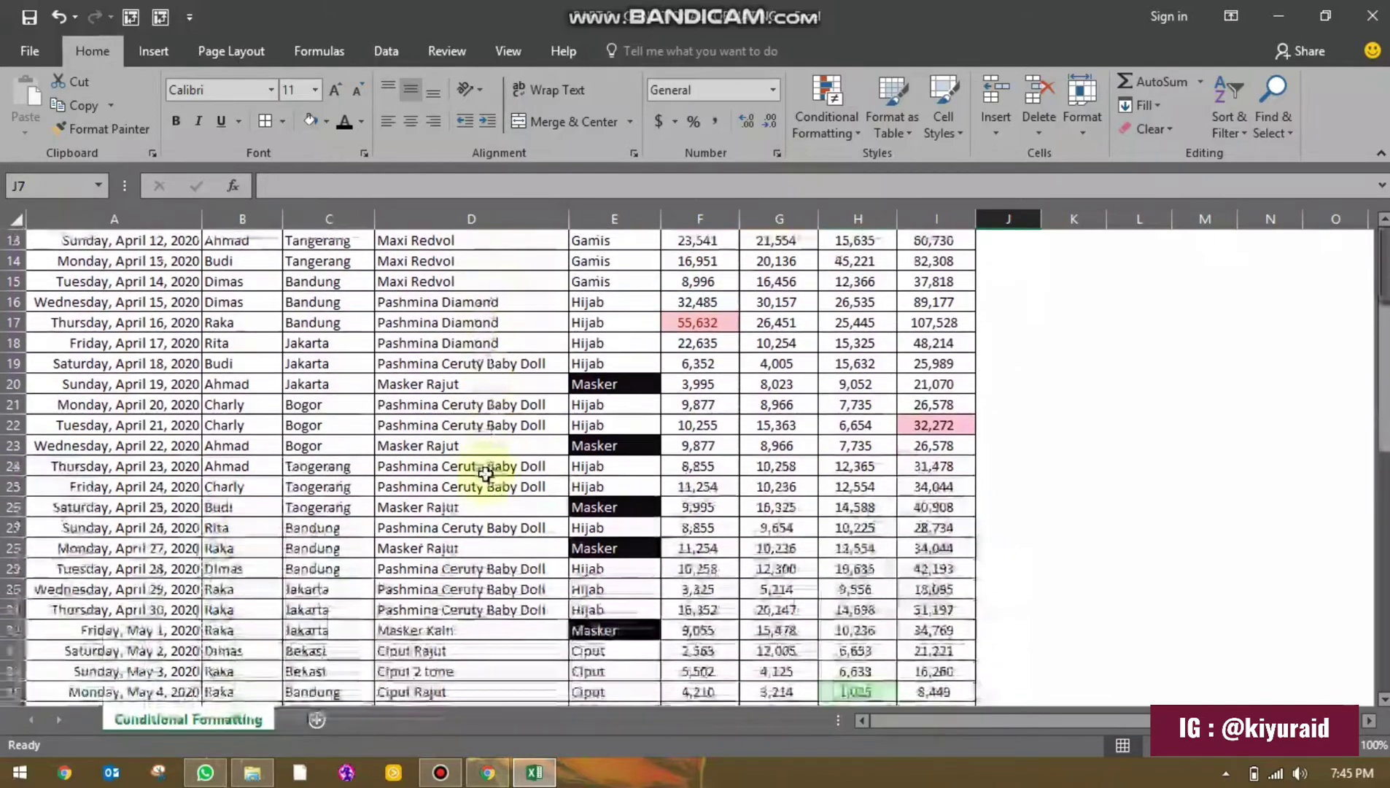
scroll(486, 473, down, 5)
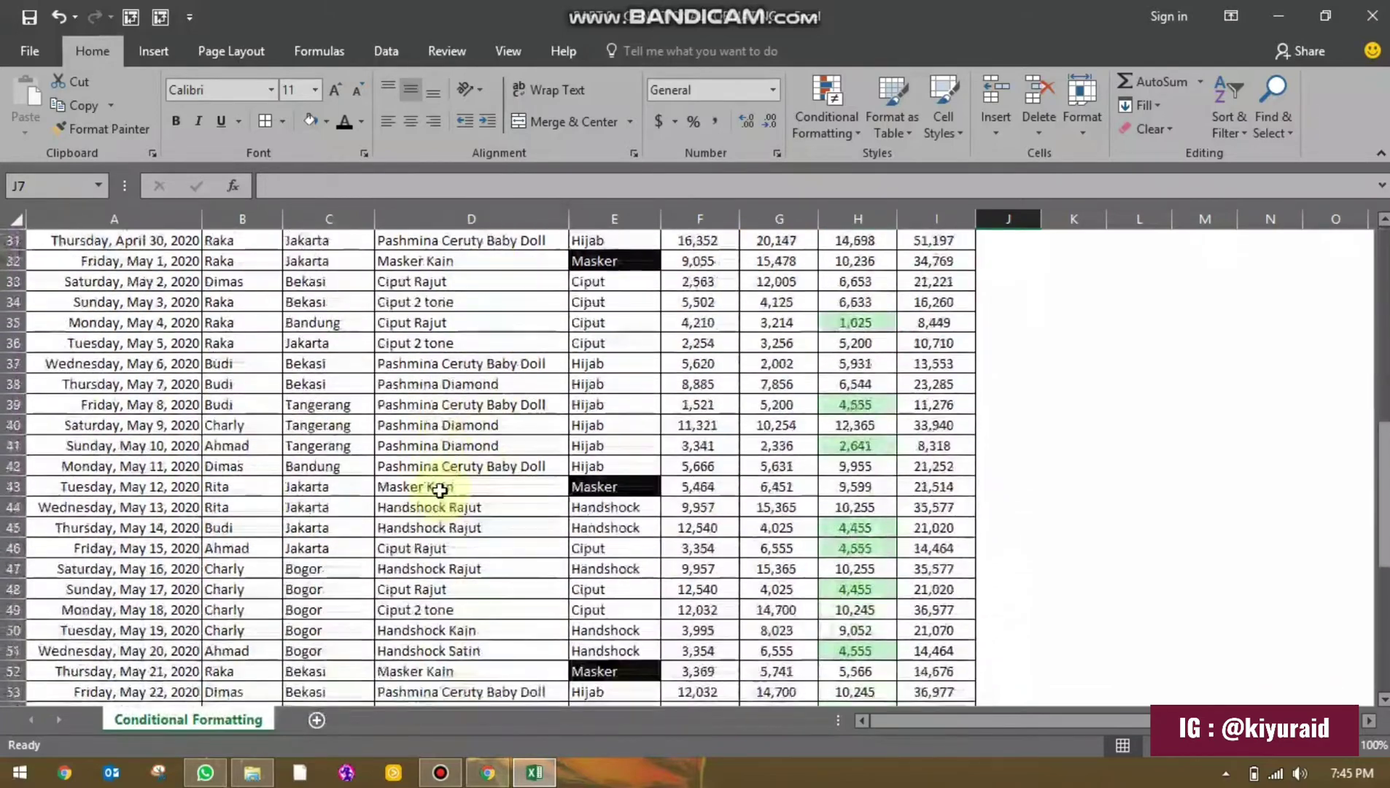
scroll(437, 490, down, 6)
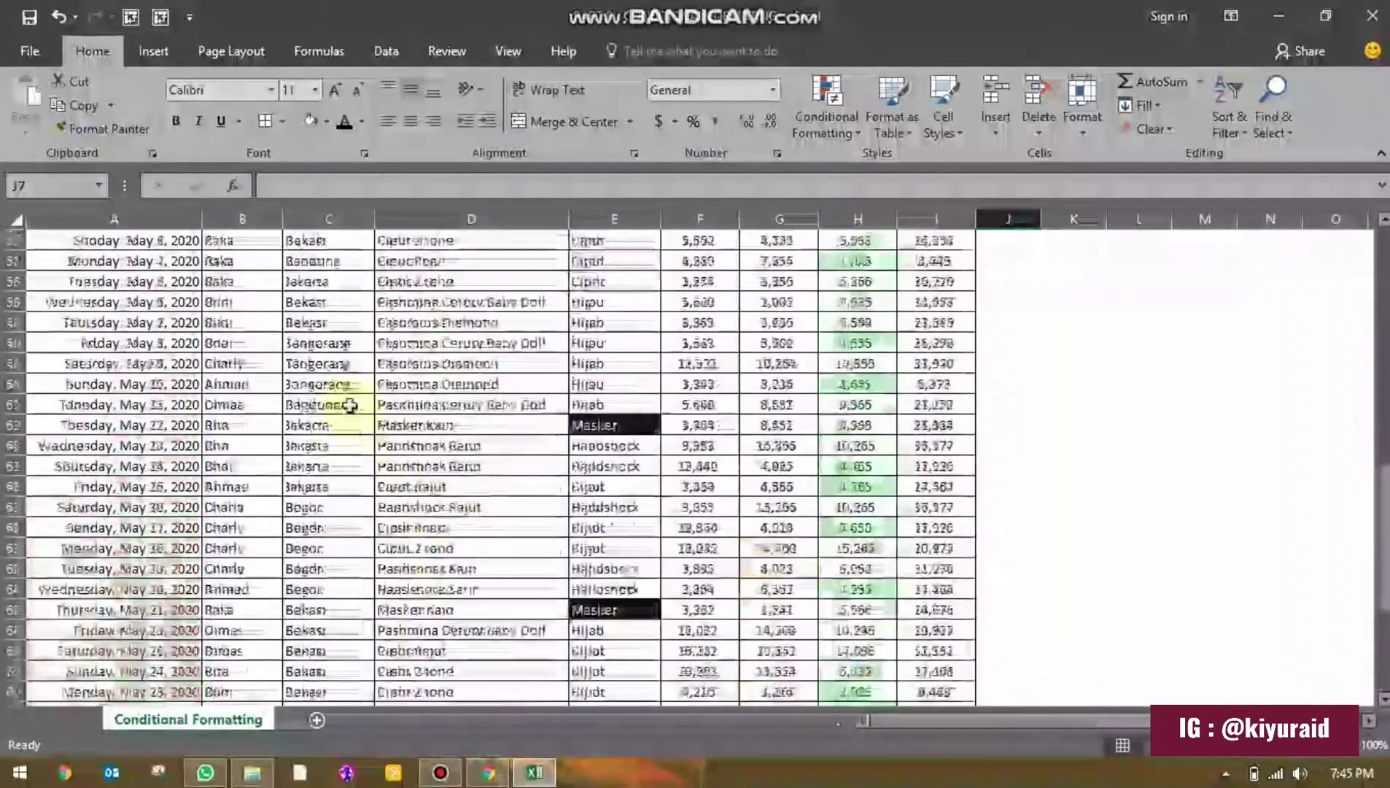
scroll(350, 406, up, 17)
Step: Copy the whole January column and paste it into empty column K beside the table
drag(248, 216, 401, 211)
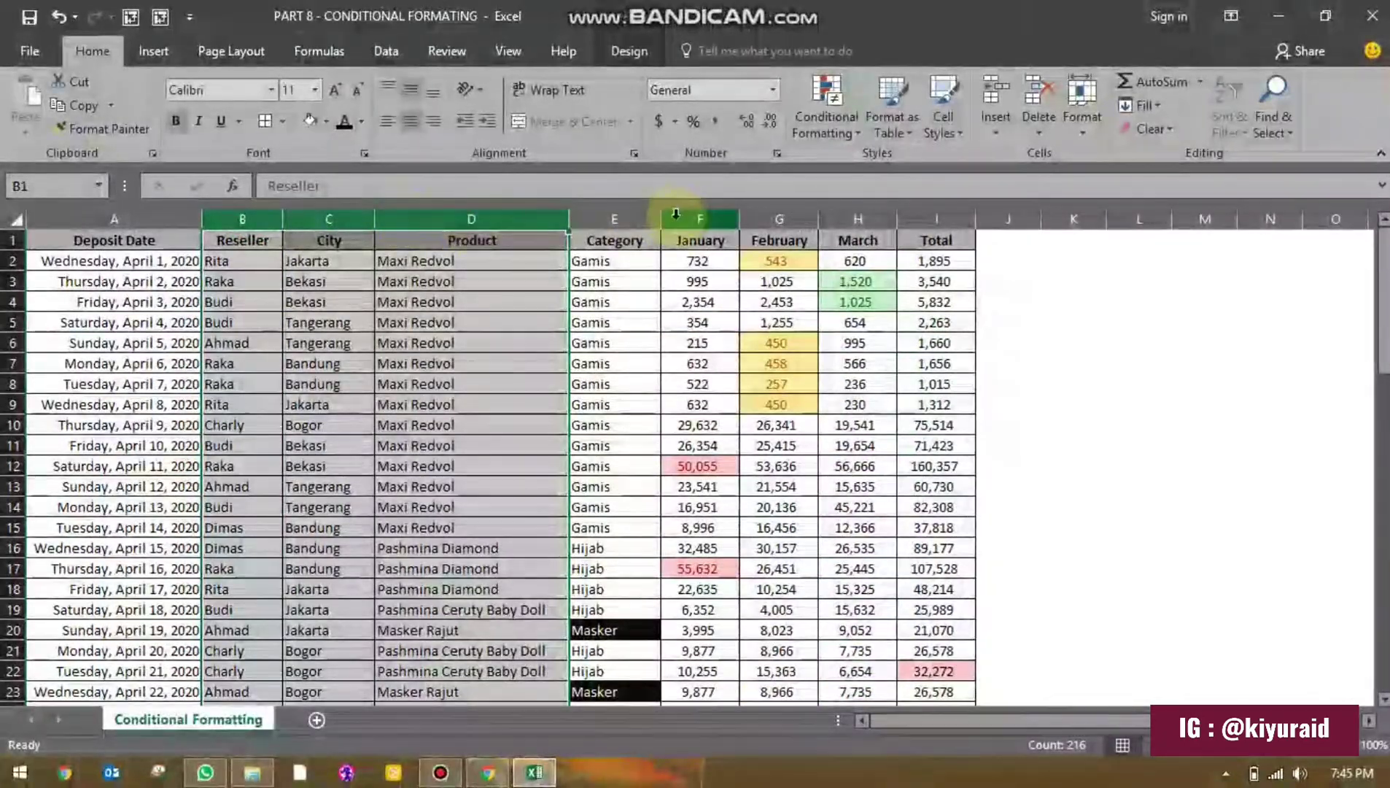
click(707, 221)
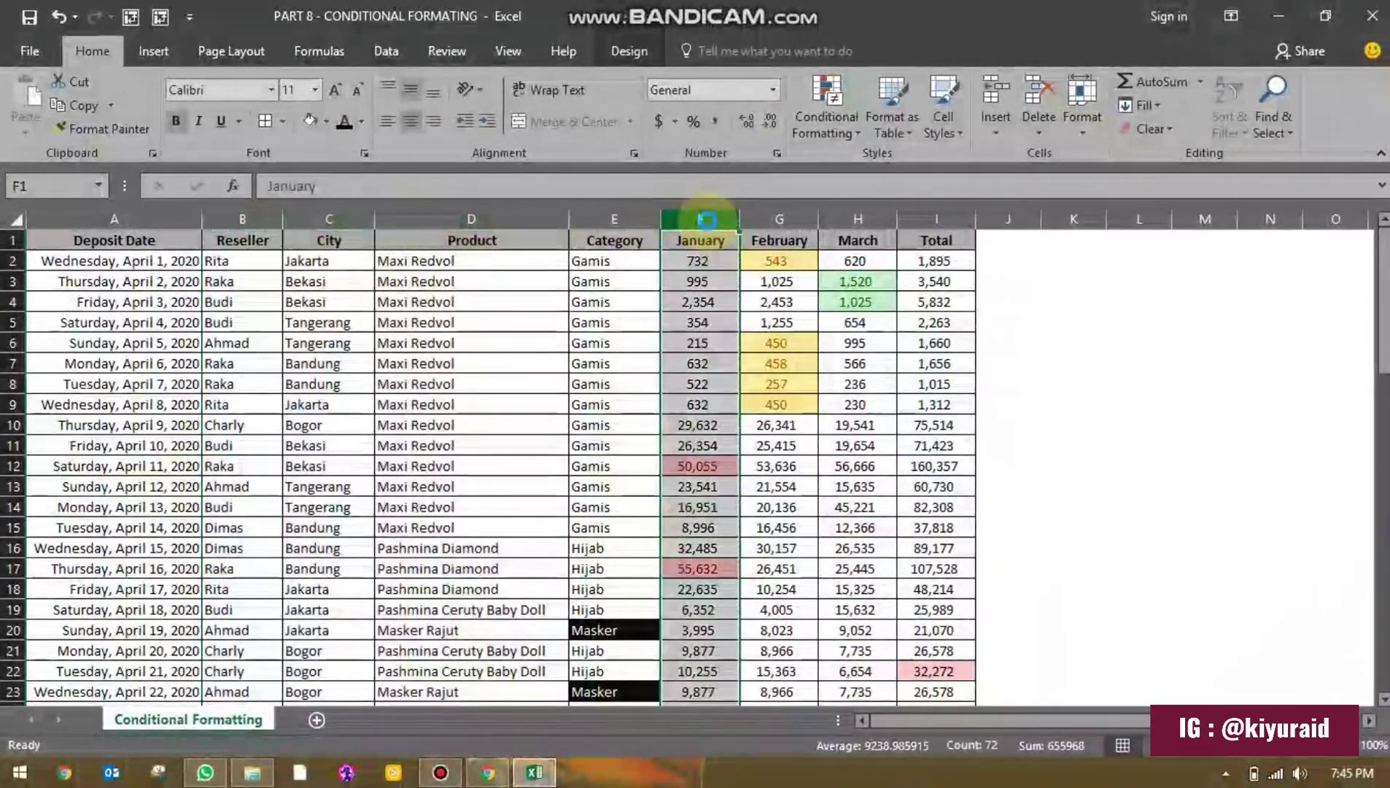
key(ctrl+c)
click(1059, 217)
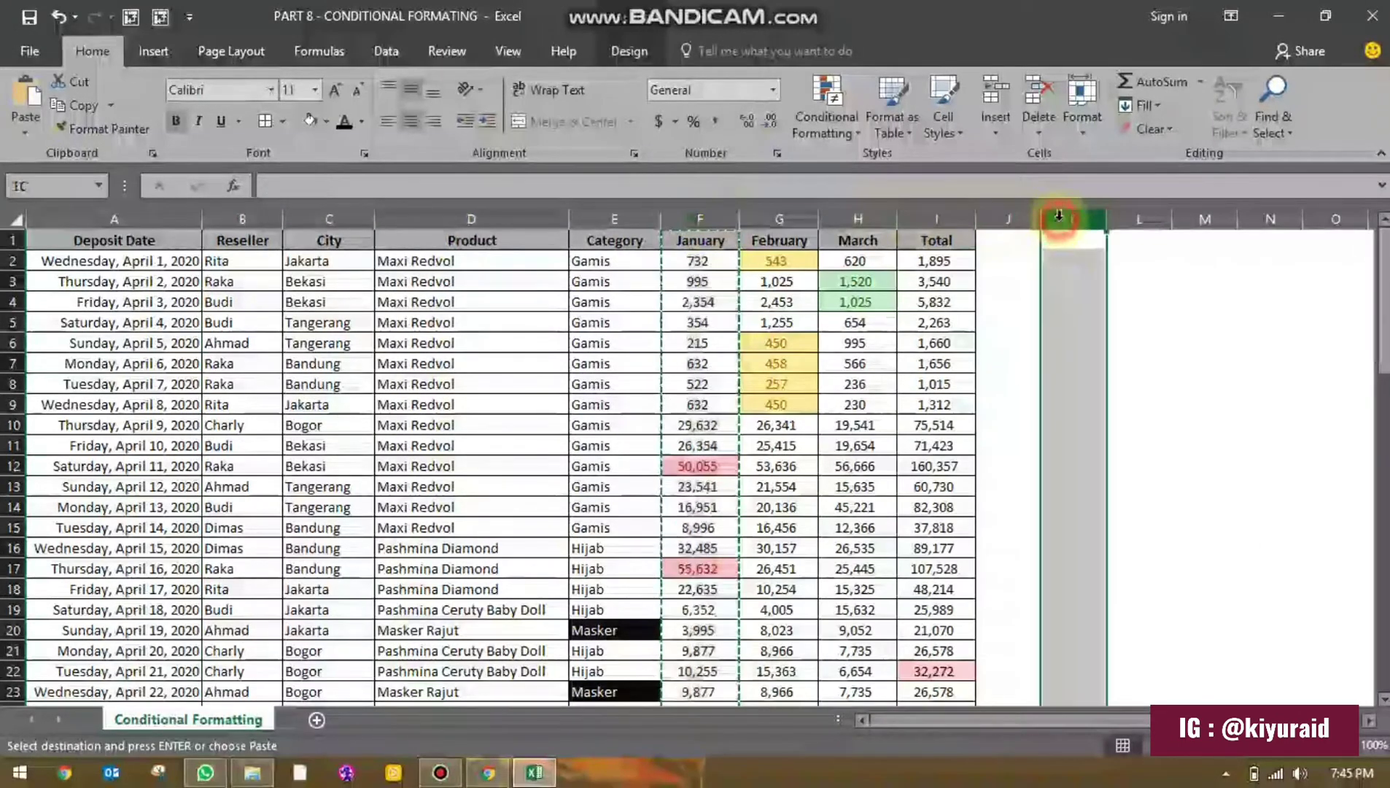
key(ctrl+v)
click(1167, 299)
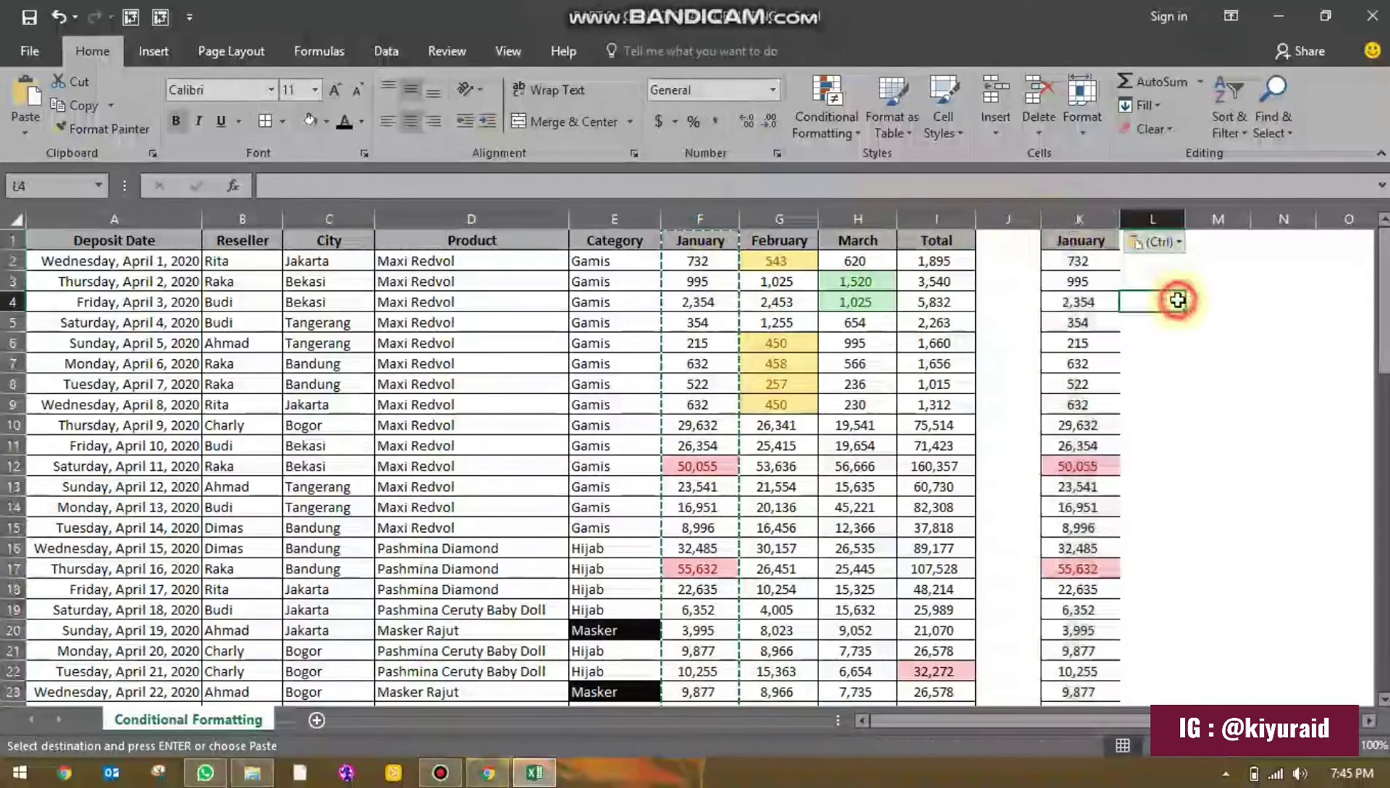
Step: Clear the conditional formatting rules from the copied January column K only
click(1080, 217)
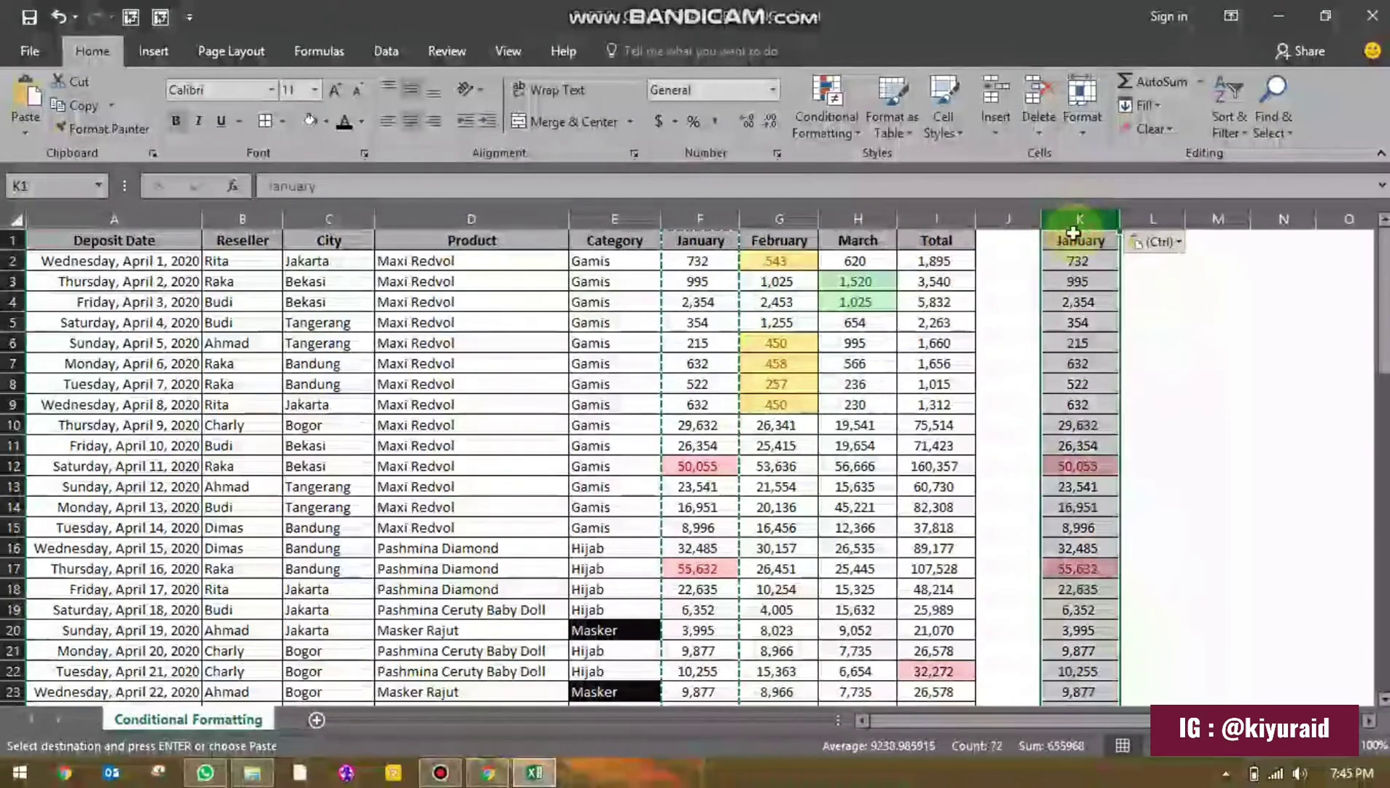
click(825, 122)
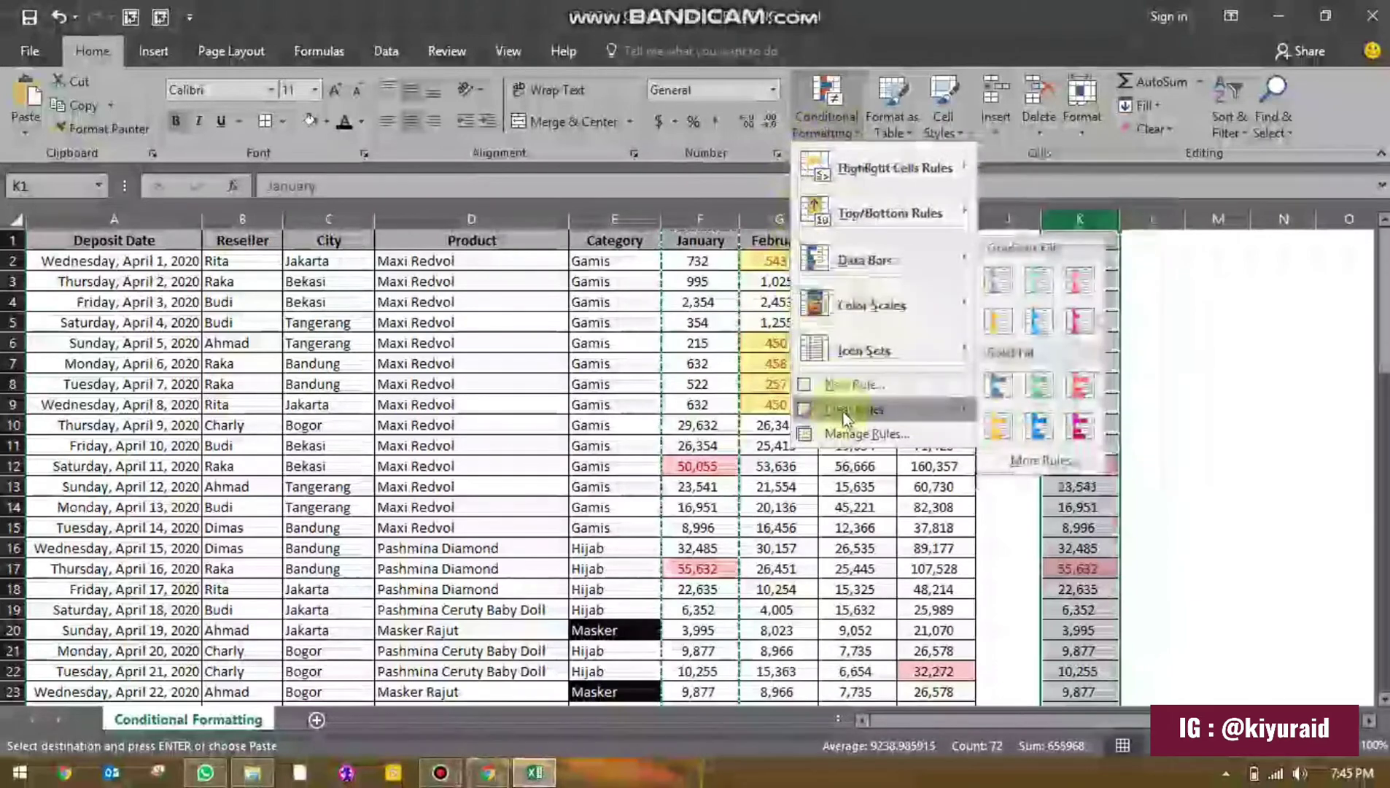
mouse_move(839, 412)
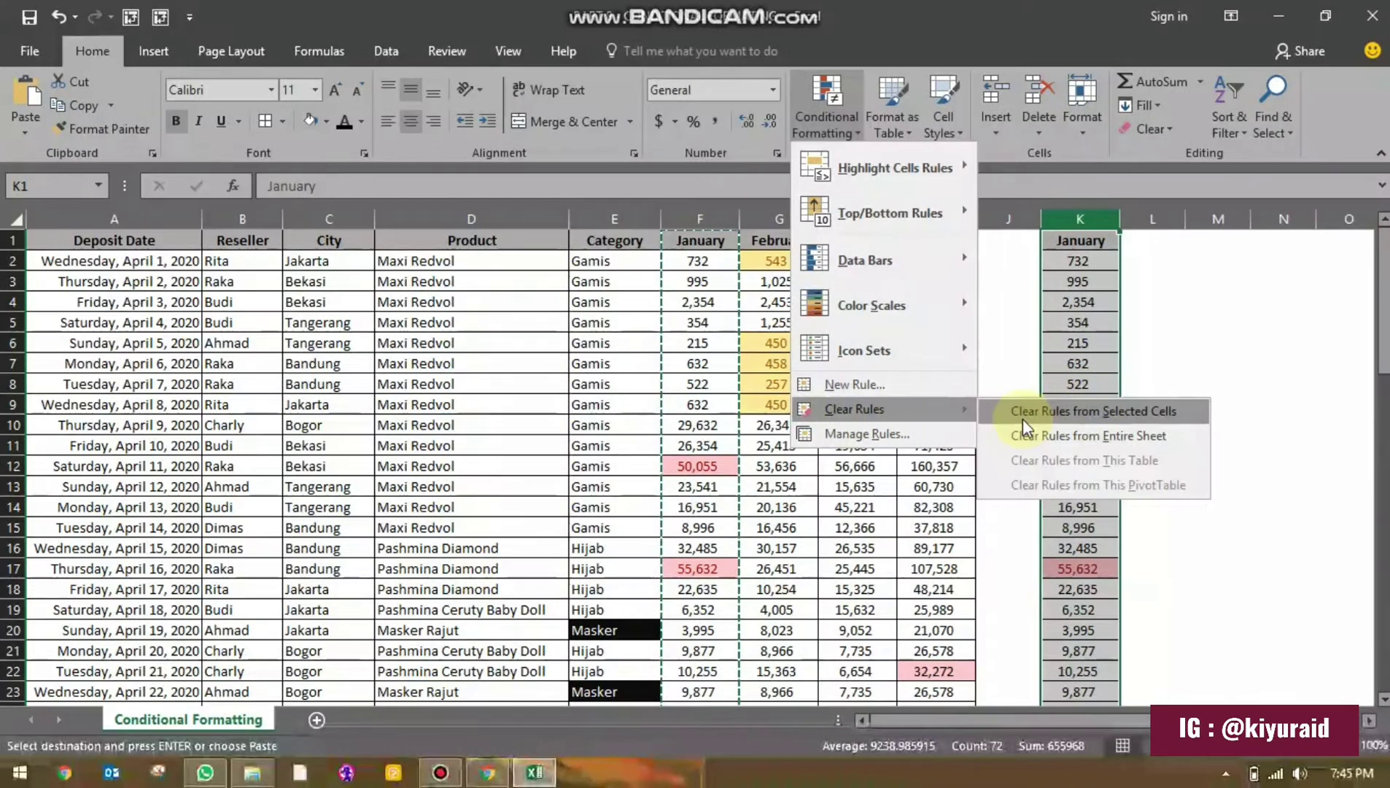
click(1142, 412)
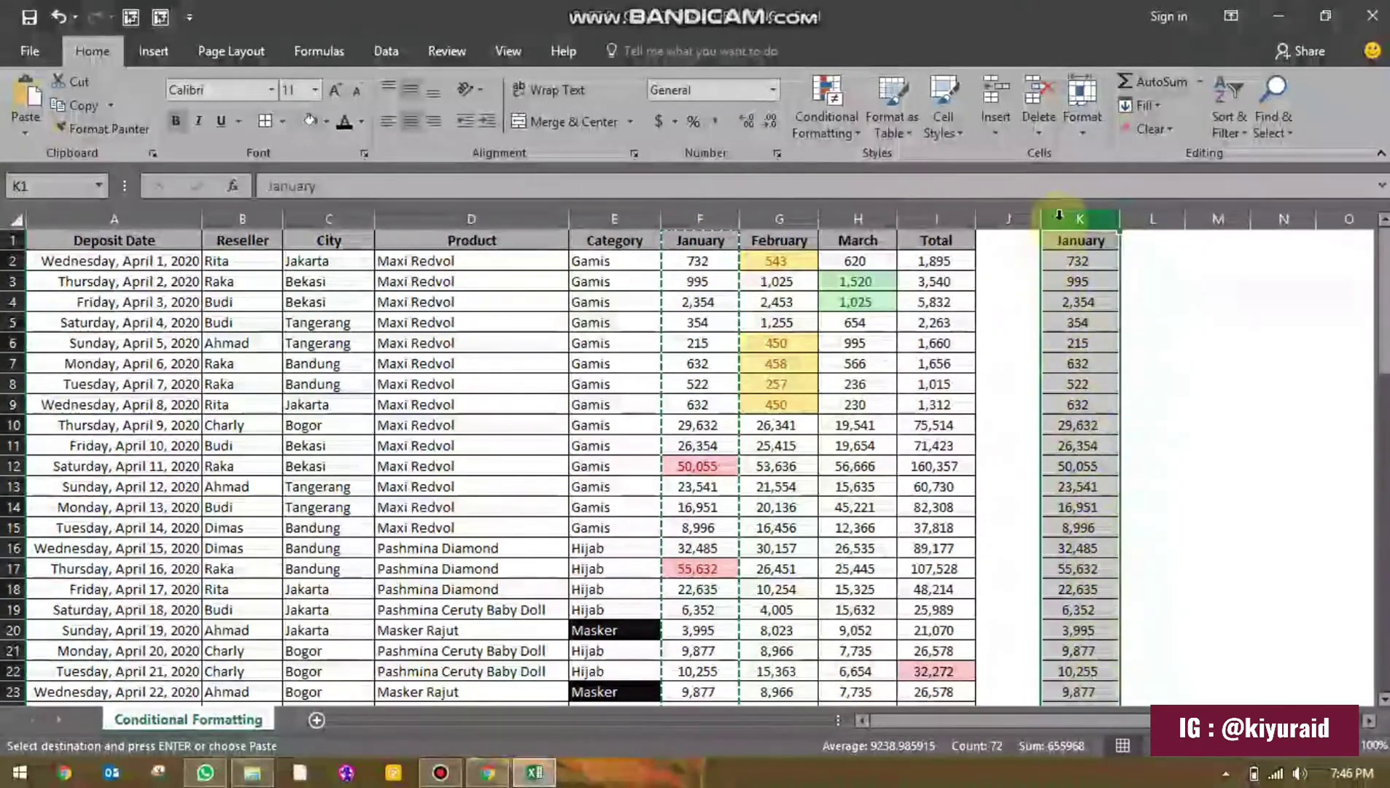
Step: Highlight duplicate values in column K's data, excluding the header, using a Duplicate Values rule with Light Red Fill with Dark Red Text
click(826, 108)
click(1088, 240)
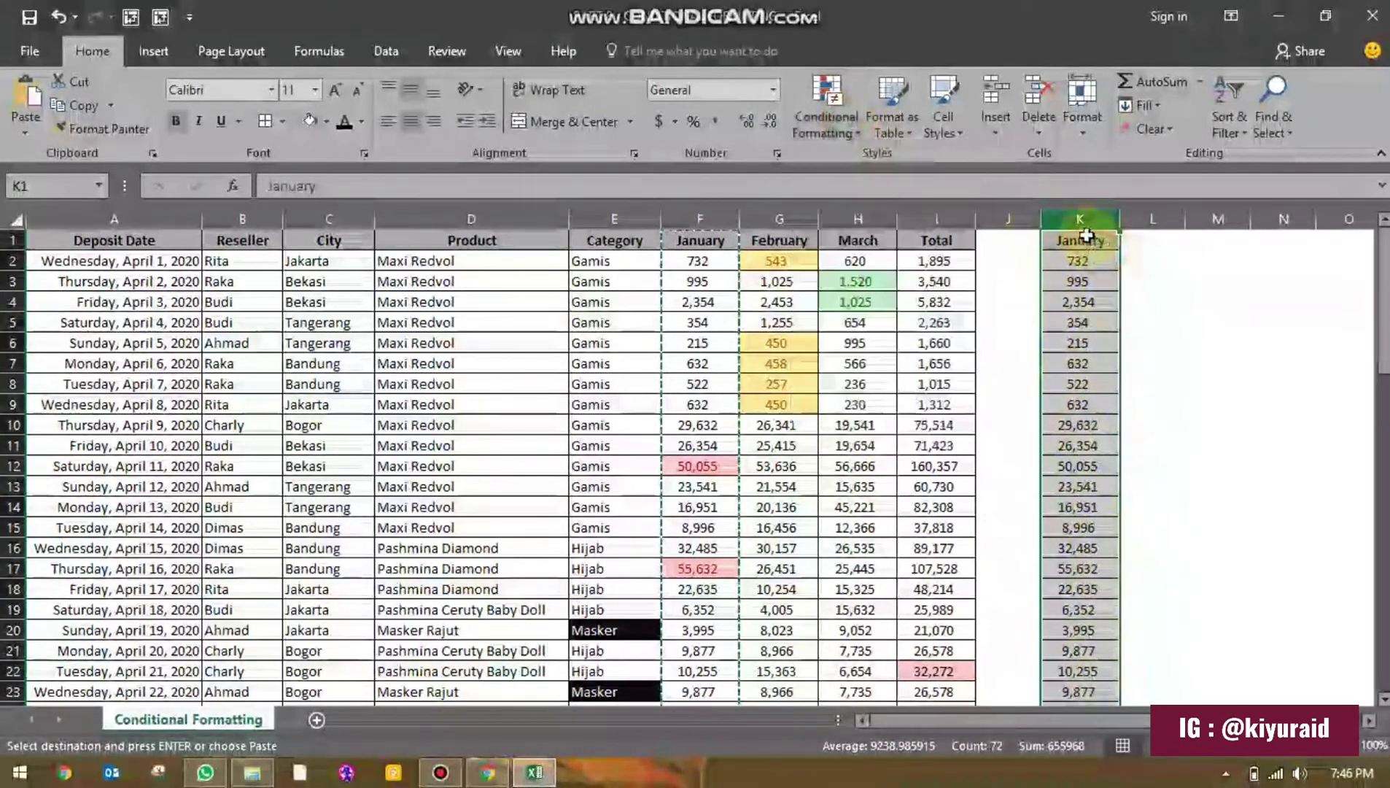
click(1069, 239)
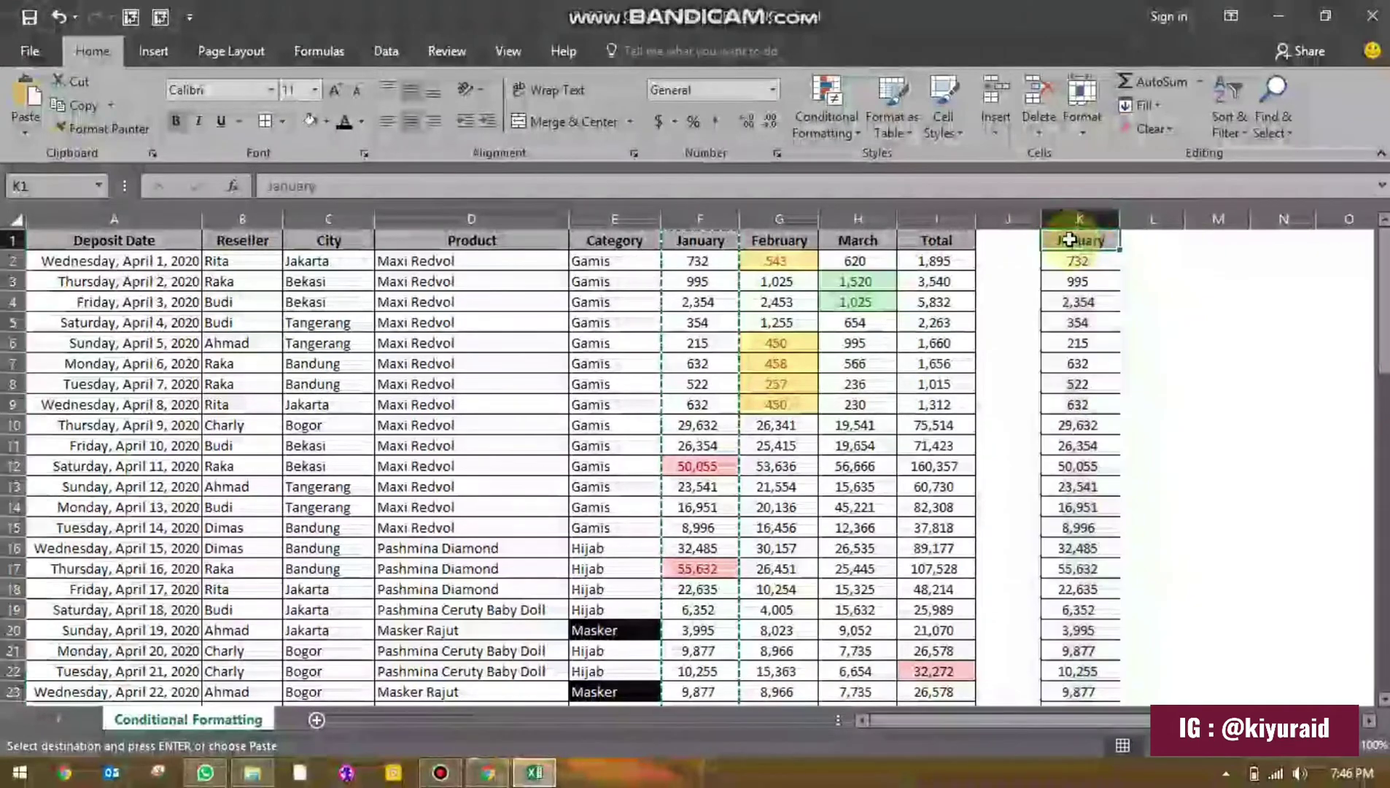
click(1084, 259)
key(ctrl+shift+Down)
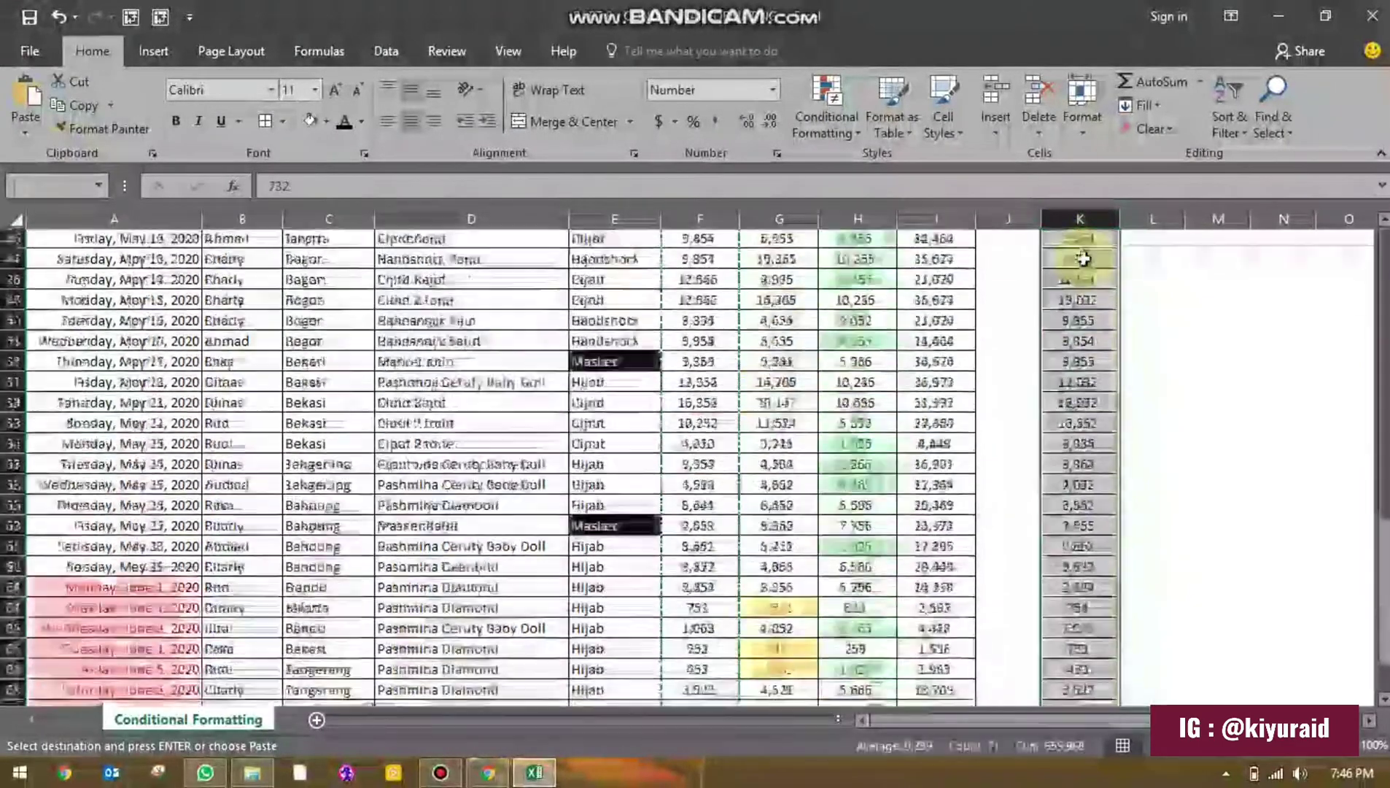
scroll(1083, 260, up, 16)
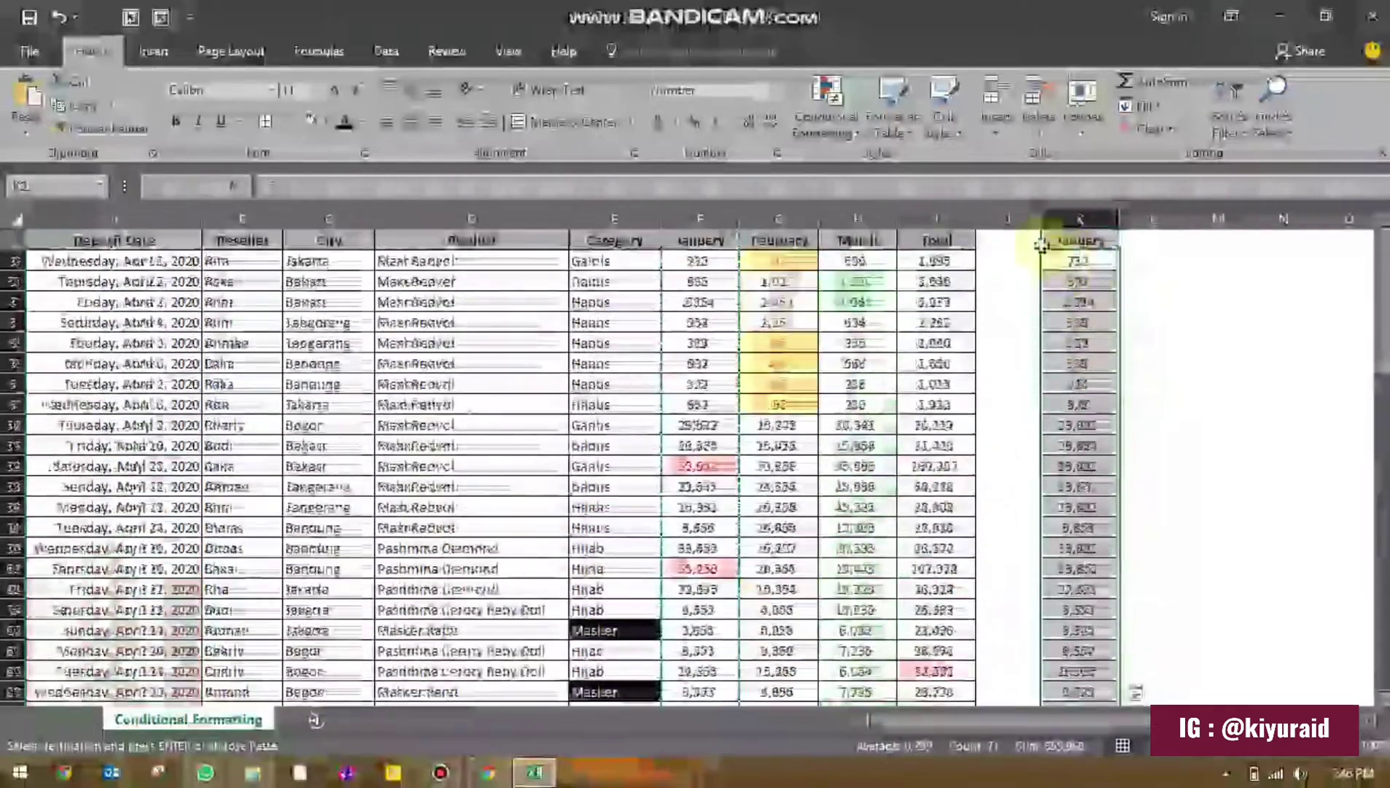
click(826, 116)
mouse_move(851, 165)
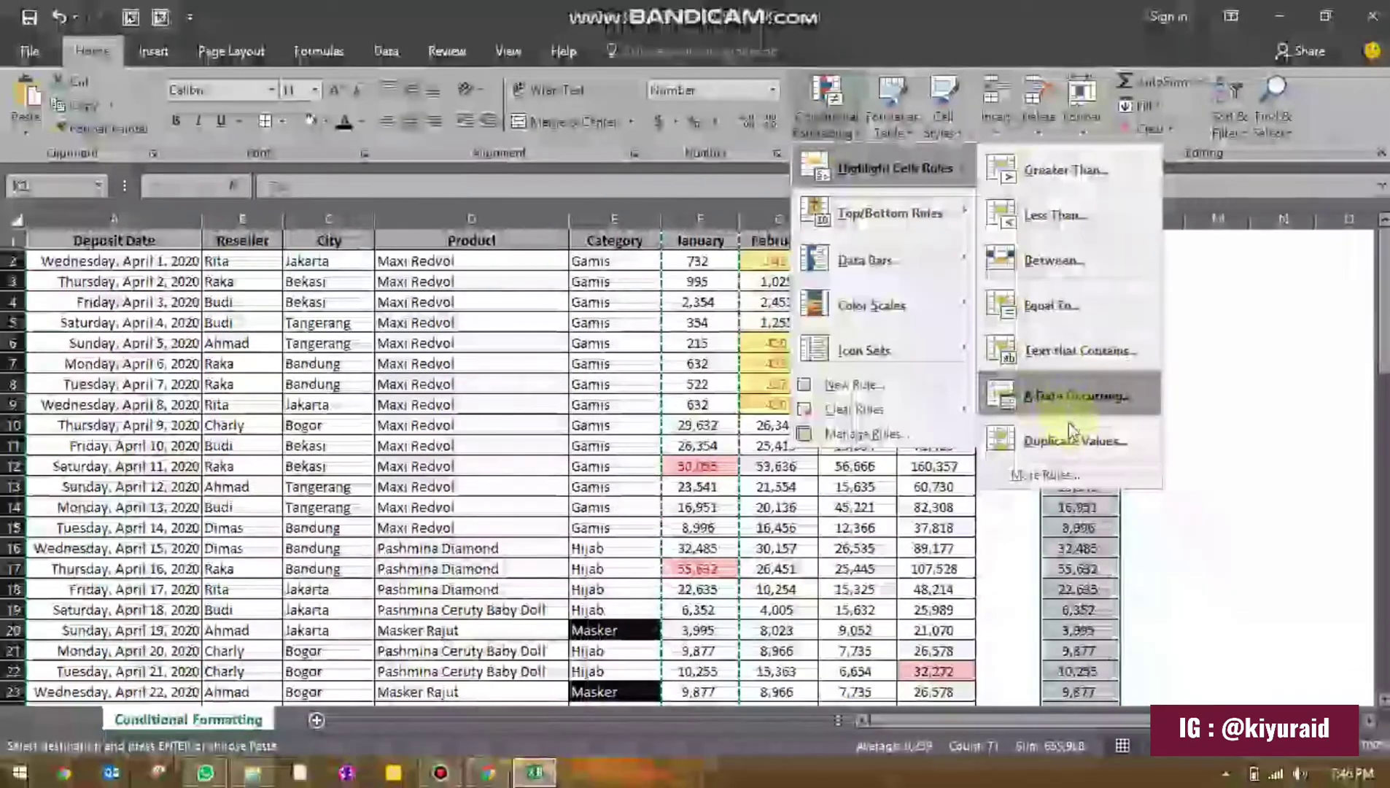
click(1070, 438)
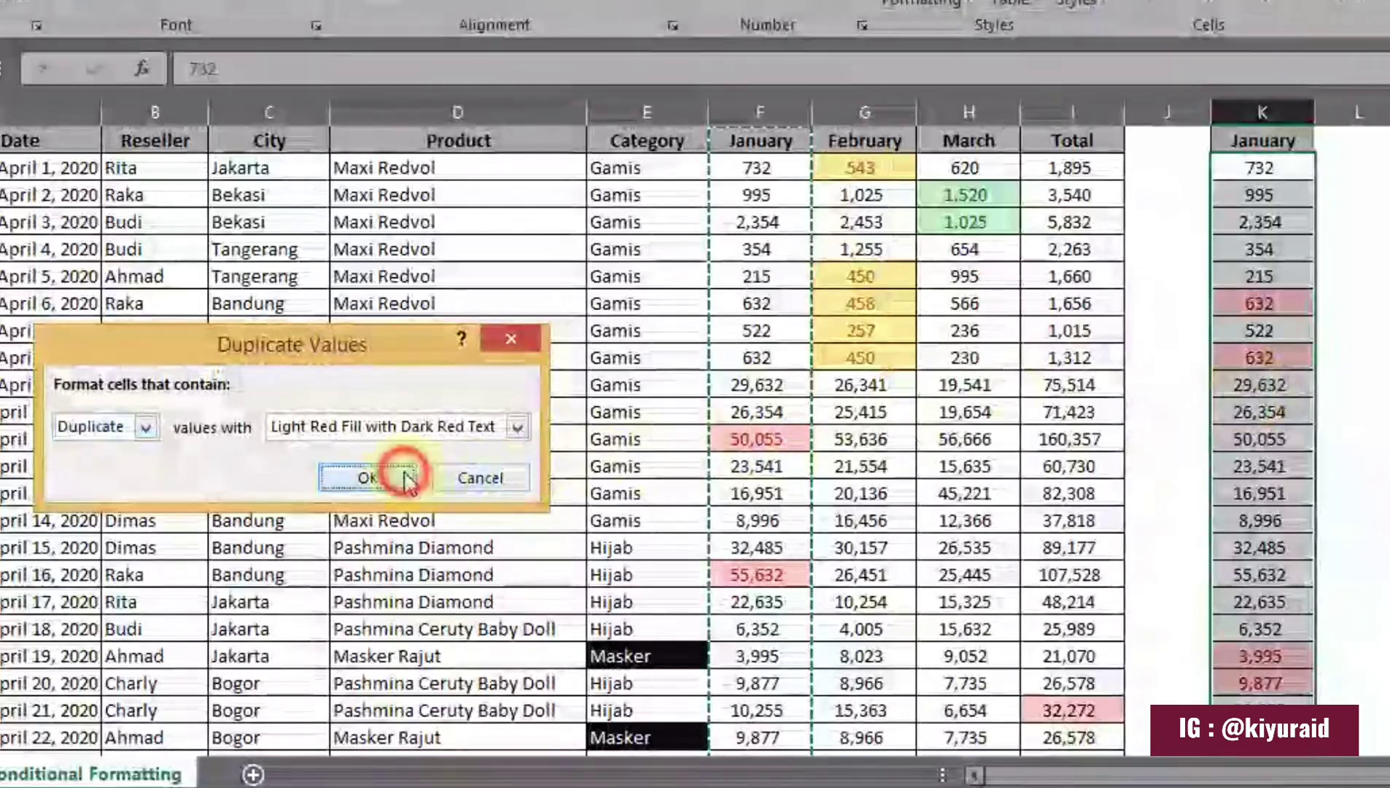
click(393, 479)
Step: Examine the copied January column K down the sheet for values highlighted as duplicates
scroll(1076, 317, down, 1)
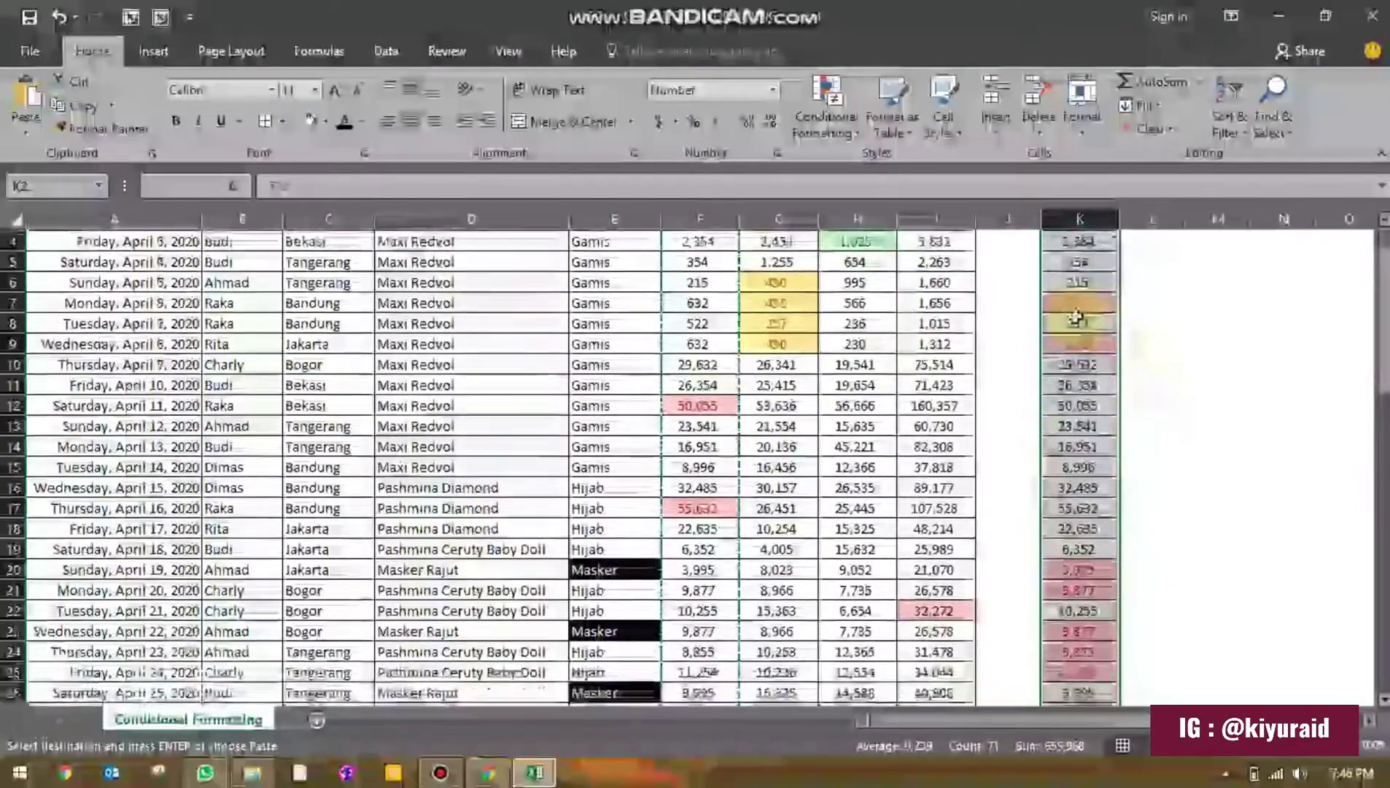
scroll(1077, 317, up, 1)
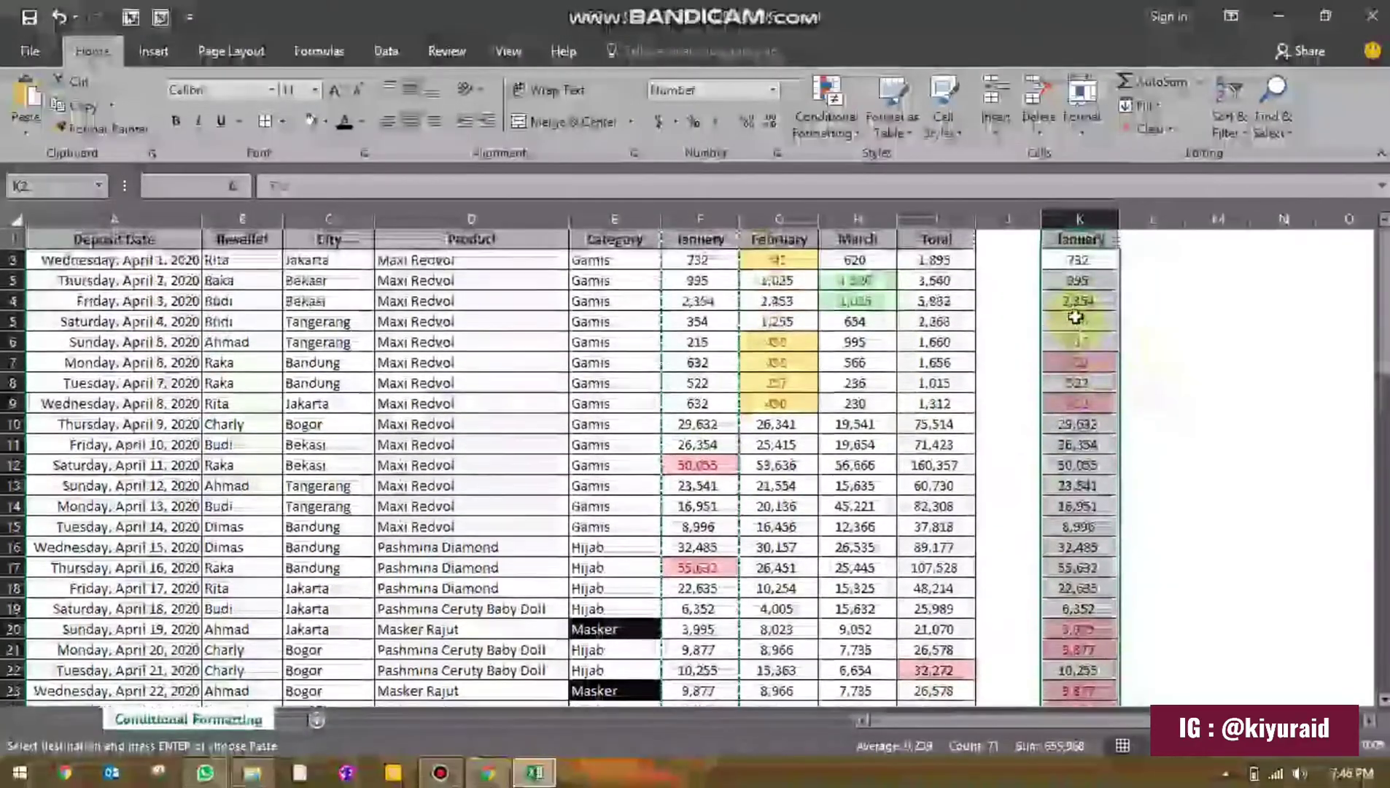
click(1085, 362)
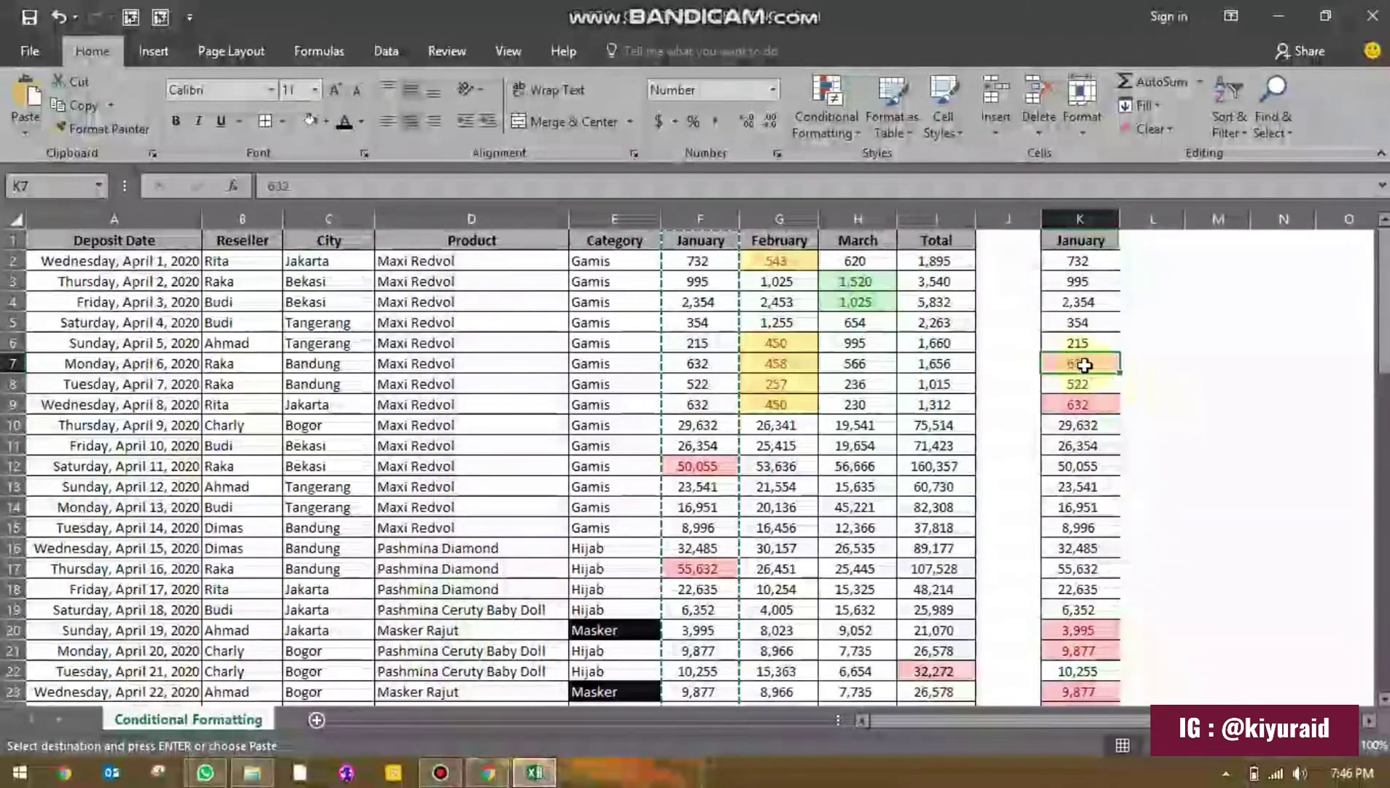
scroll(1086, 405, down, 3)
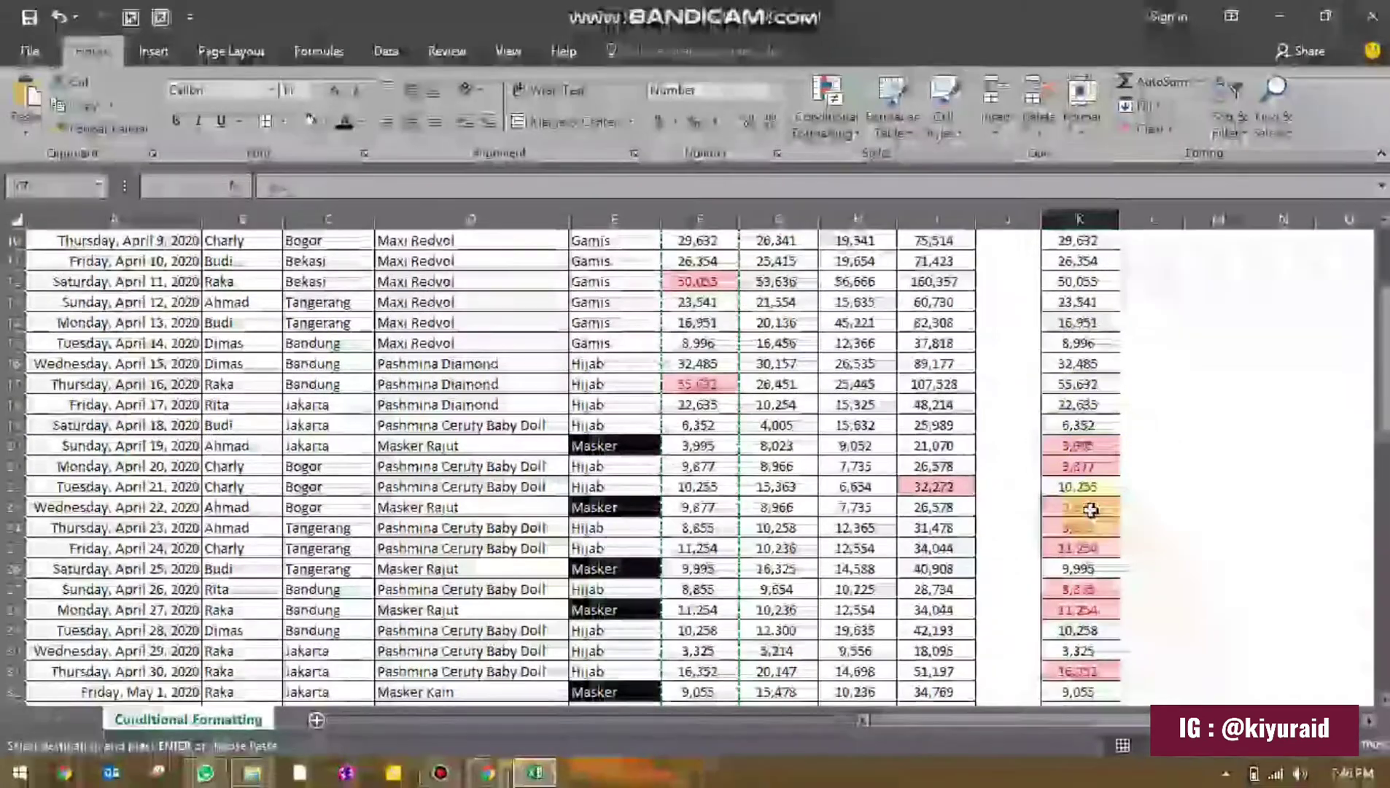
scroll(1094, 419, down, 1)
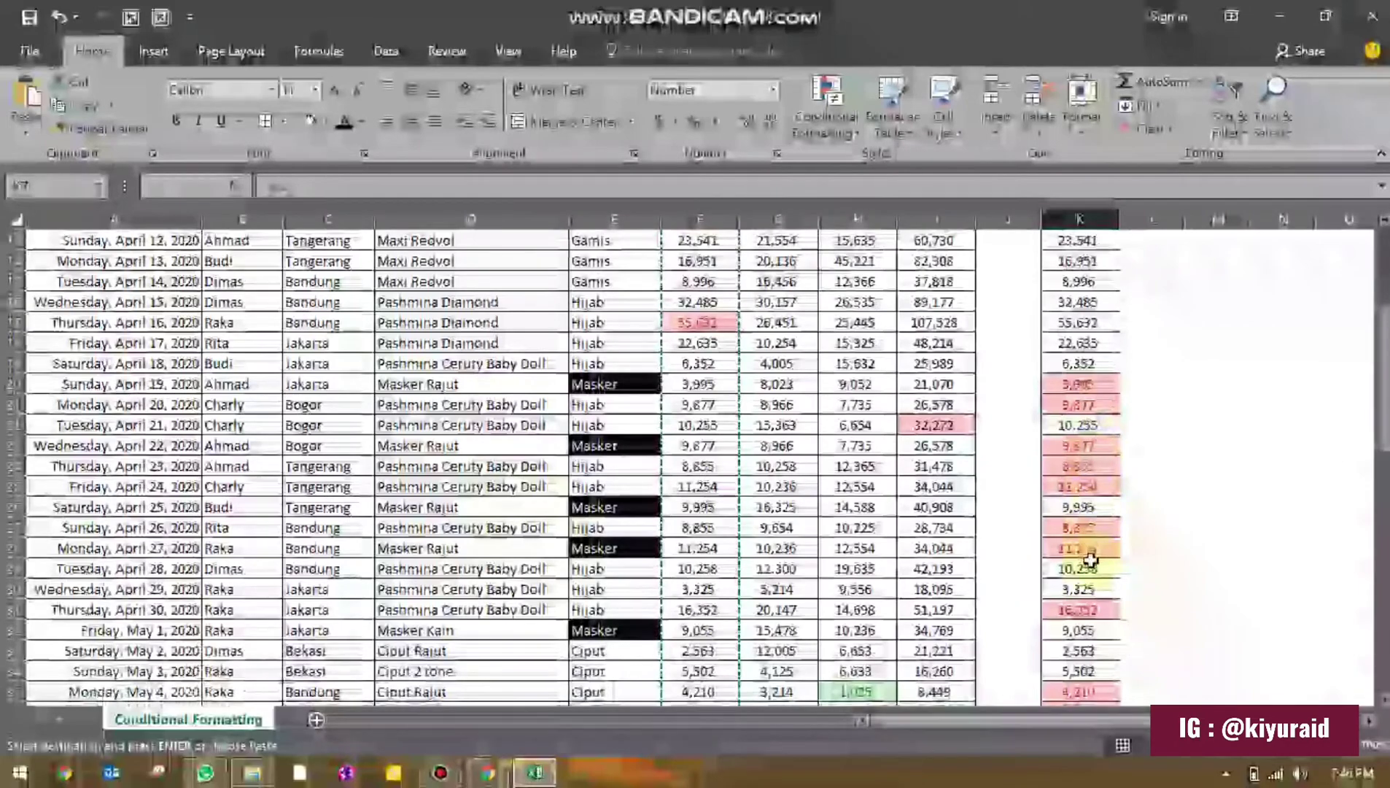
scroll(1089, 514, down, 2)
scroll(1104, 563, down, 7)
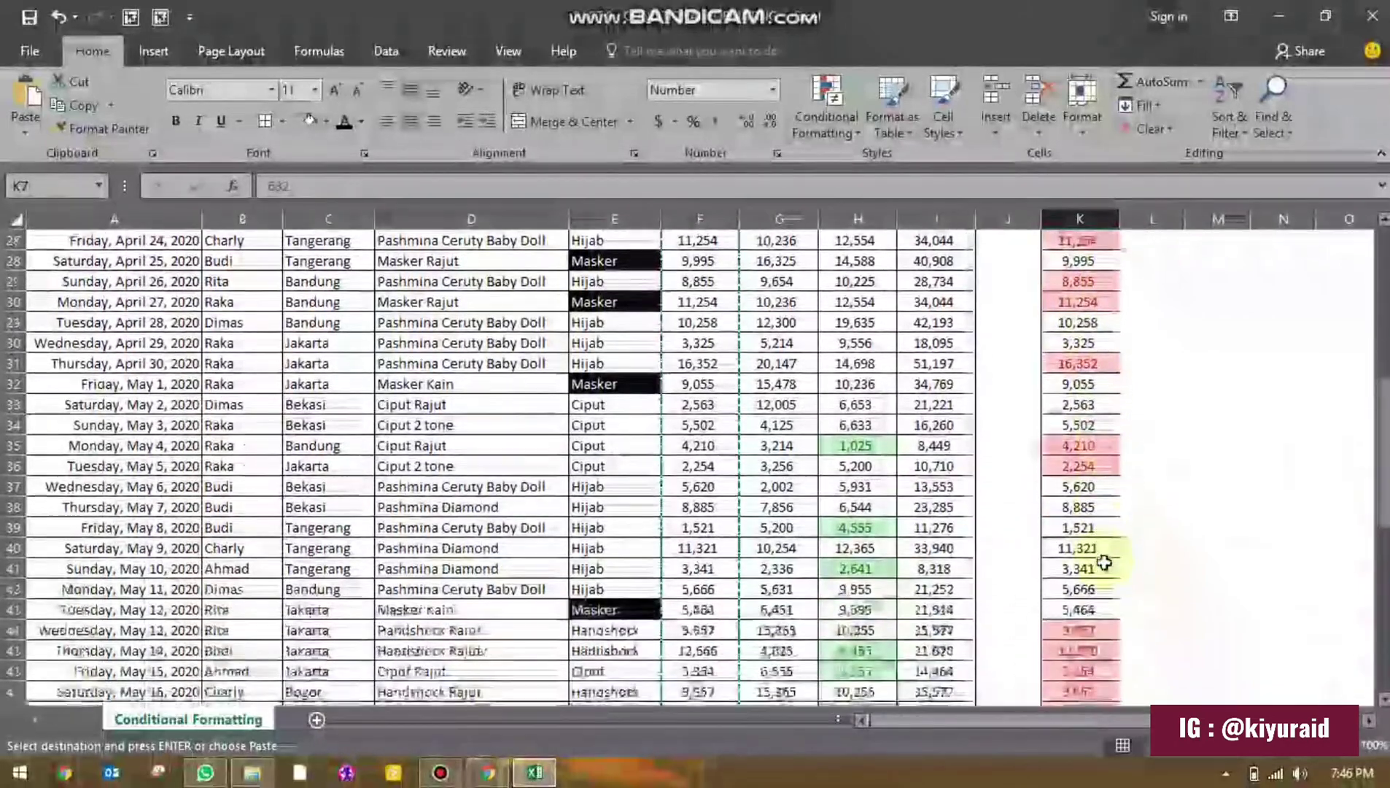
scroll(1104, 559, up, 13)
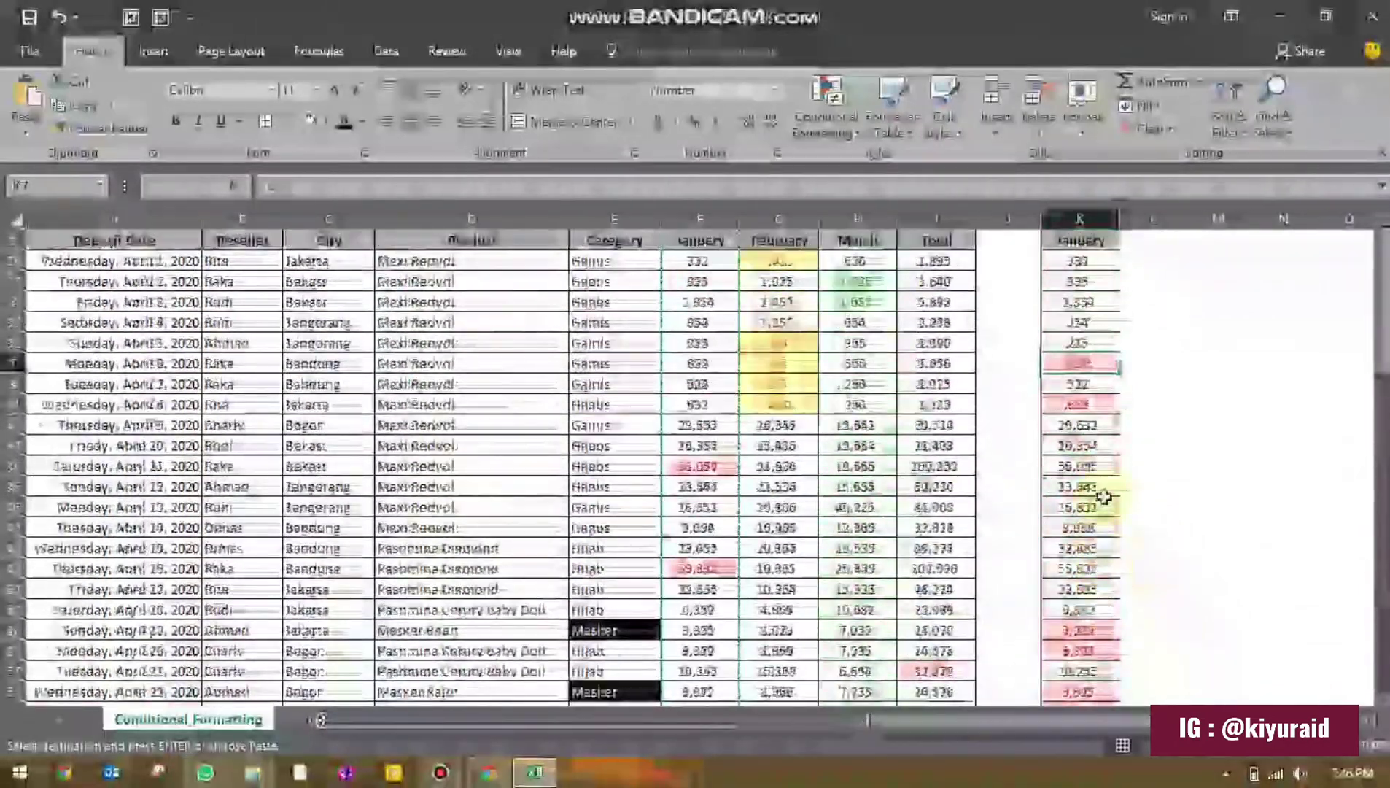
click(1138, 381)
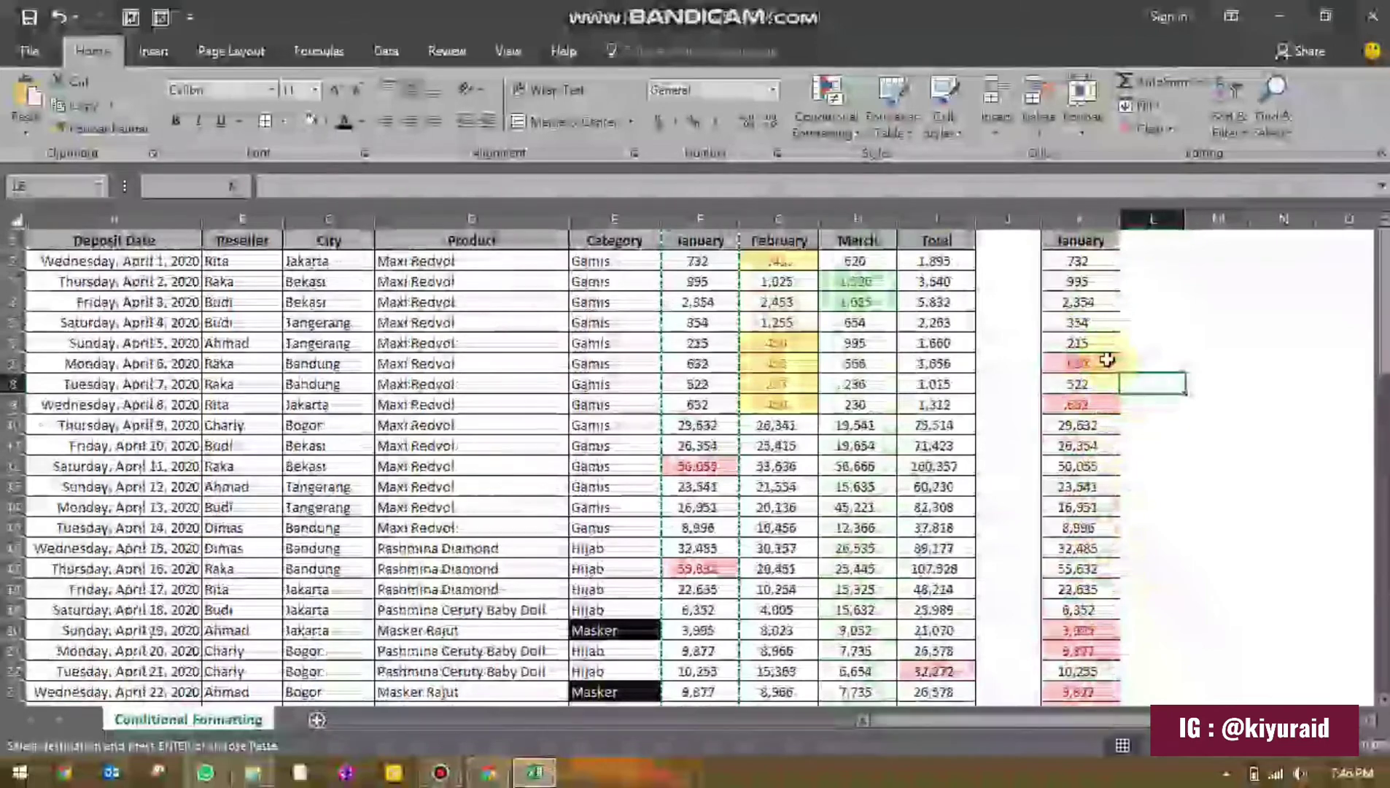
click(846, 132)
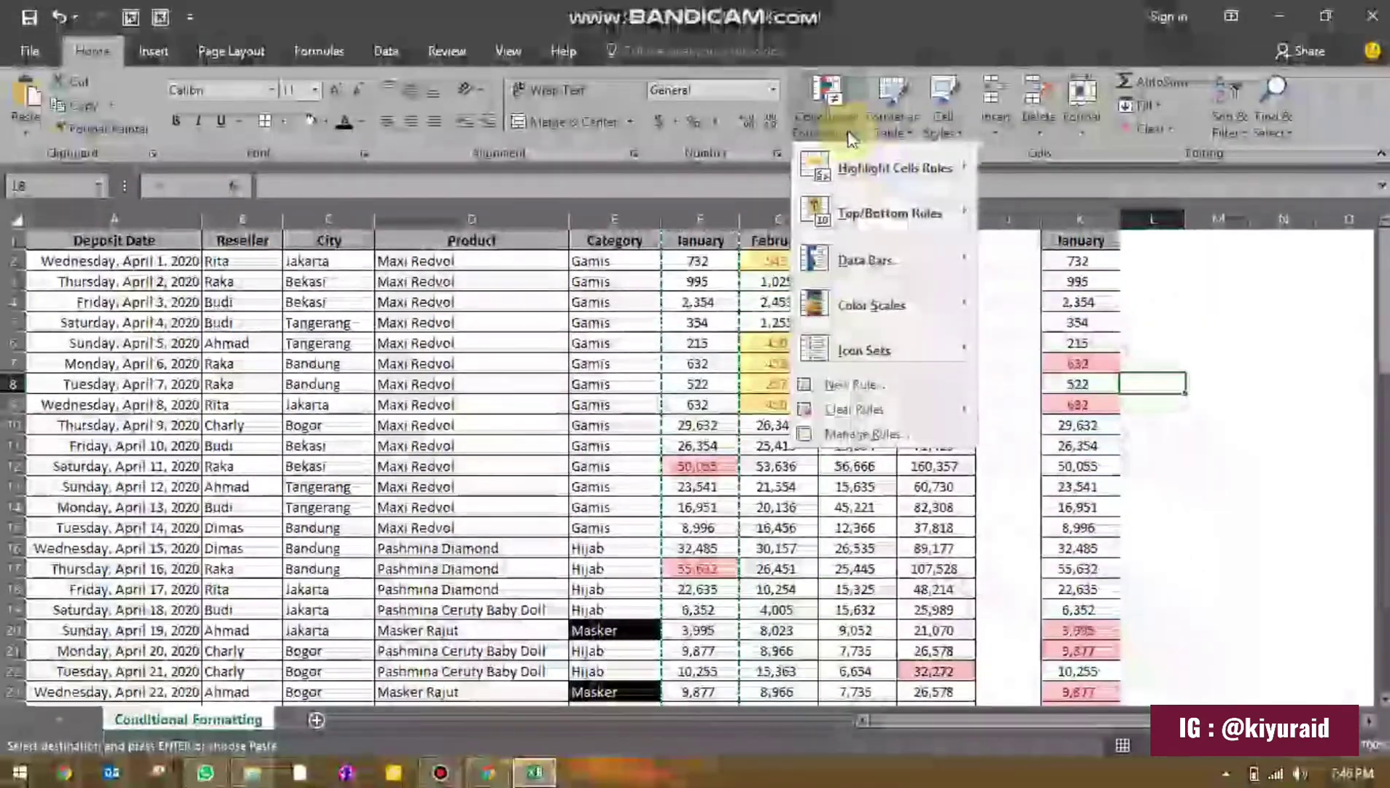
click(846, 128)
click(849, 127)
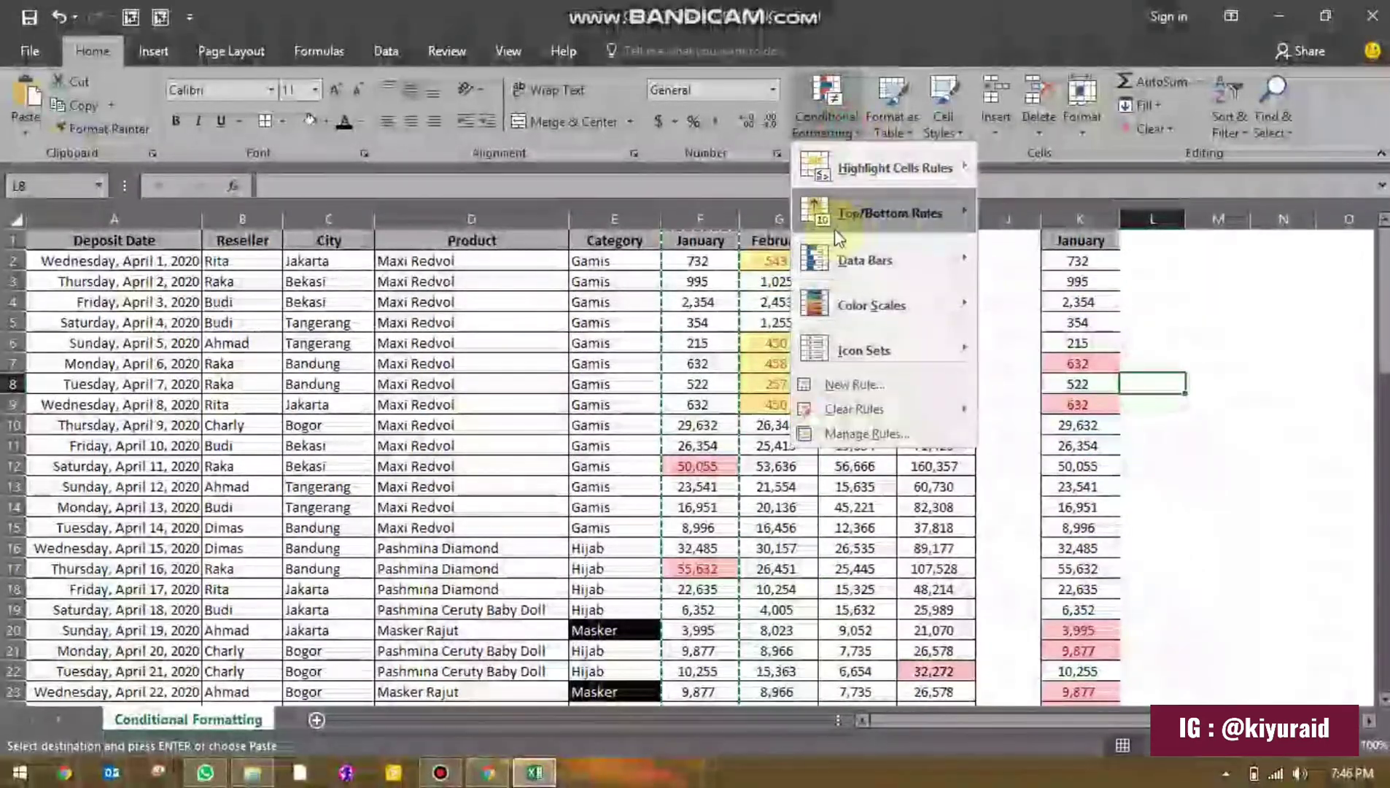
mouse_move(839, 230)
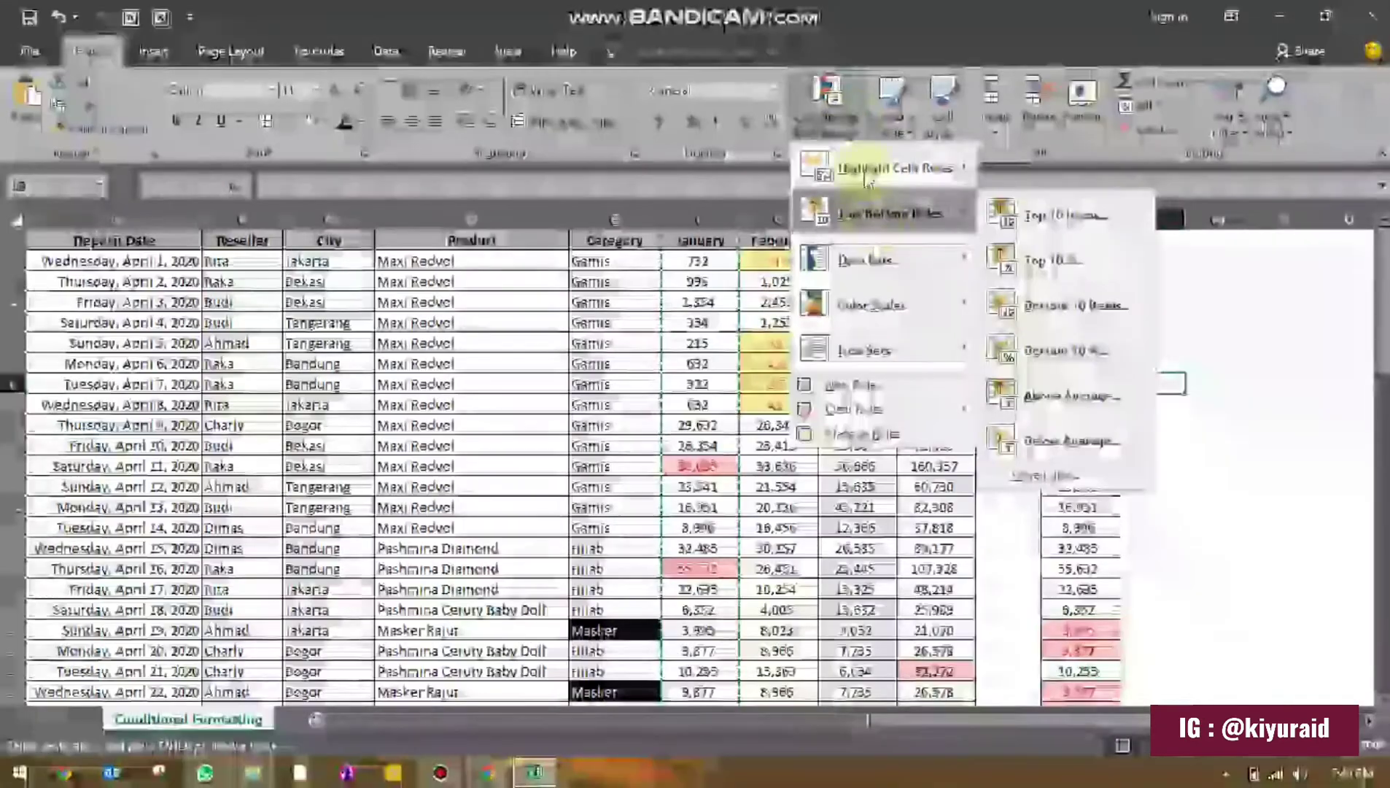
click(851, 126)
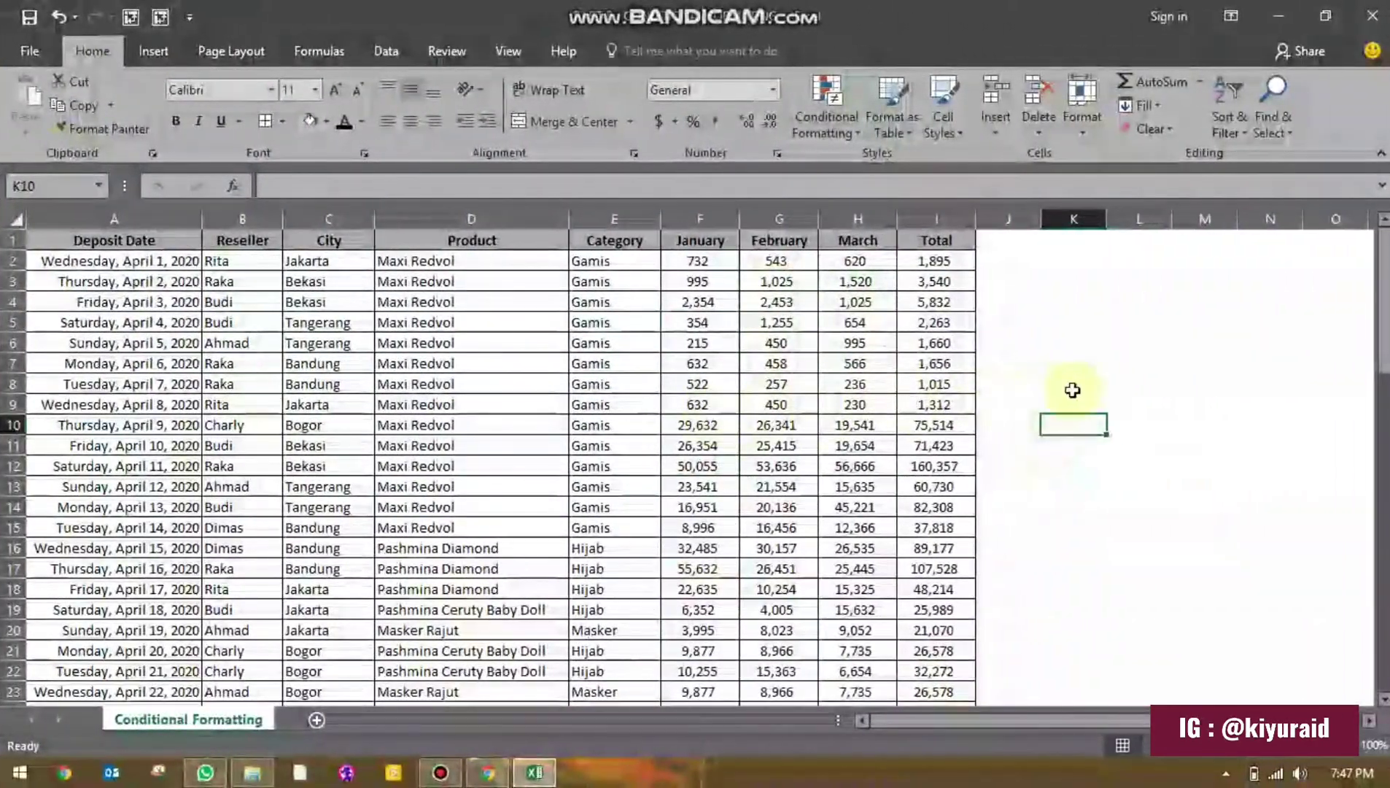
Step: Examine the unformatted sales table down to its last row and review the available Top/Bottom rule types
scroll(1072, 390, down, 18)
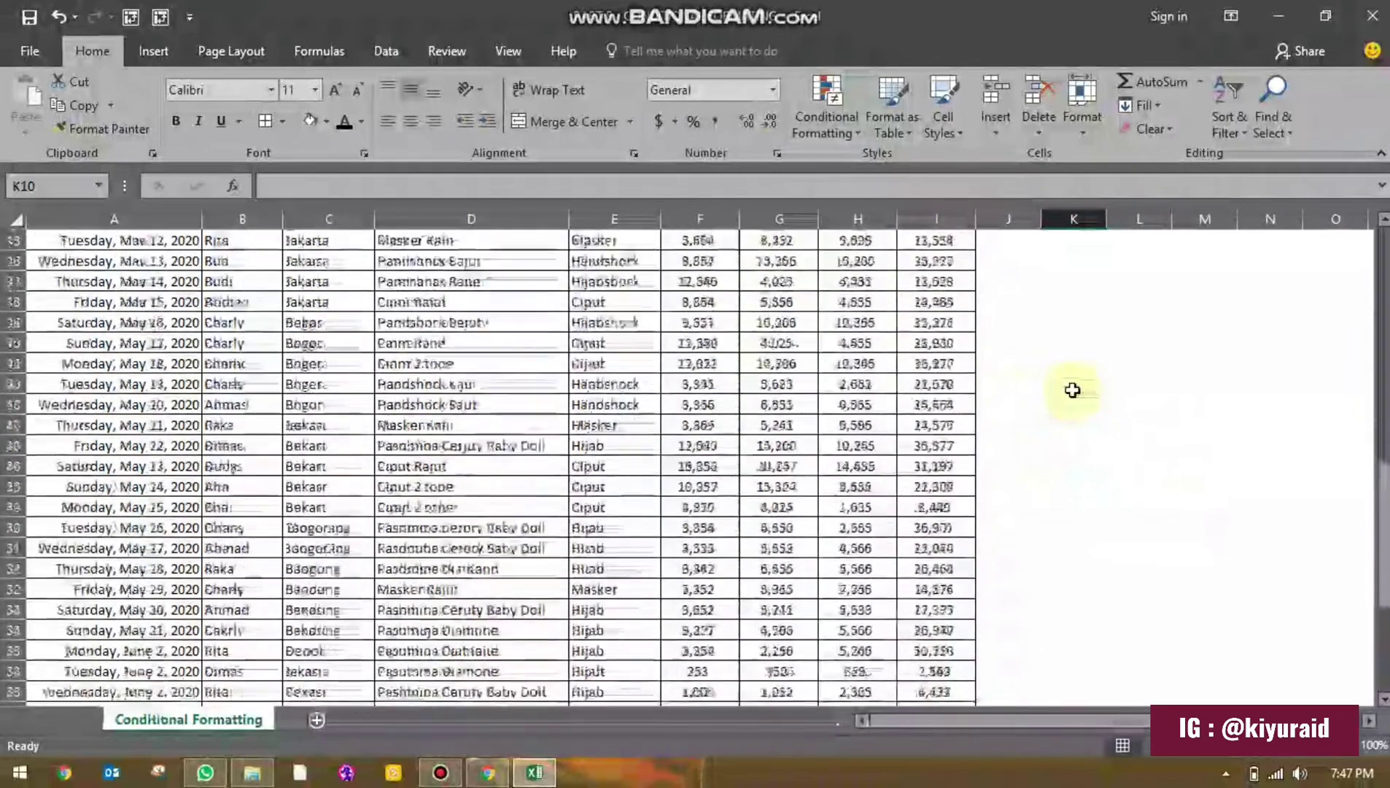
scroll(1072, 390, up, 18)
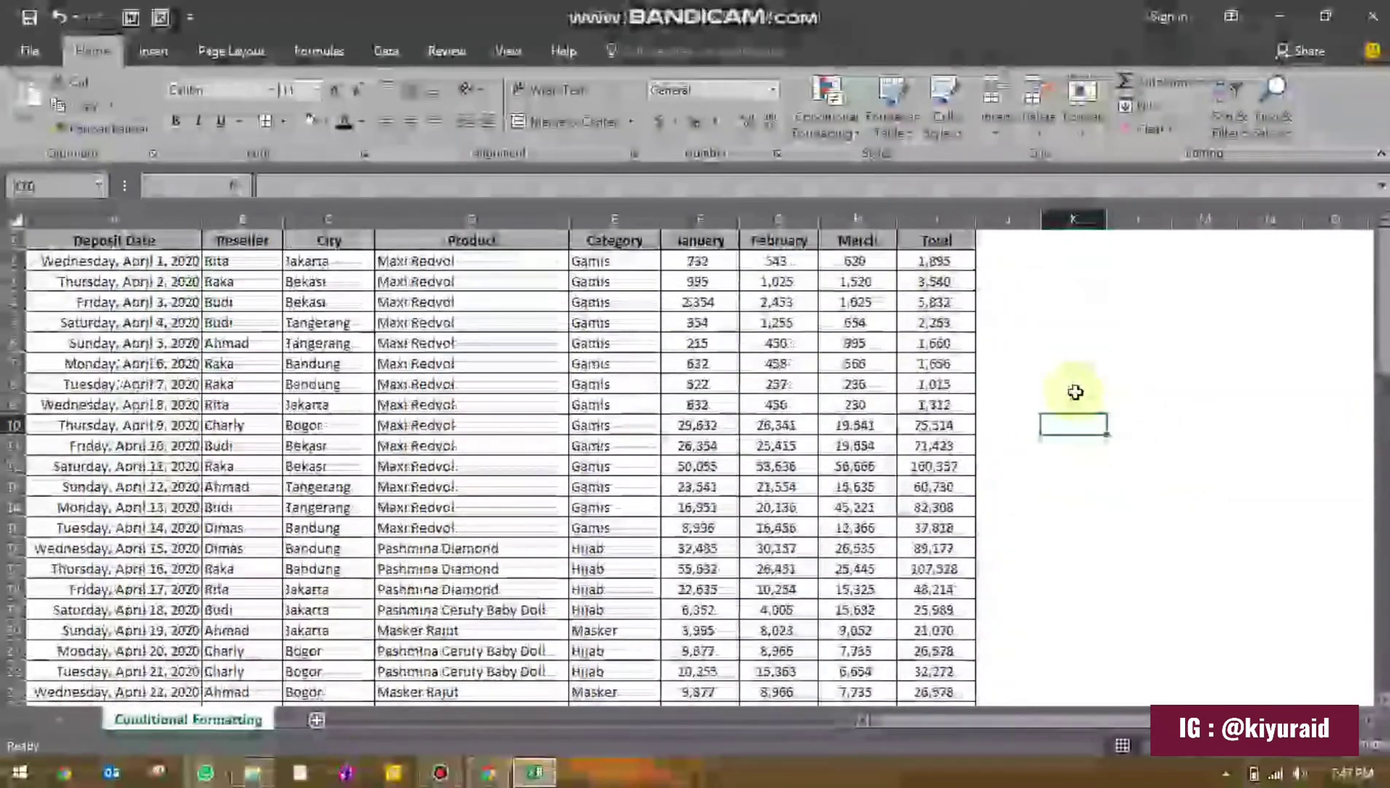
click(855, 404)
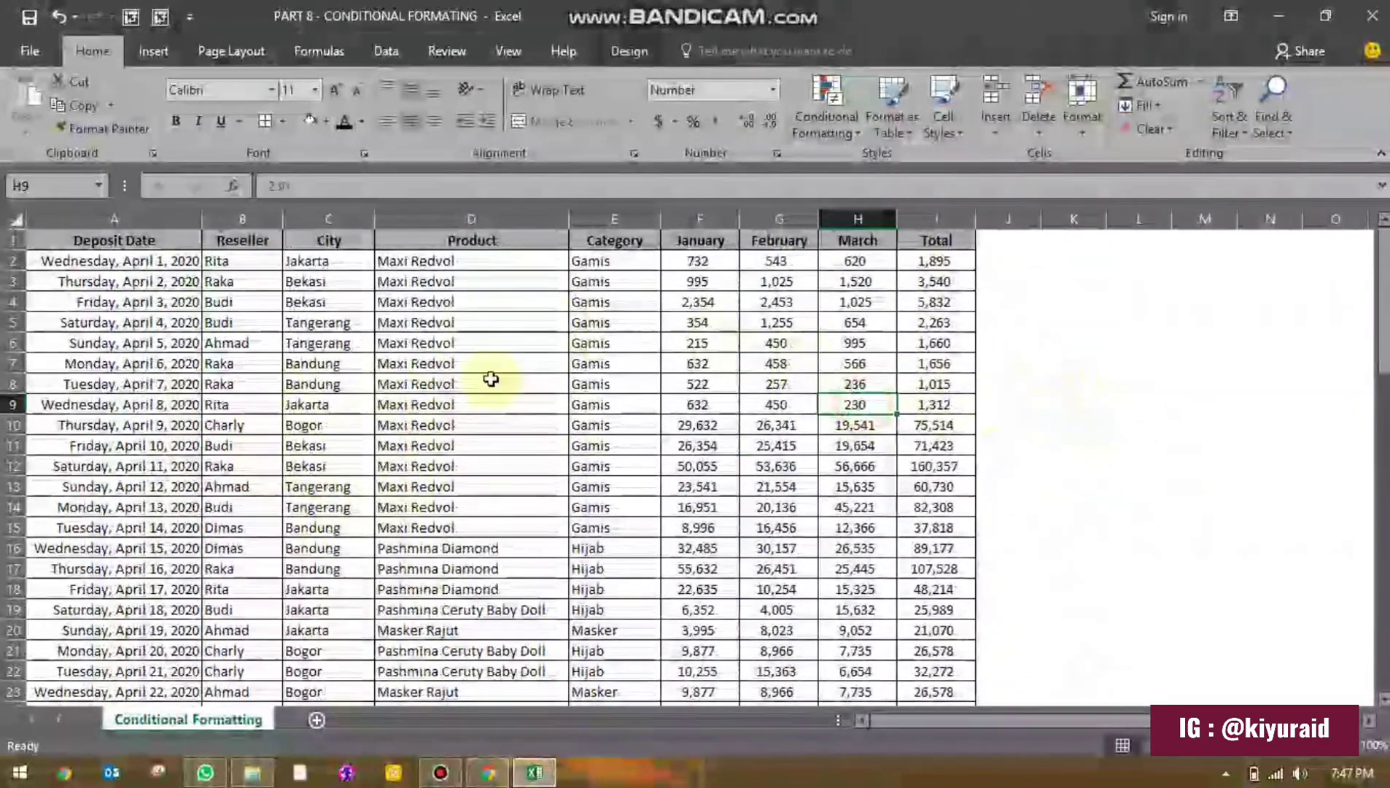
scroll(577, 438, down, 13)
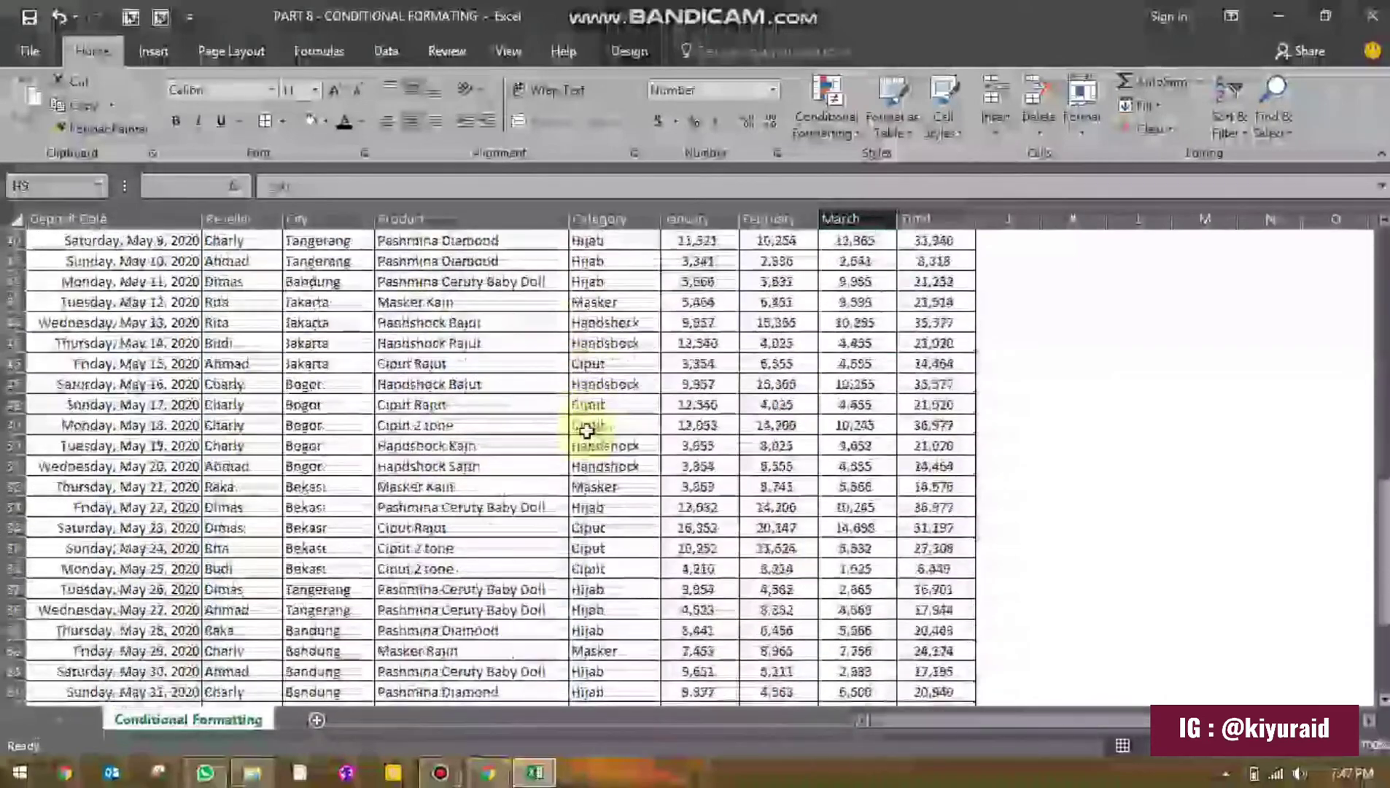
scroll(587, 431, down, 6)
scroll(635, 406, up, 19)
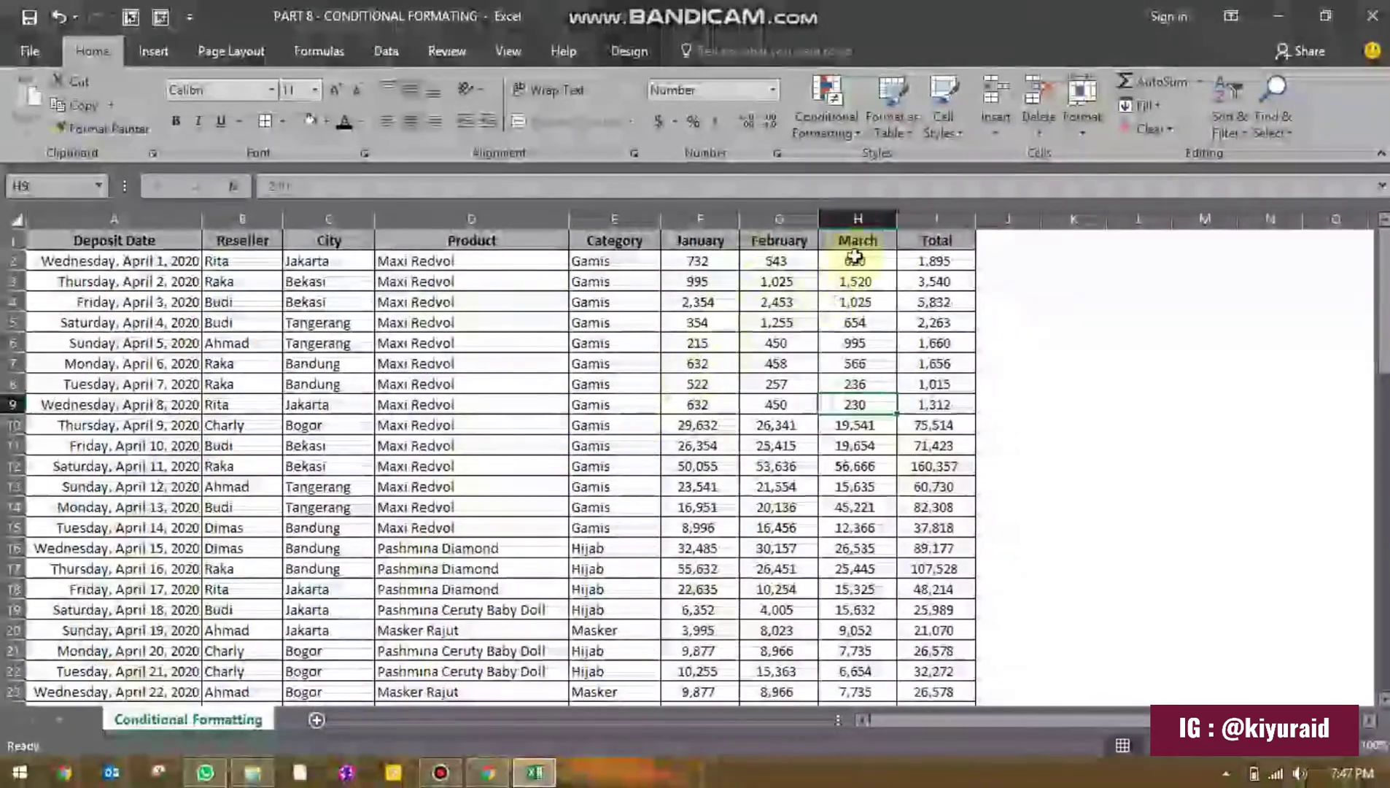
click(834, 133)
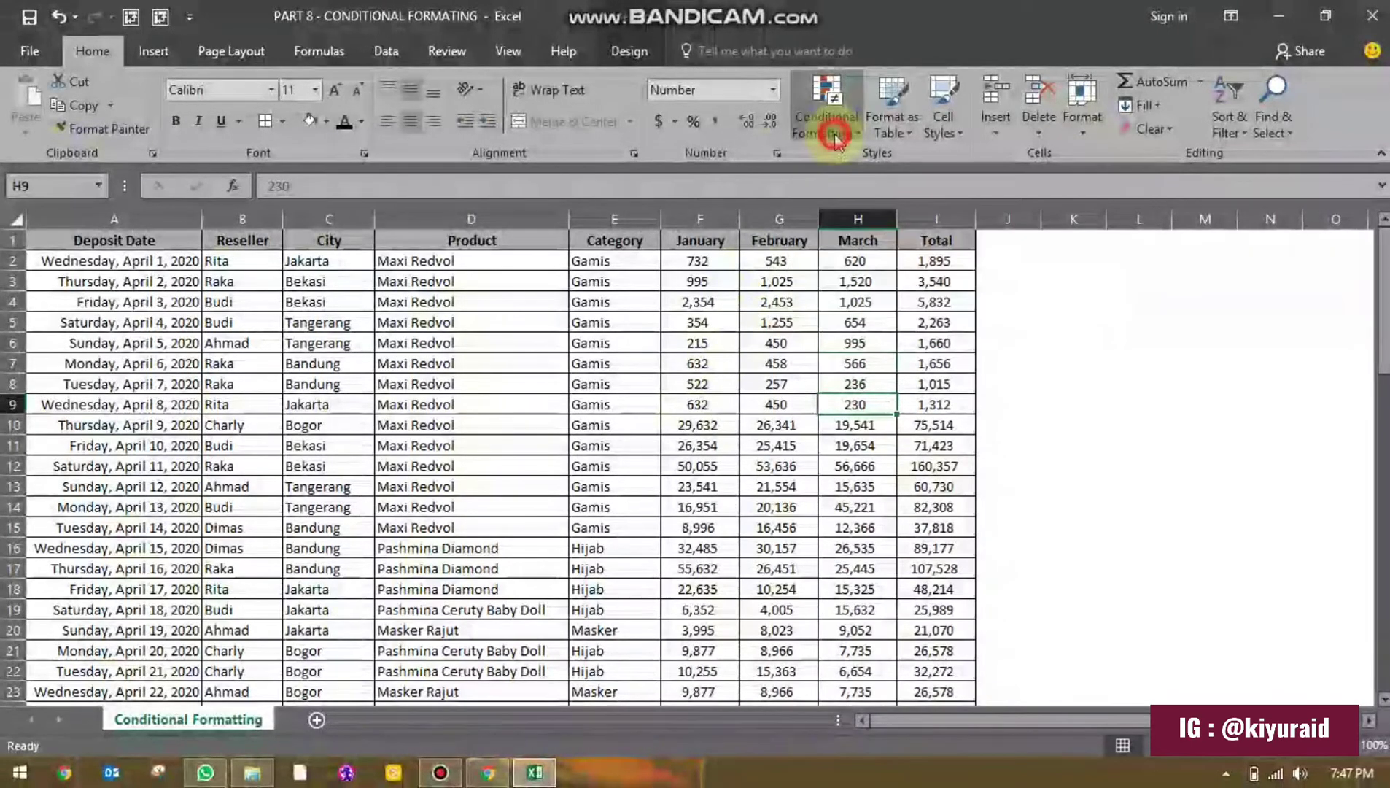
mouse_move(855, 213)
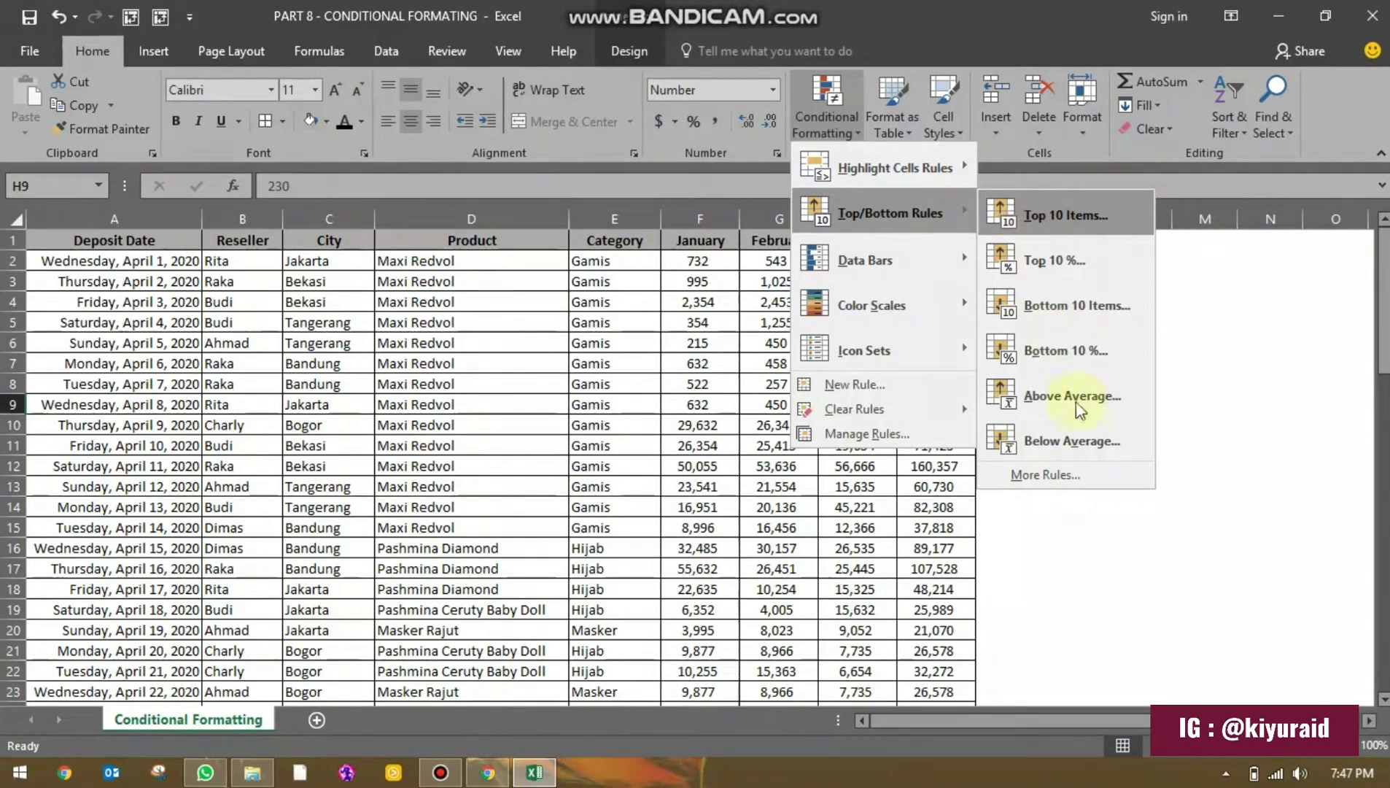
click(1089, 535)
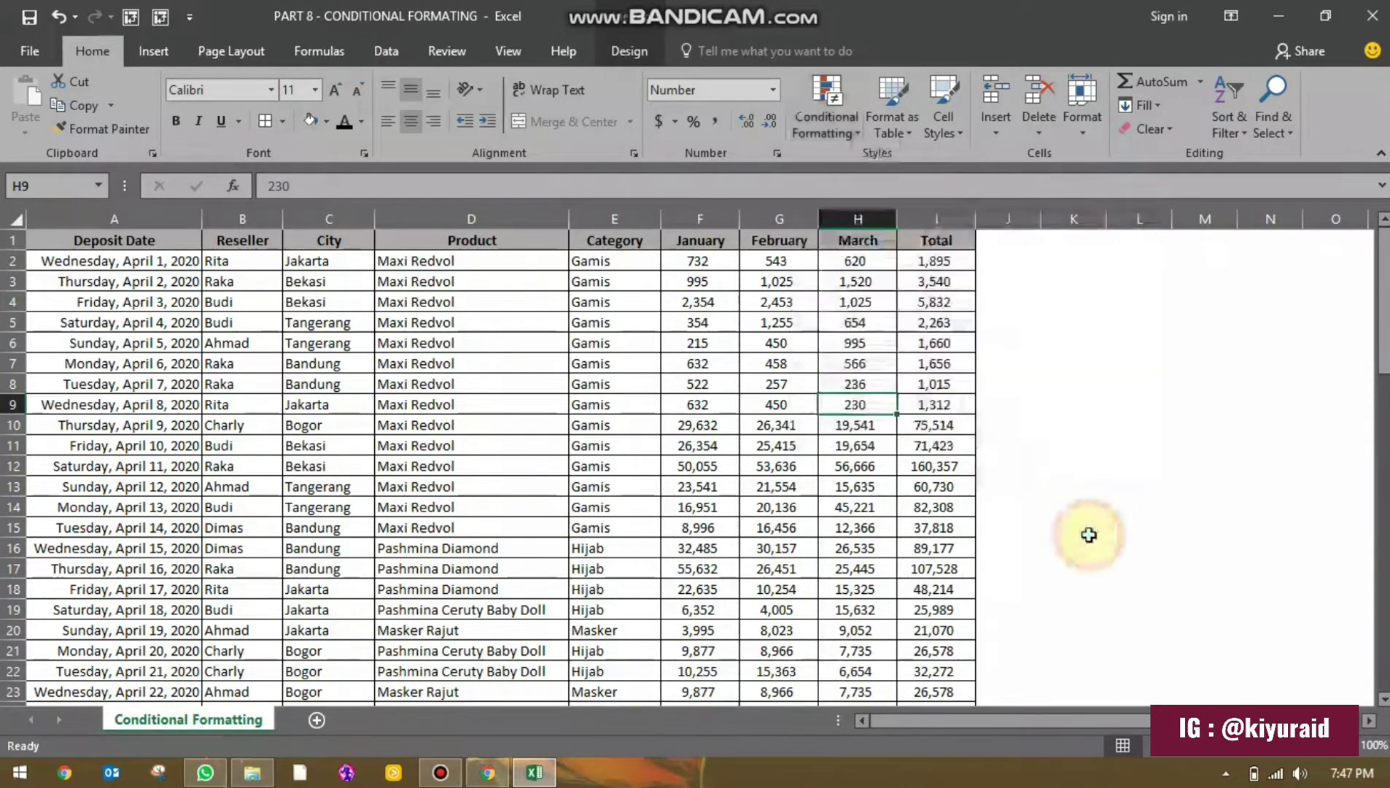
Step: Highlight the top 5 values in the Total column with a Top 10 Items rule using Light Red Fill with Dark Red Text
click(928, 250)
key(ctrl+shift+Down)
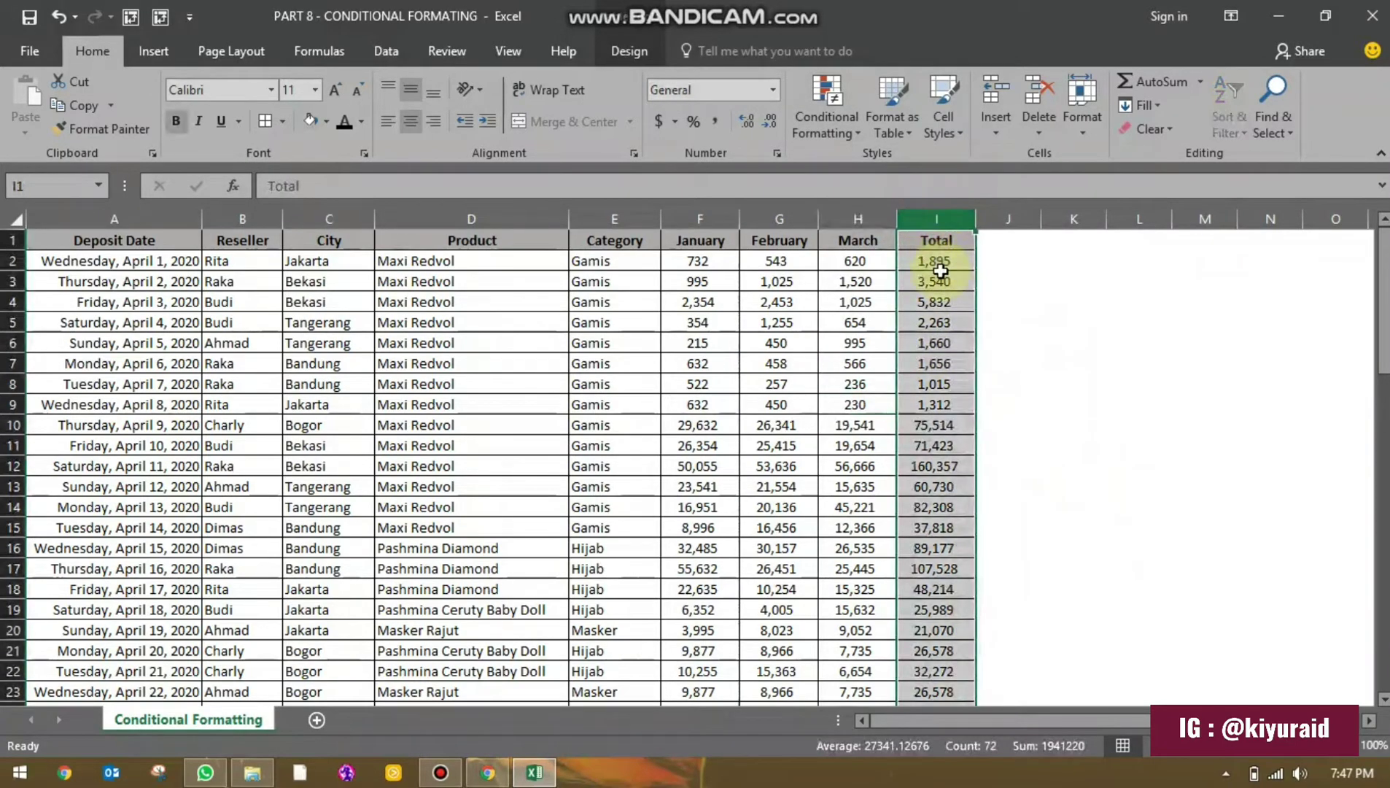
scroll(940, 270, down, 6)
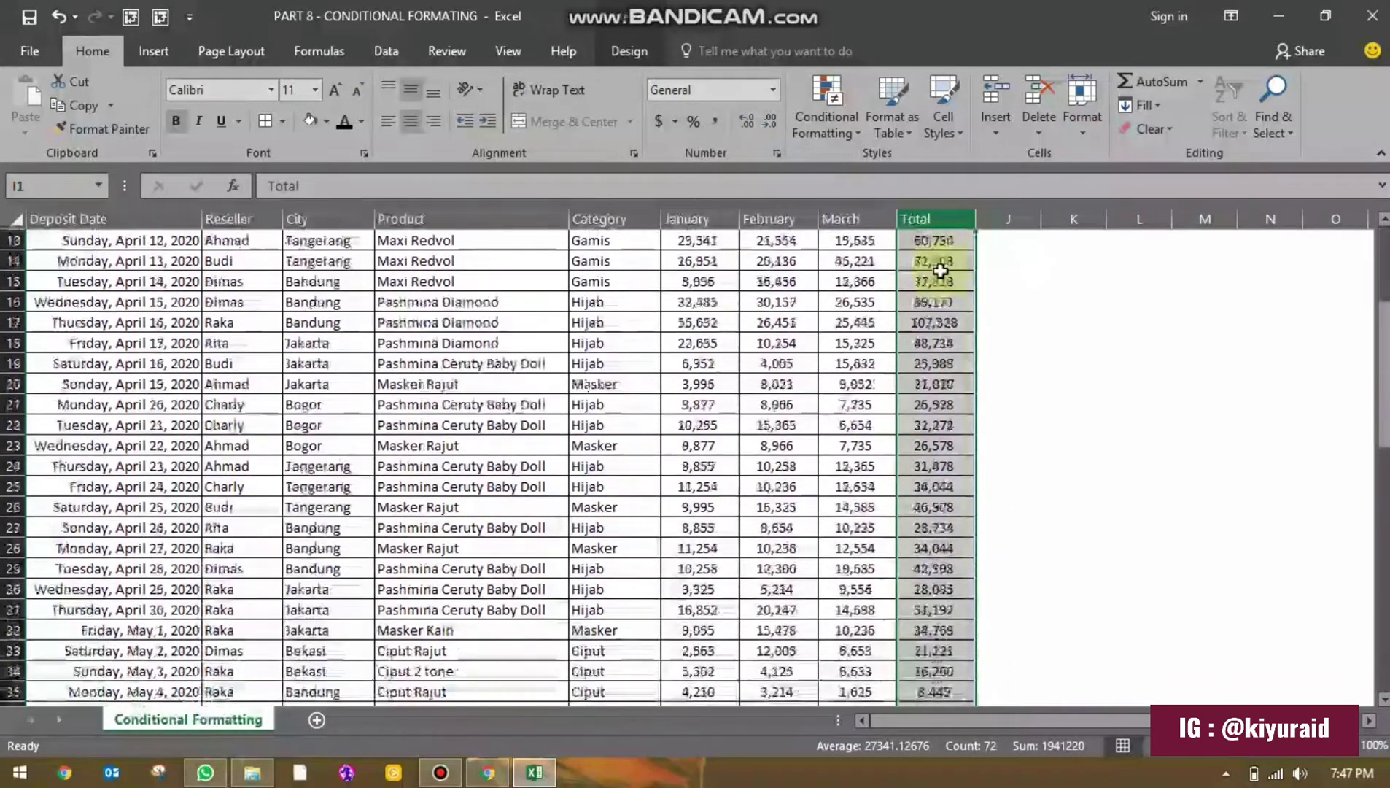
scroll(940, 306, up, 6)
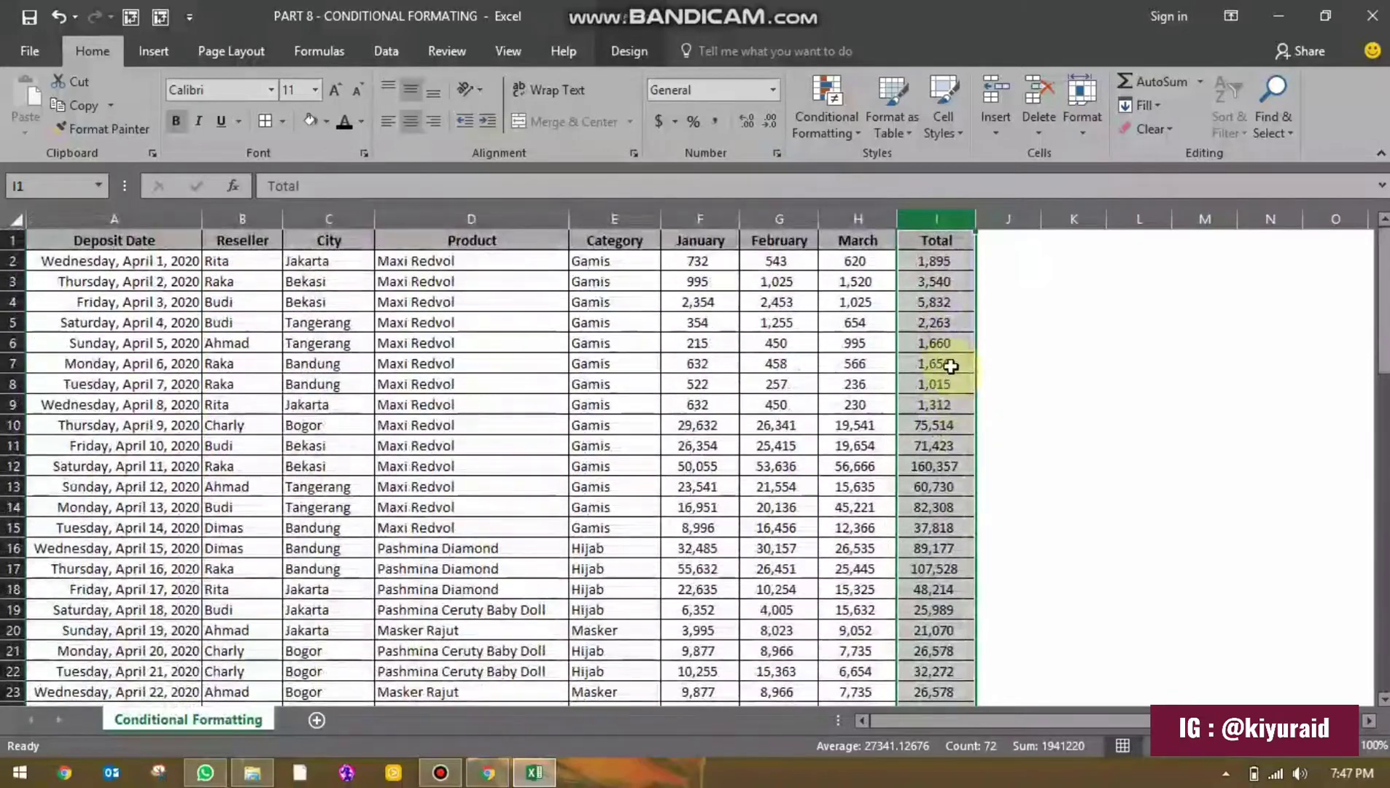
click(837, 123)
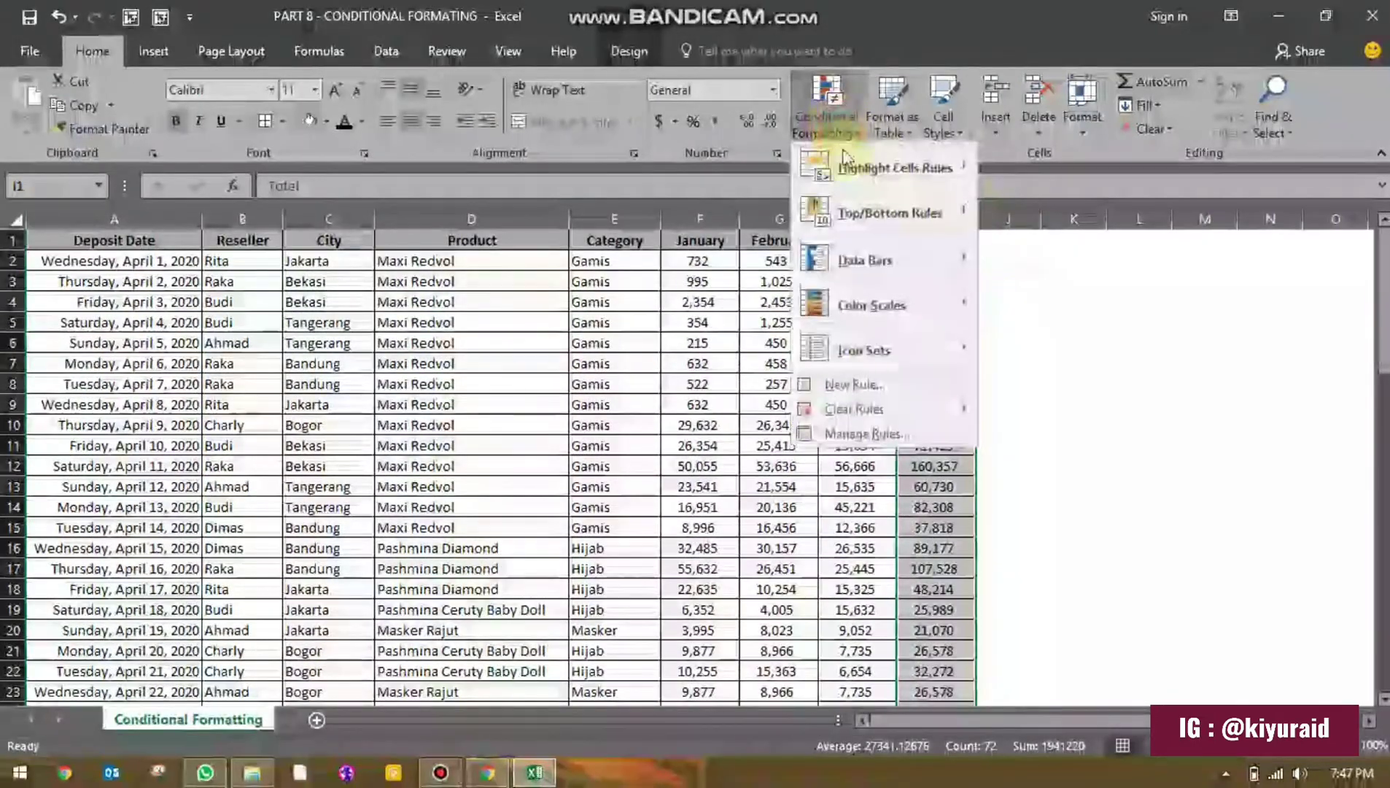
mouse_move(889, 210)
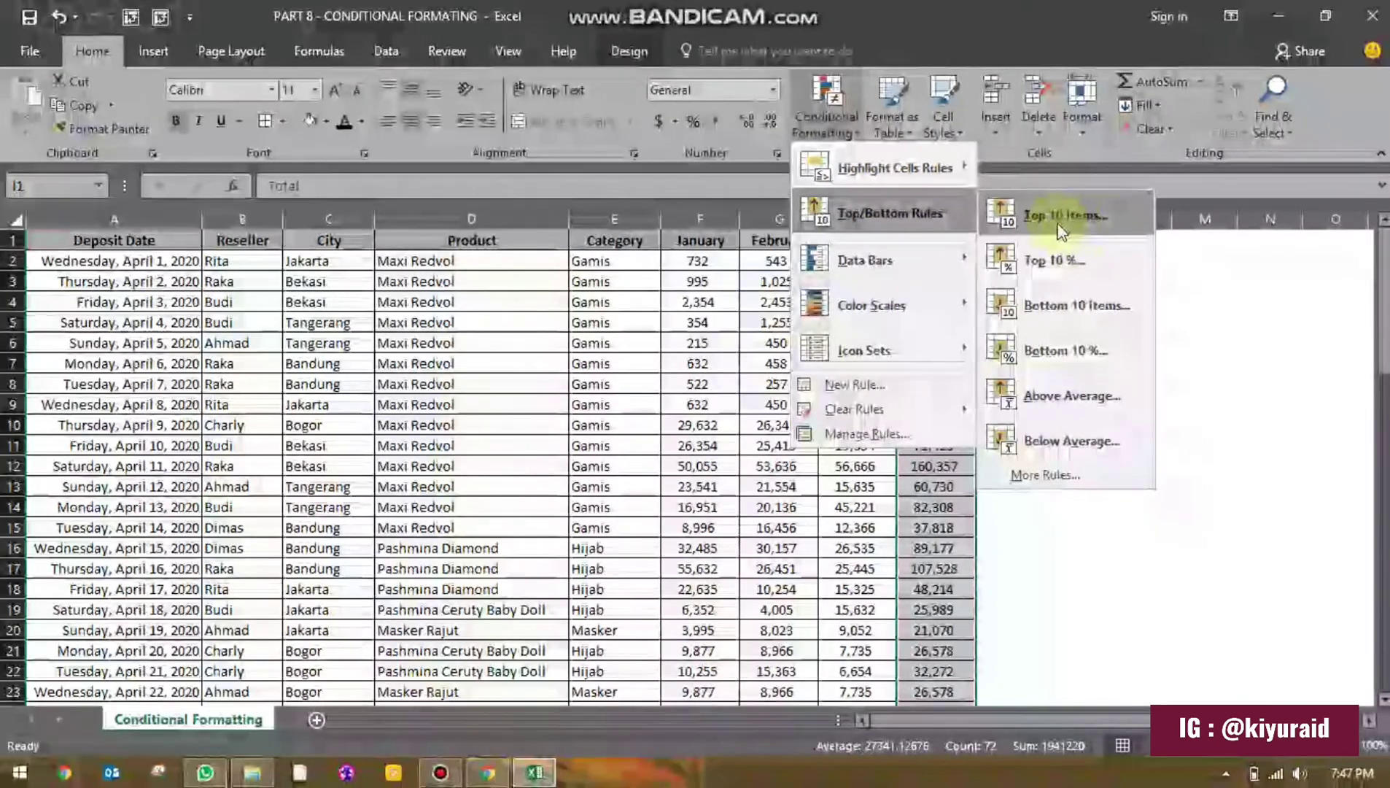
click(1058, 226)
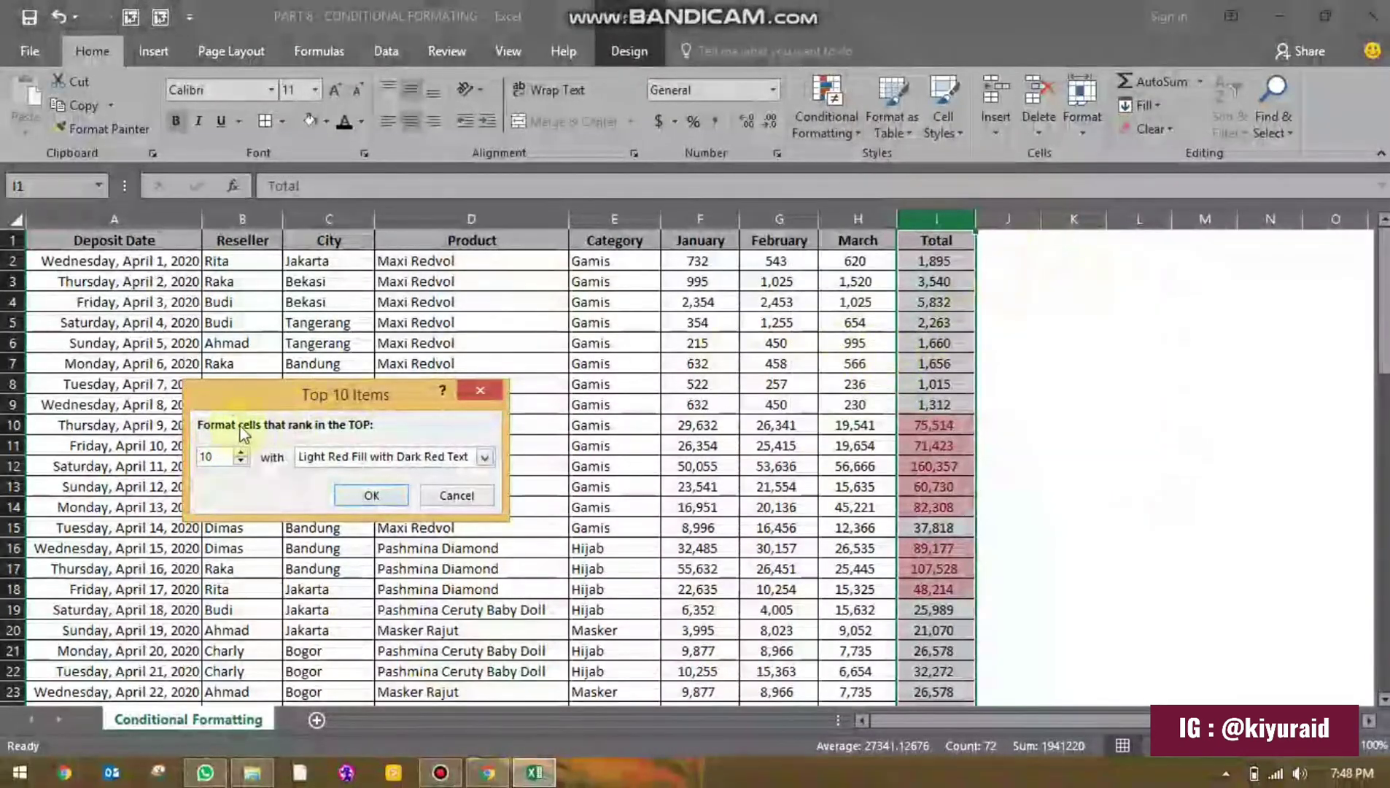
drag(286, 405, 1106, 386)
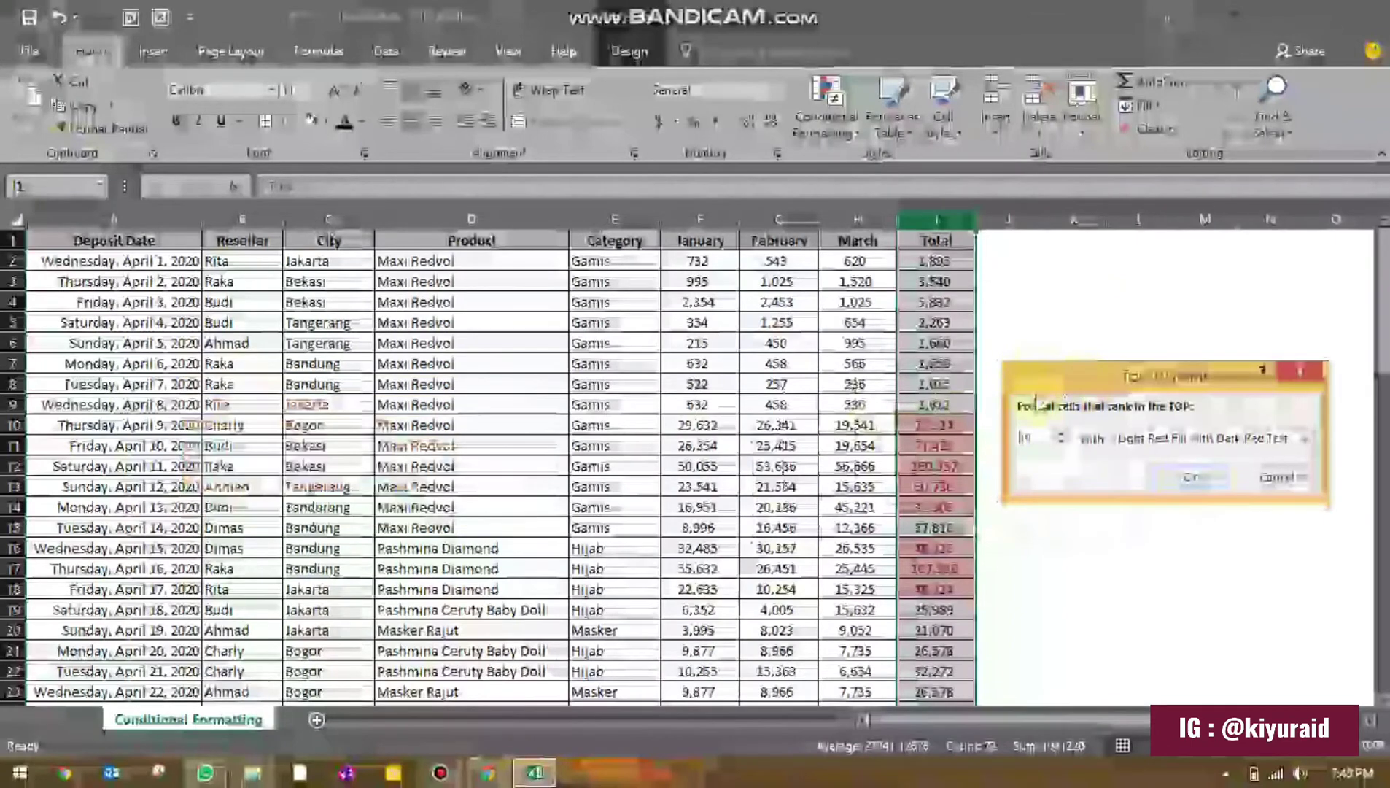
click(1062, 434)
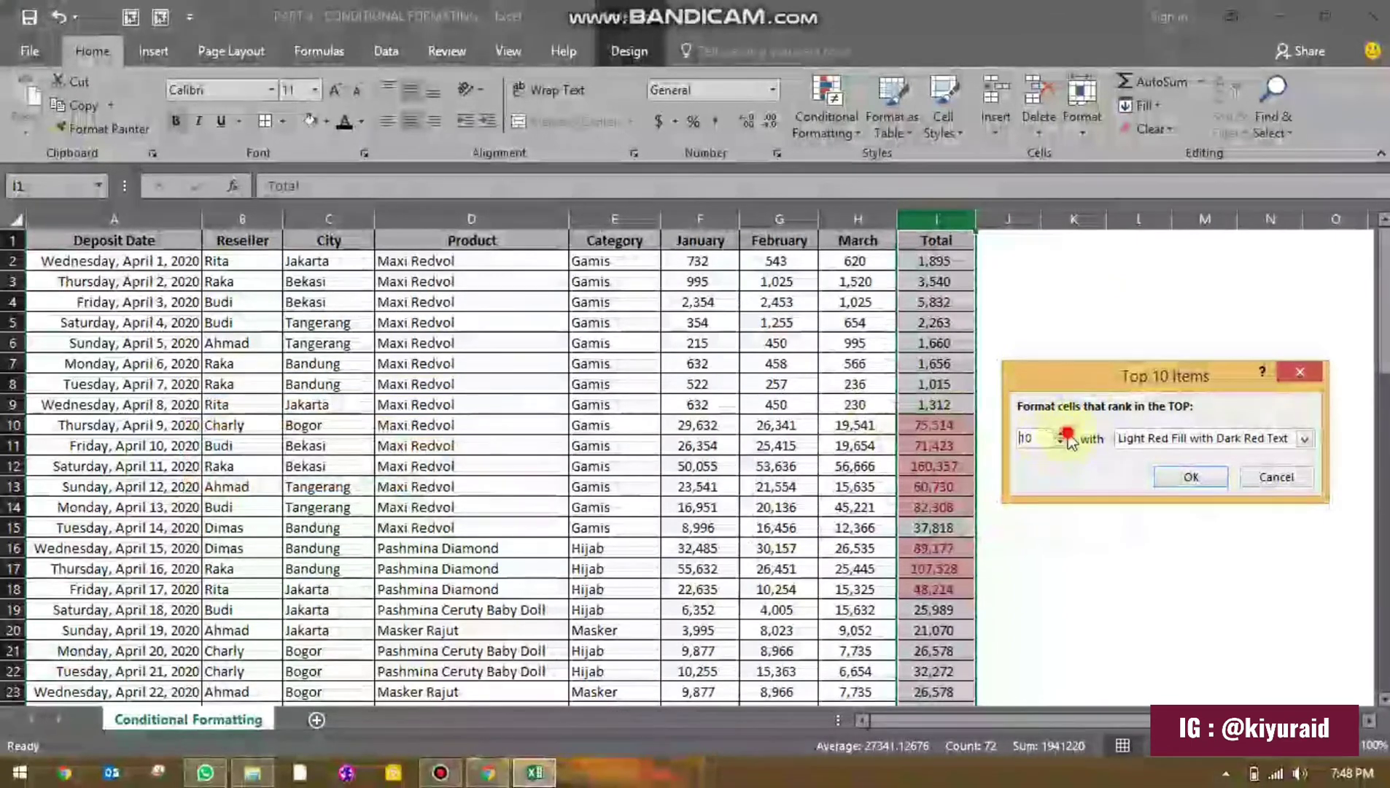
click(1062, 434)
click(1062, 434)
click(1062, 435)
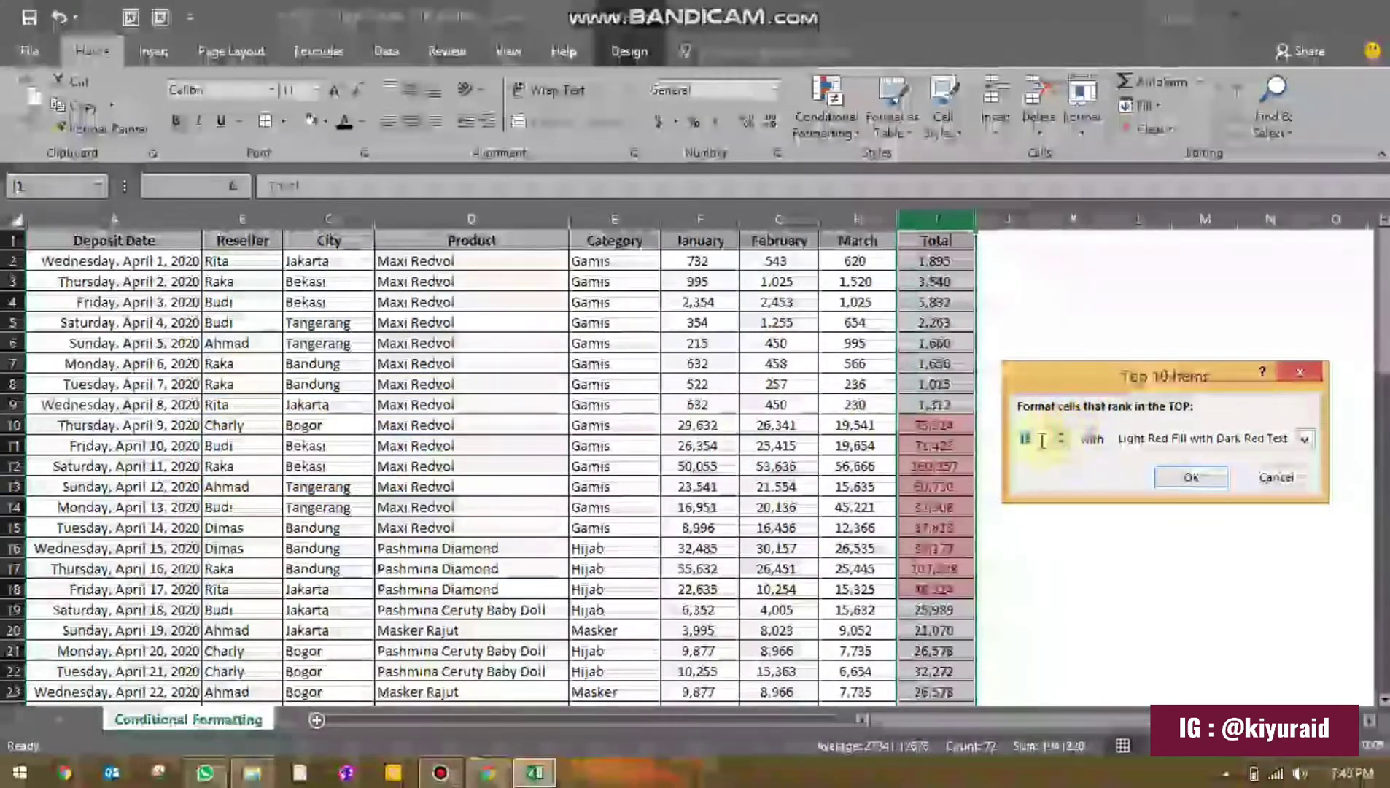
click(1061, 435)
text(5)
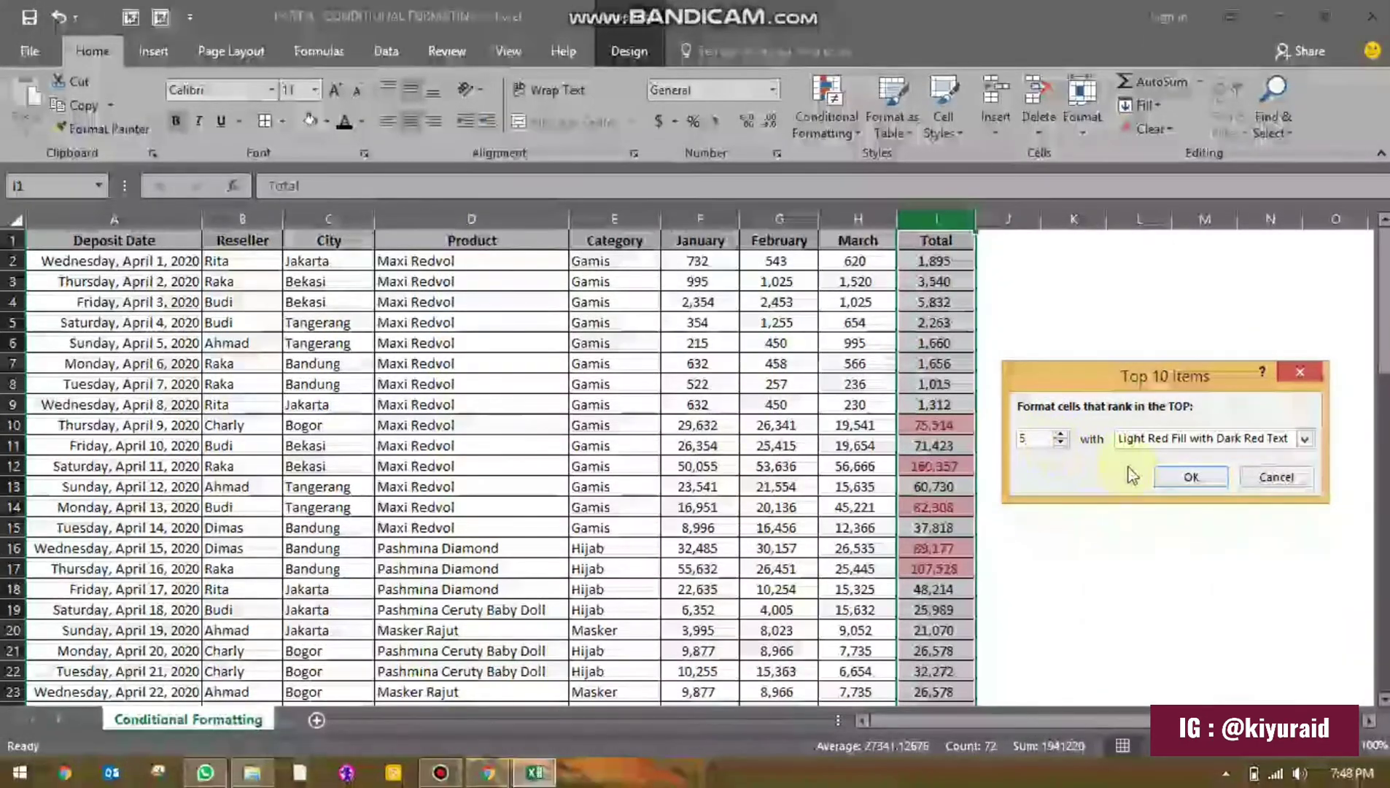
click(1190, 476)
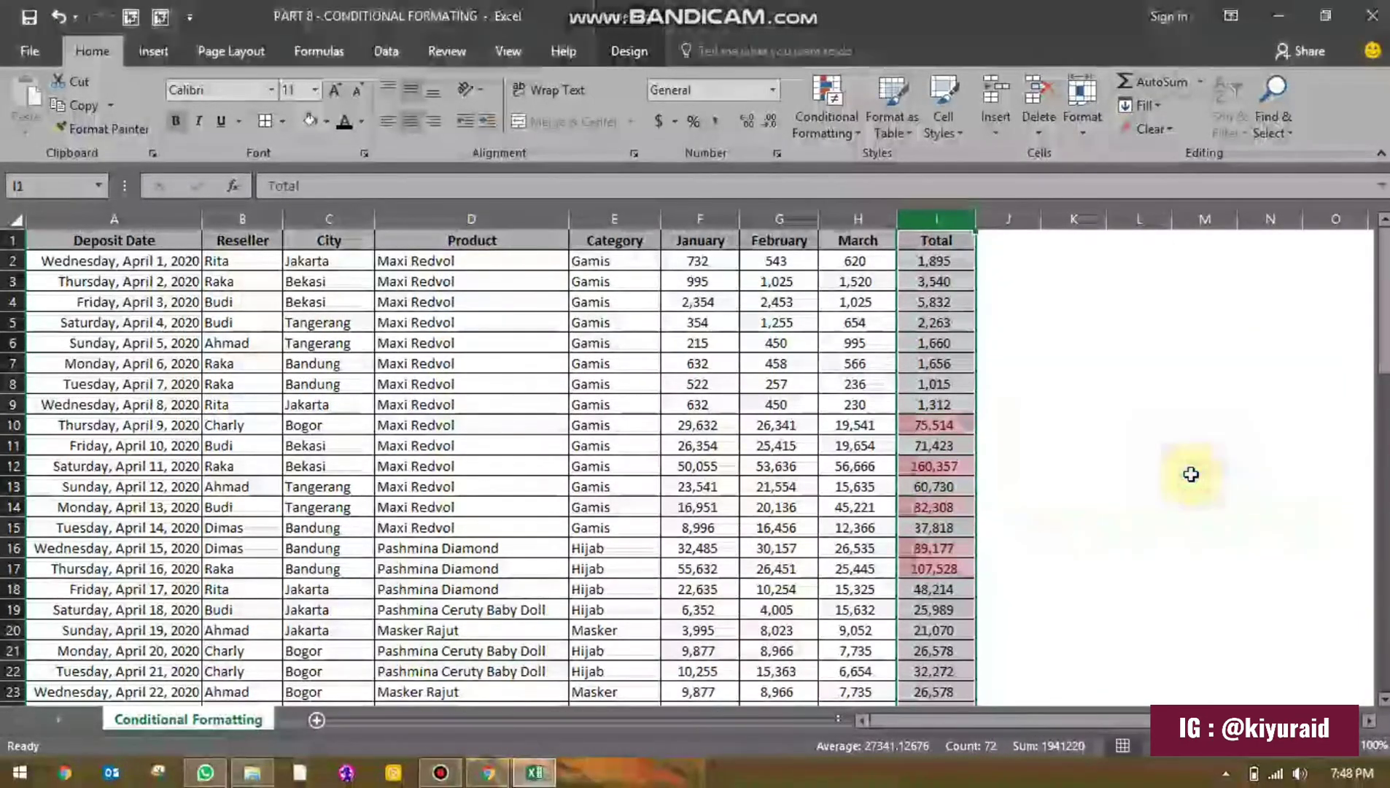
Step: Examine the Total column down the sheet for the values highlighted as the top 5
scroll(948, 428, down, 10)
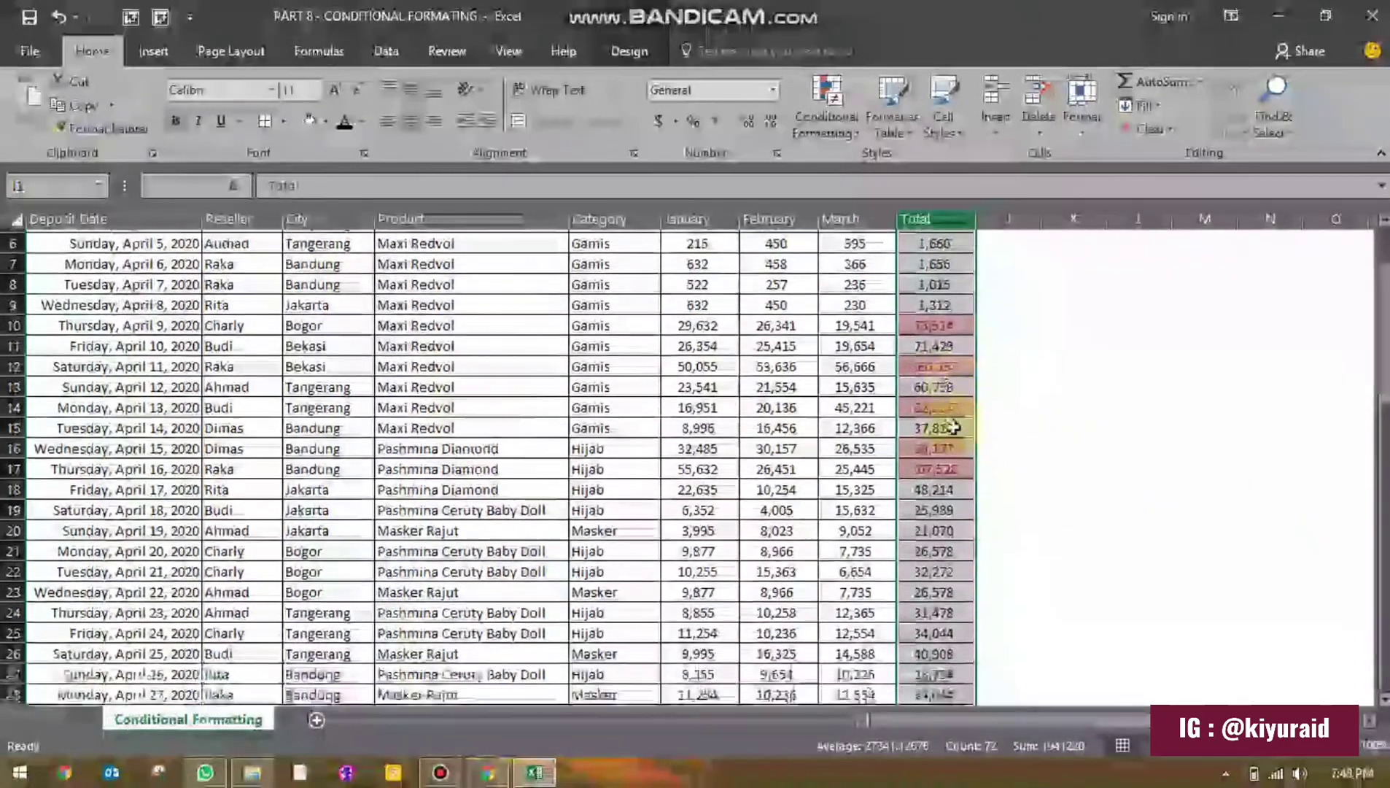
scroll(937, 467, up, 10)
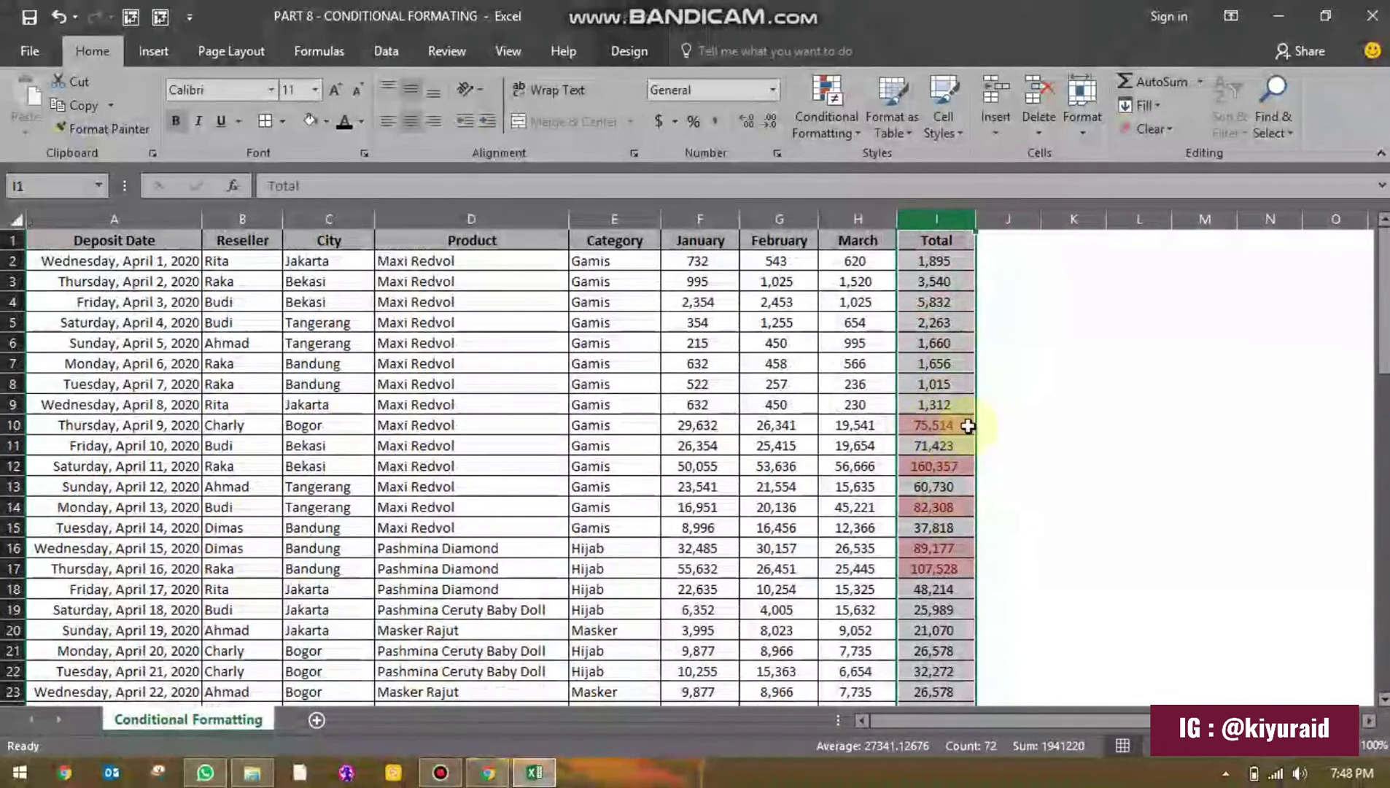
click(933, 466)
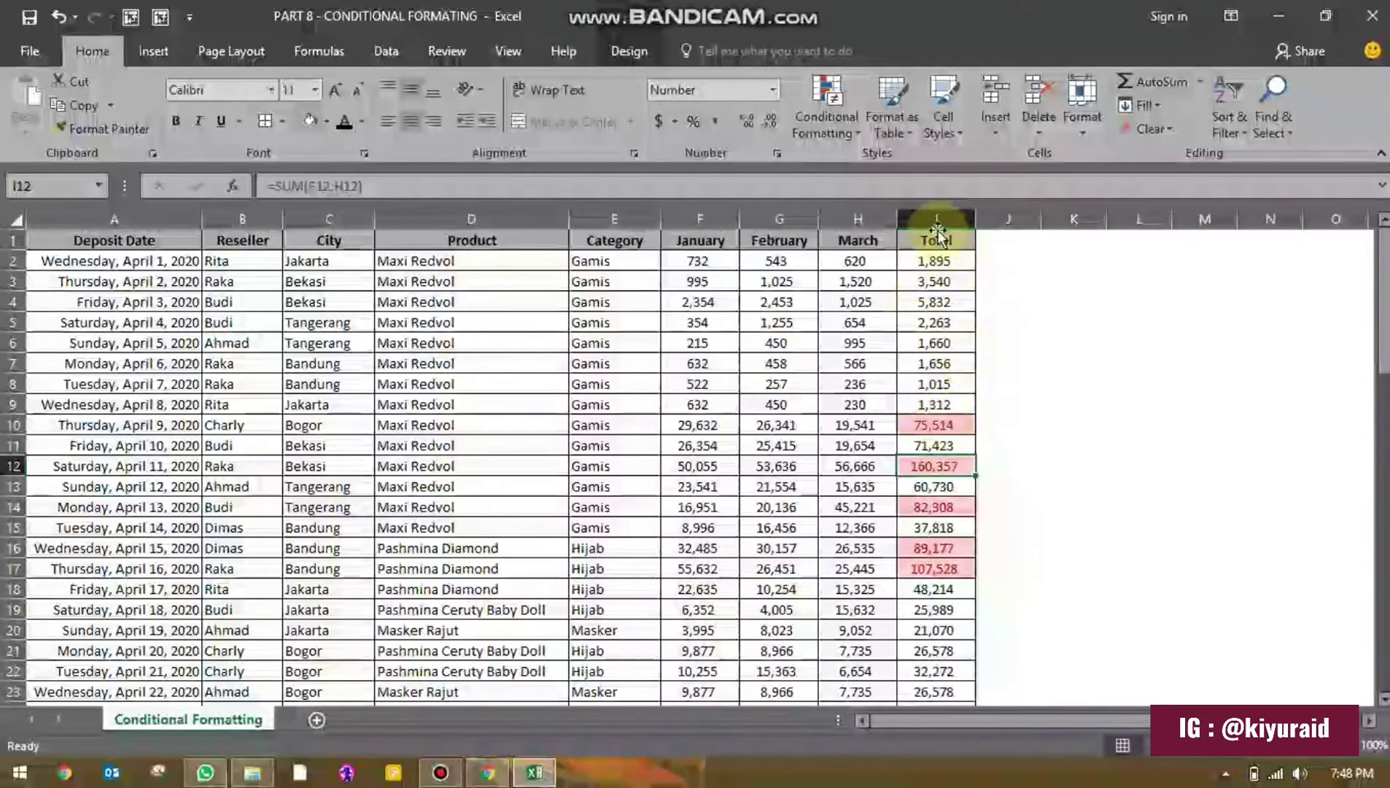
drag(937, 230, 947, 528)
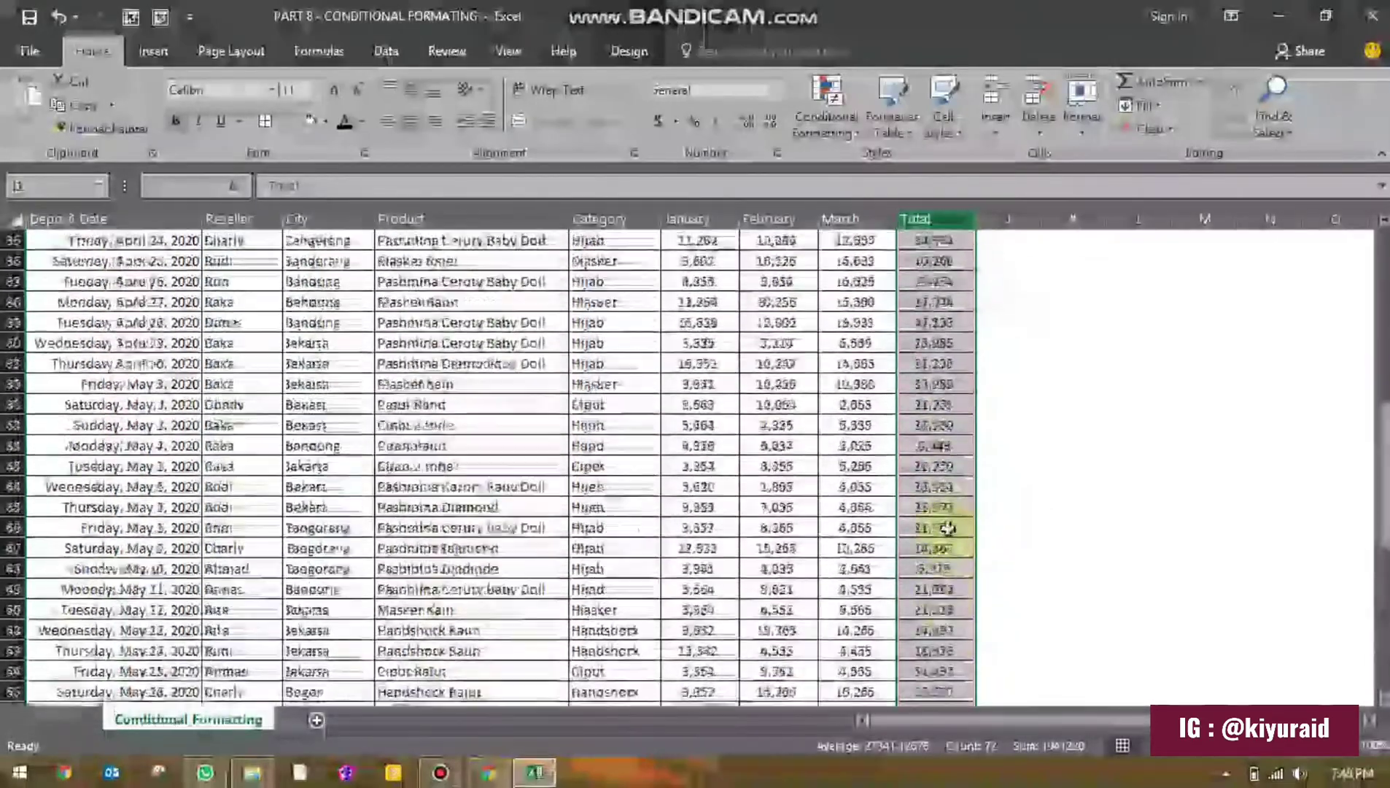
scroll(941, 481, up, 12)
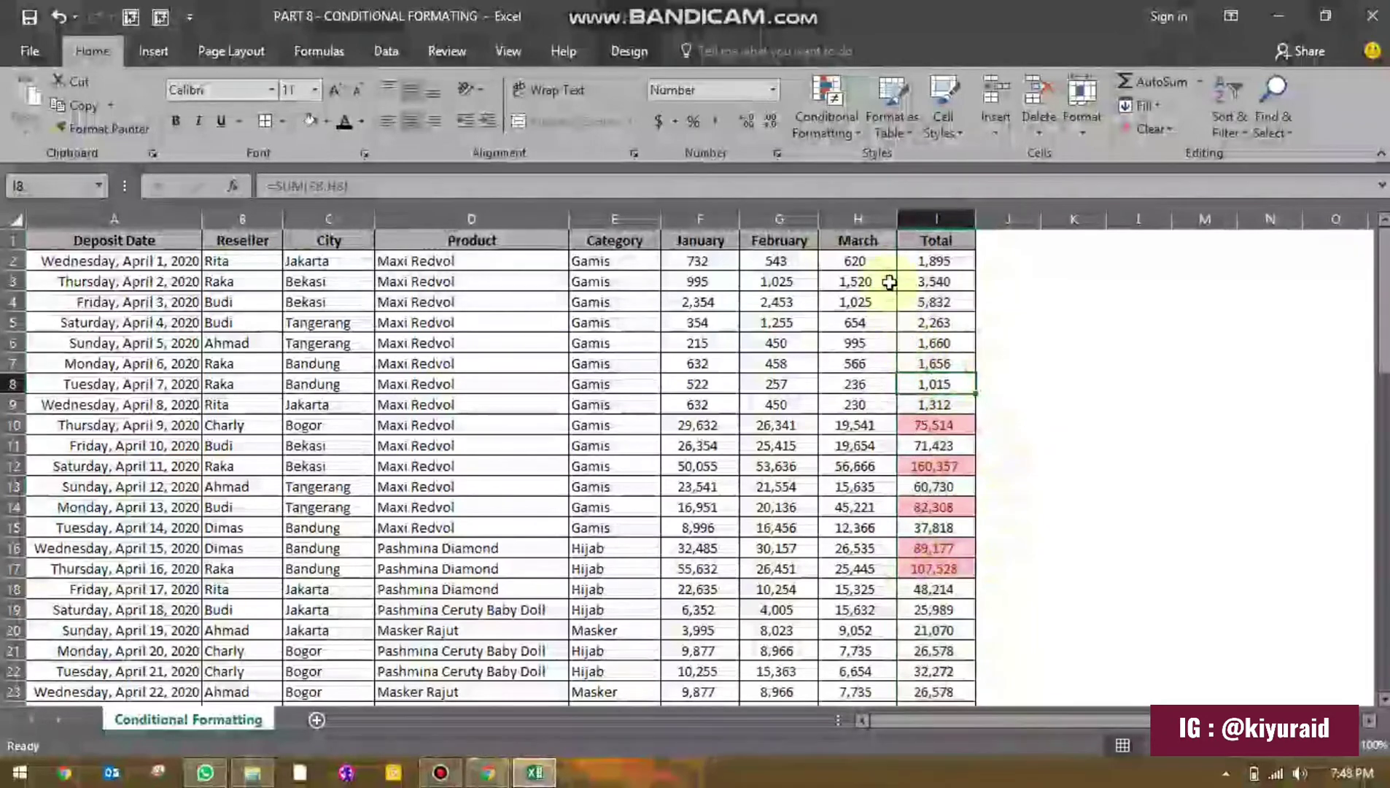
Step: Highlight the top 10% of the March column's data, excluding the header, using Light Red Fill with Dark Red Text
click(860, 257)
click(866, 214)
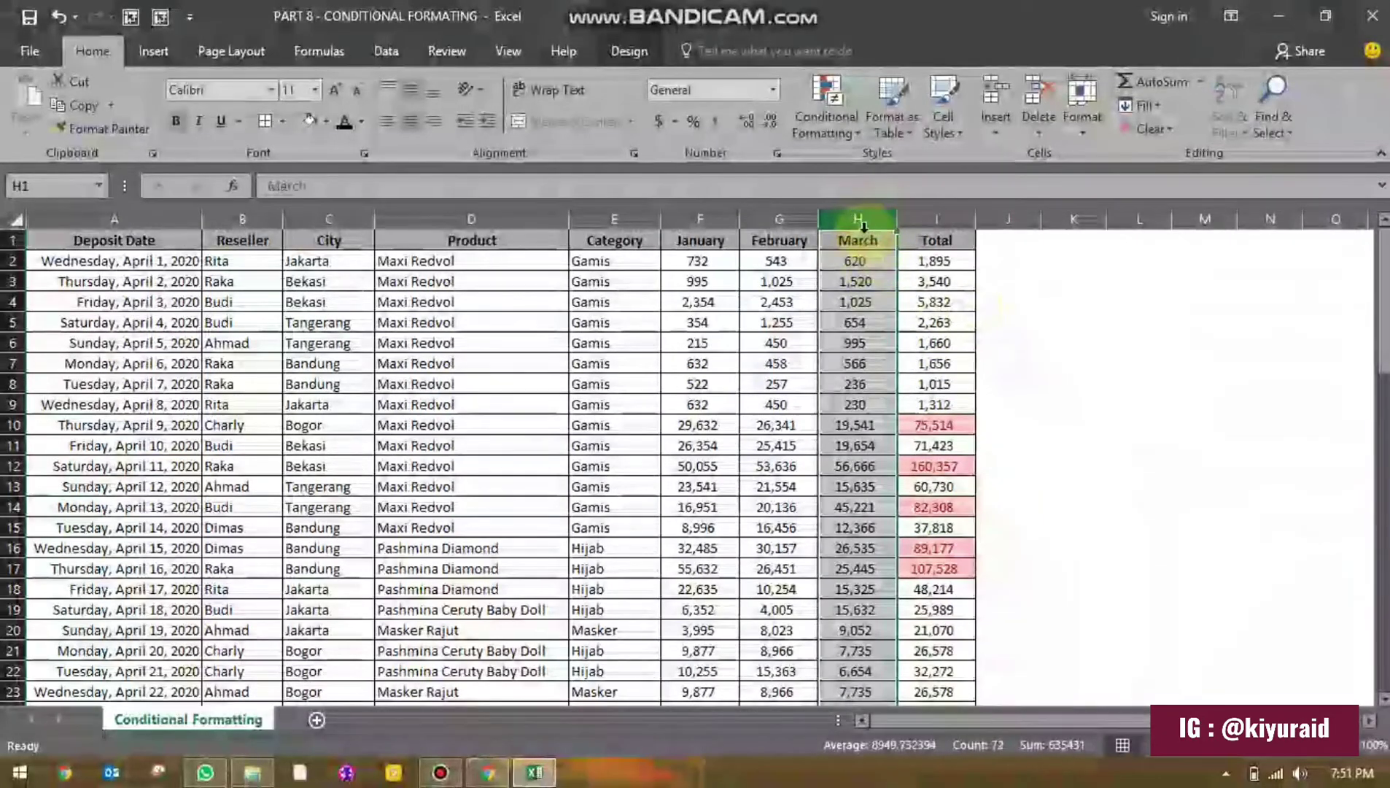
click(859, 233)
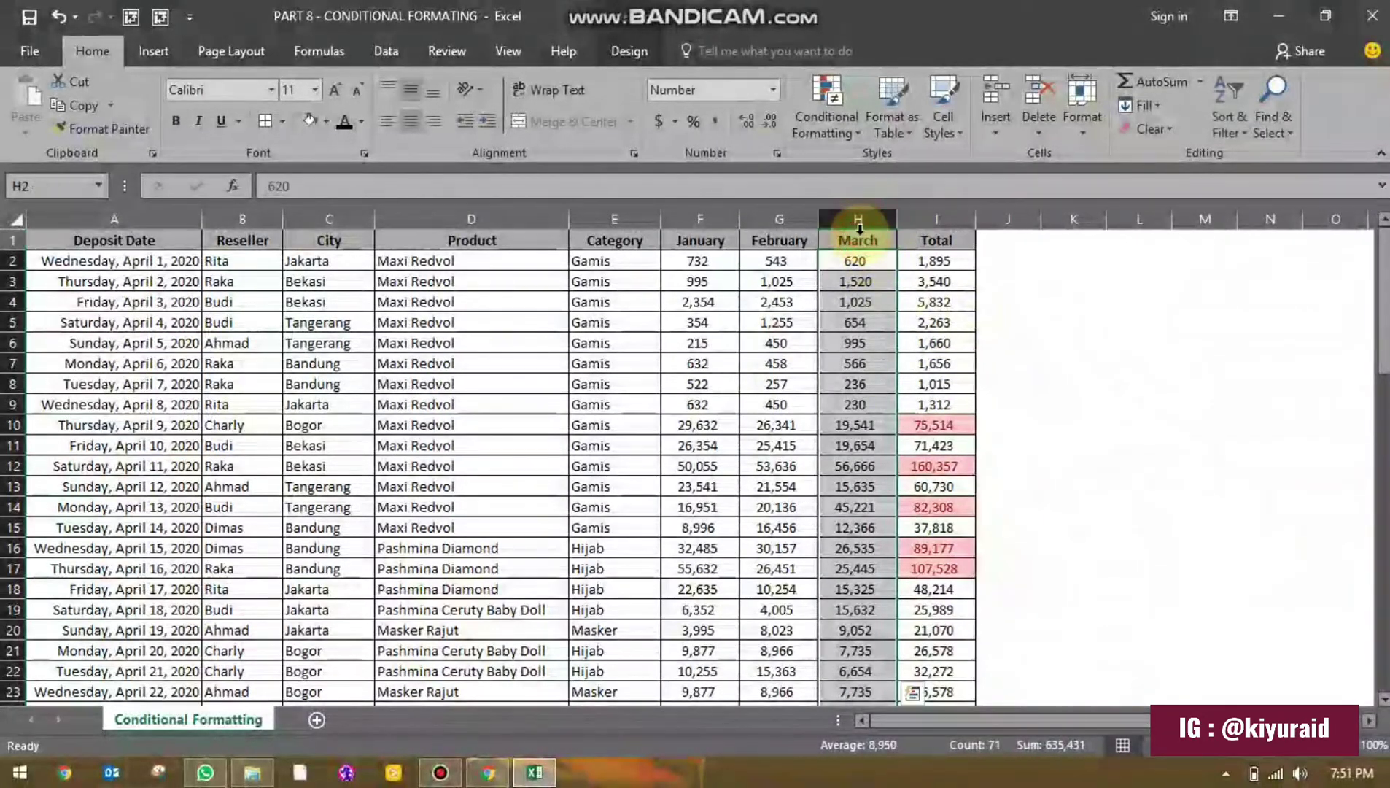
click(835, 126)
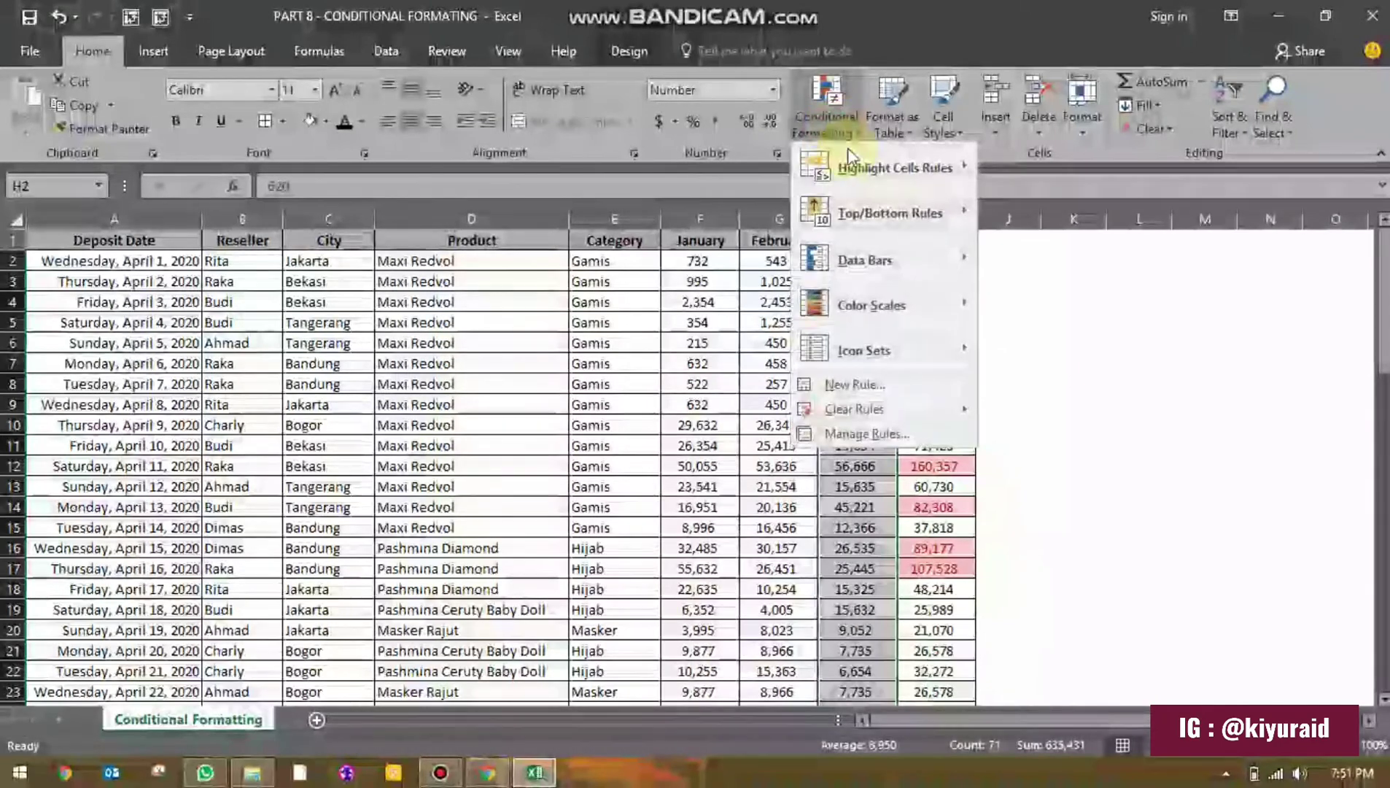
mouse_move(883, 219)
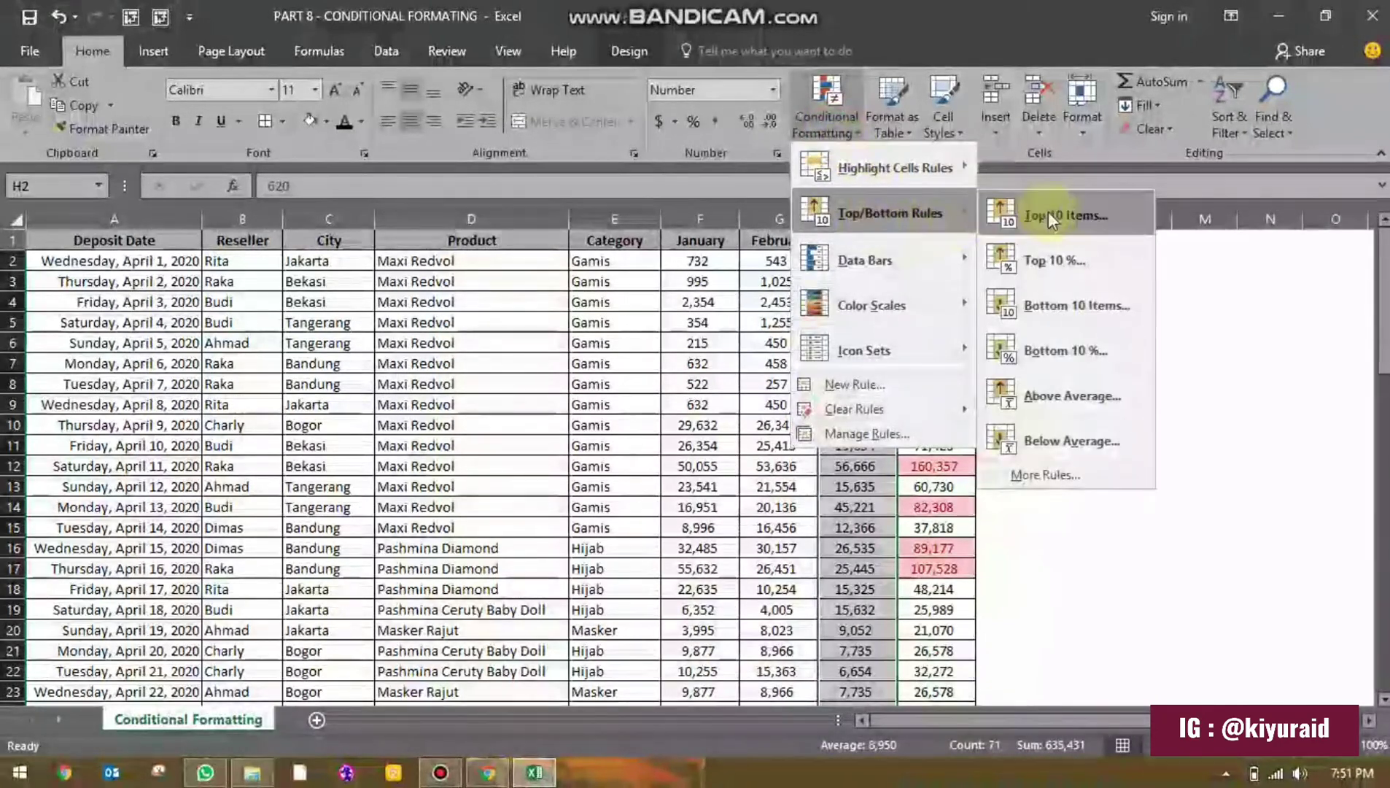
click(1069, 261)
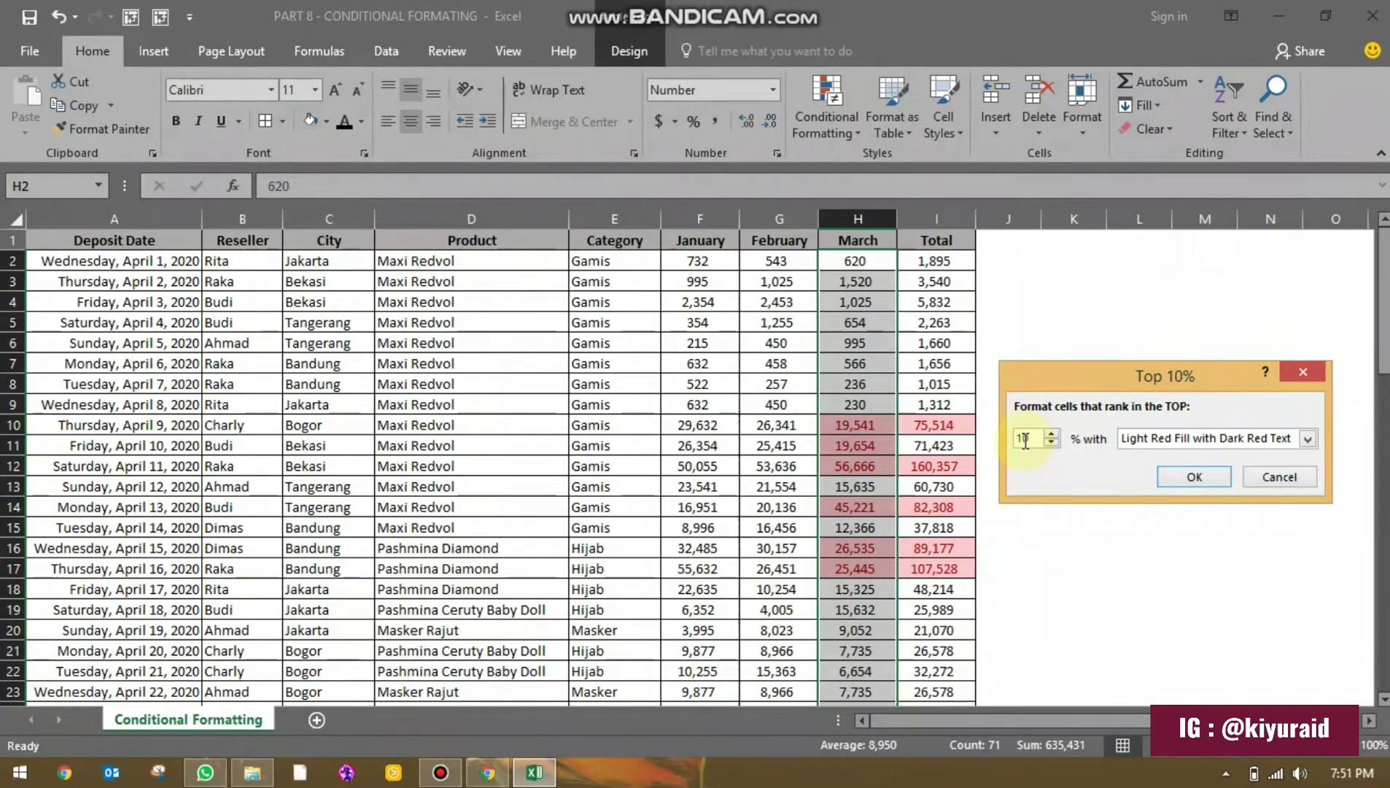
click(1178, 478)
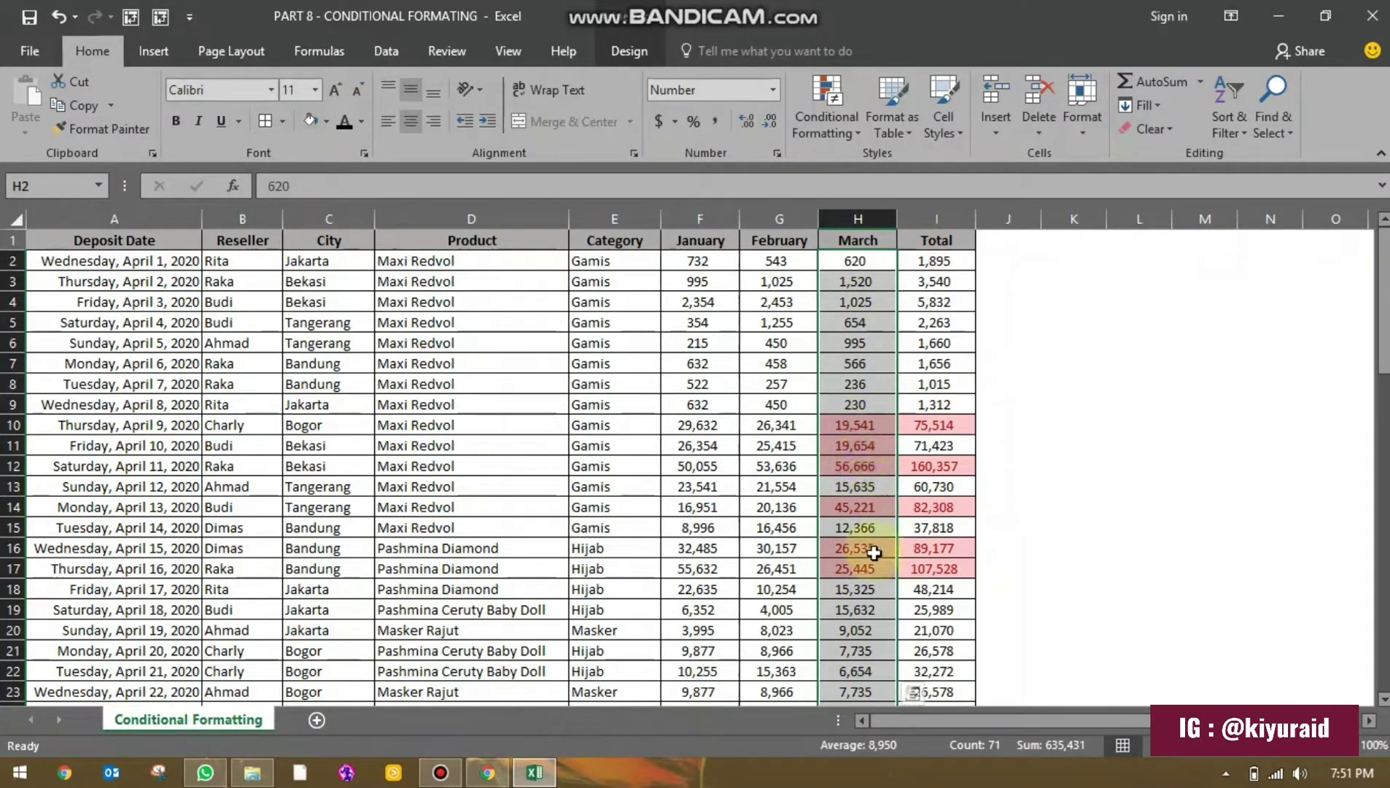
Step: Examine the March column down to the last table row for values highlighted as the top 10%
scroll(873, 553, down, 14)
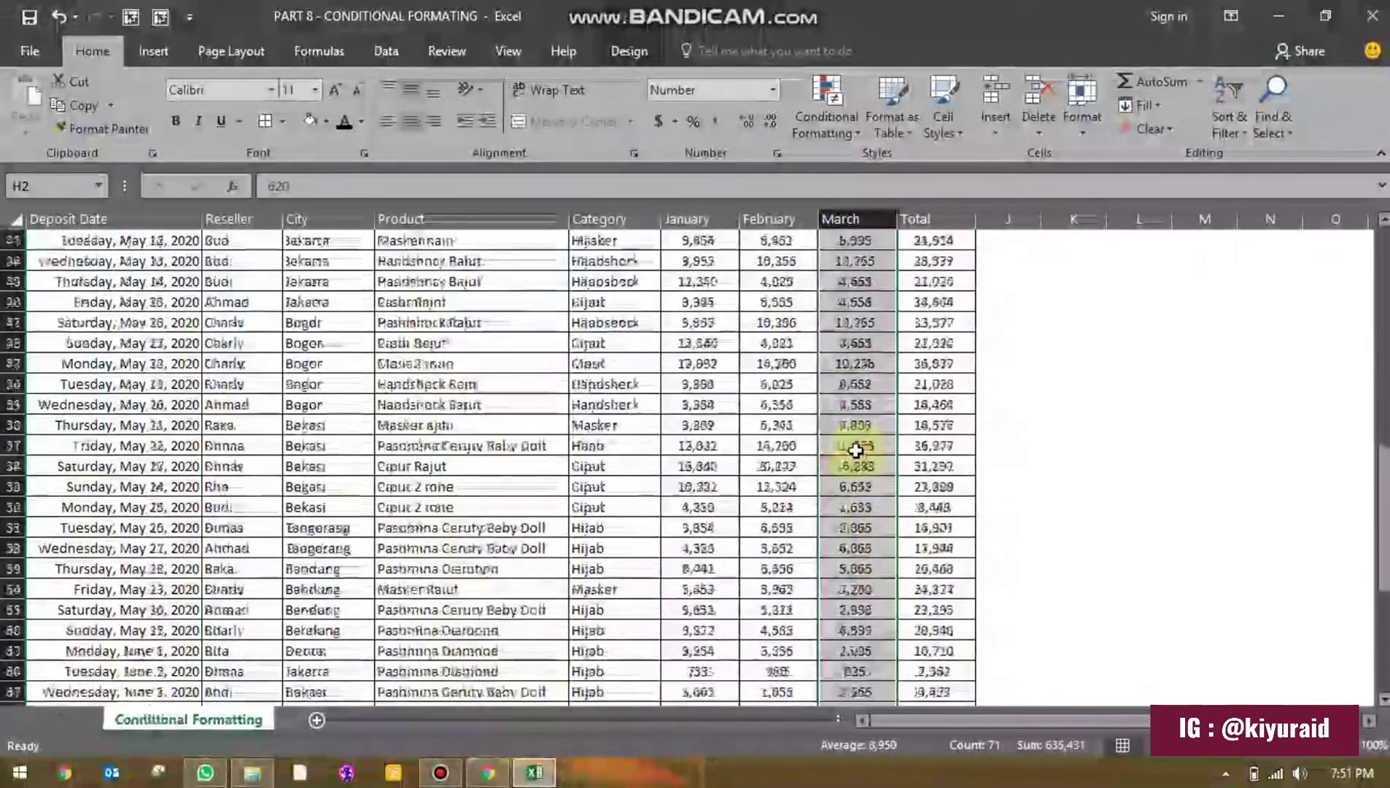
scroll(855, 450, down, 6)
scroll(856, 450, up, 19)
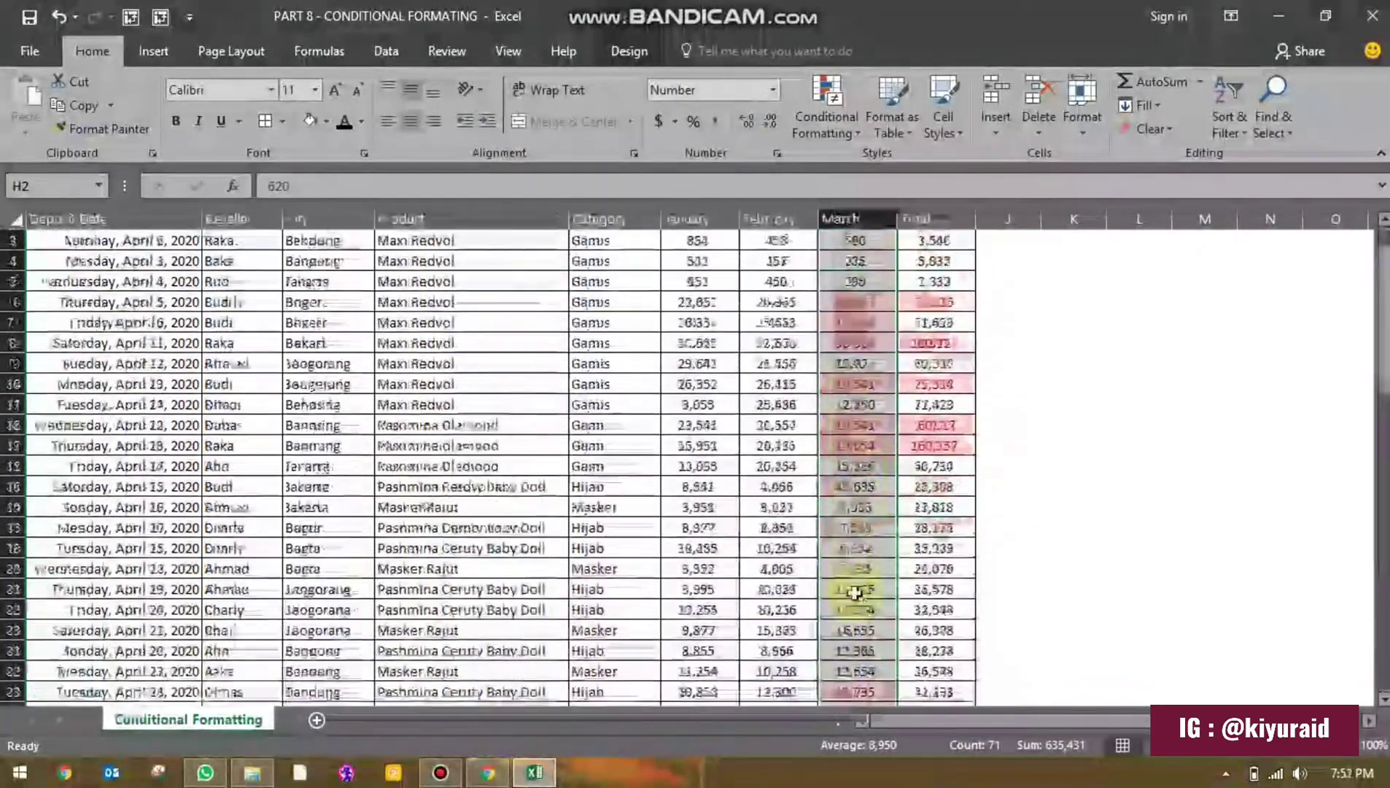
scroll(856, 593, down, 4)
scroll(863, 516, up, 4)
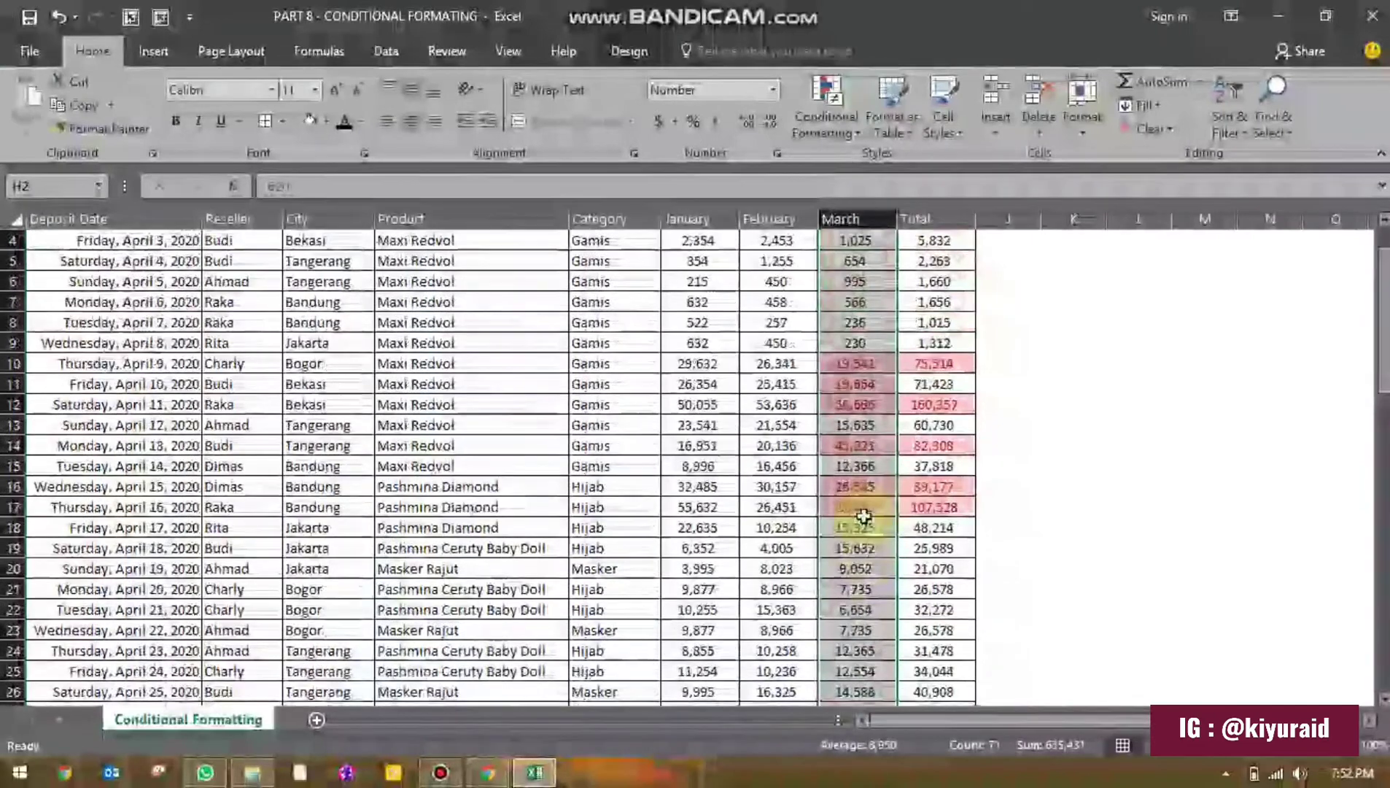
scroll(863, 517, down, 1)
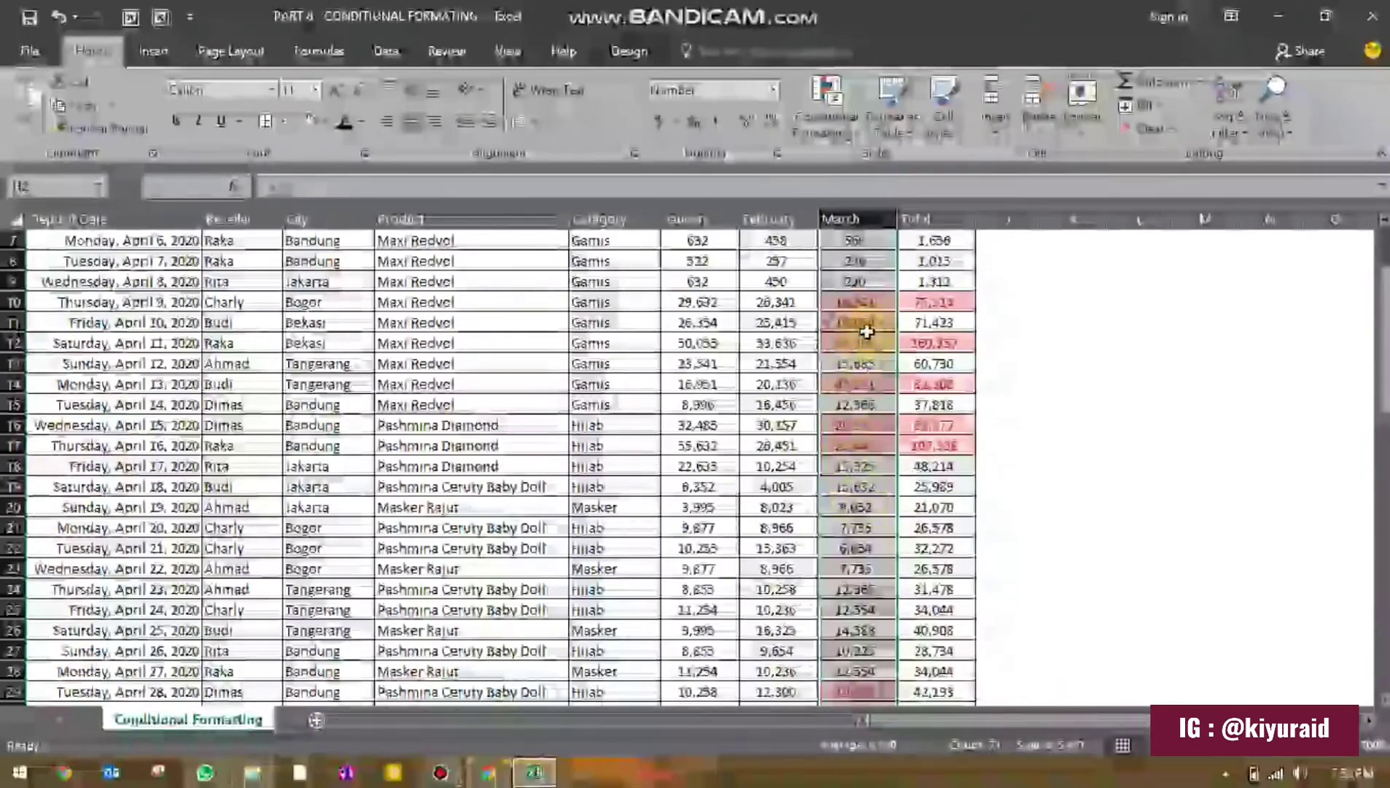
scroll(879, 431, up, 2)
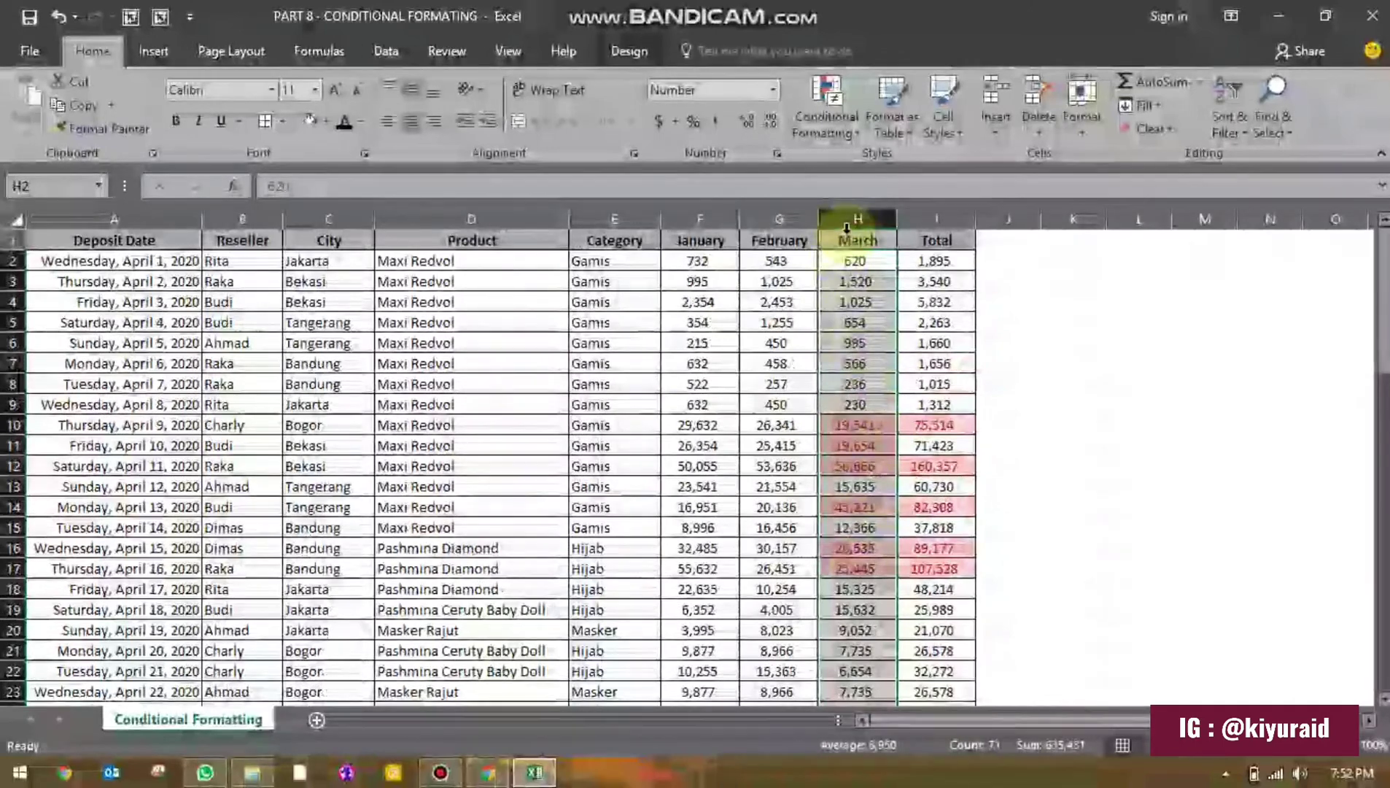
Step: Examine the February column down to its last row and review the Top/Bottom rule types available for its data
click(777, 219)
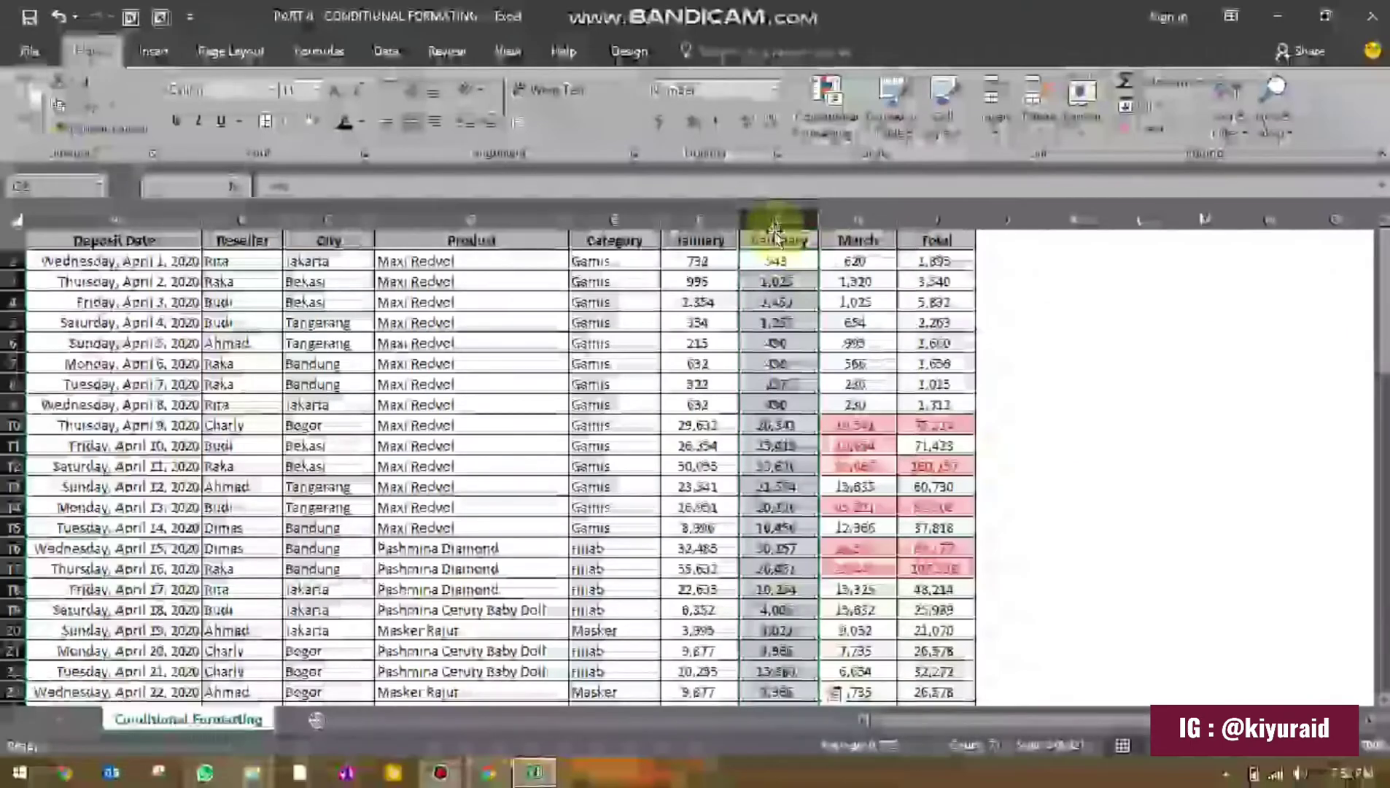
click(771, 231)
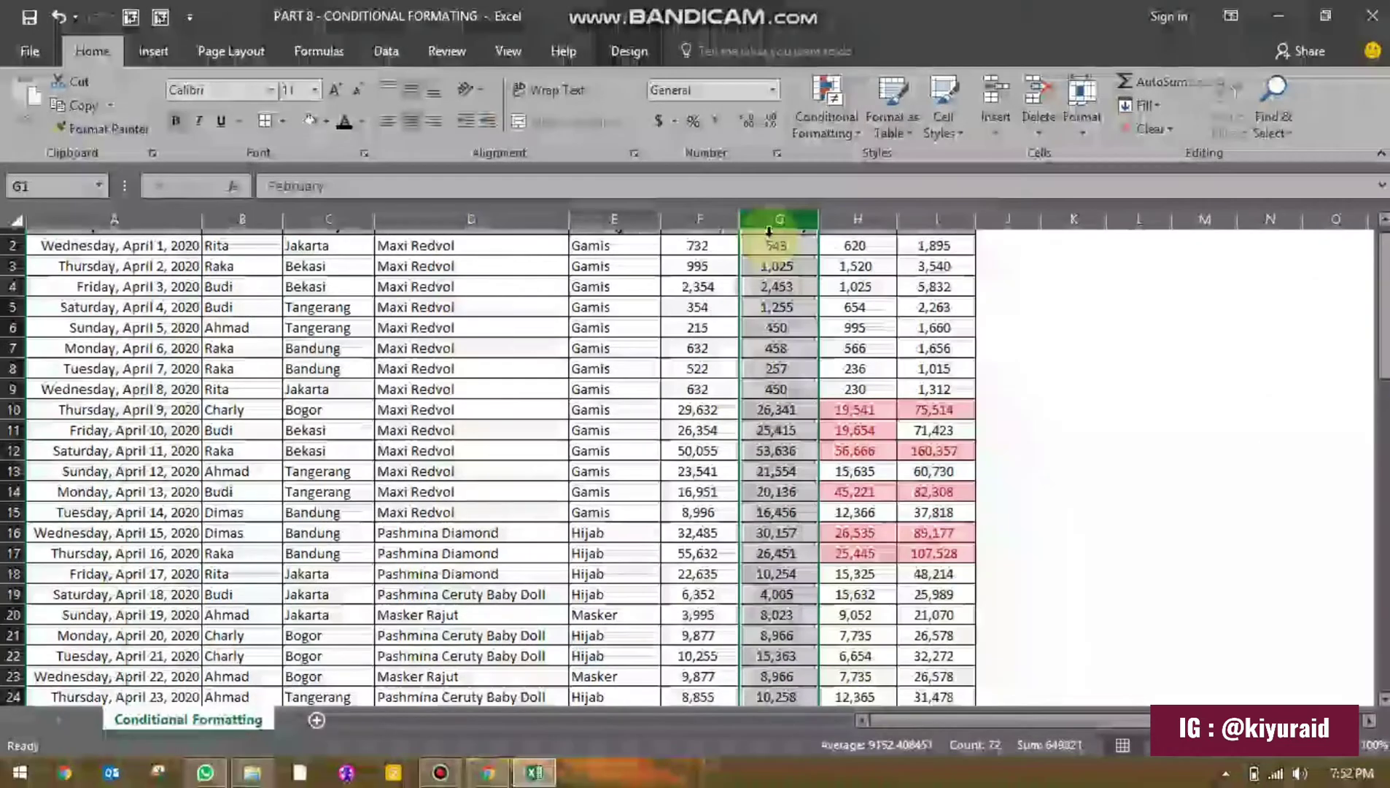
scroll(775, 241, down, 20)
scroll(779, 369, down, 1)
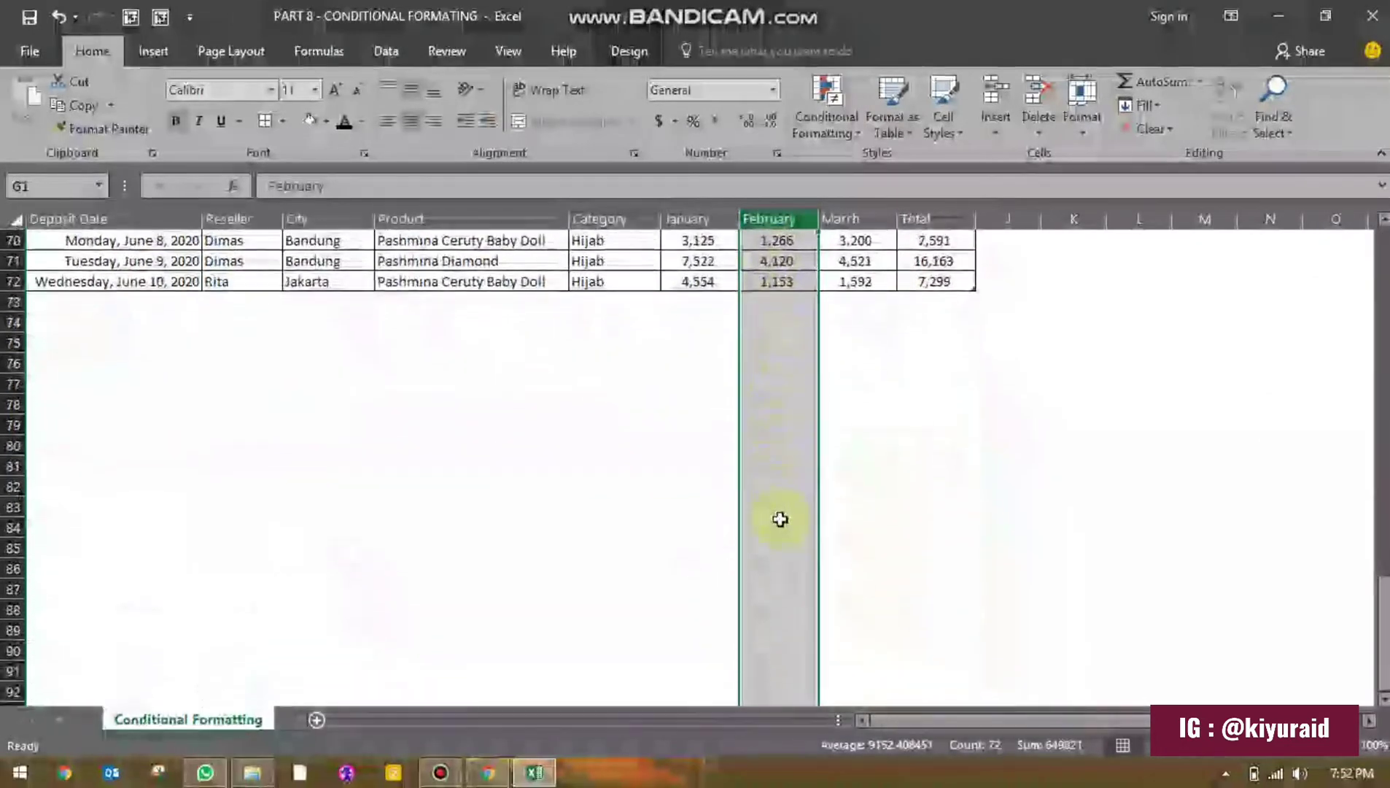
scroll(779, 518, up, 20)
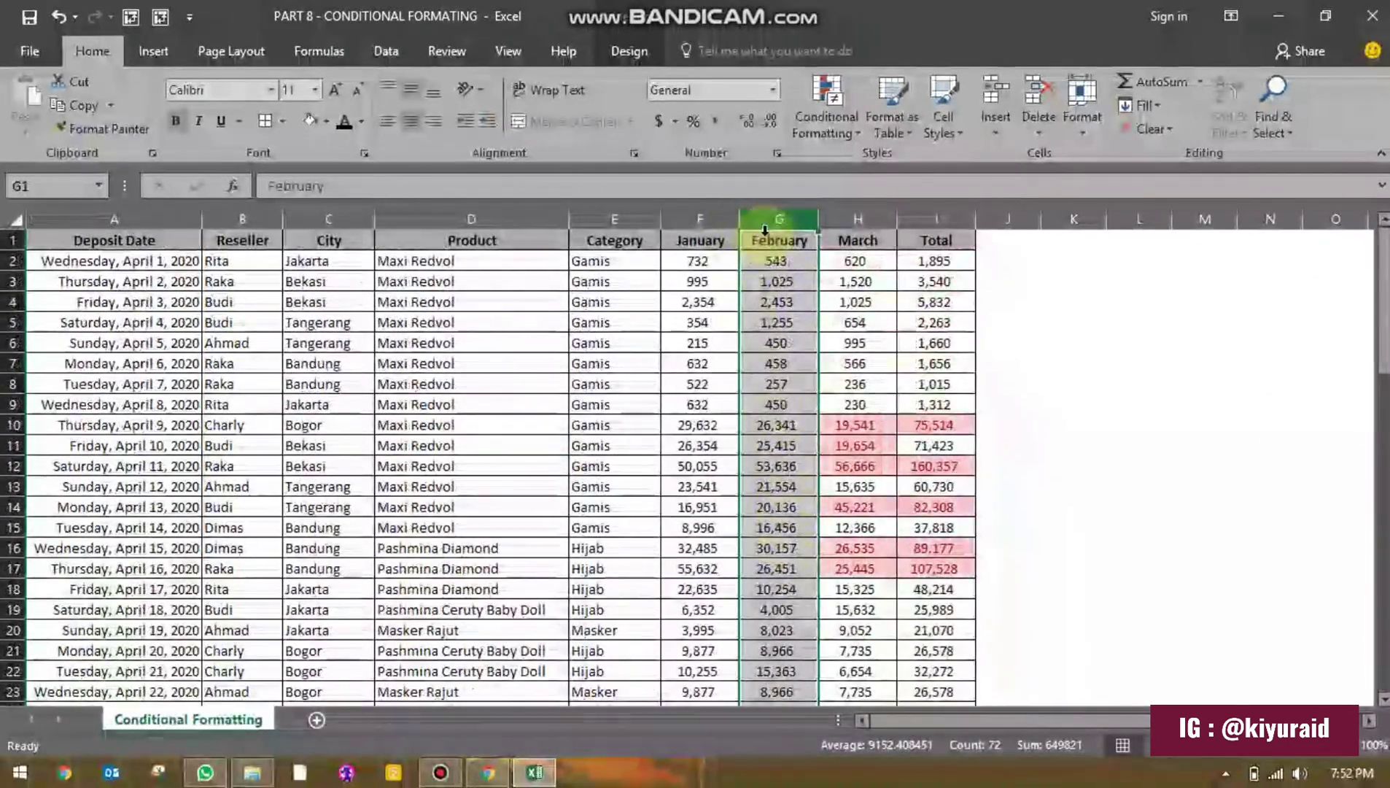
click(769, 231)
click(839, 113)
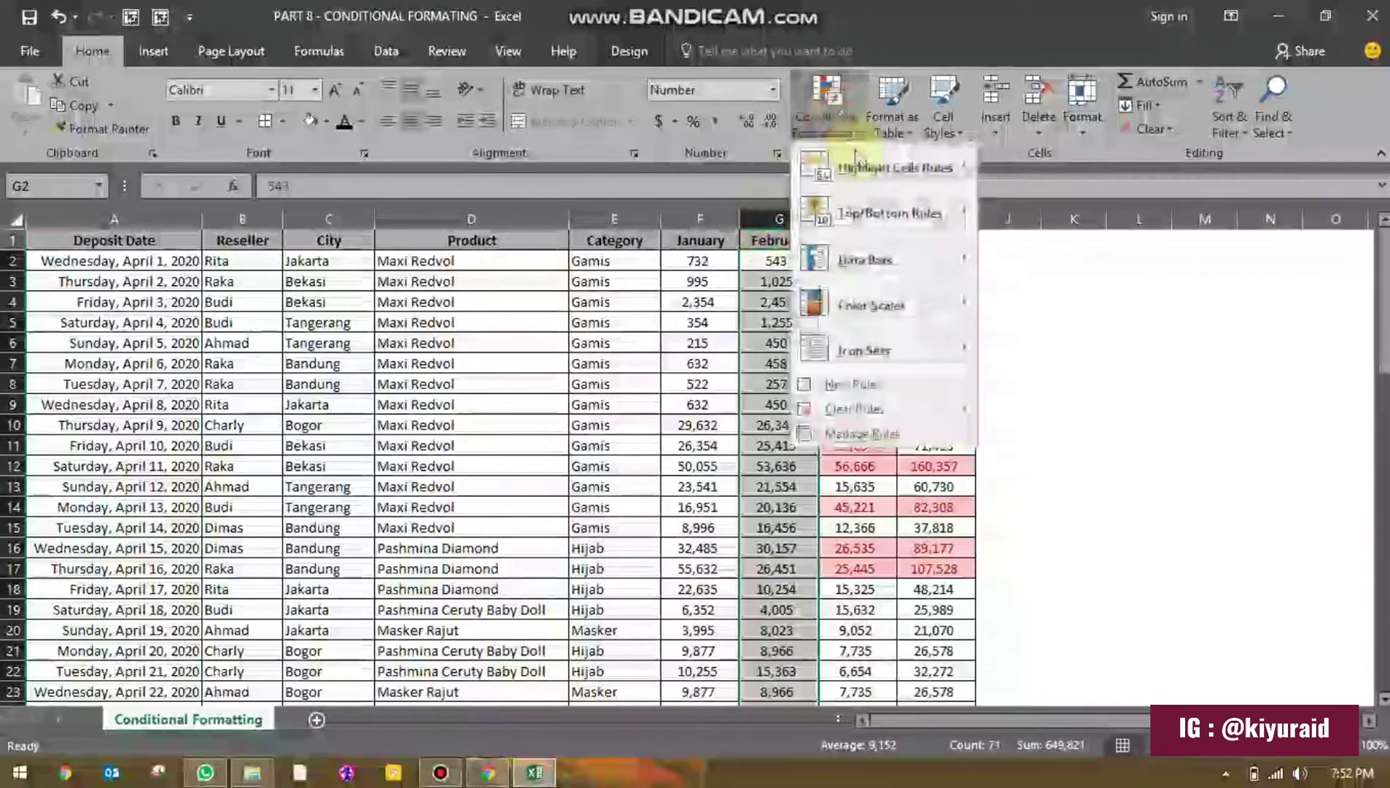
mouse_move(937, 210)
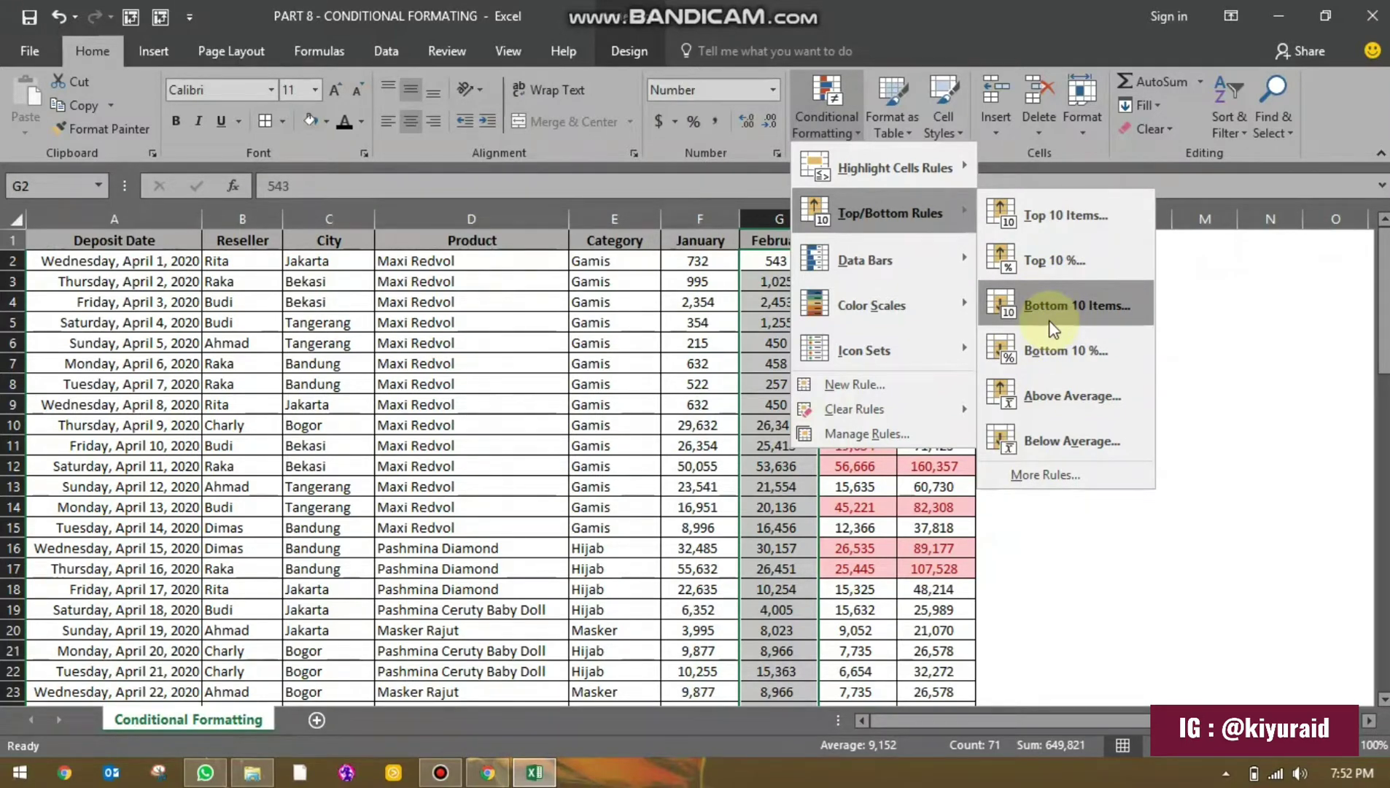
click(755, 214)
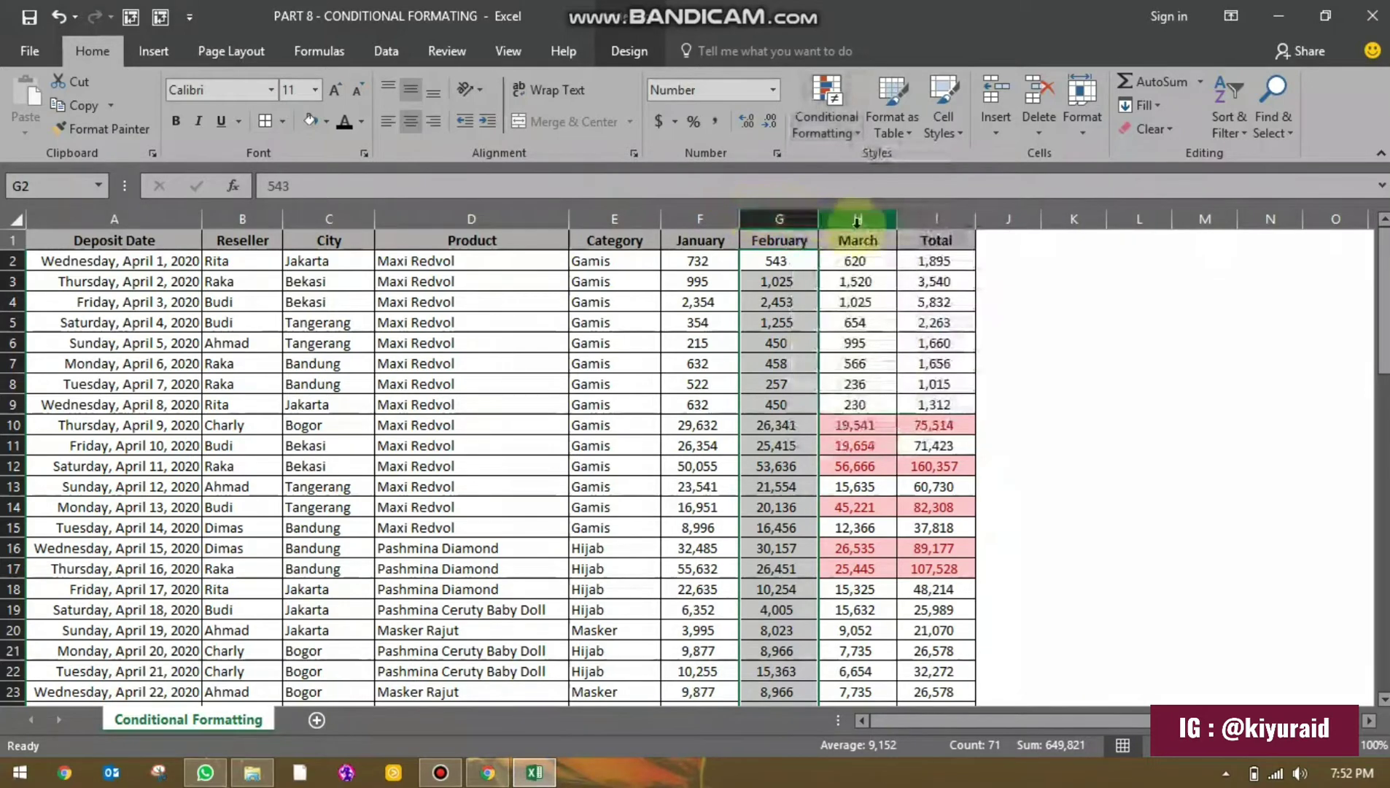
Step: Highlight the bottom 5 items of the Total column's data using Yellow Fill with Dark Yellow Text
click(932, 227)
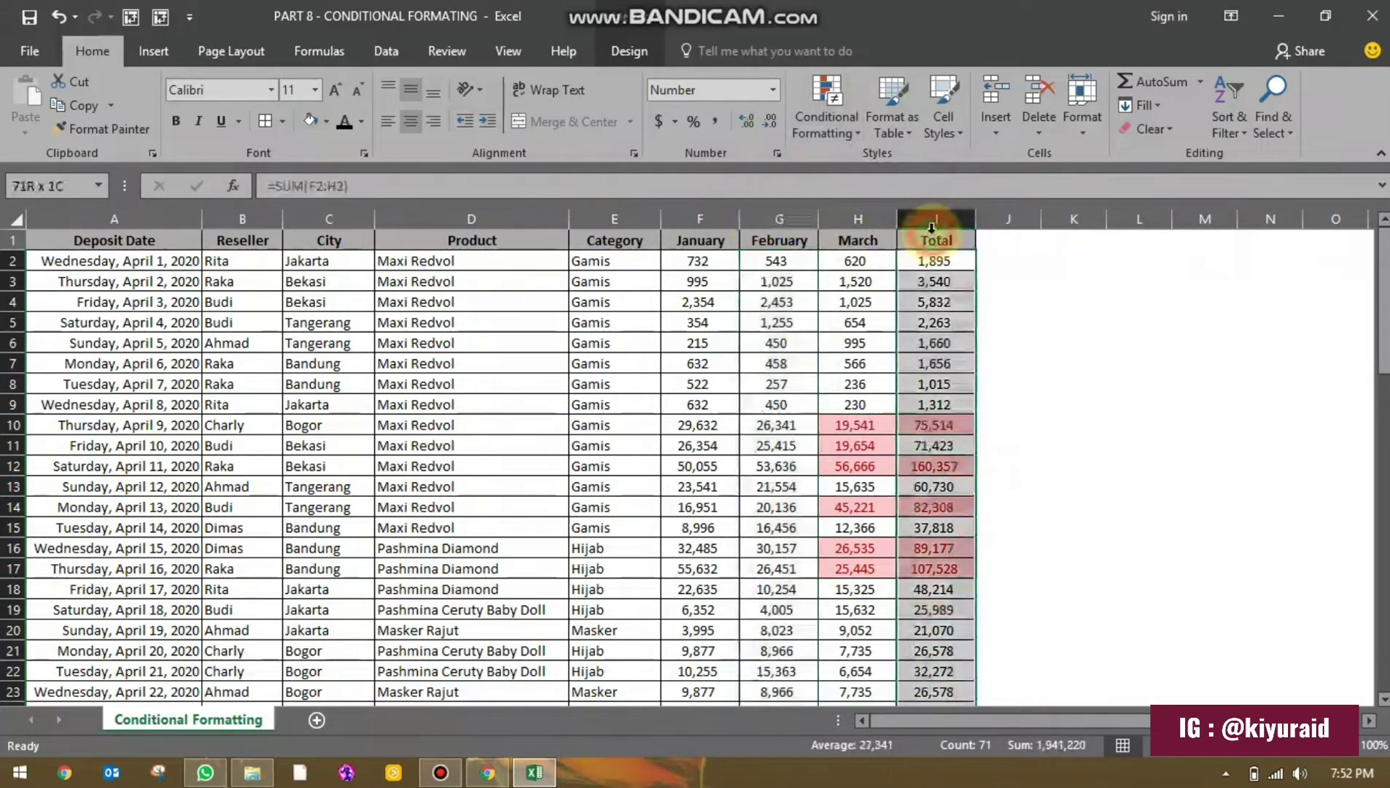
click(826, 109)
mouse_move(865, 199)
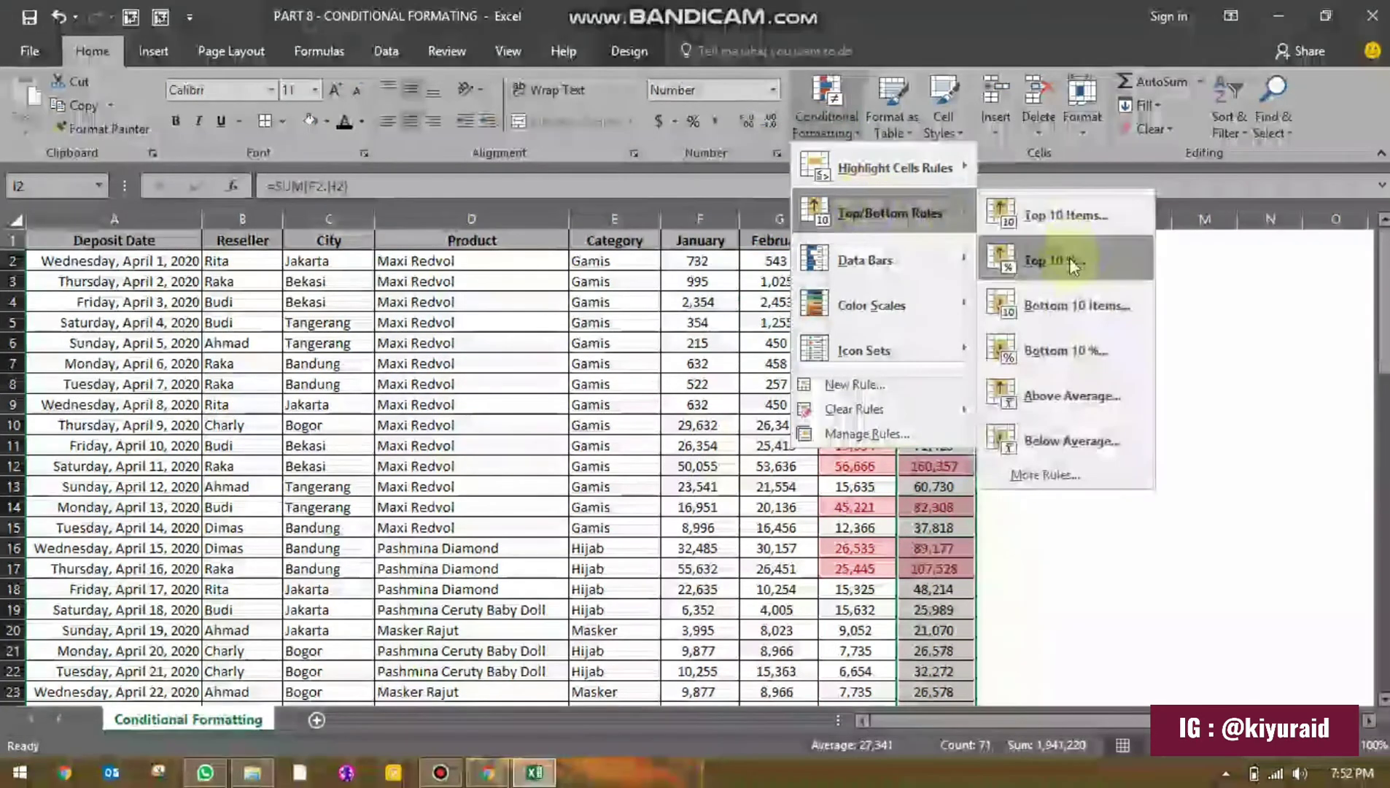
click(1070, 300)
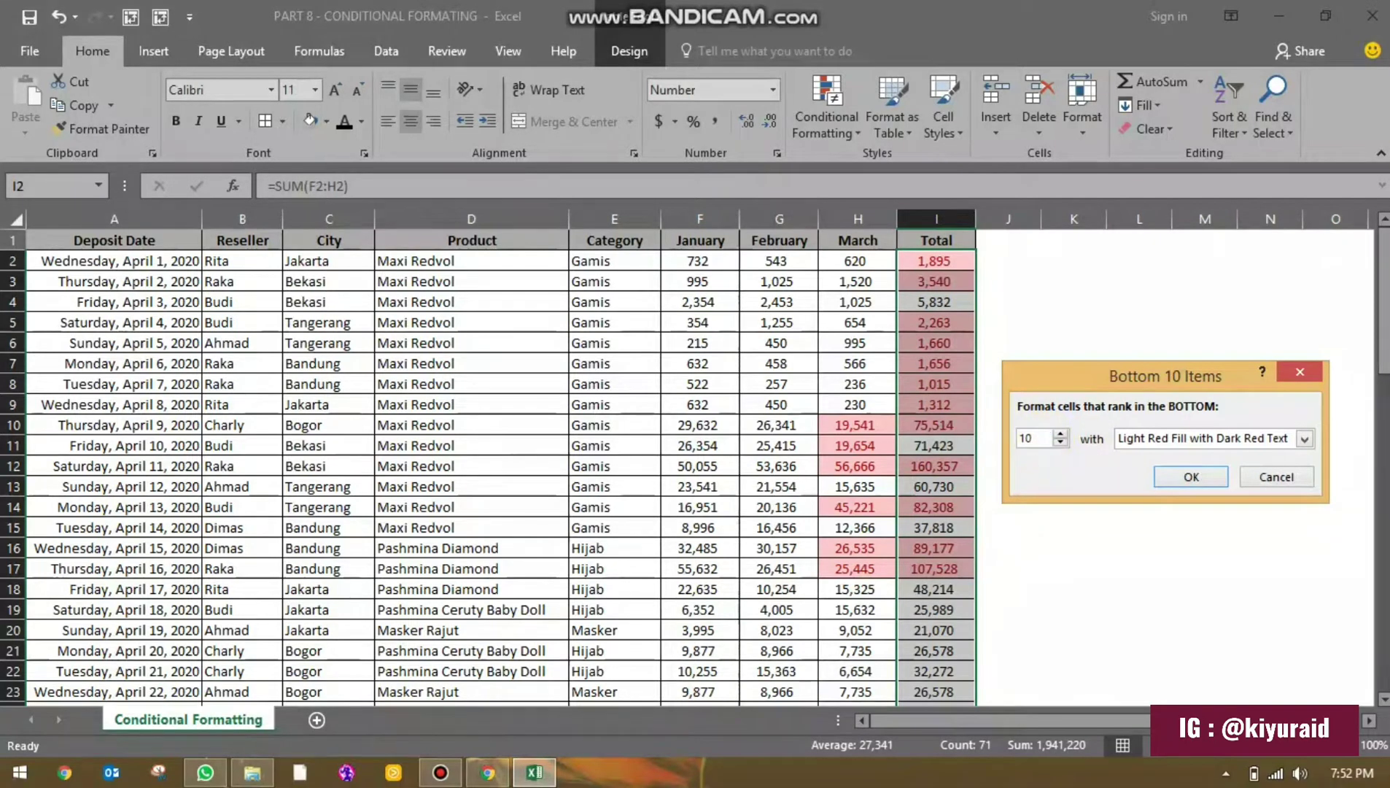
text(5)
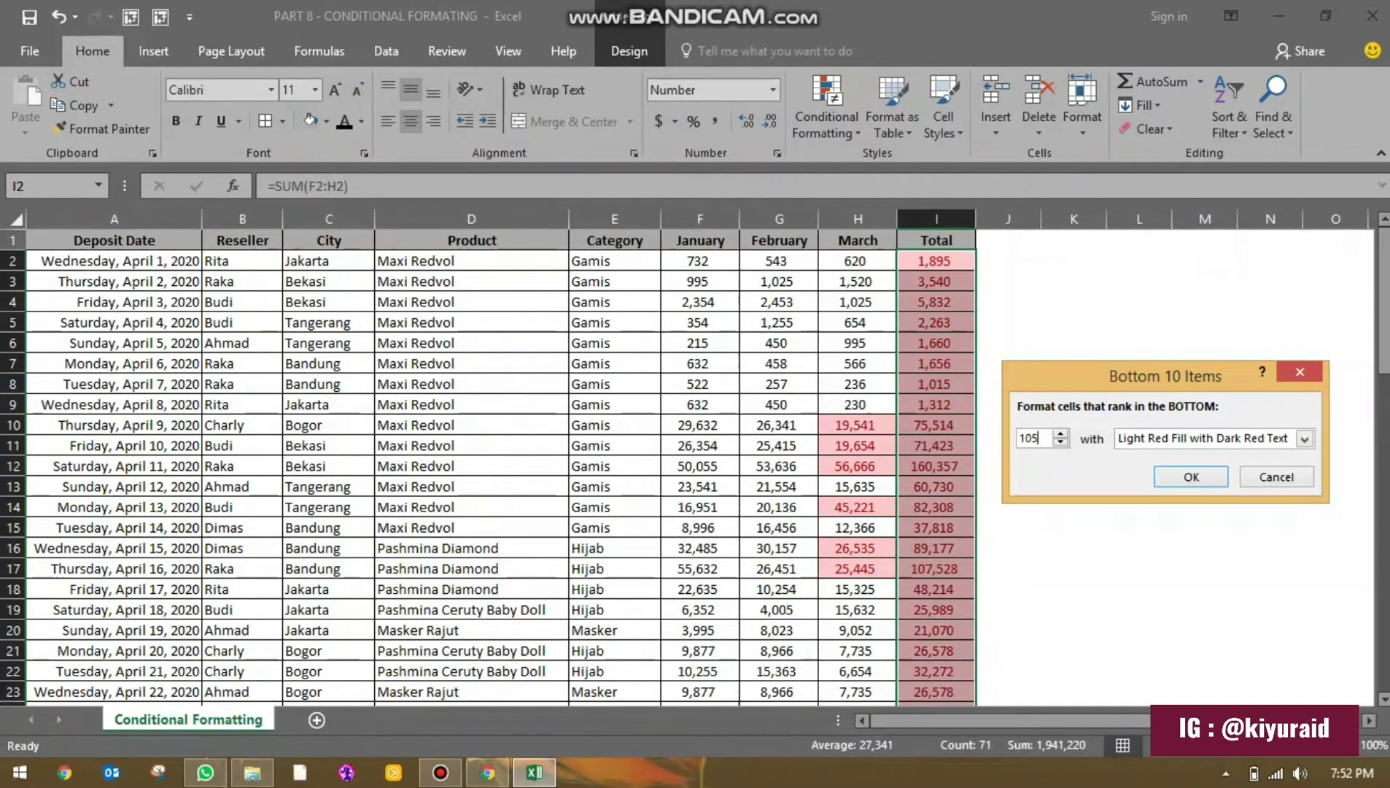
key(BackSpace)
key(BackSpace)
key(BackSpace)
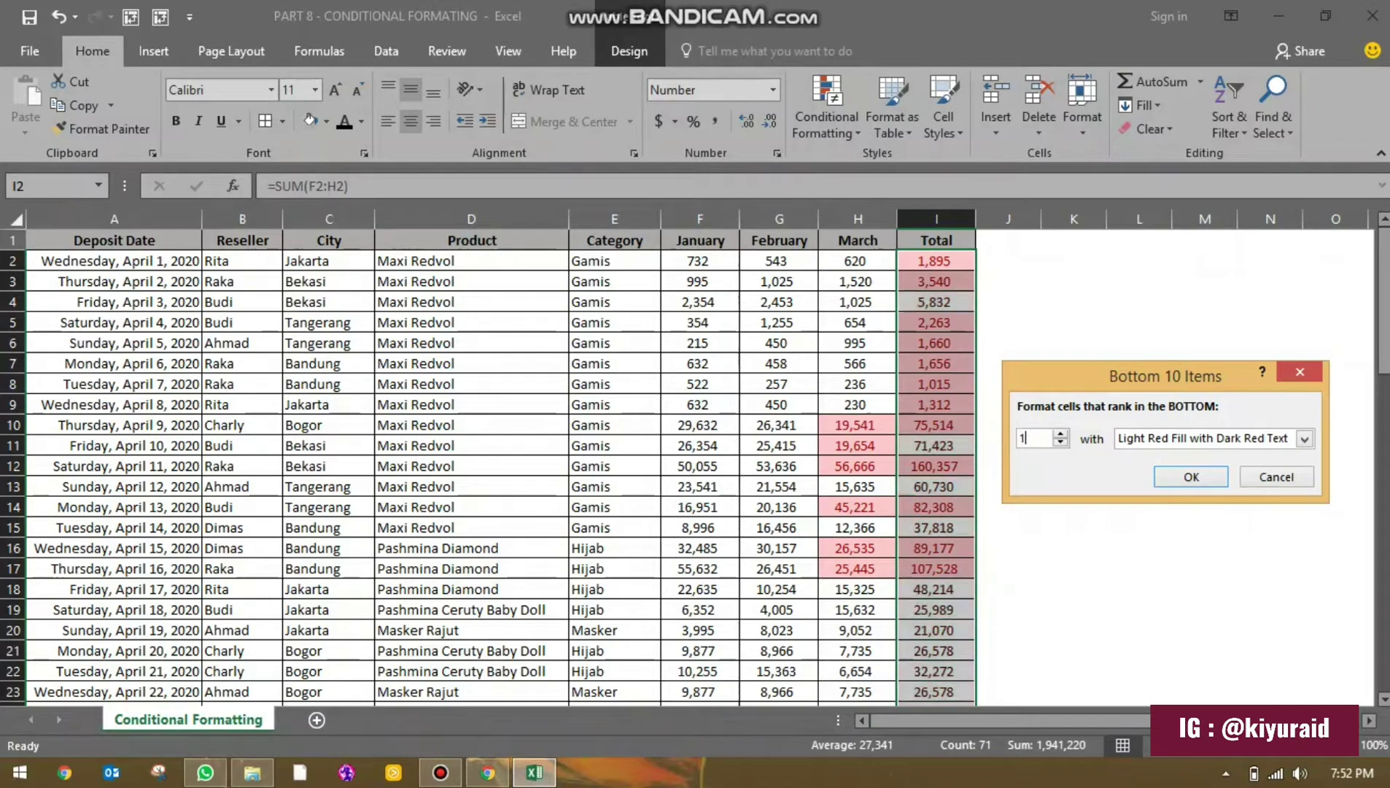
text(5)
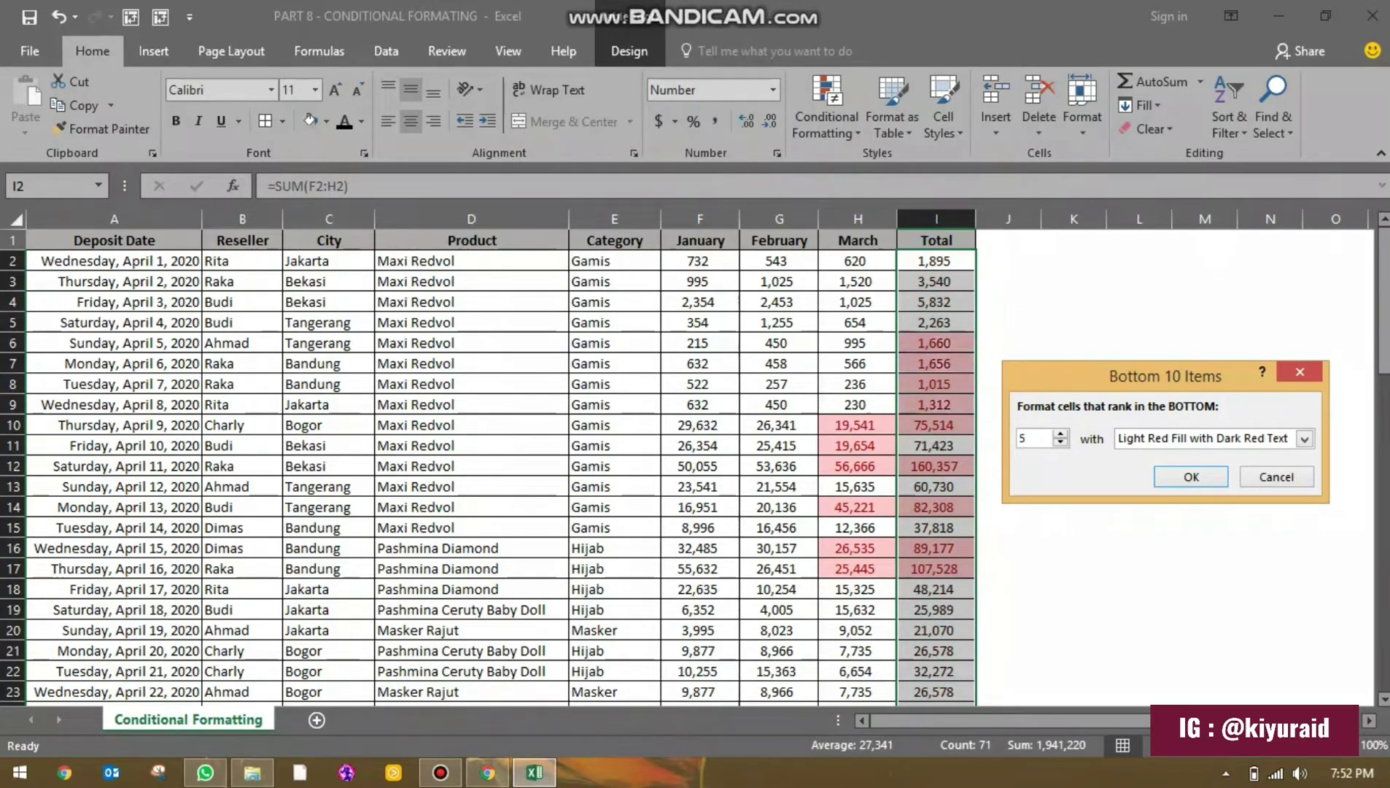
click(1269, 443)
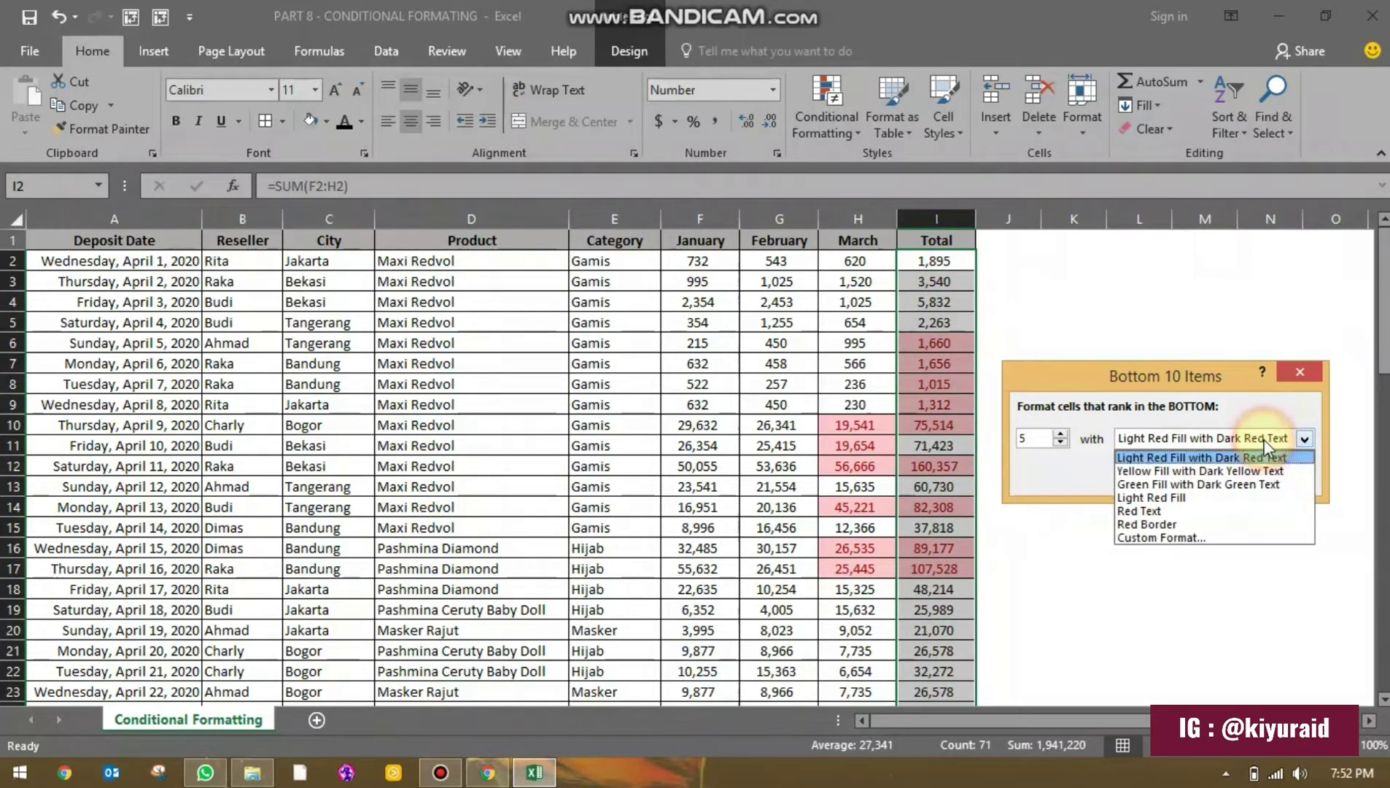
click(1196, 471)
click(1170, 476)
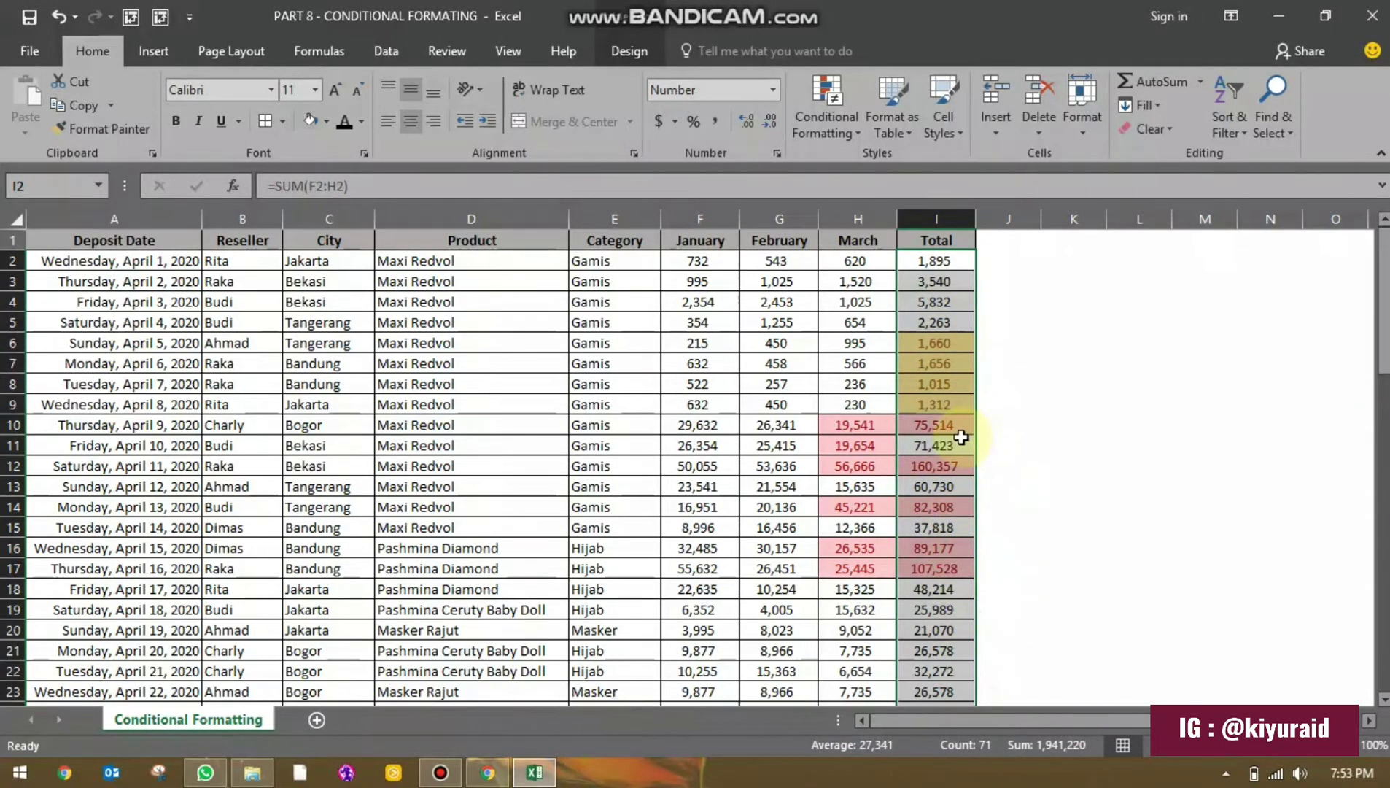
Step: Highlight the bottom 10% of the March column using Yellow Fill with Dark Yellow Text
scroll(961, 436, down, 10)
scroll(961, 437, down, 9)
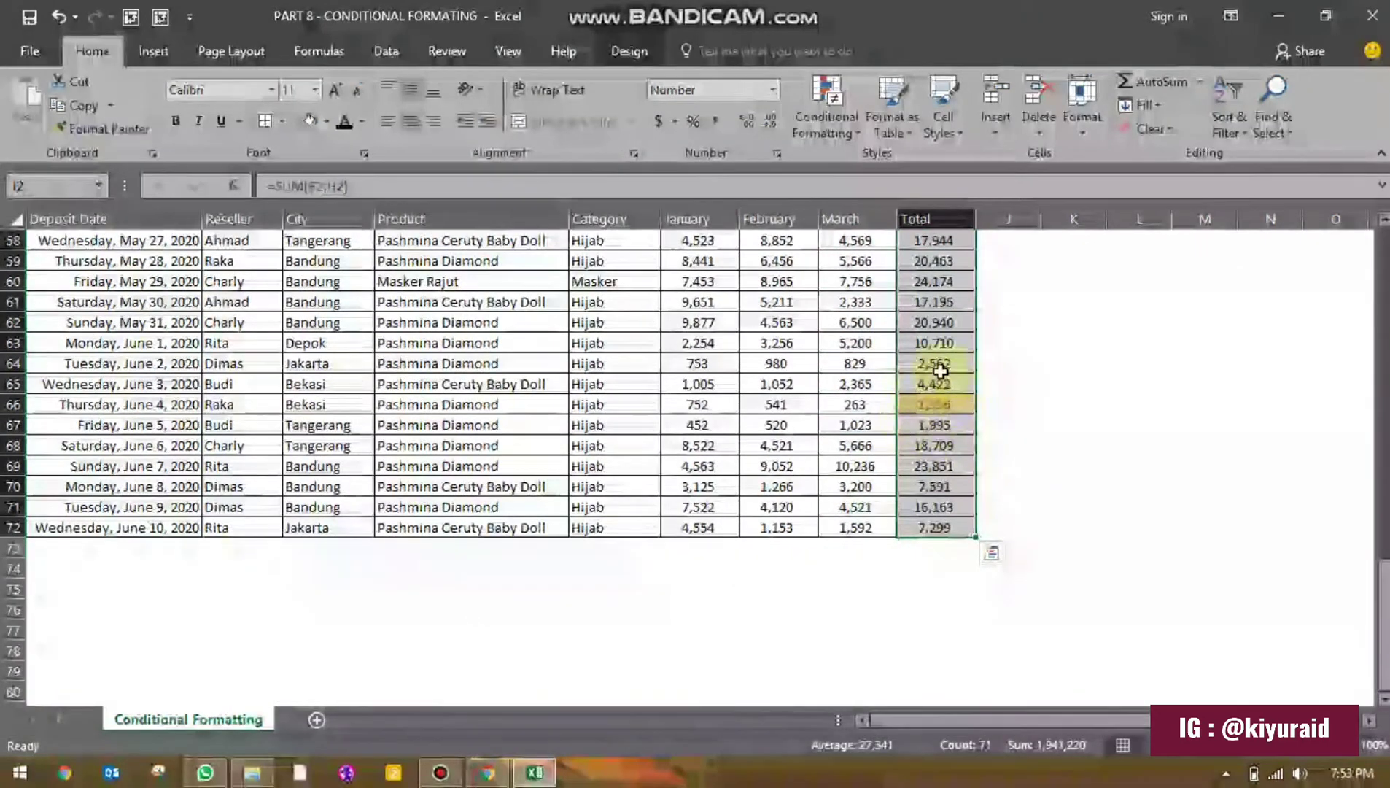
scroll(947, 379, up, 19)
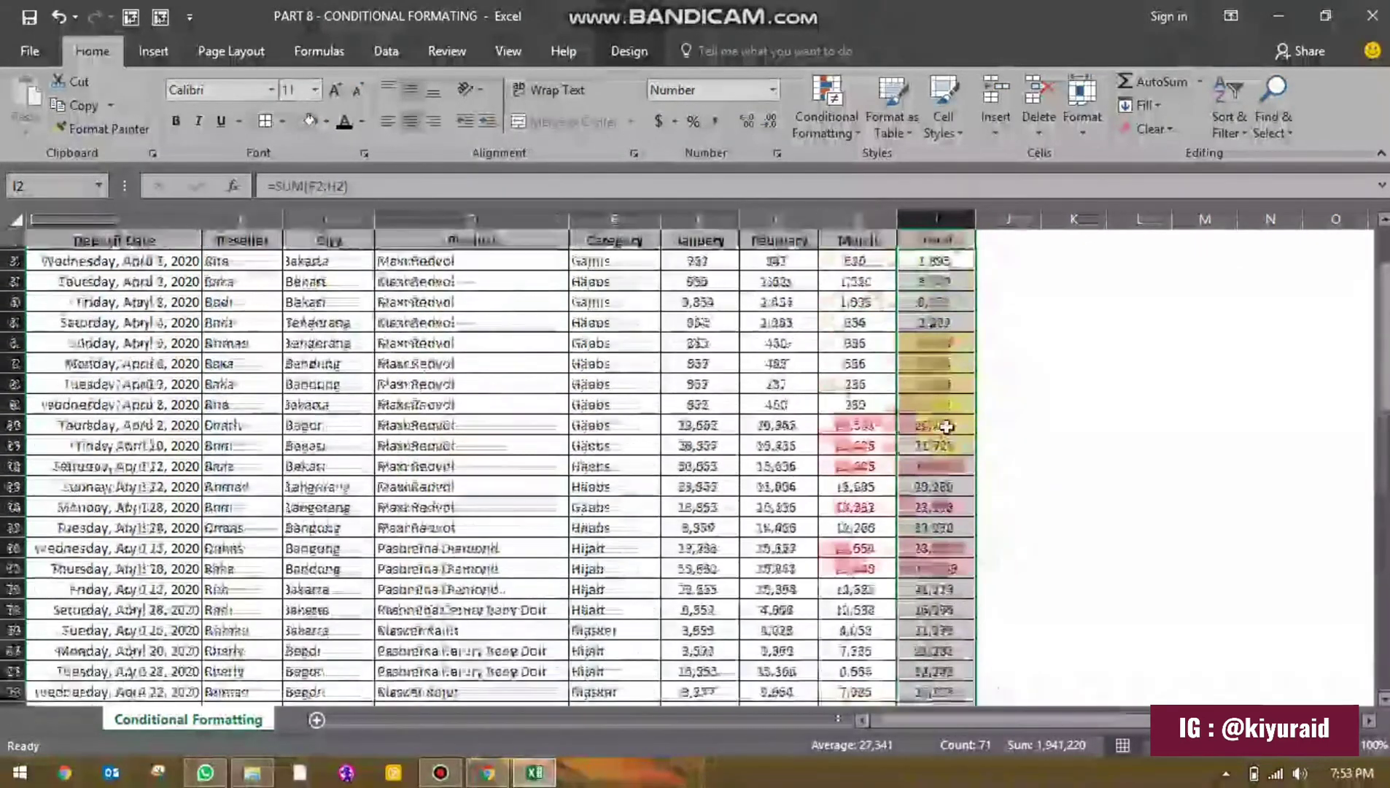
click(859, 218)
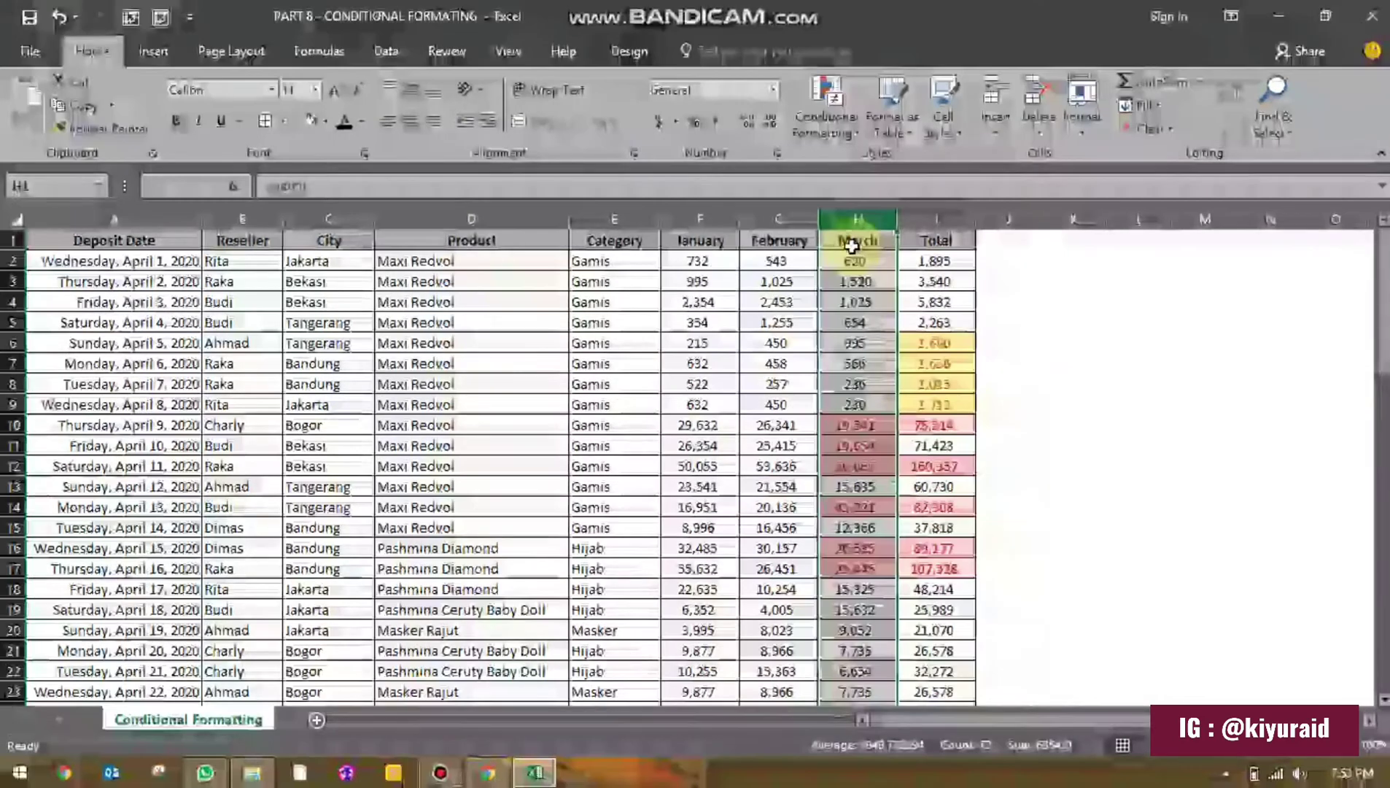
click(828, 109)
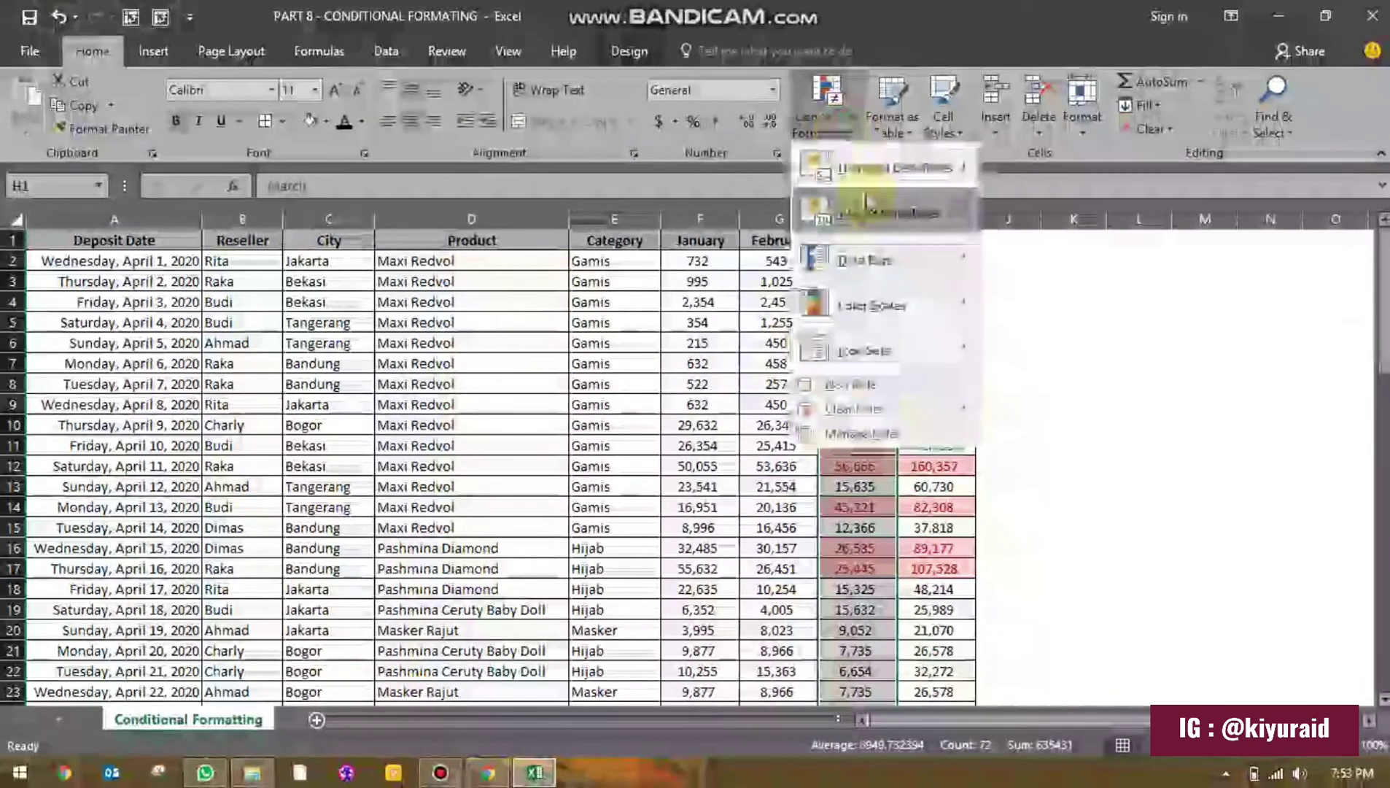
mouse_move(875, 212)
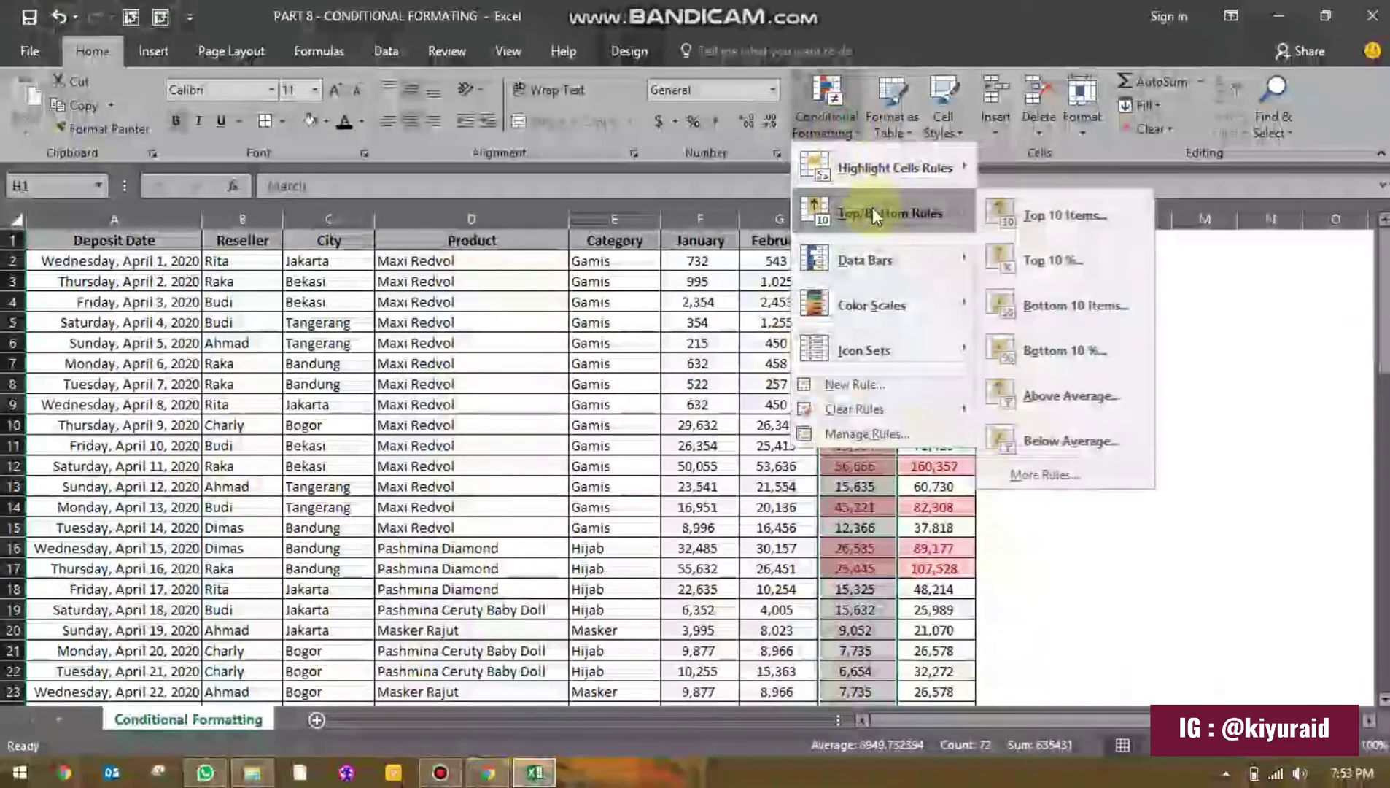
click(1077, 351)
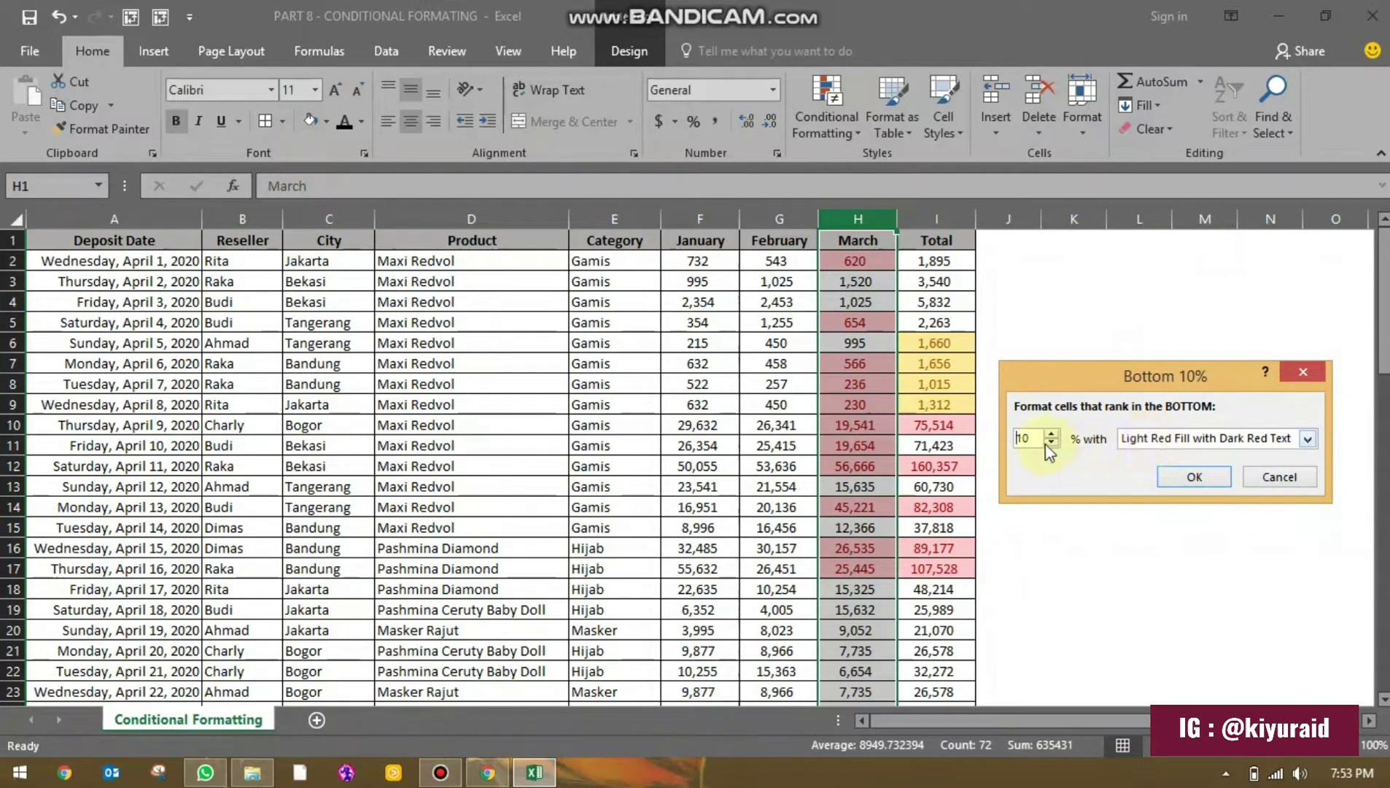
click(1141, 438)
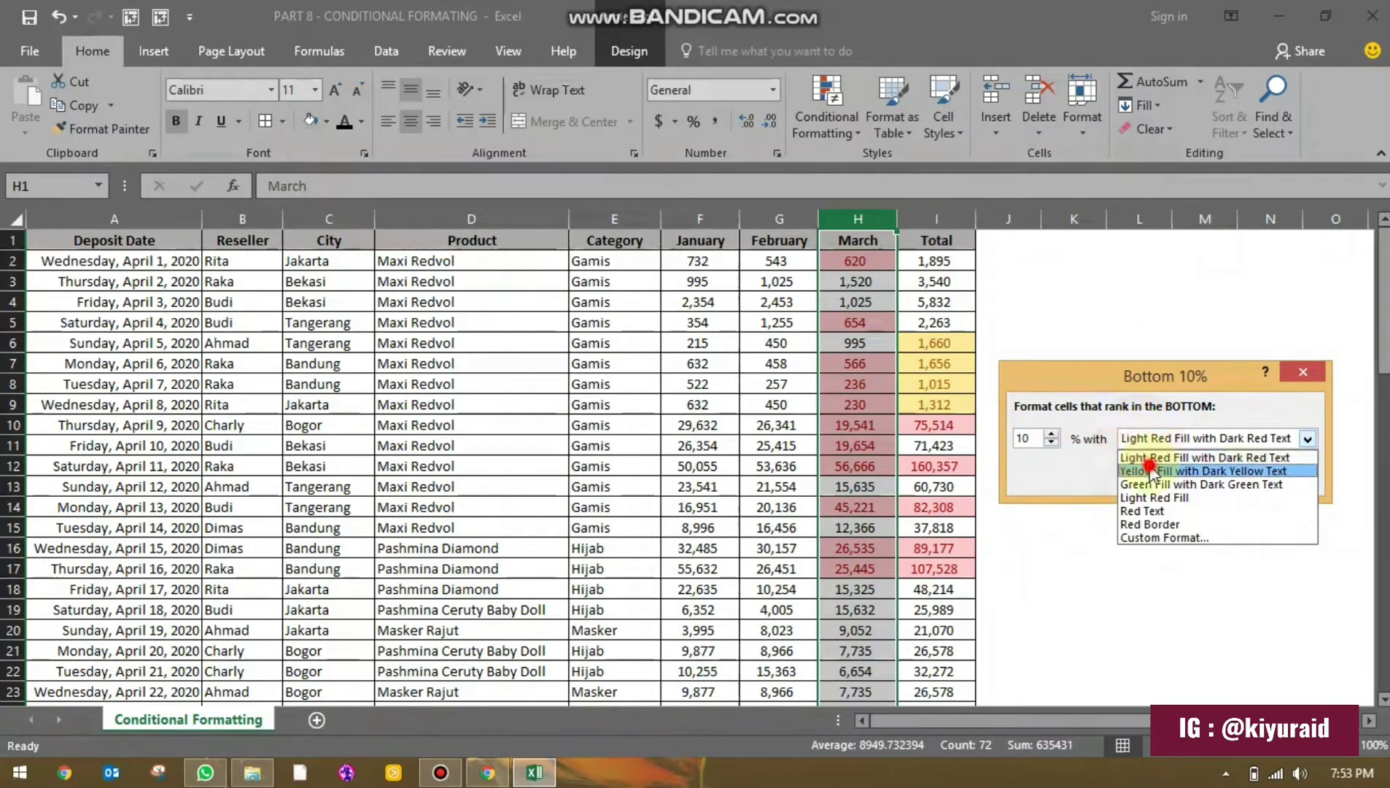
click(1151, 465)
click(1182, 479)
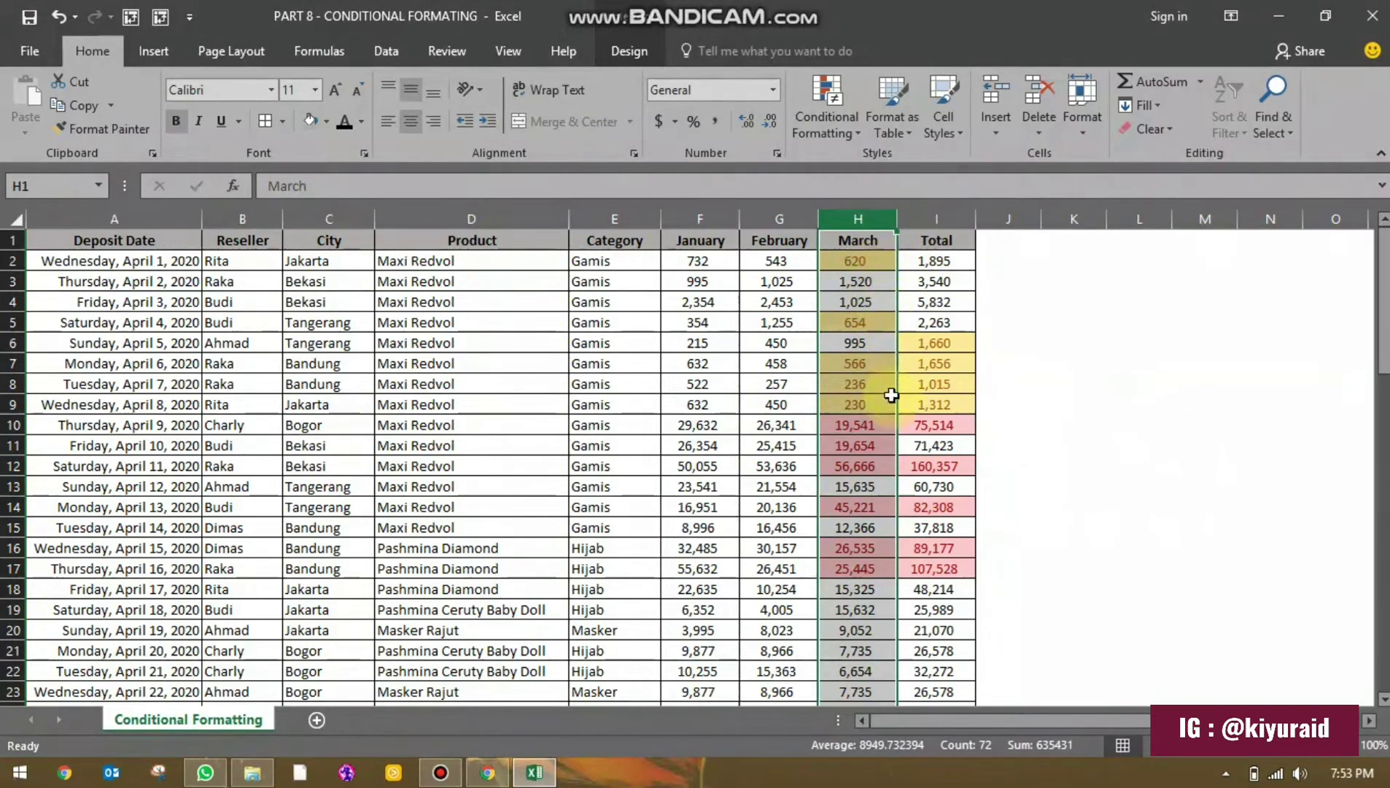
Step: Start an Above Average rule for the February column's data, excluding the header, and choose a custom format for it
scroll(859, 380, down, 1)
scroll(859, 378, down, 15)
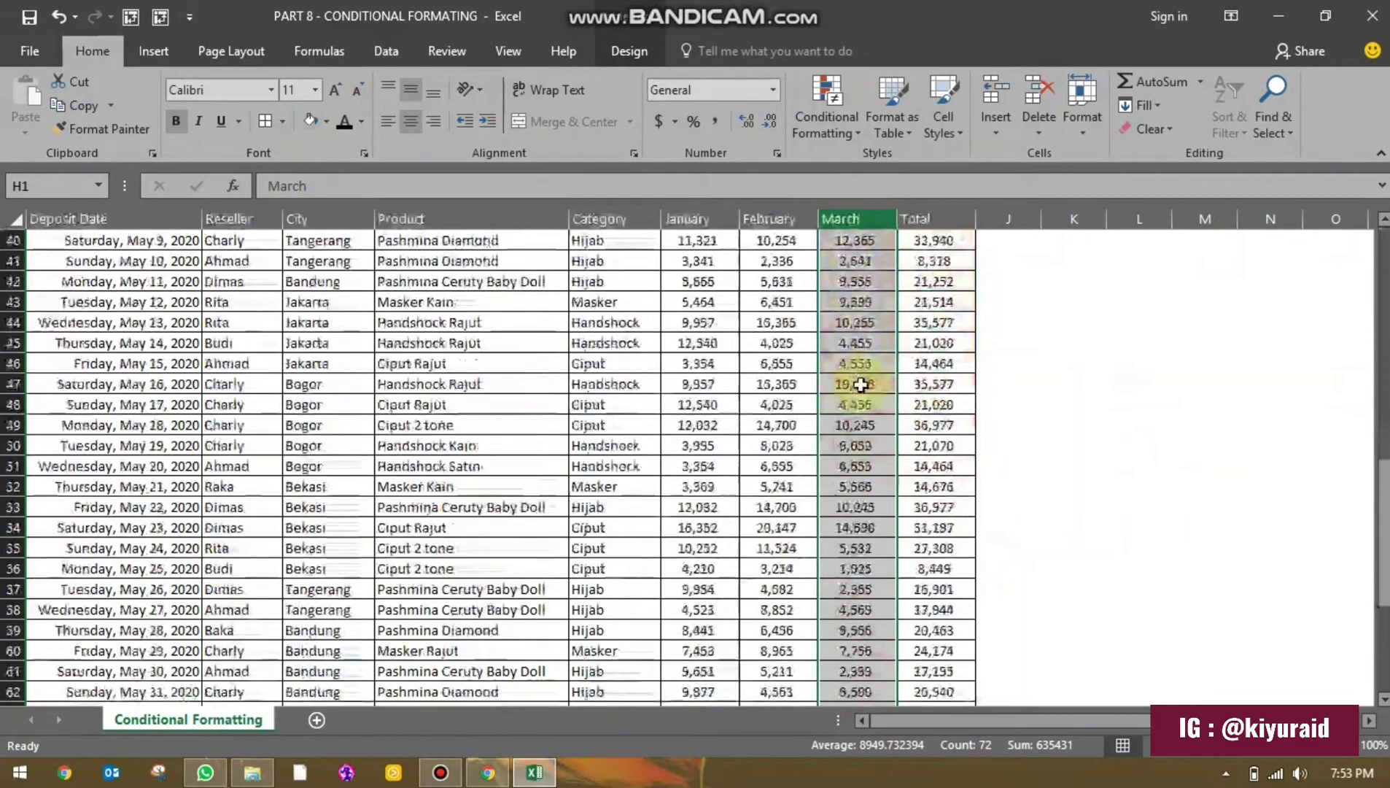
scroll(852, 363, up, 5)
scroll(851, 364, up, 20)
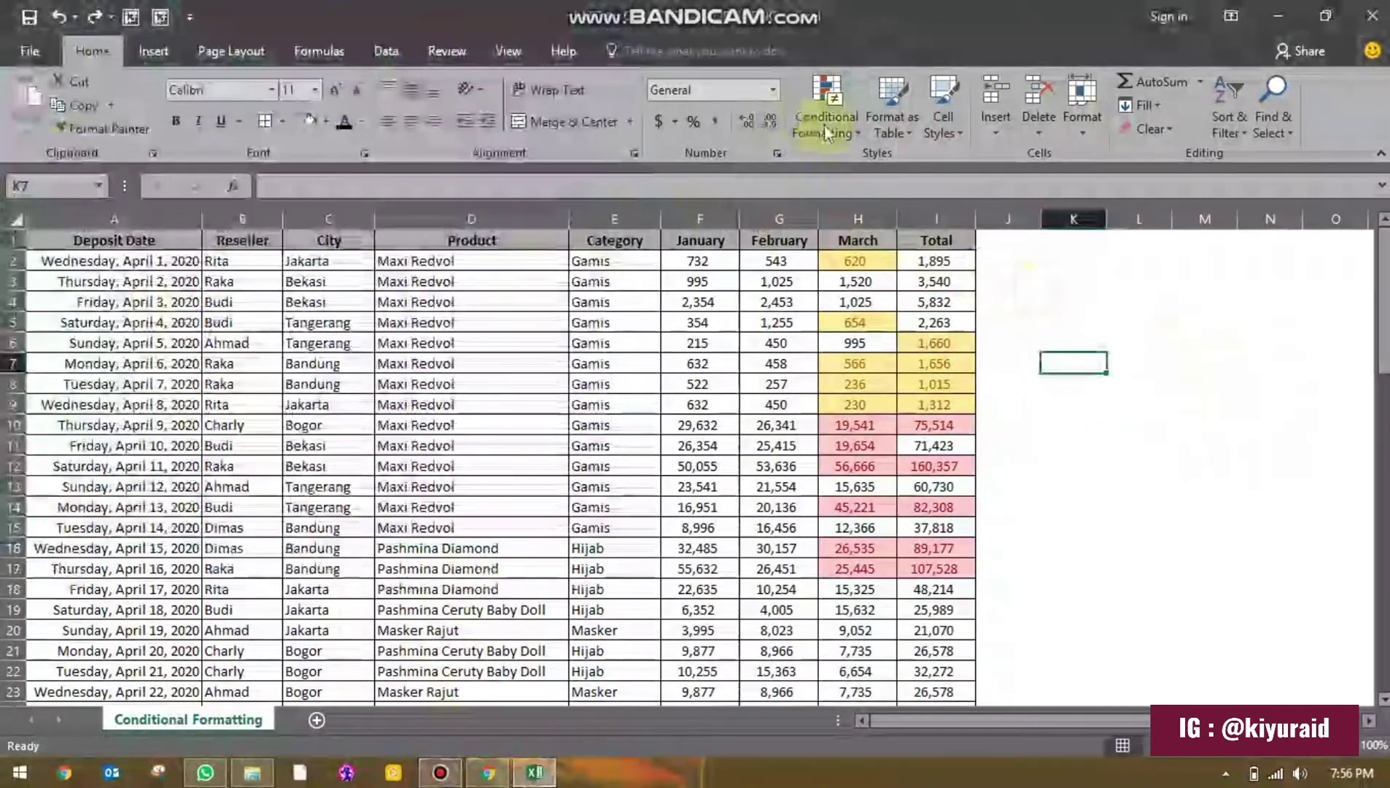
click(782, 219)
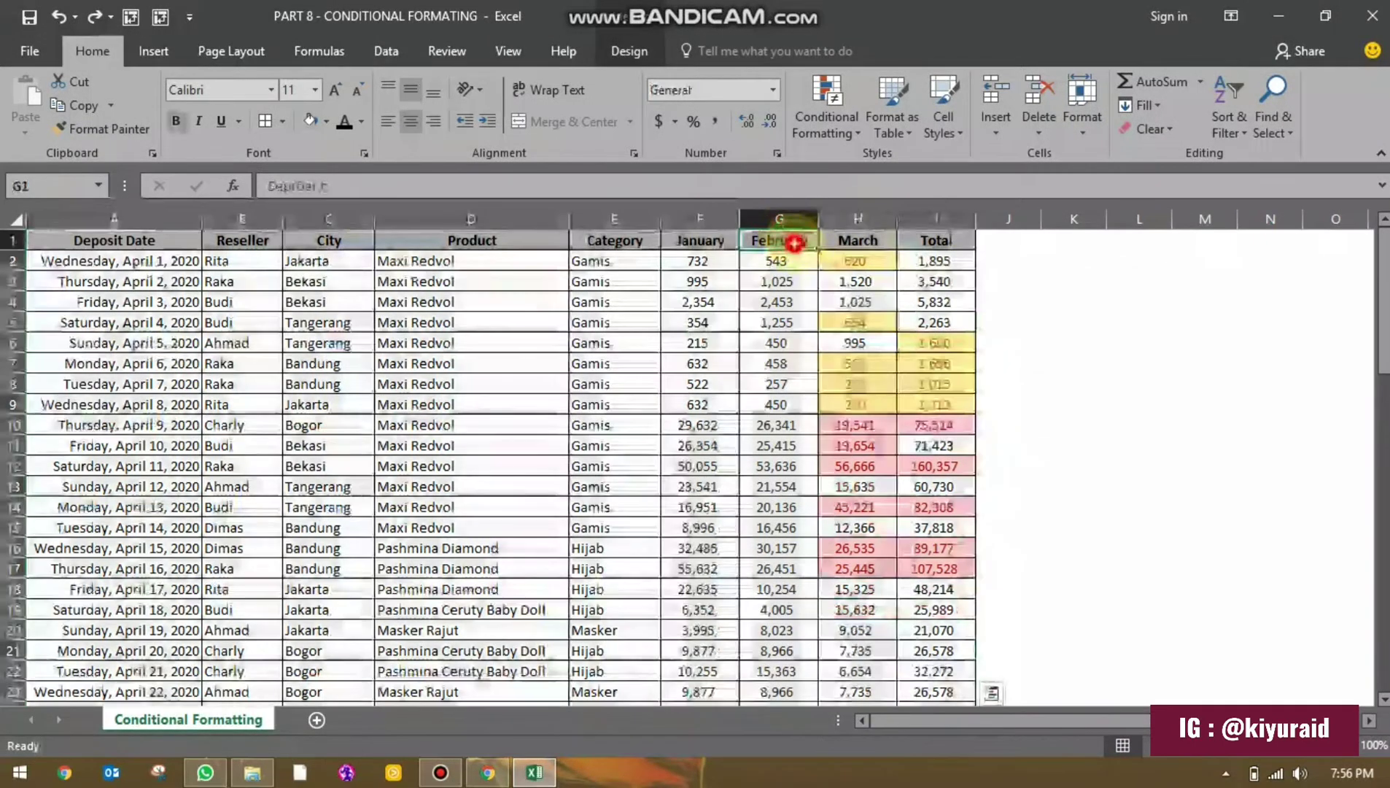
click(835, 120)
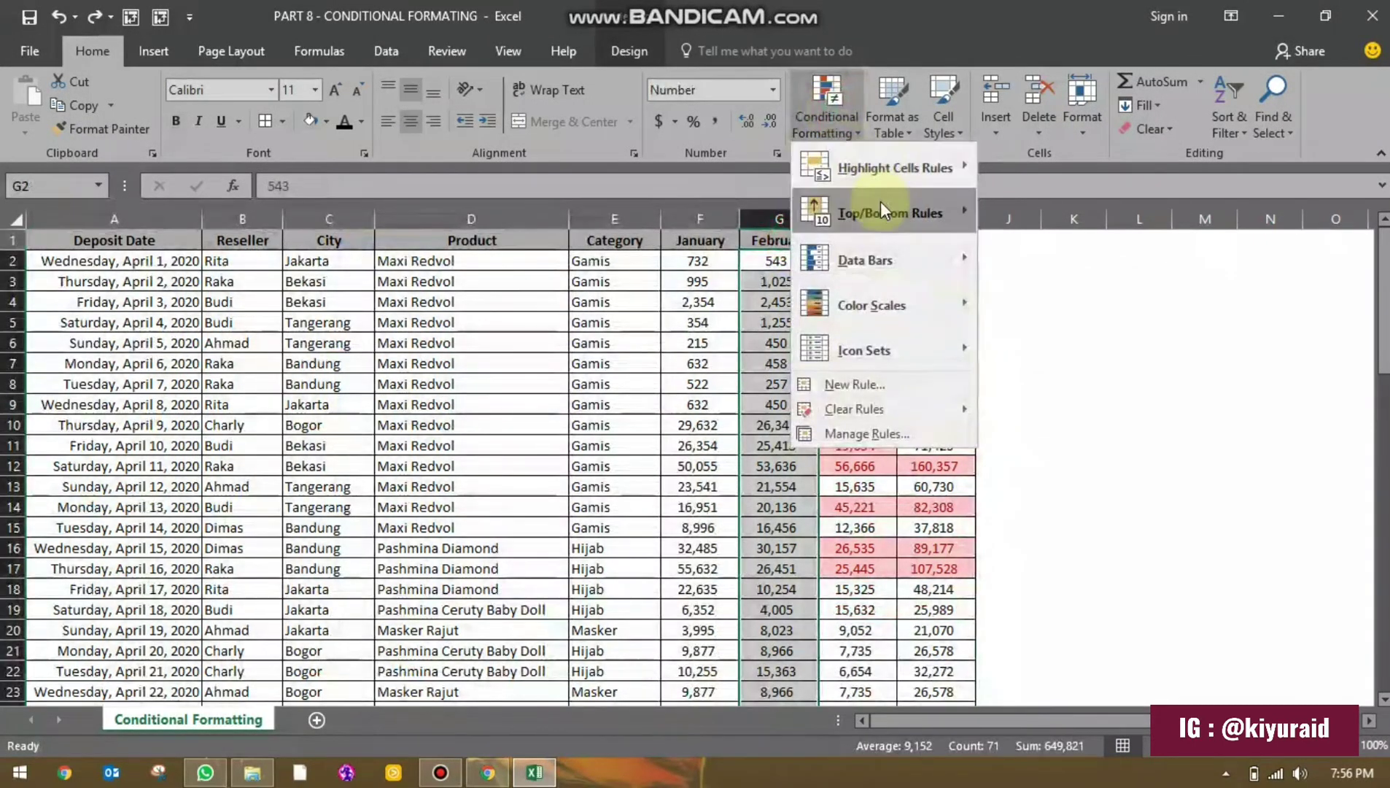
mouse_move(932, 207)
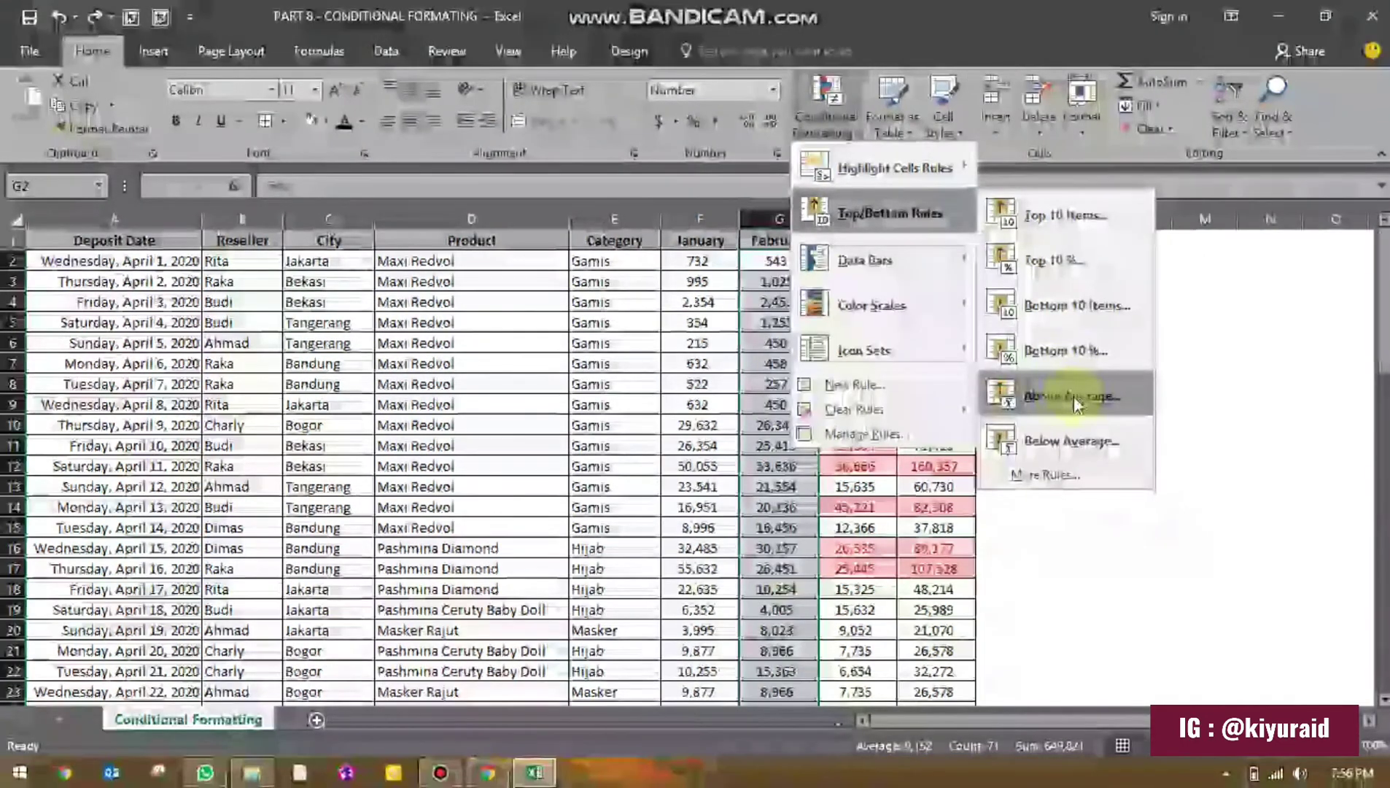
click(1077, 401)
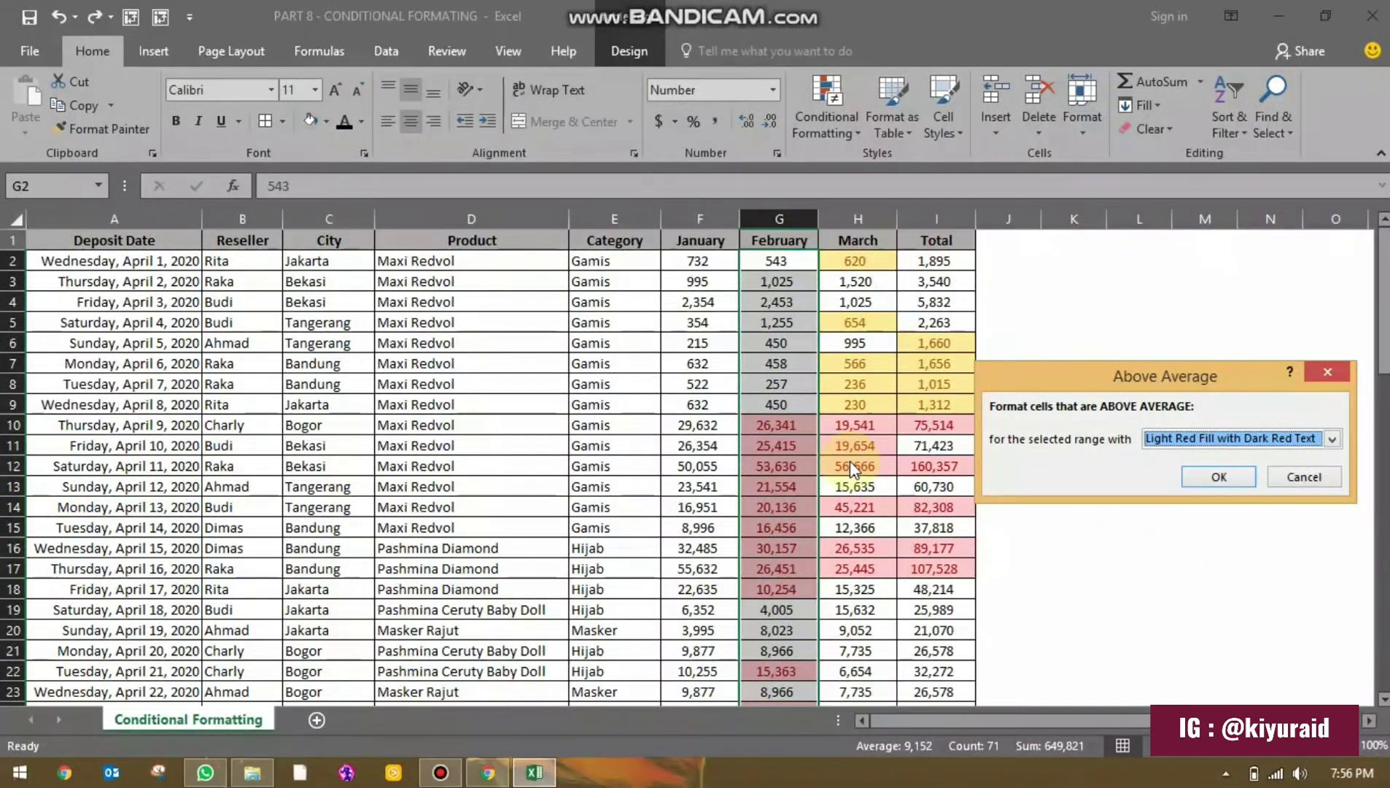
click(1234, 435)
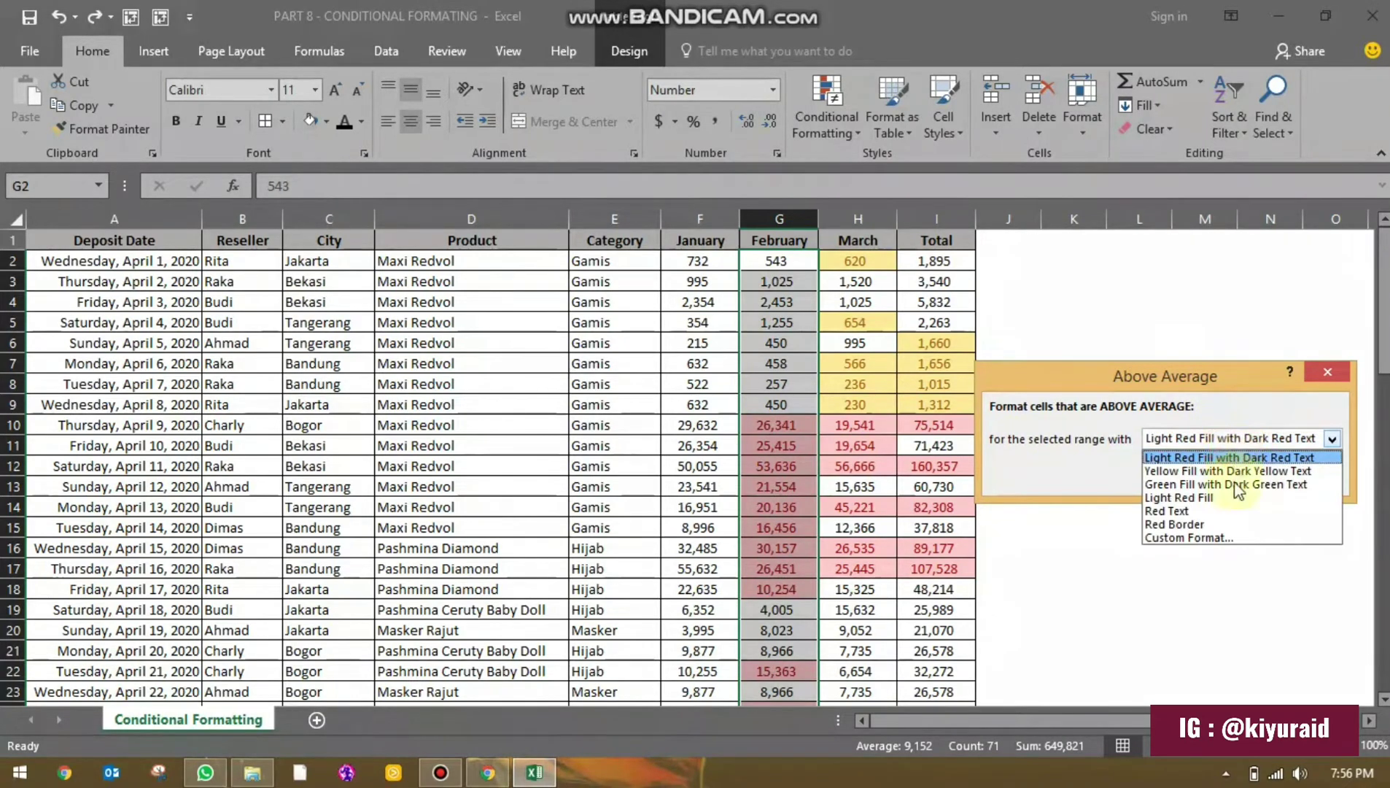
click(1233, 537)
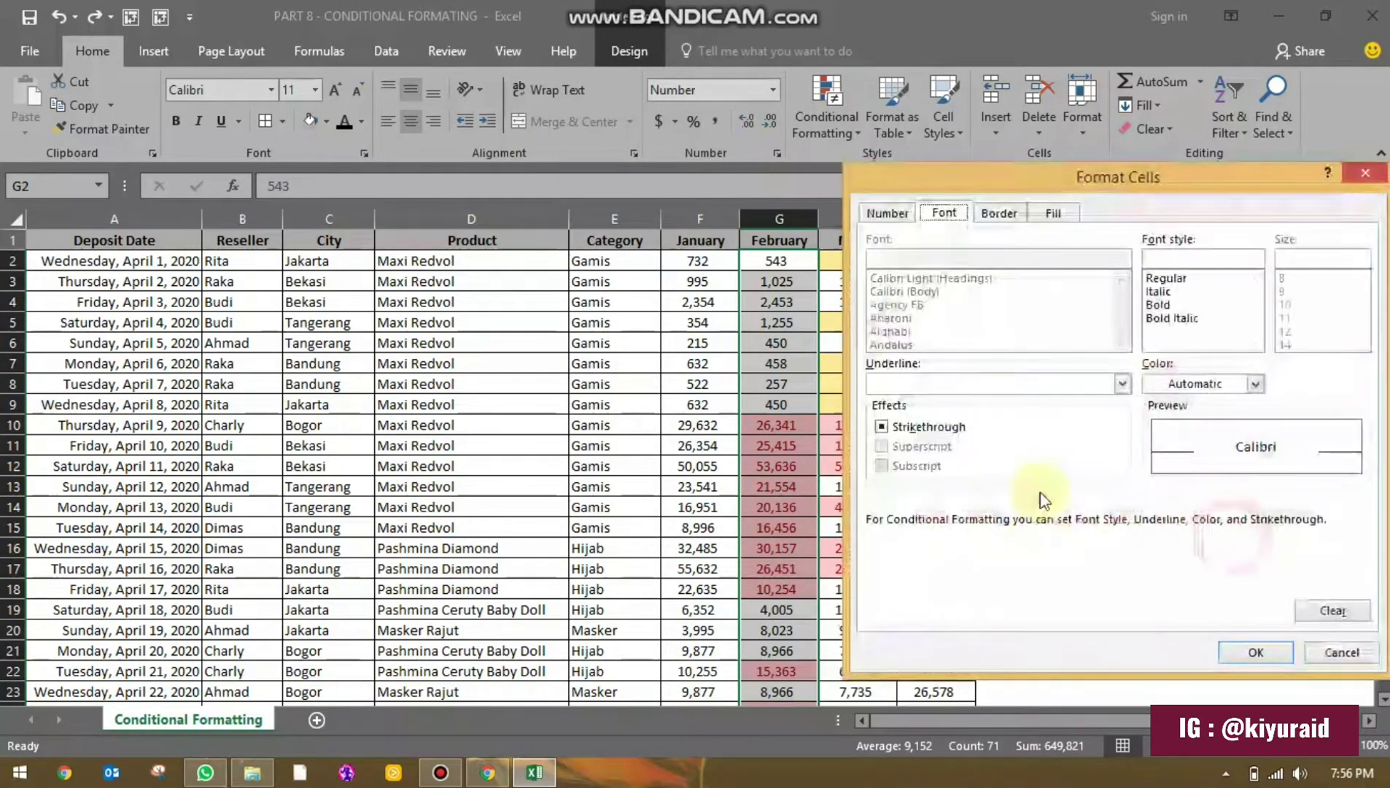
Step: Give the February Above Average rule a dark gold font color and a light gold fill, and apply it
click(1191, 384)
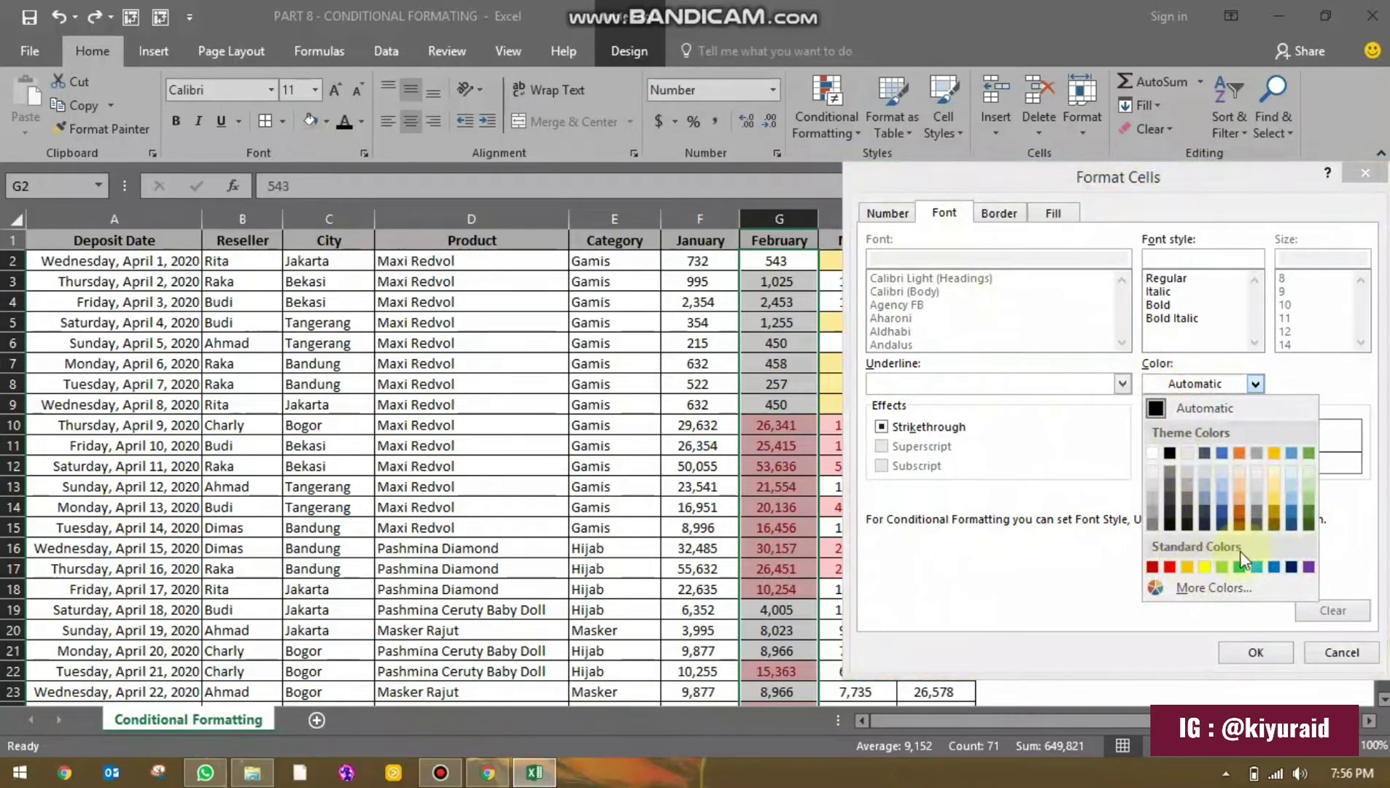
click(1207, 567)
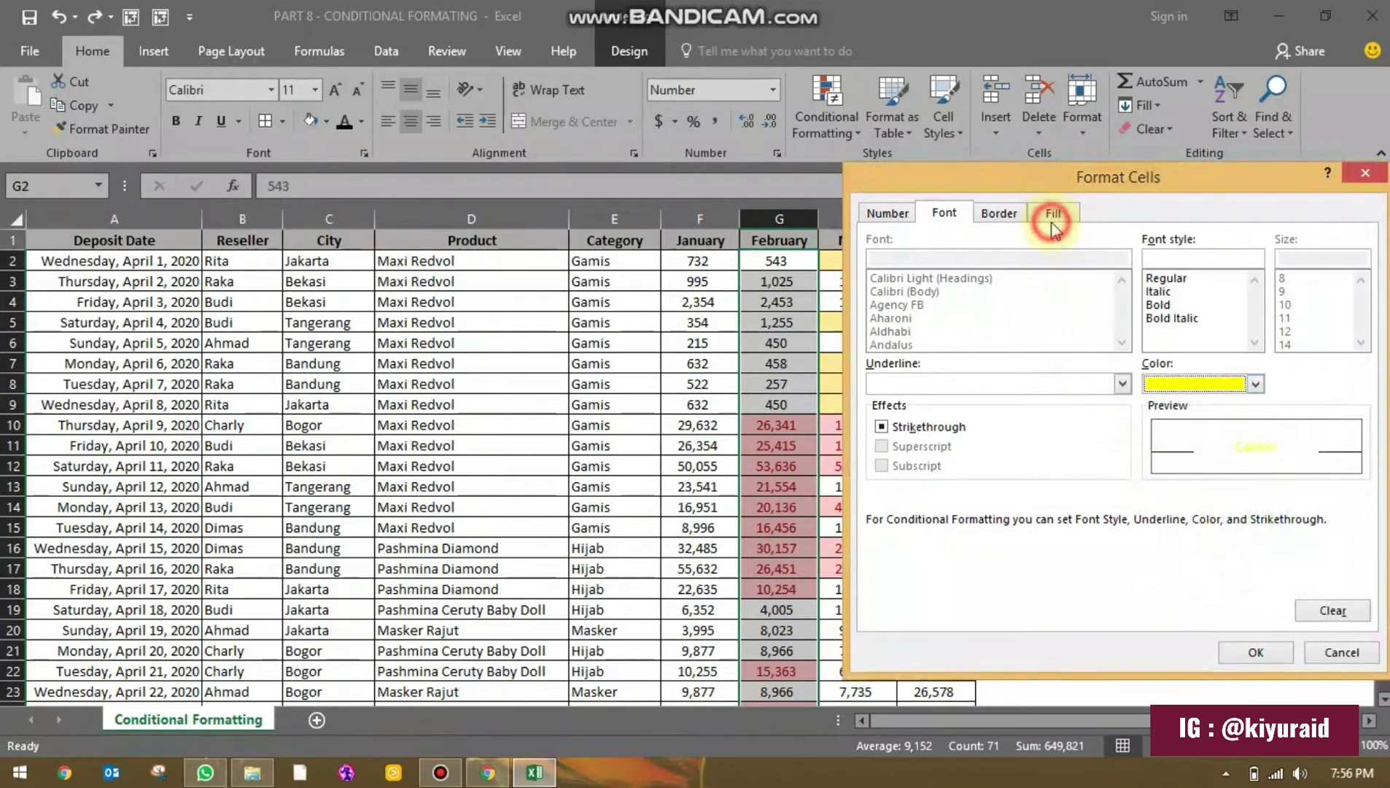
click(1193, 384)
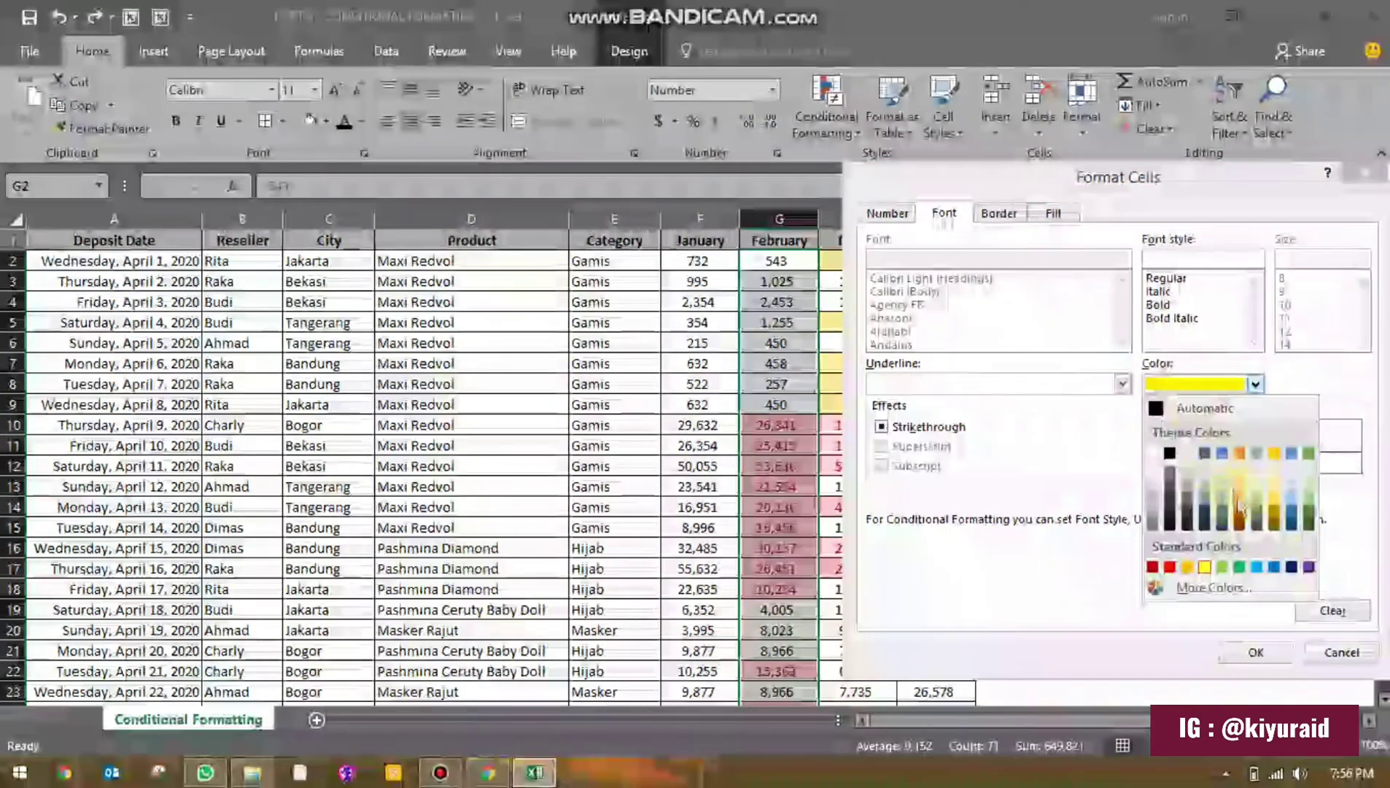
click(1275, 519)
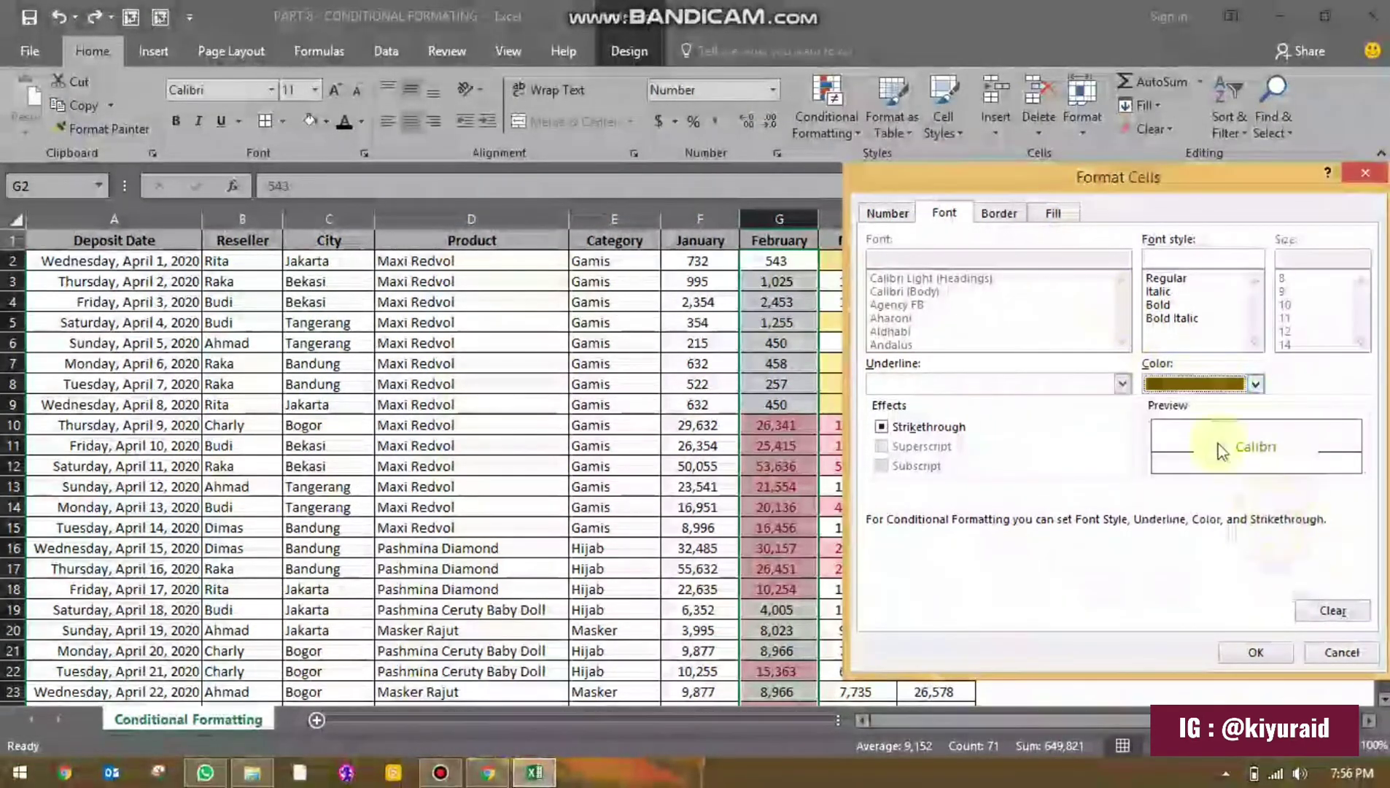
click(1053, 213)
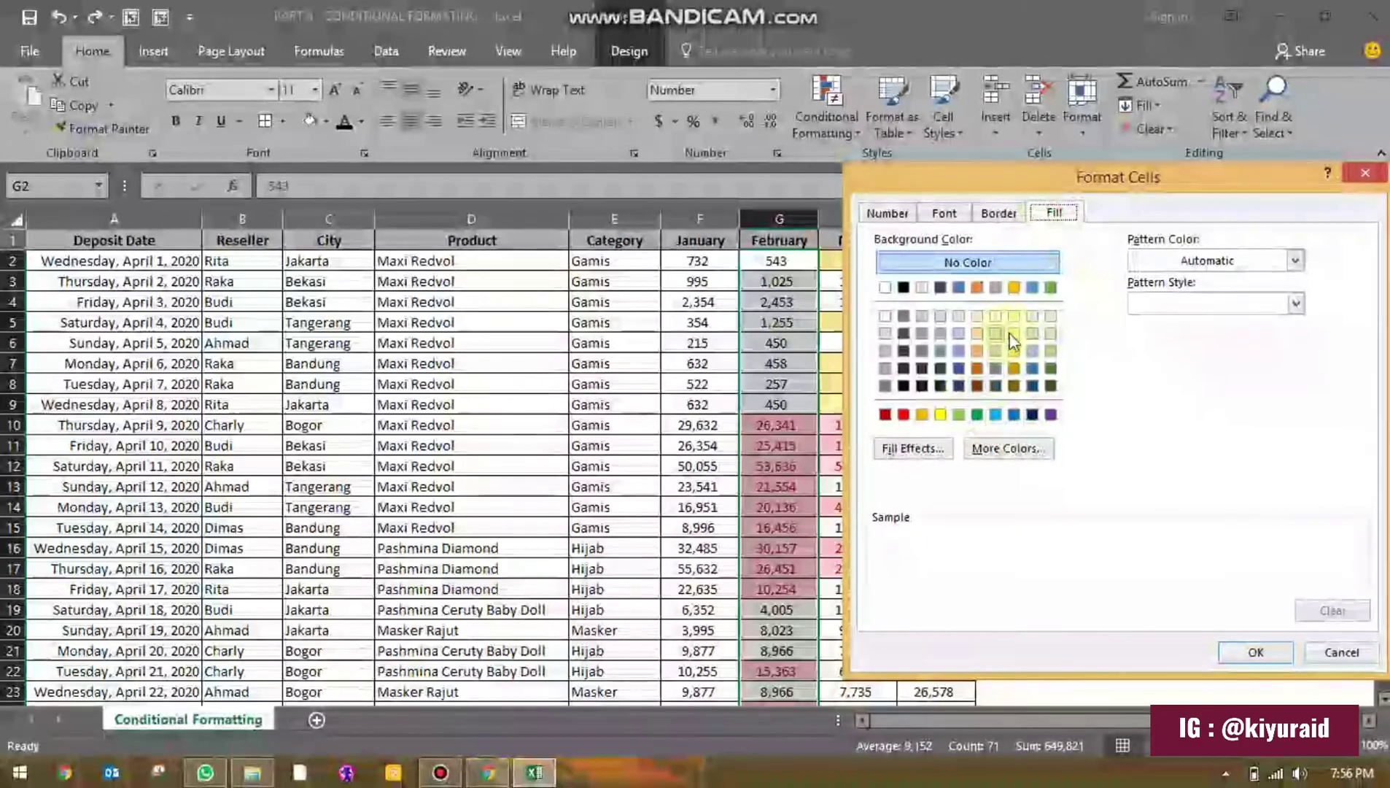
click(1013, 334)
click(1247, 650)
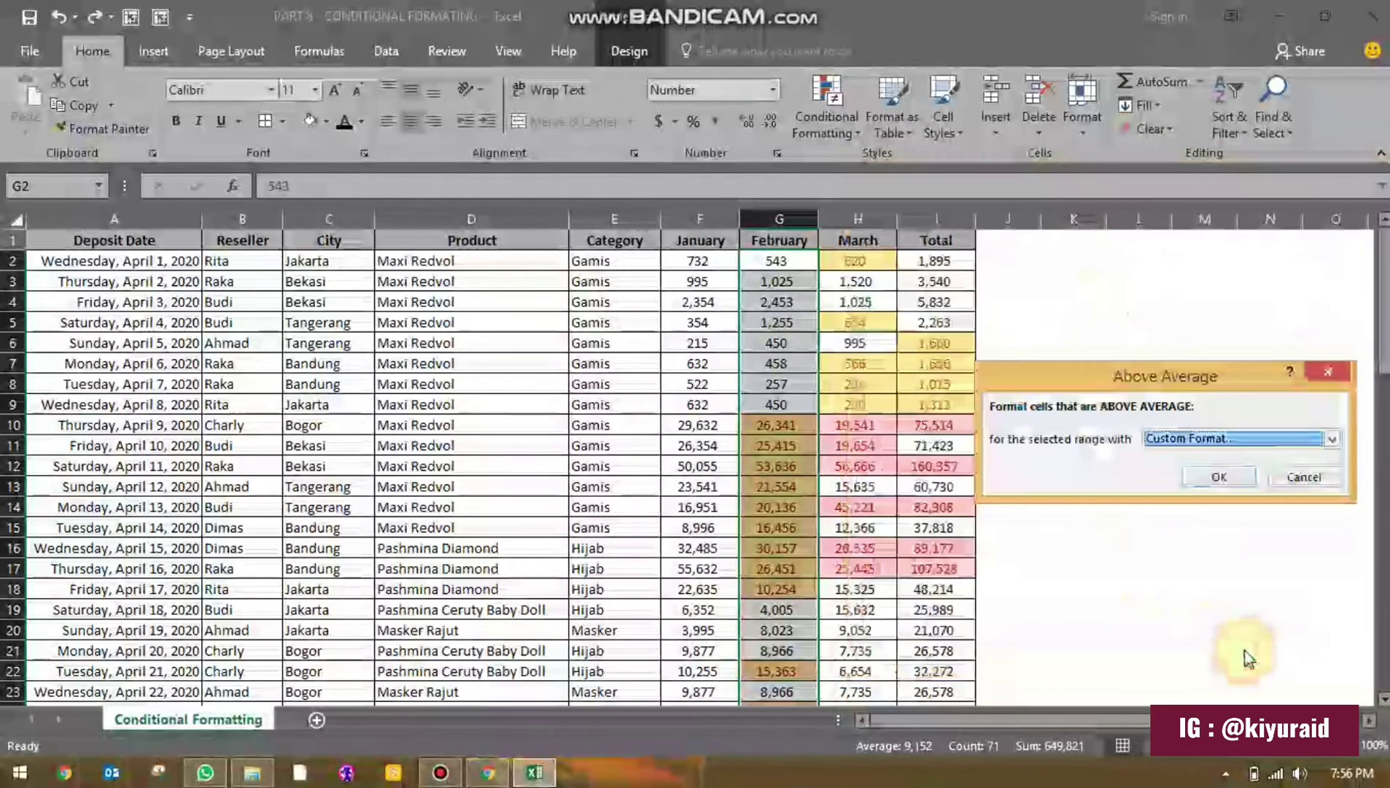
click(1226, 475)
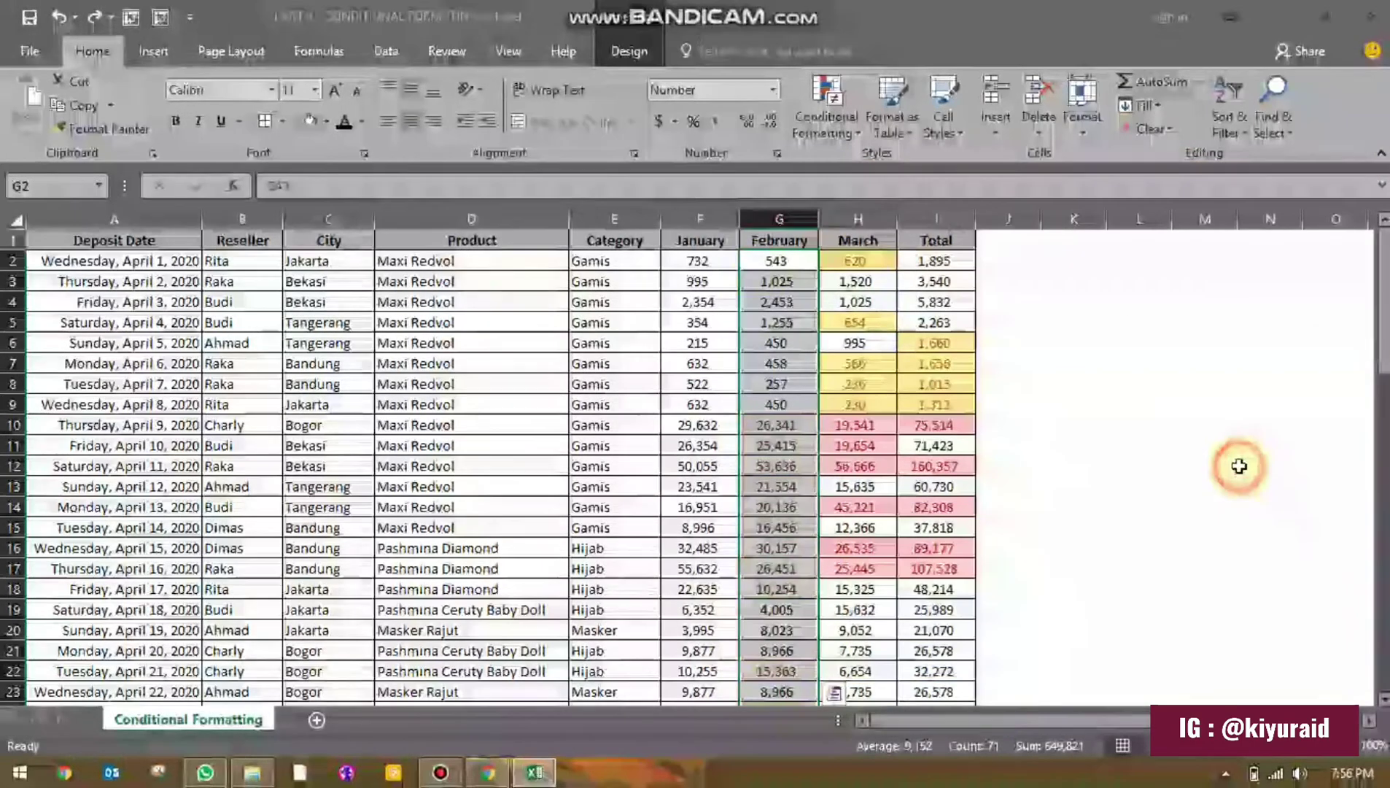
Step: Start a Below Average rule for the January column's data, excluding the header, and choose a custom format for it
click(697, 230)
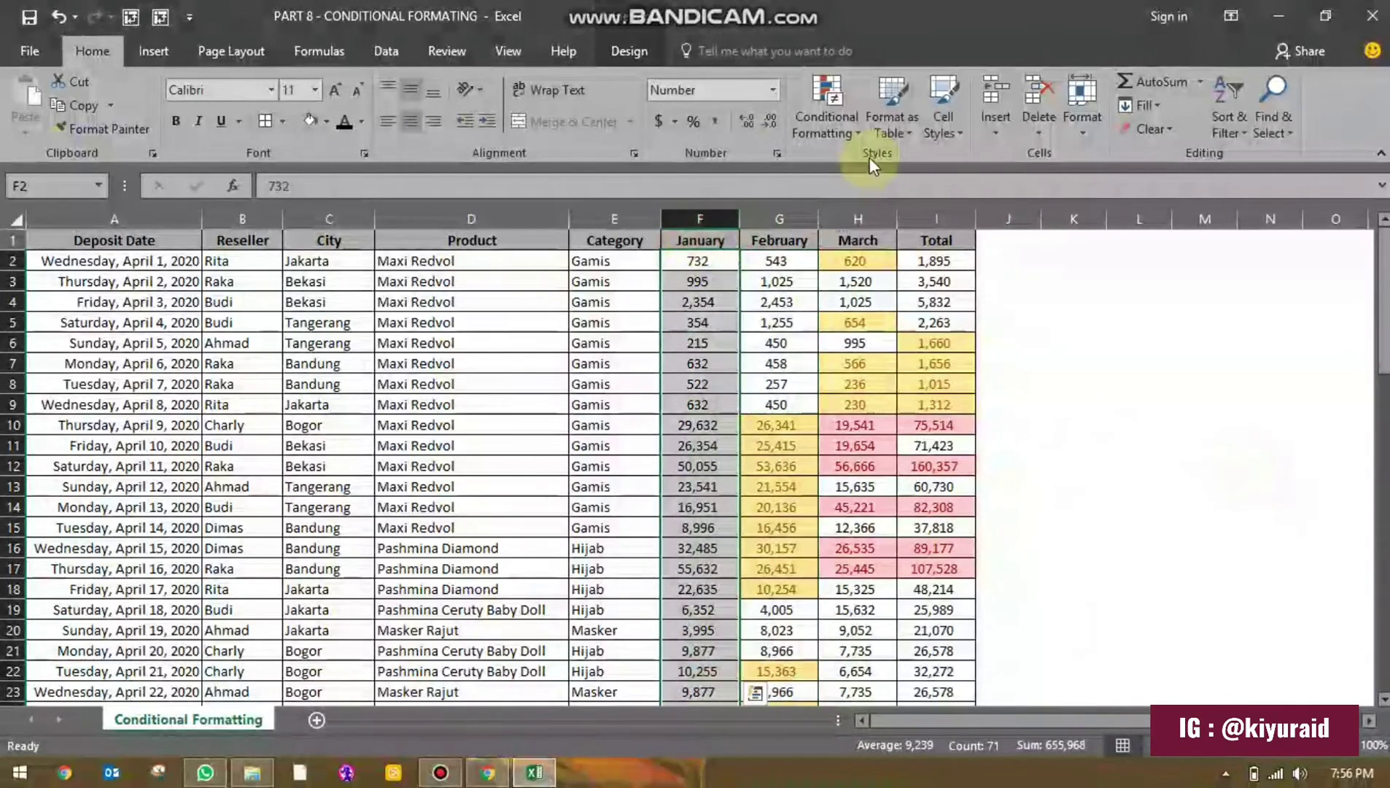
click(848, 134)
mouse_move(879, 209)
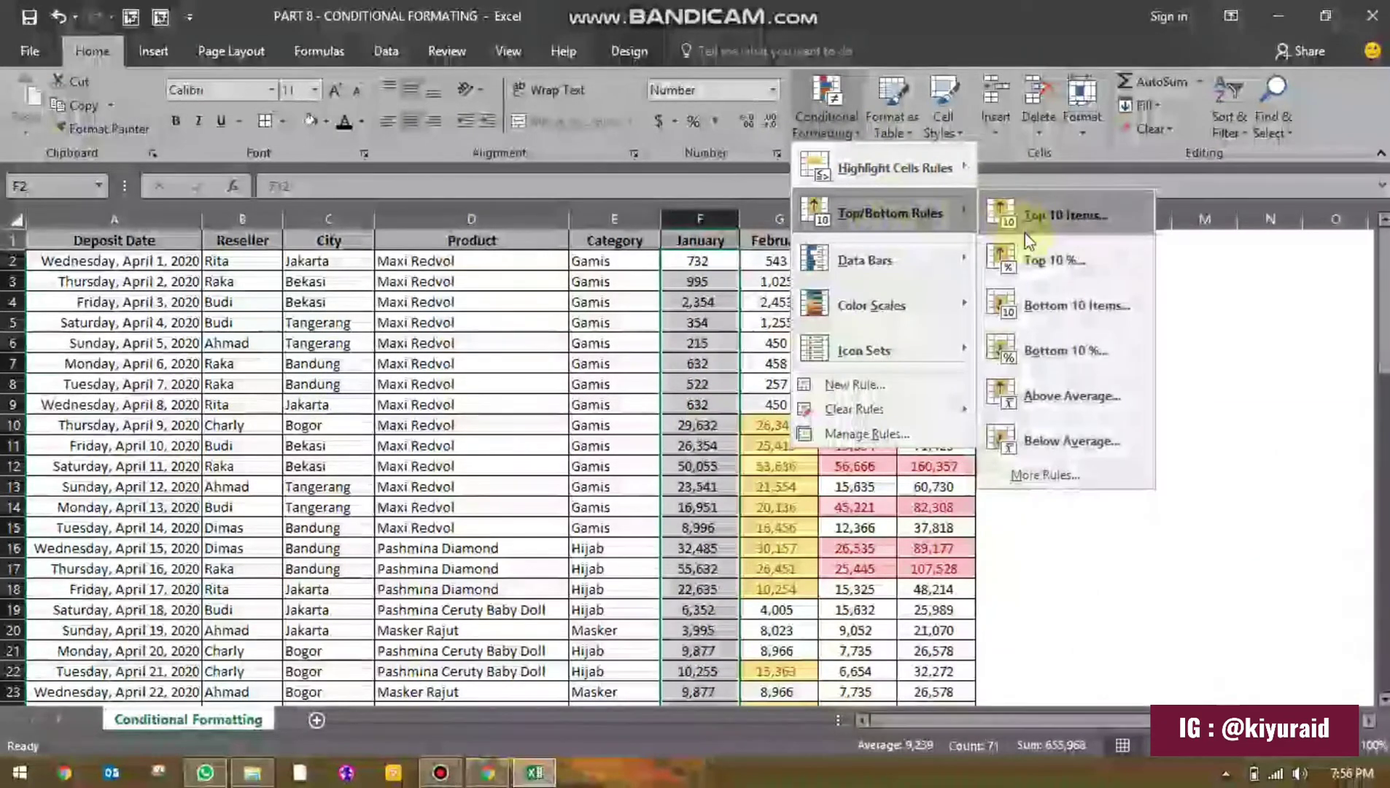
click(1048, 453)
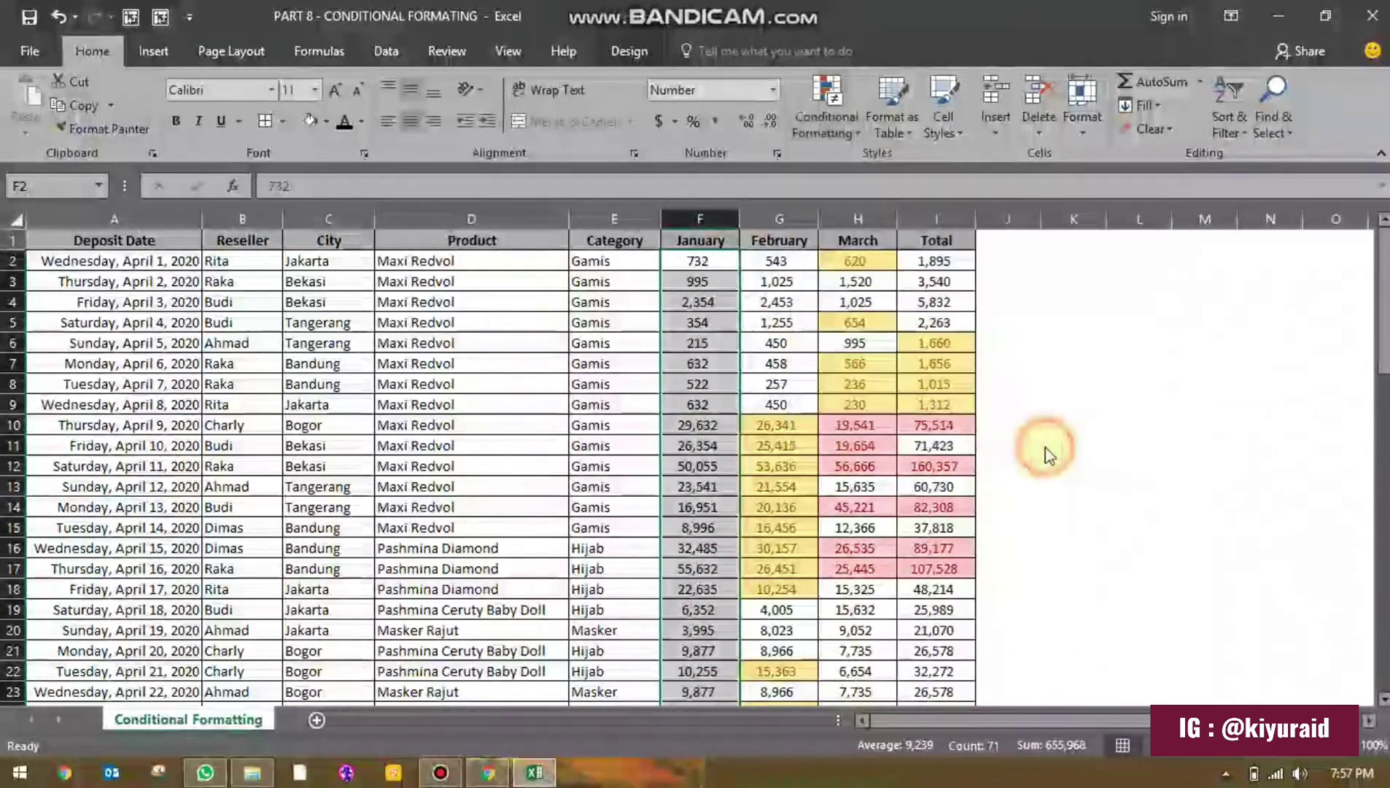
click(1189, 441)
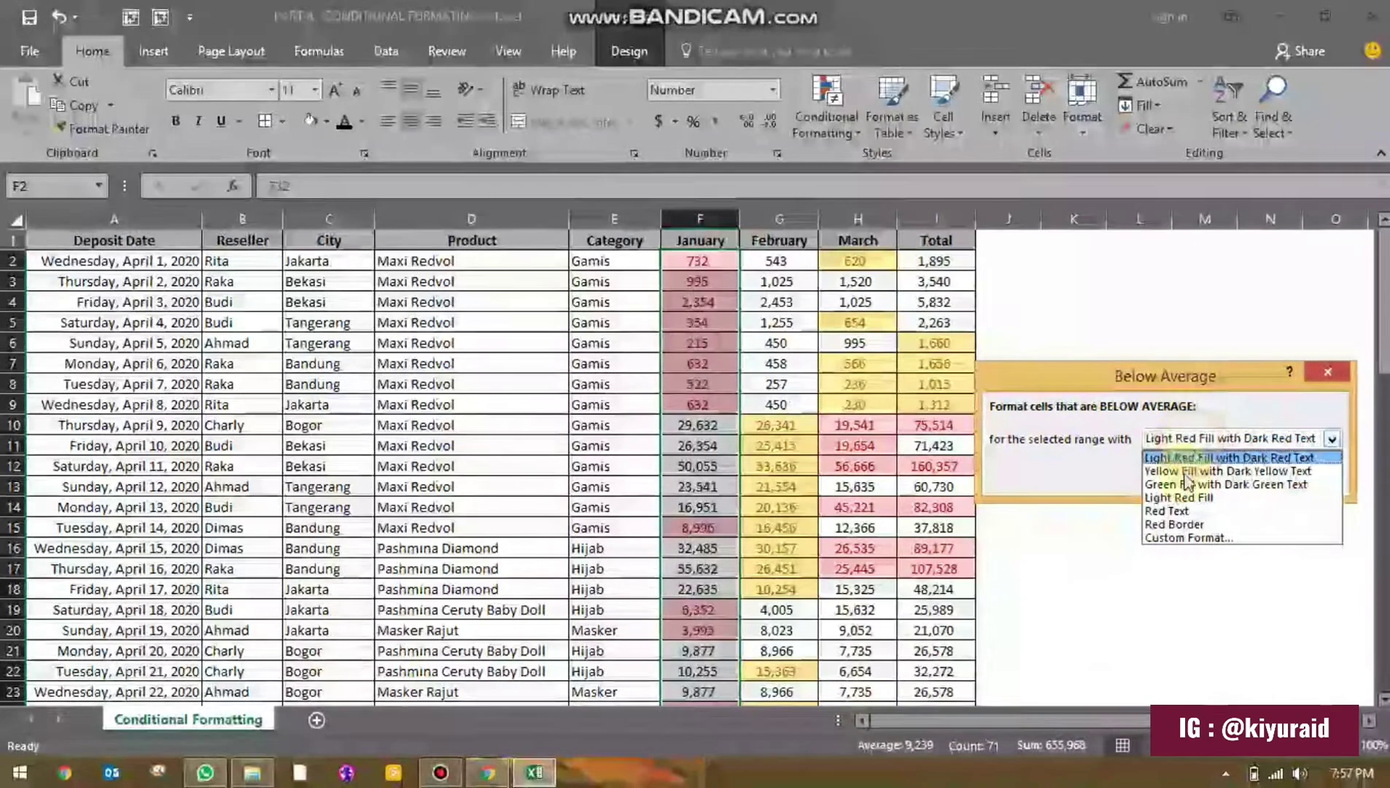
click(1182, 538)
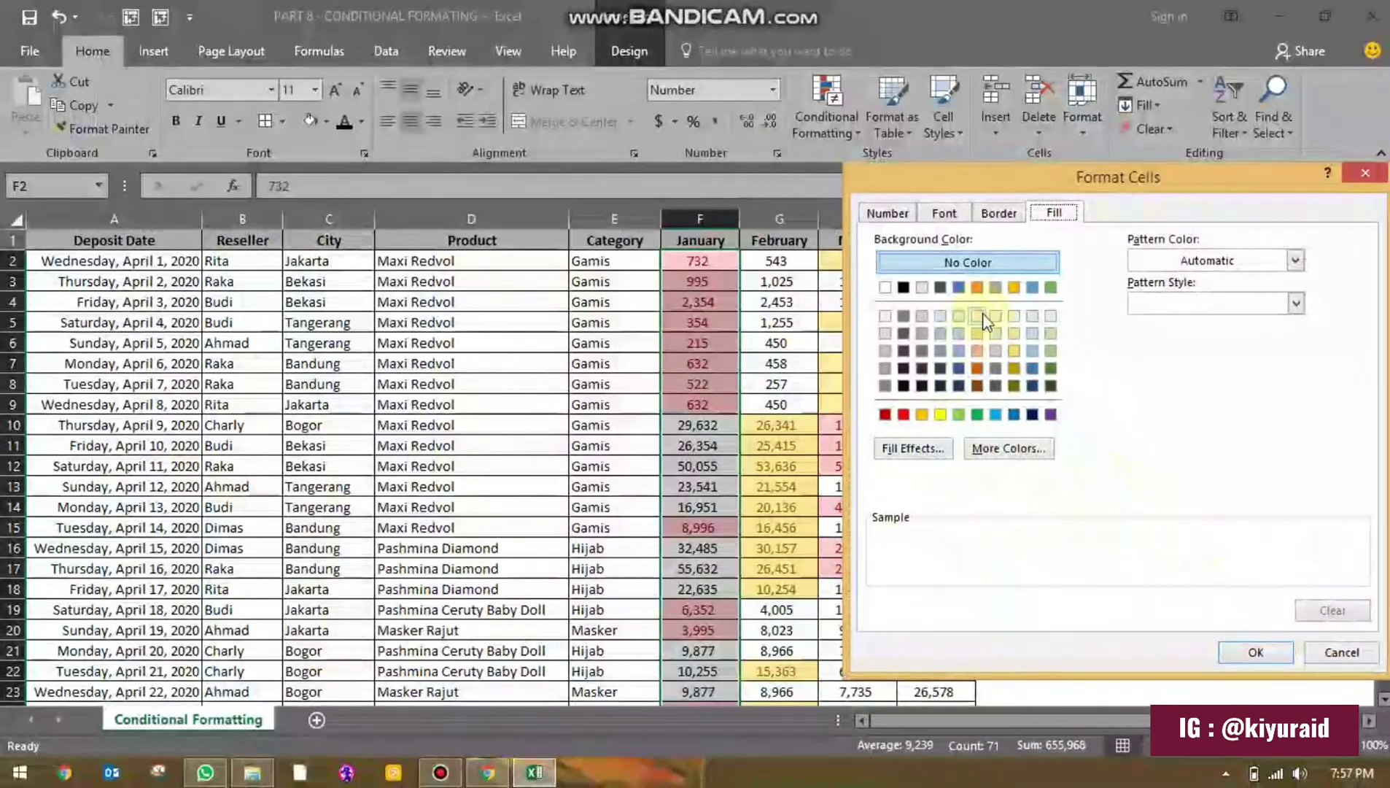
Step: Give the January Below Average rule a green fill and a white font color, apply it, and review the column
click(1050, 287)
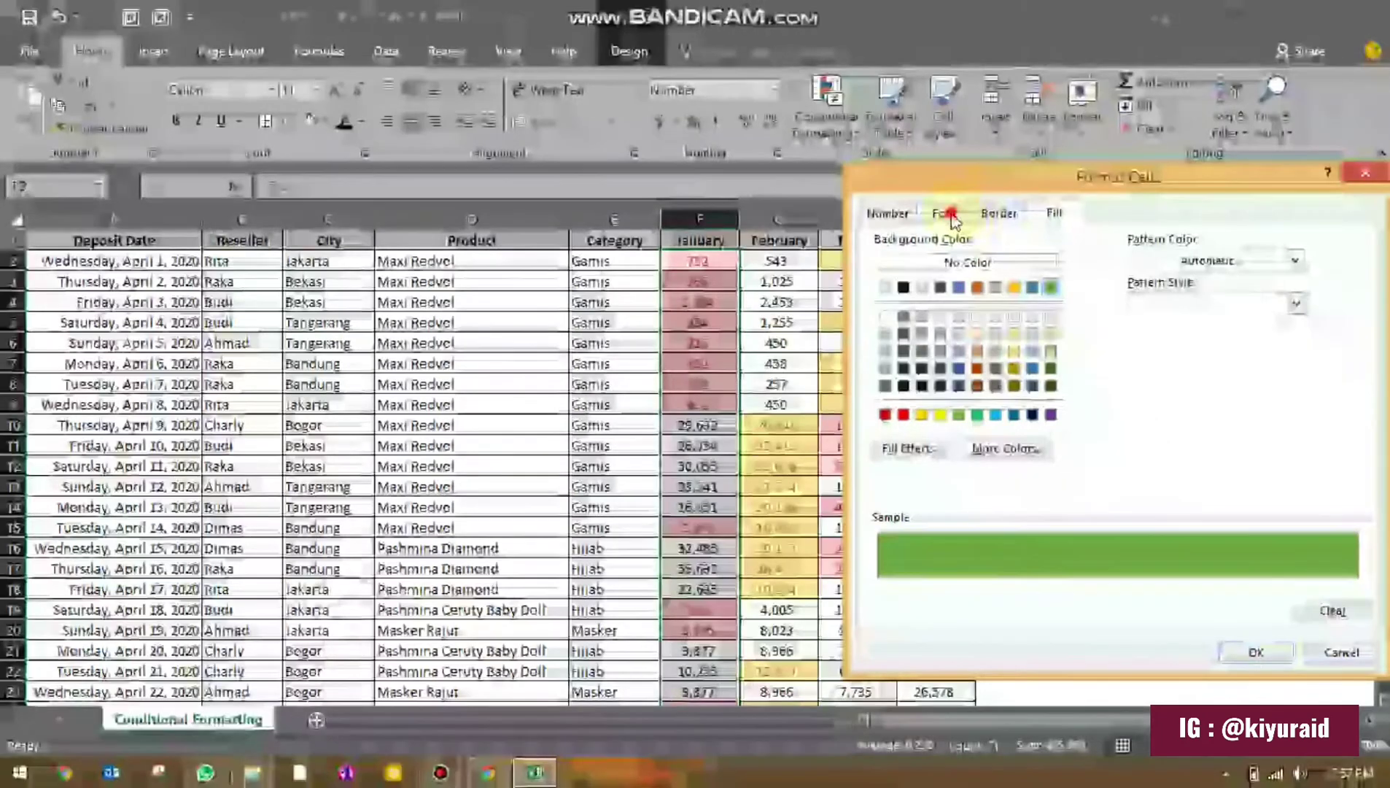
click(944, 212)
click(1196, 384)
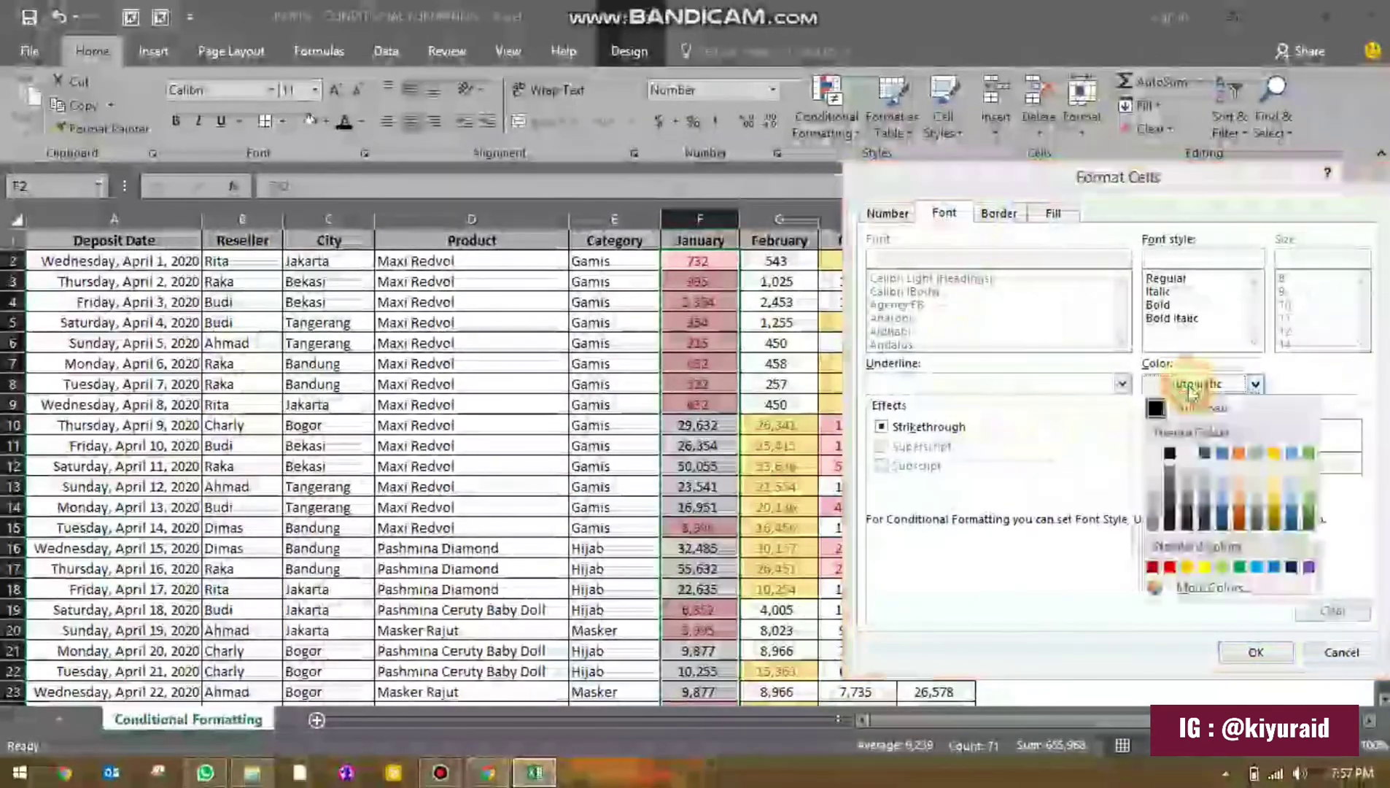
click(1168, 523)
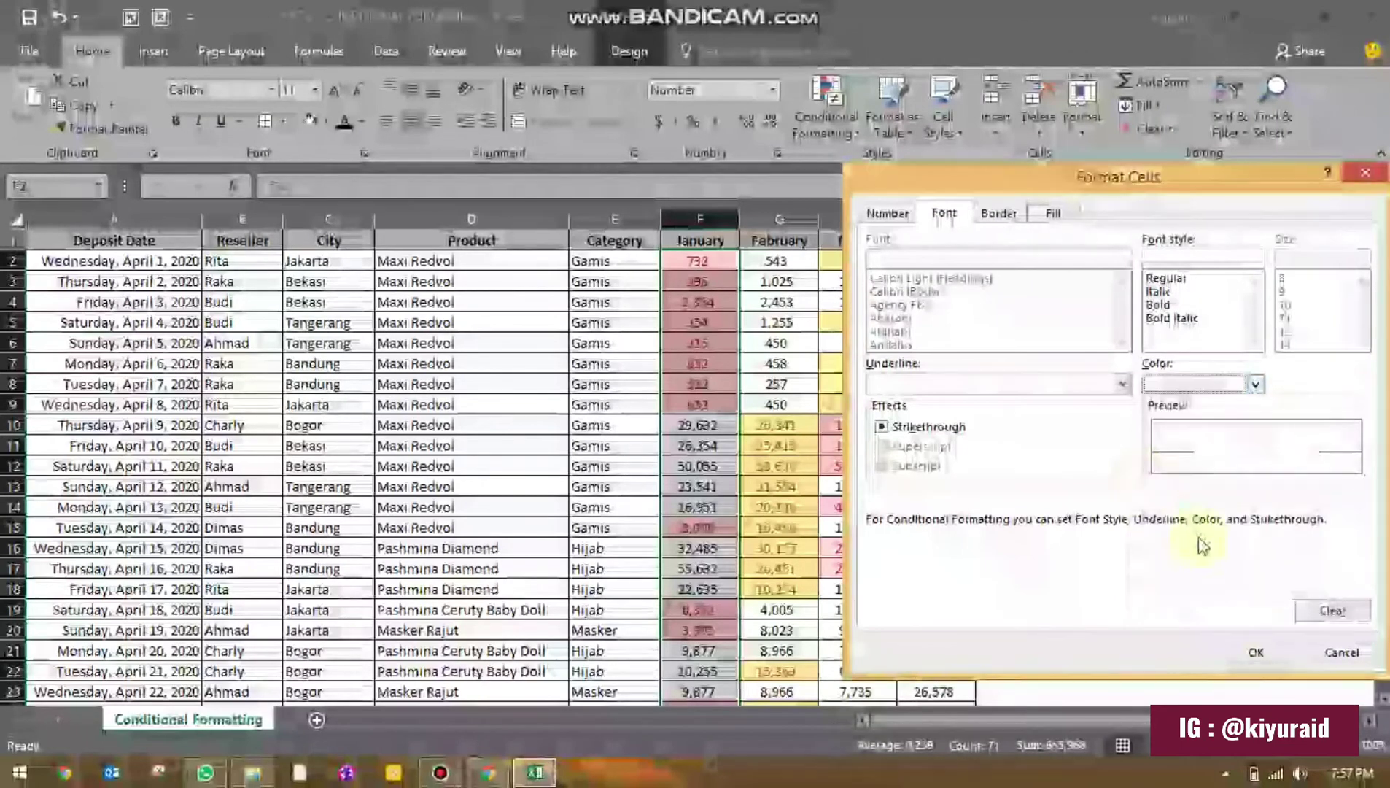
click(1249, 649)
click(1217, 474)
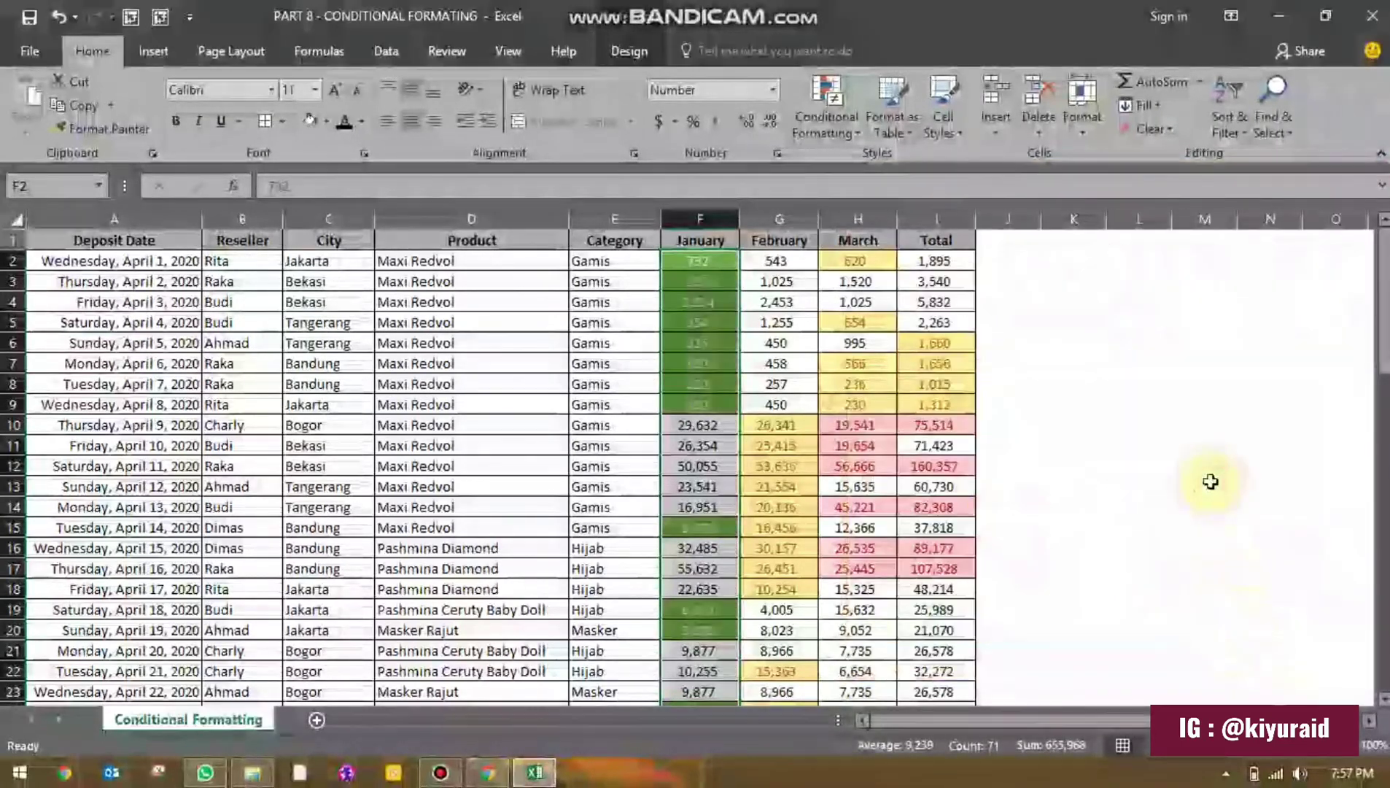
click(1071, 504)
scroll(727, 533, down, 17)
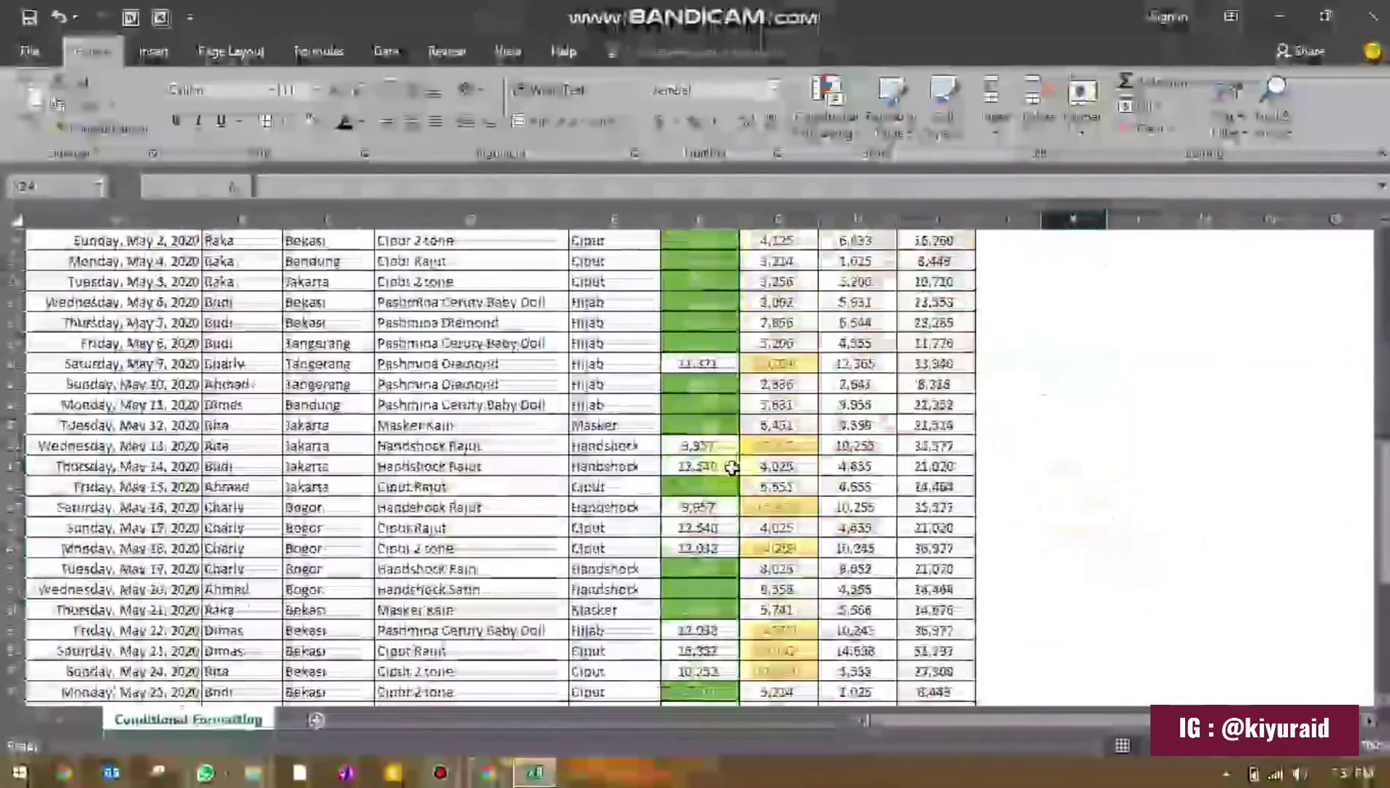
scroll(727, 533, down, 4)
scroll(727, 533, up, 20)
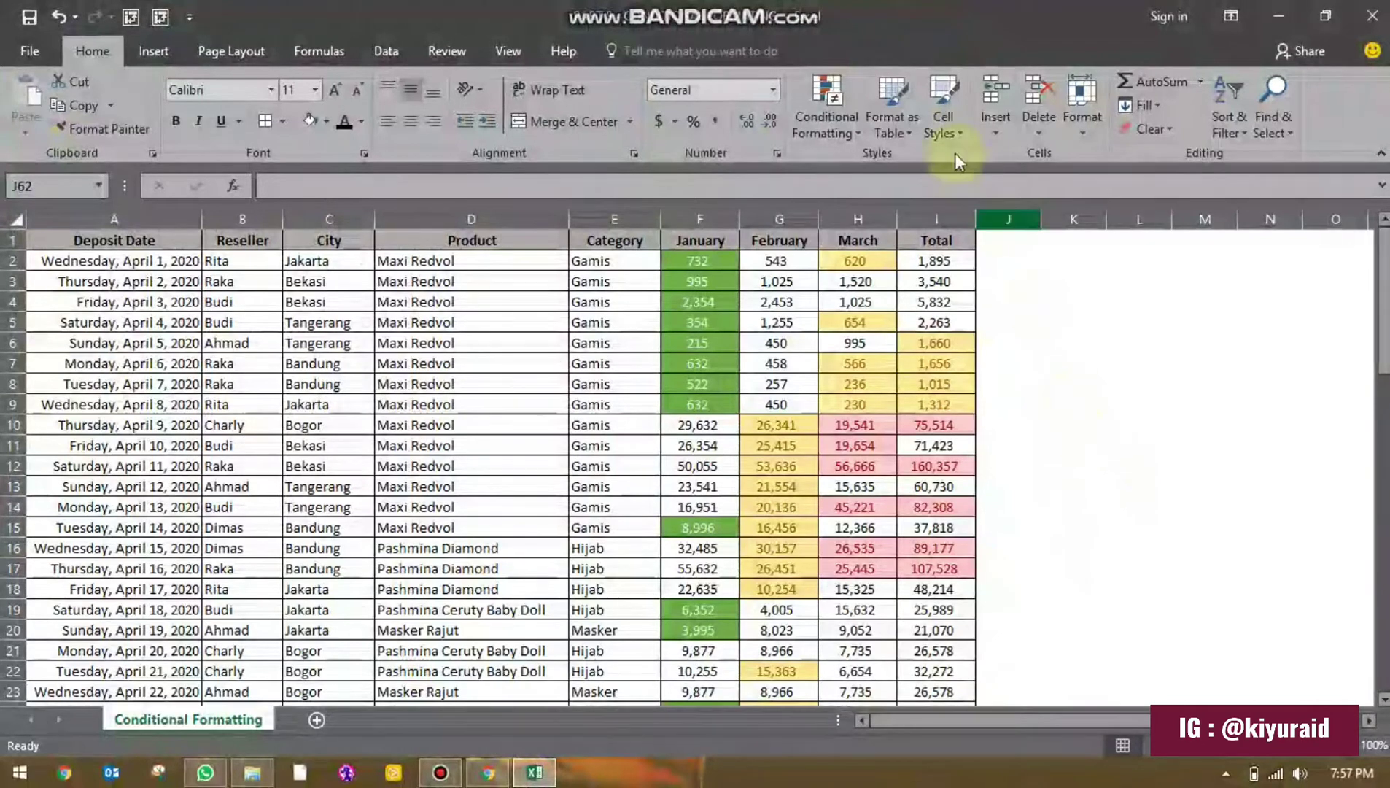
click(844, 130)
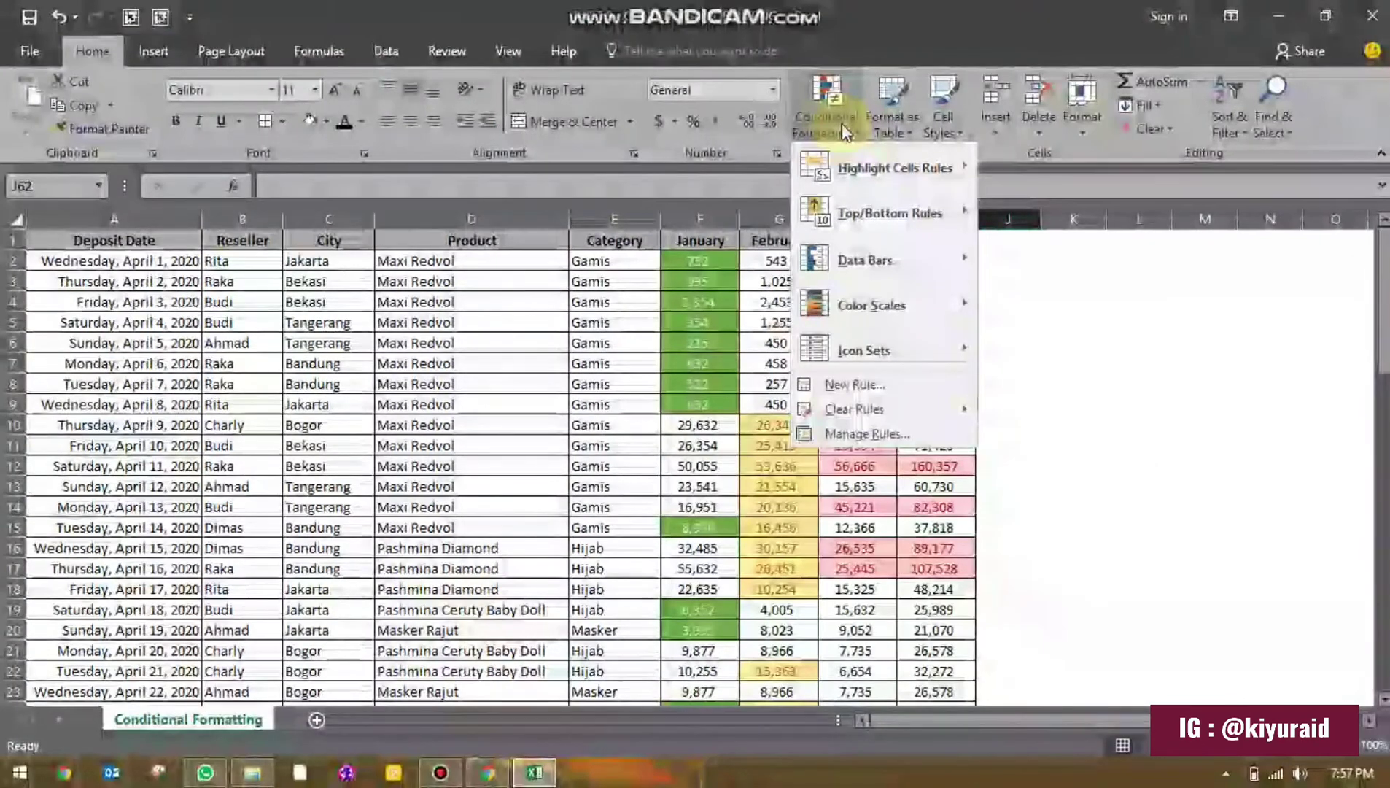
mouse_move(851, 271)
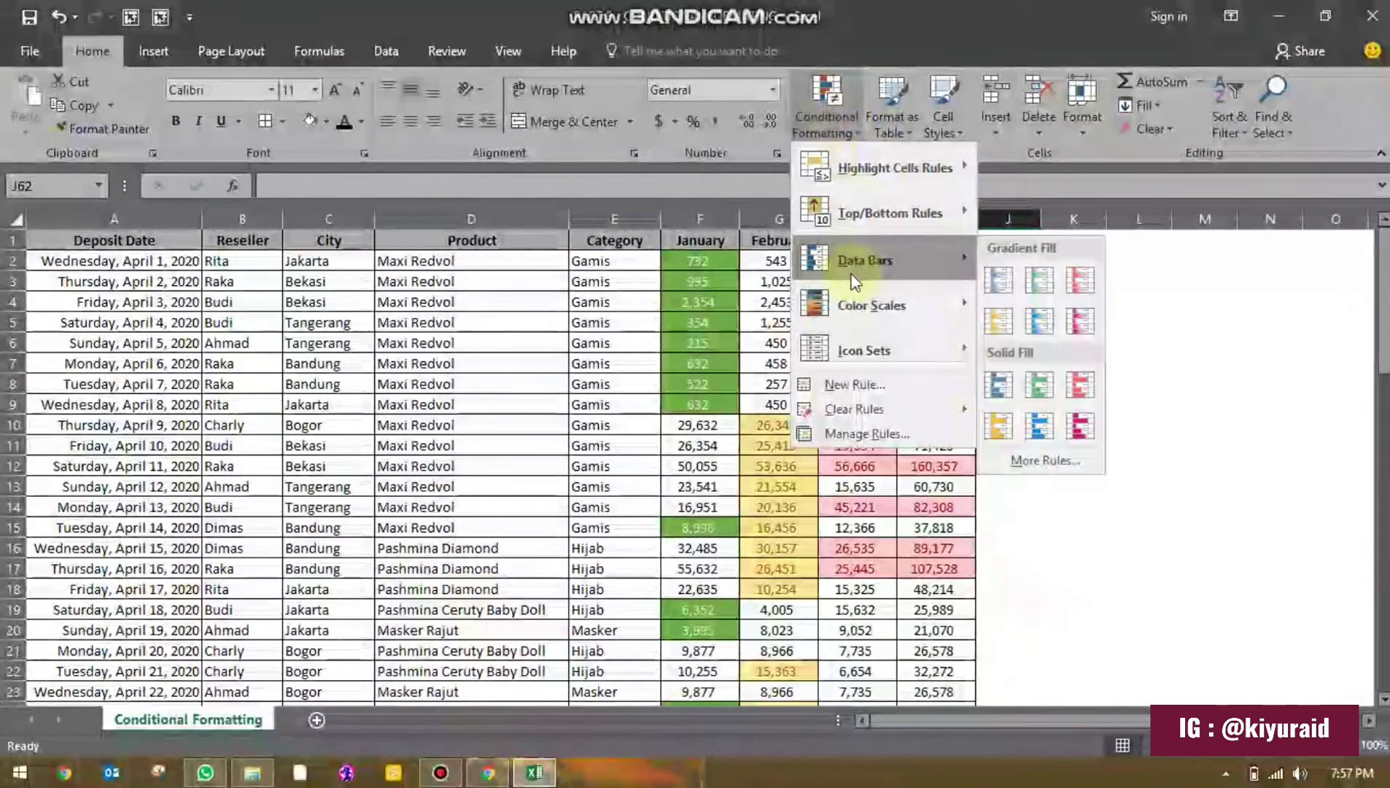
click(833, 133)
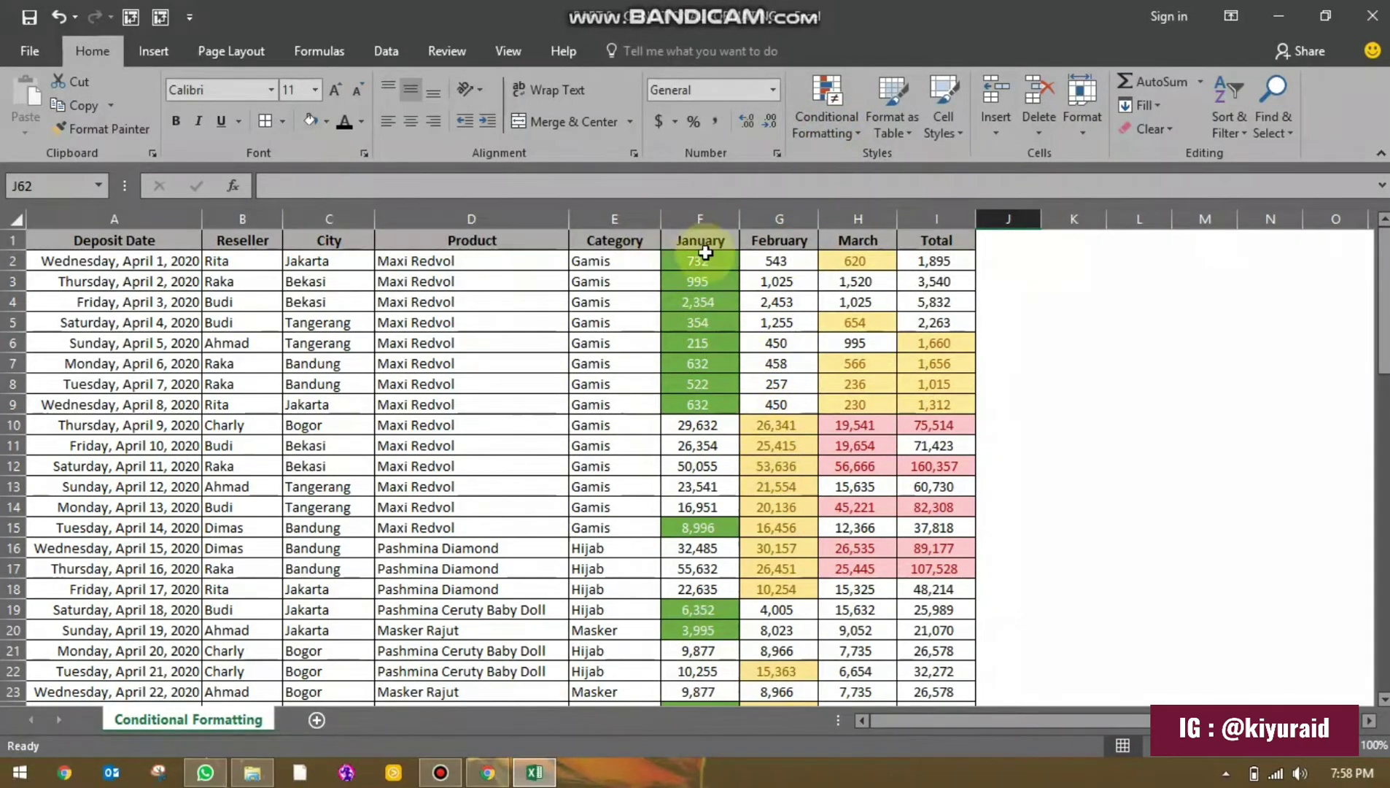
Step: Clear the conditional formatting rules from the entire sheet and check the table's rows
click(685, 383)
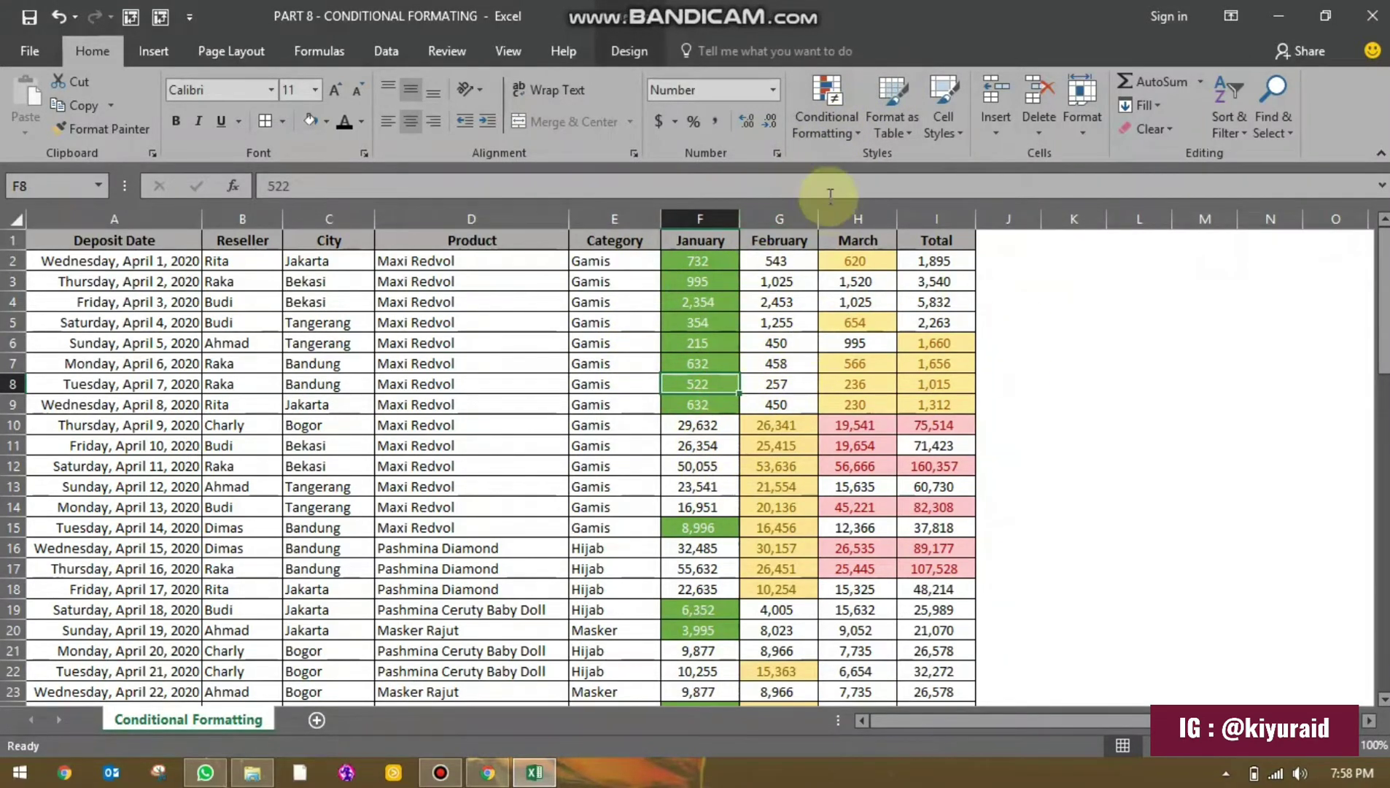
click(837, 118)
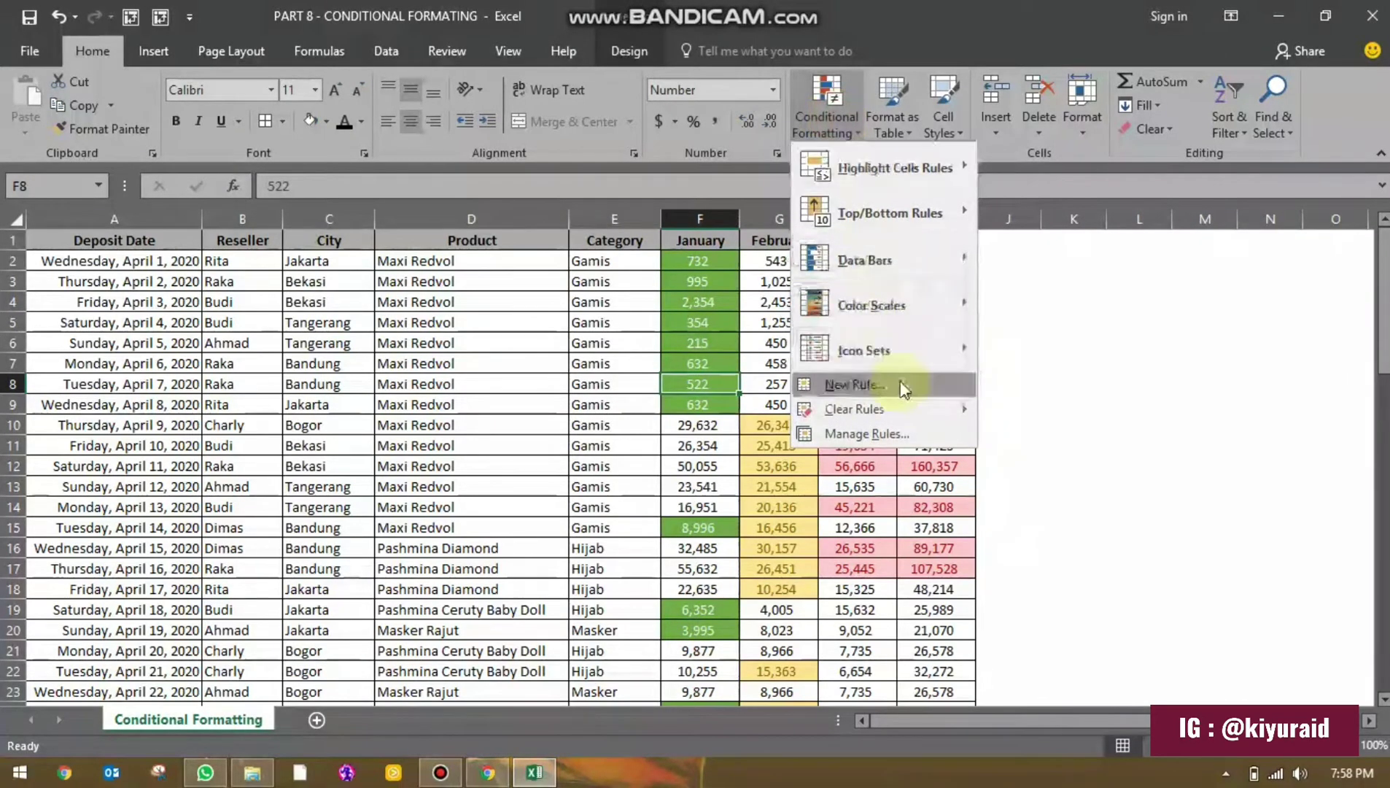
mouse_move(900, 411)
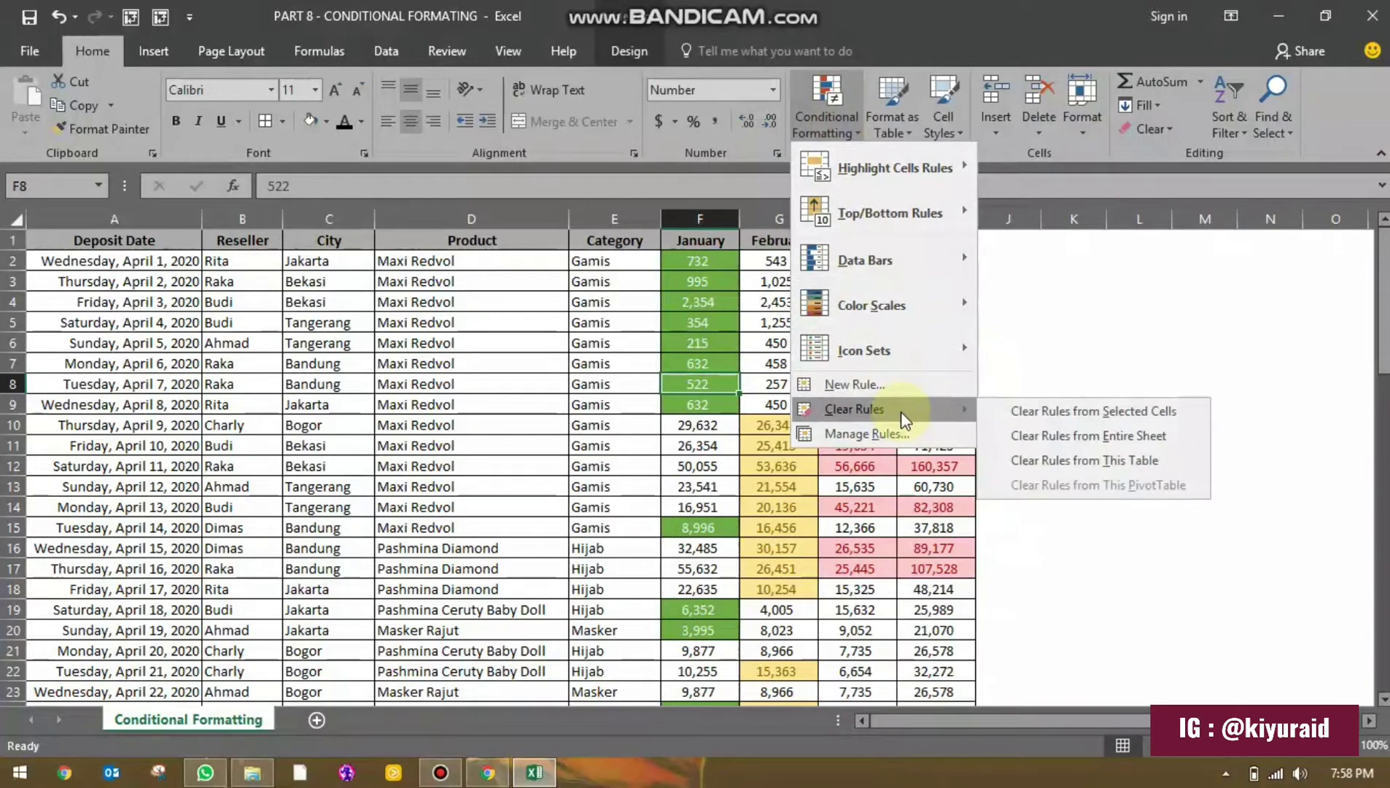
click(1069, 445)
scroll(723, 431, down, 12)
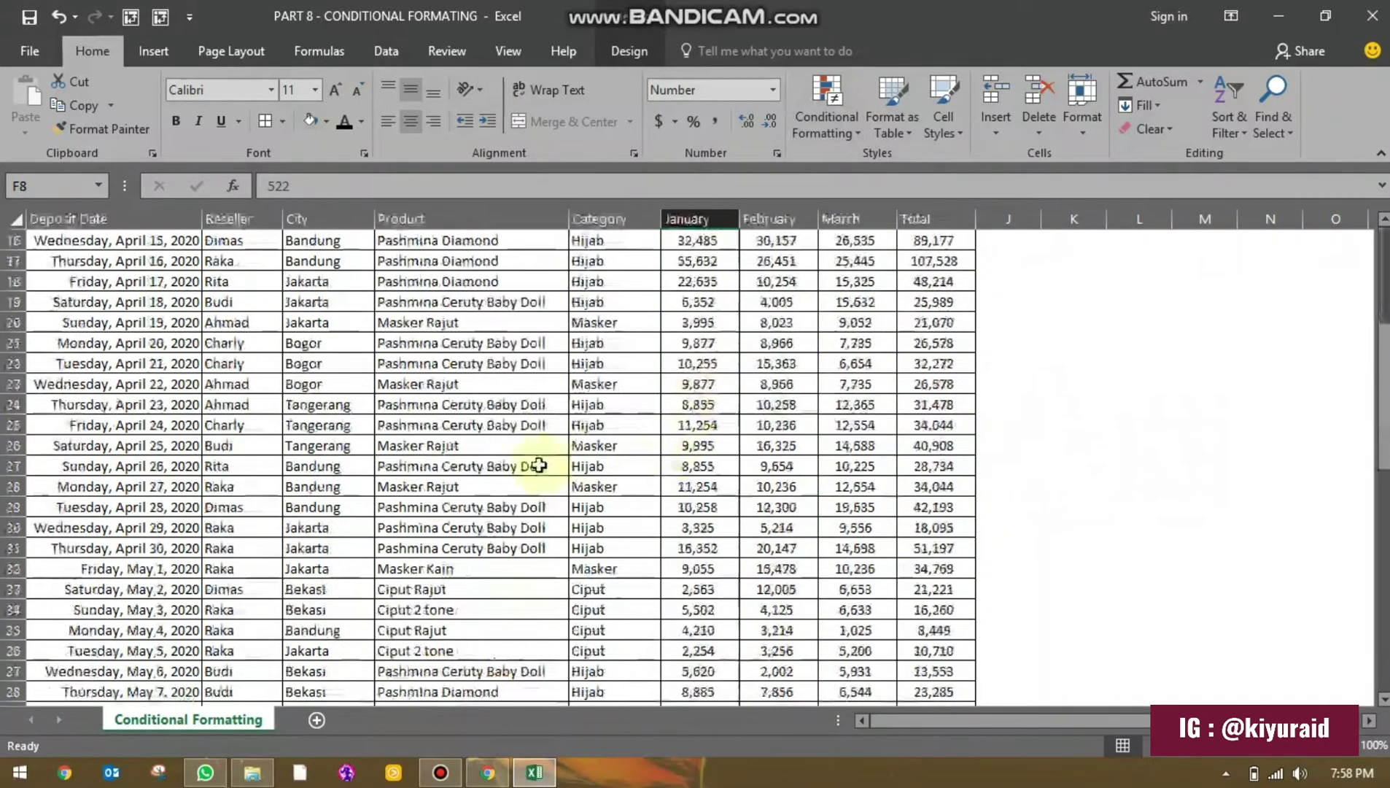
scroll(731, 521, up, 12)
scroll(766, 561, up, 3)
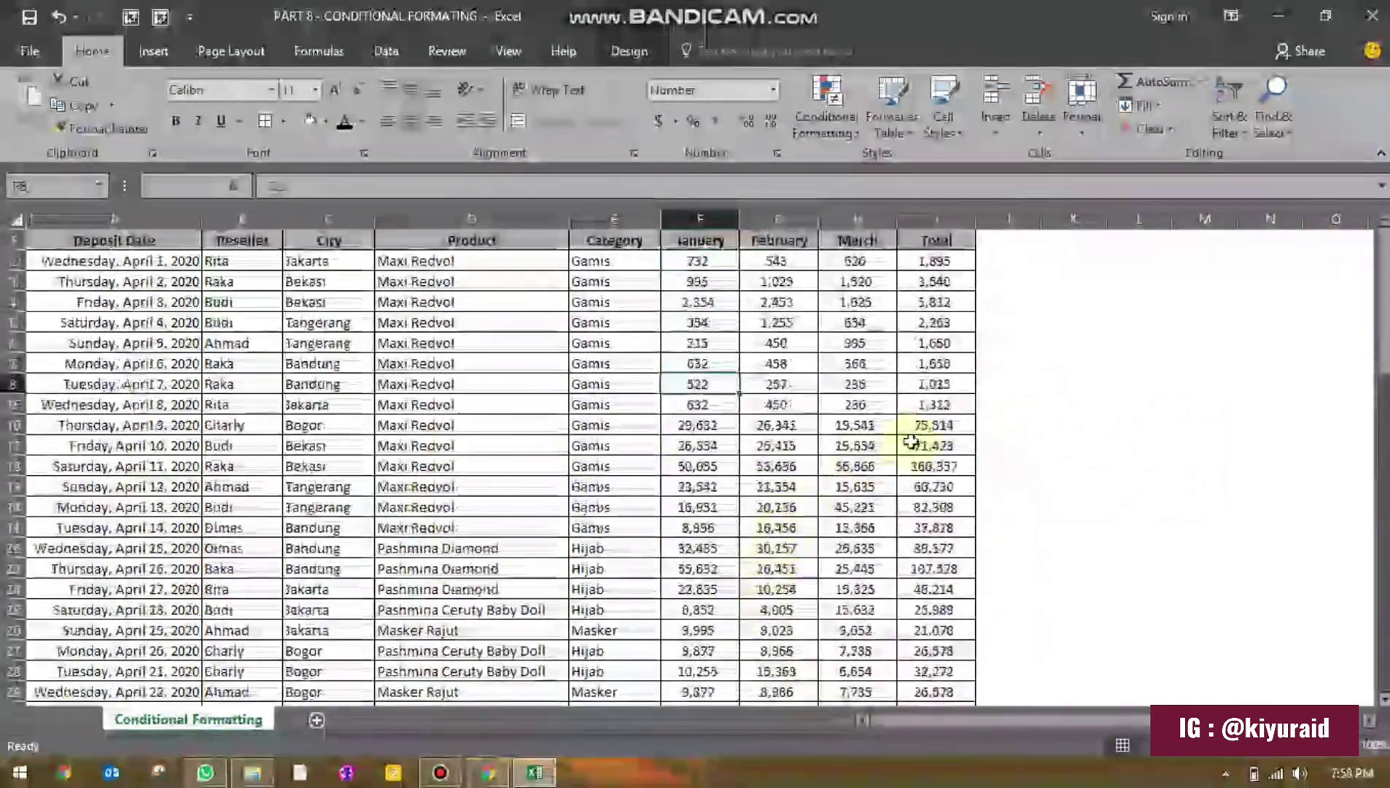
Step: Apply blue gradient-fill data bars to the Total column's data, excluding the header
click(933, 363)
click(922, 226)
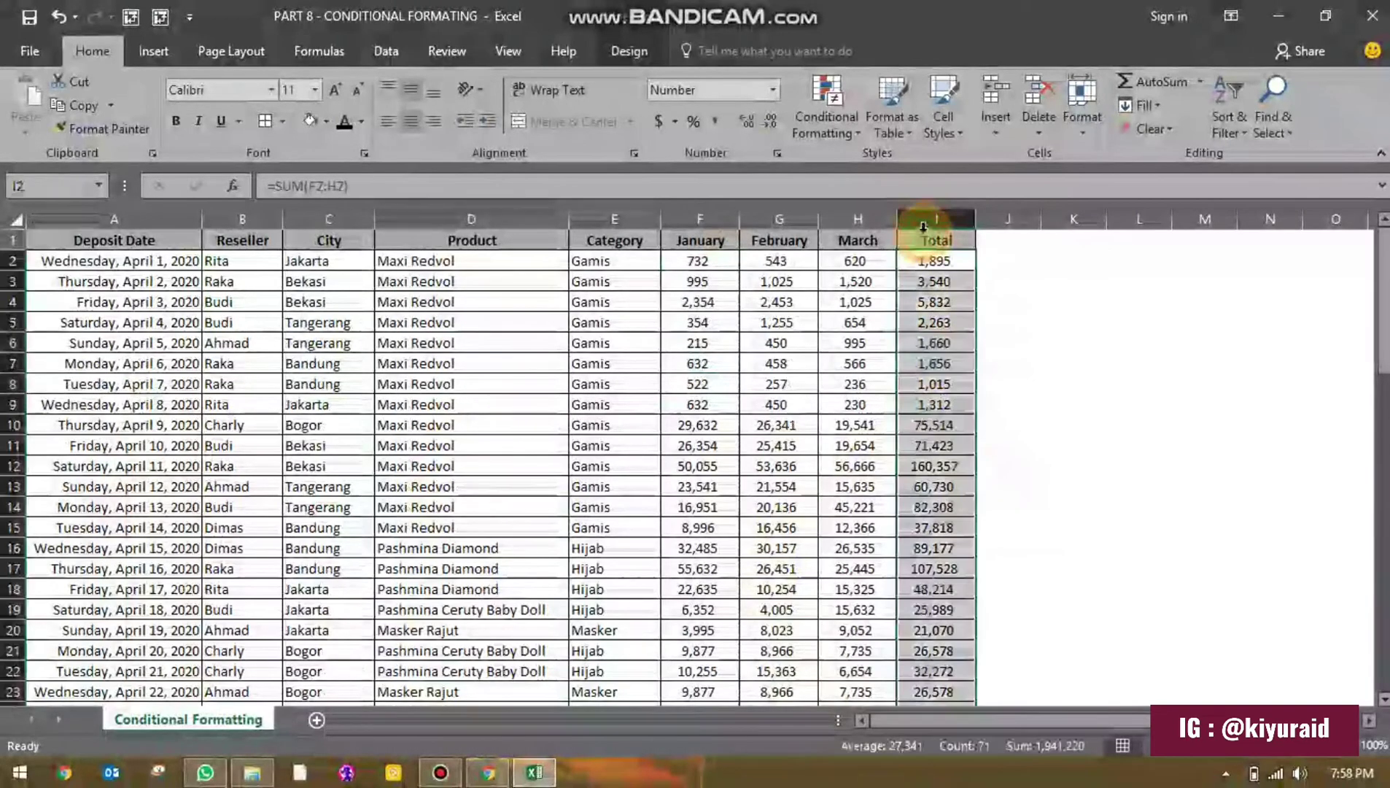
click(808, 131)
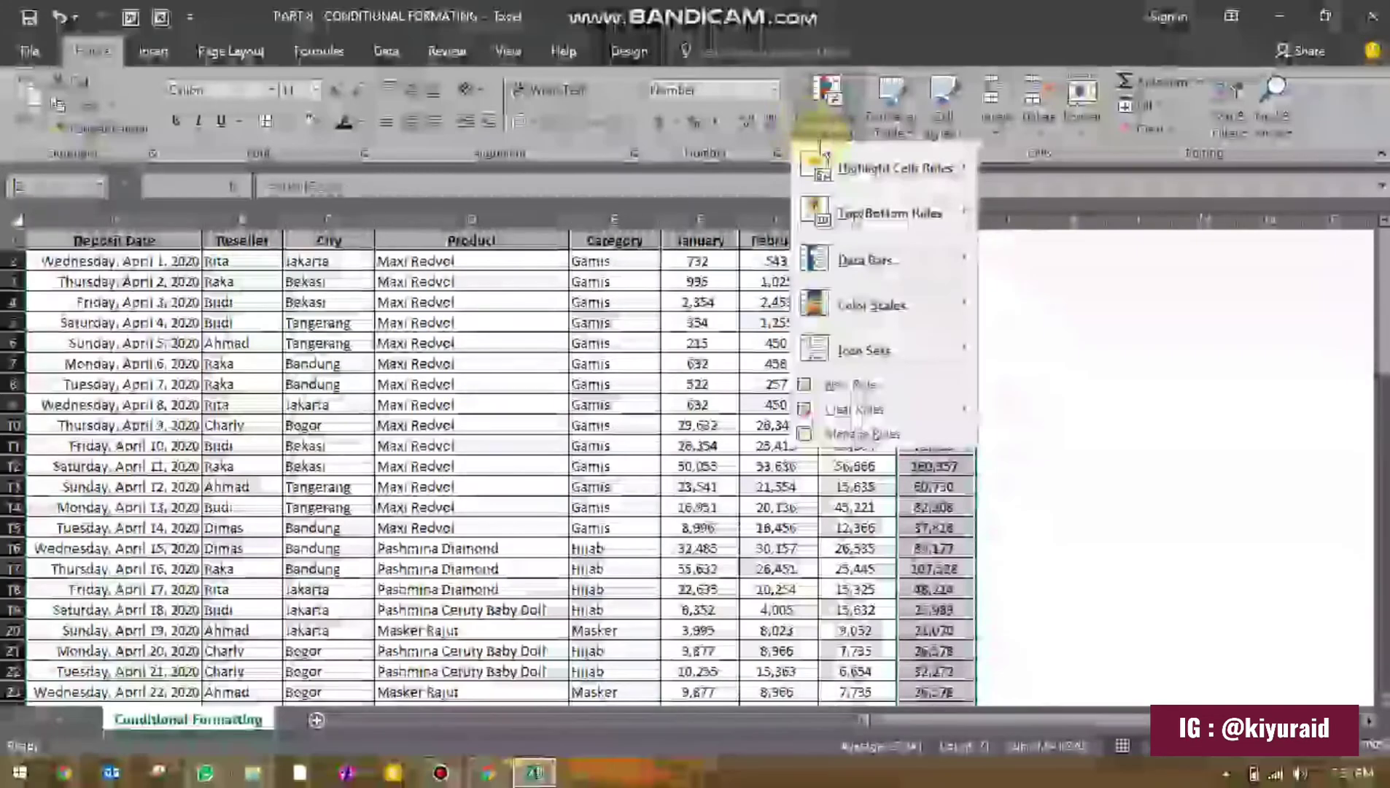
mouse_move(873, 246)
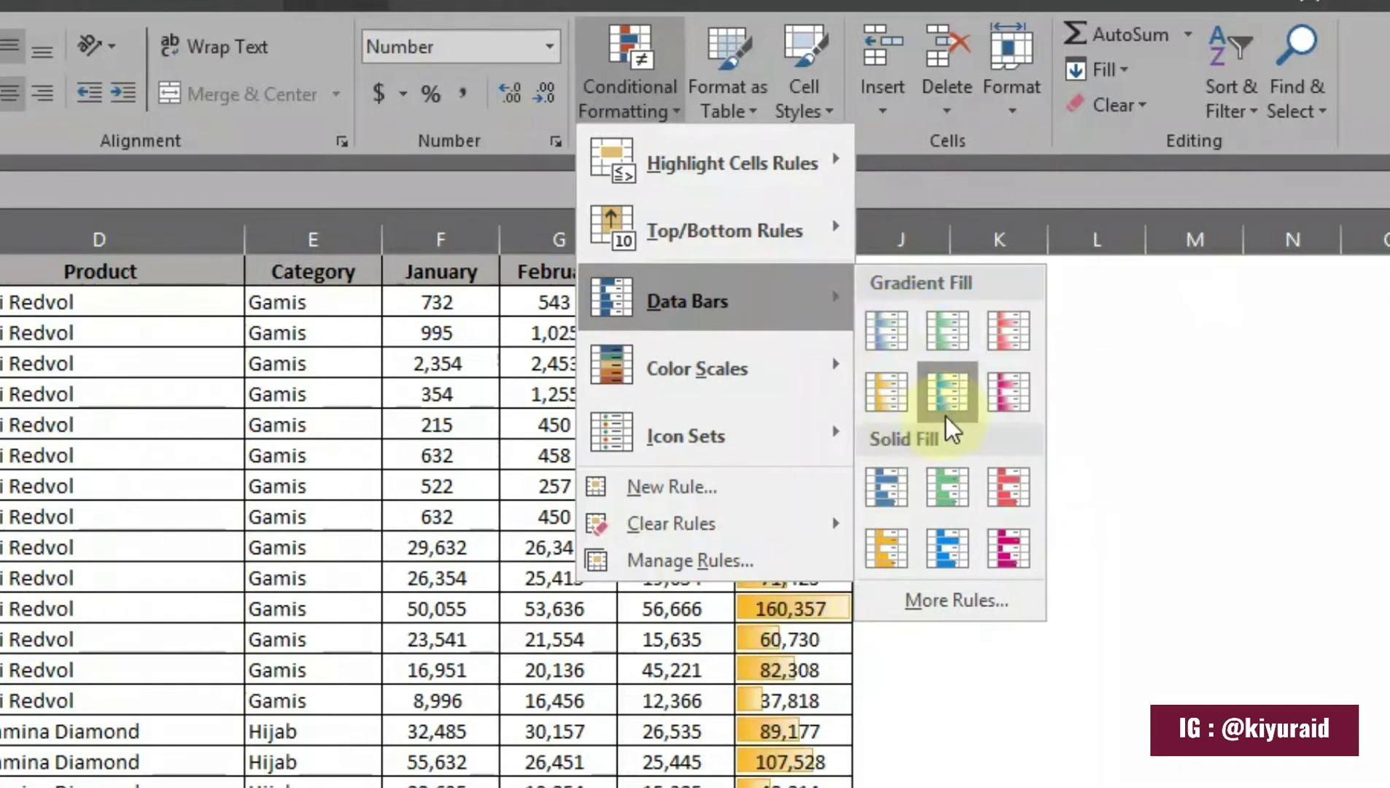
click(889, 327)
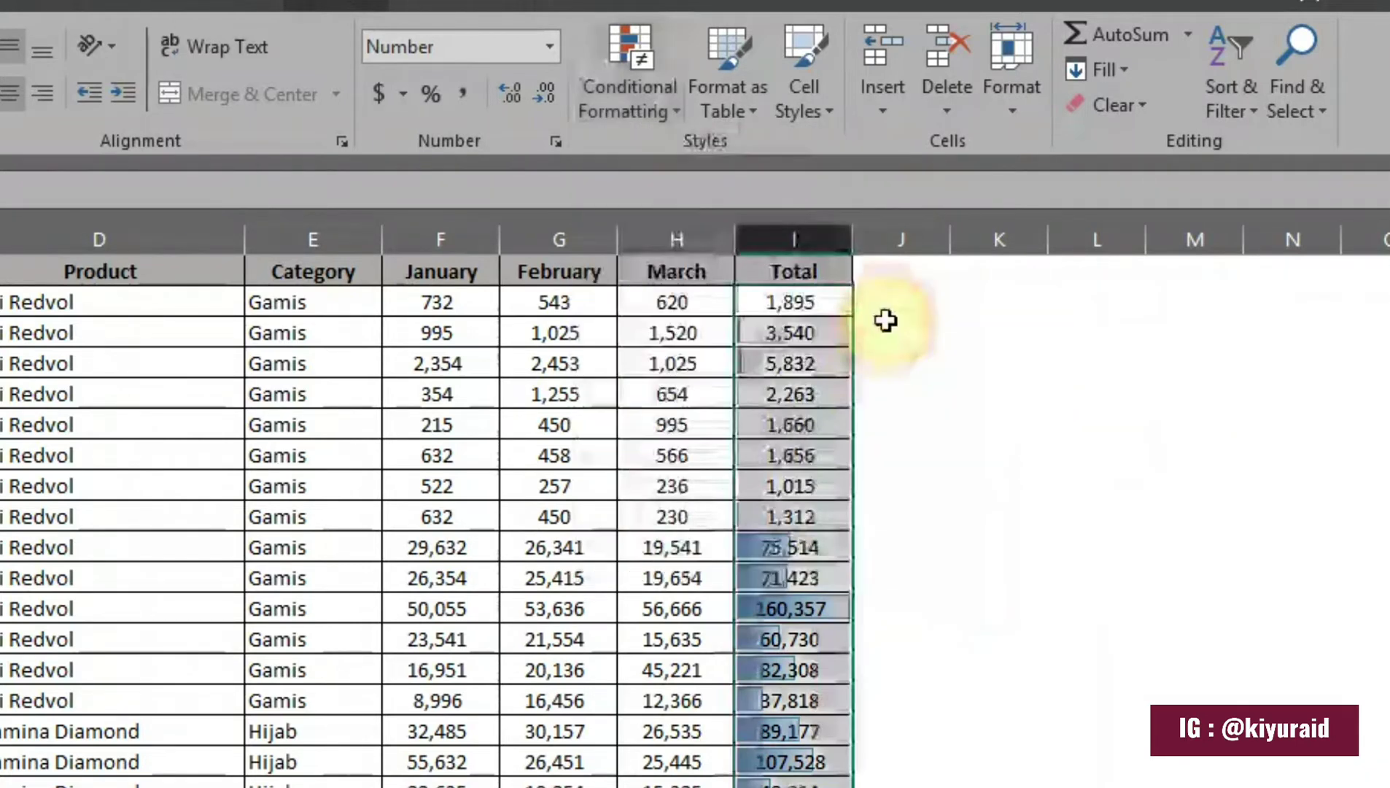
Step: Examine how the data bar lengths in the Total column compare between the smallest and largest values
click(899, 457)
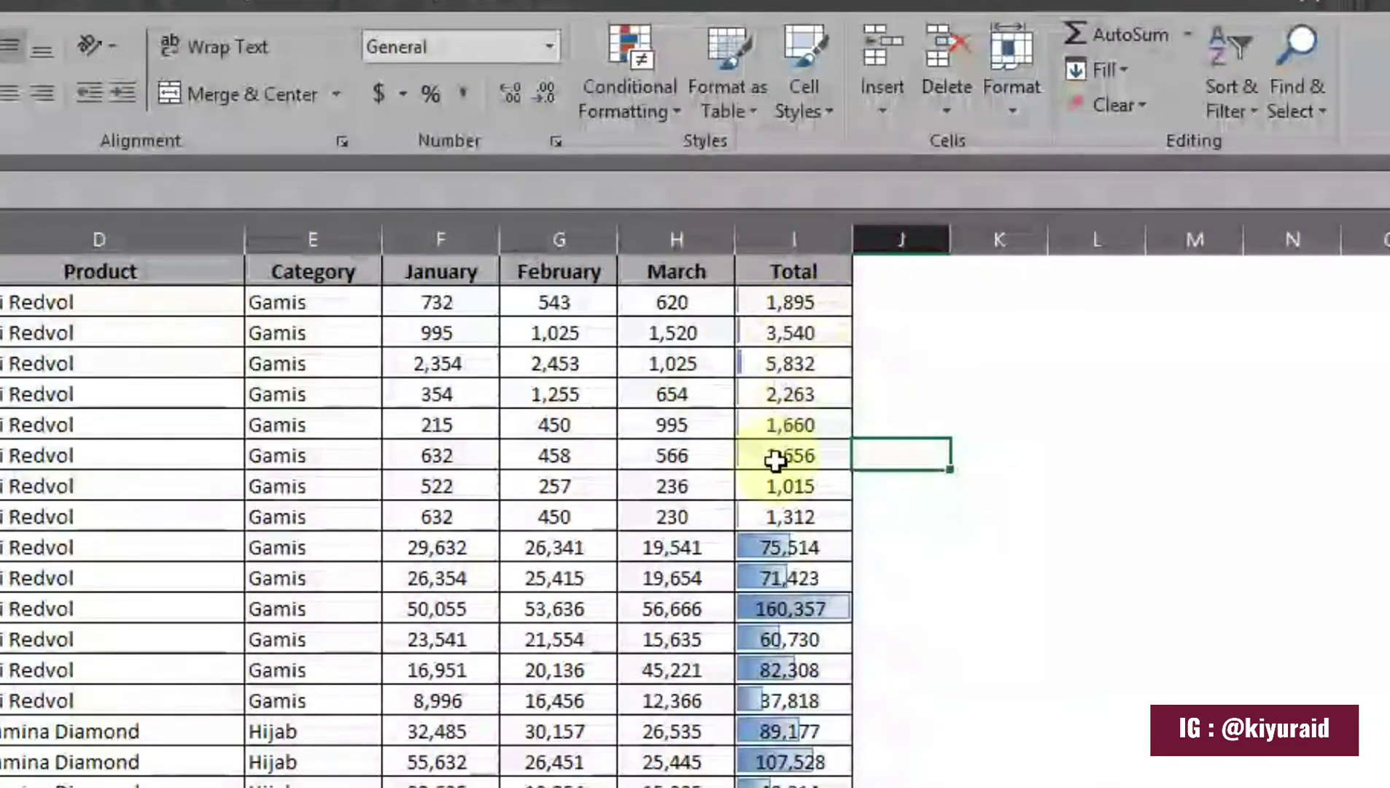
scroll(800, 583, down, 2)
scroll(800, 598, down, 15)
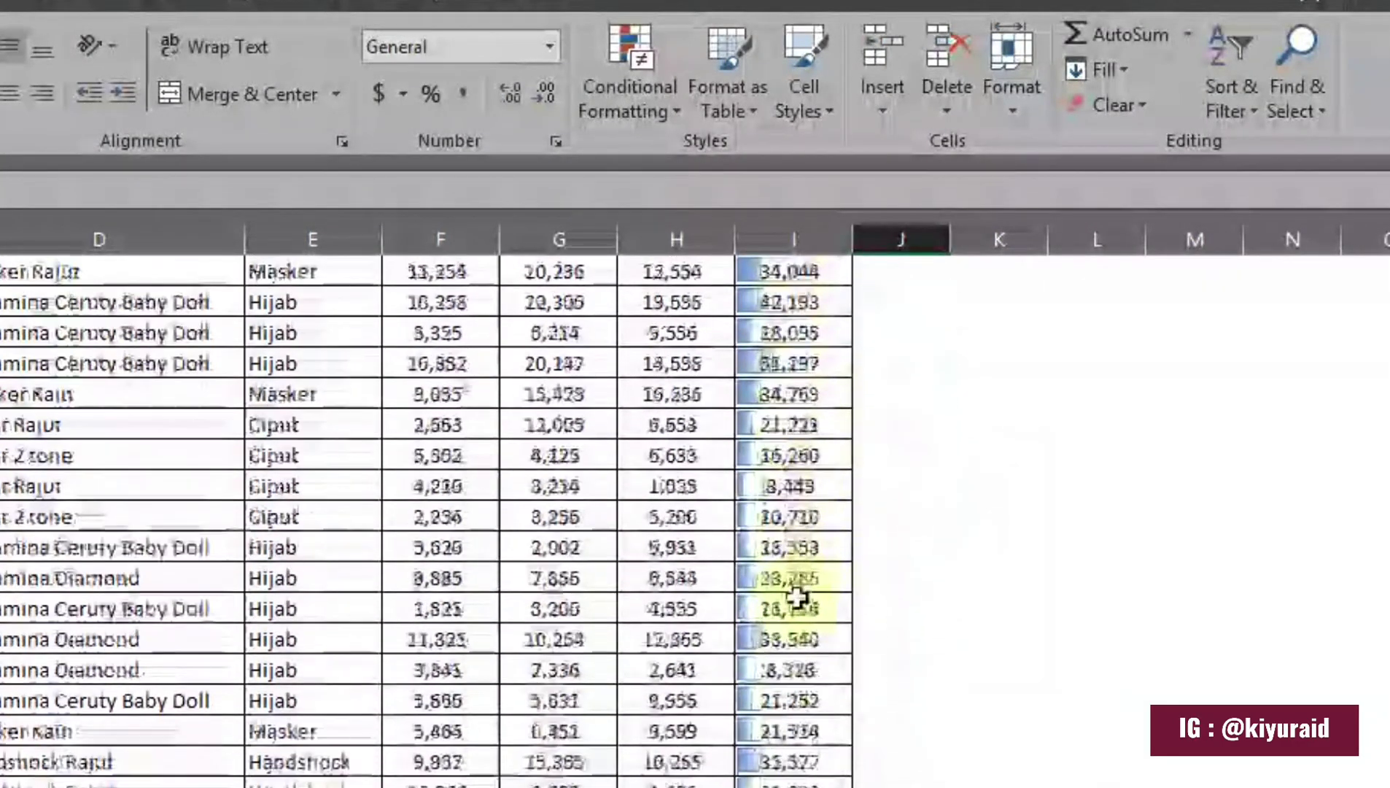
scroll(797, 656, up, 17)
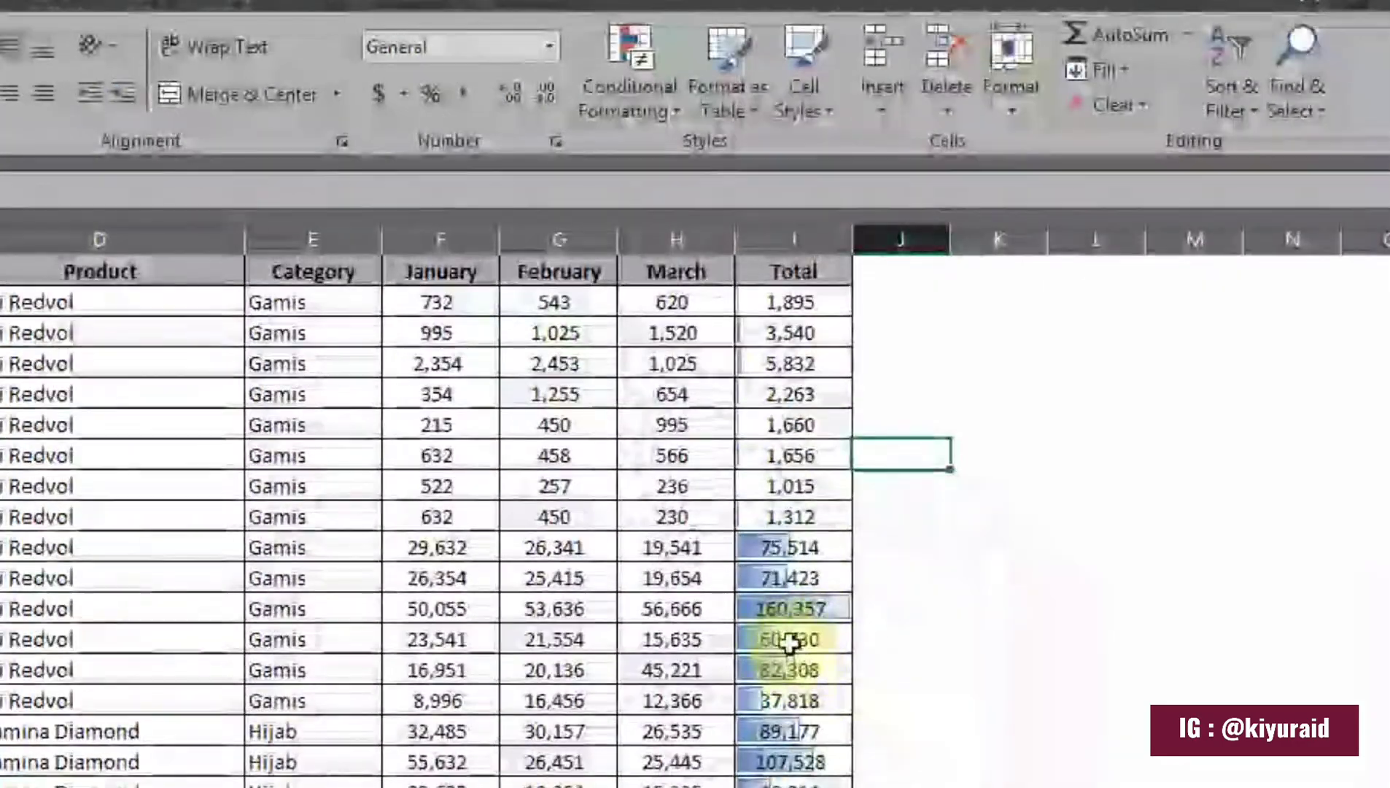
click(778, 615)
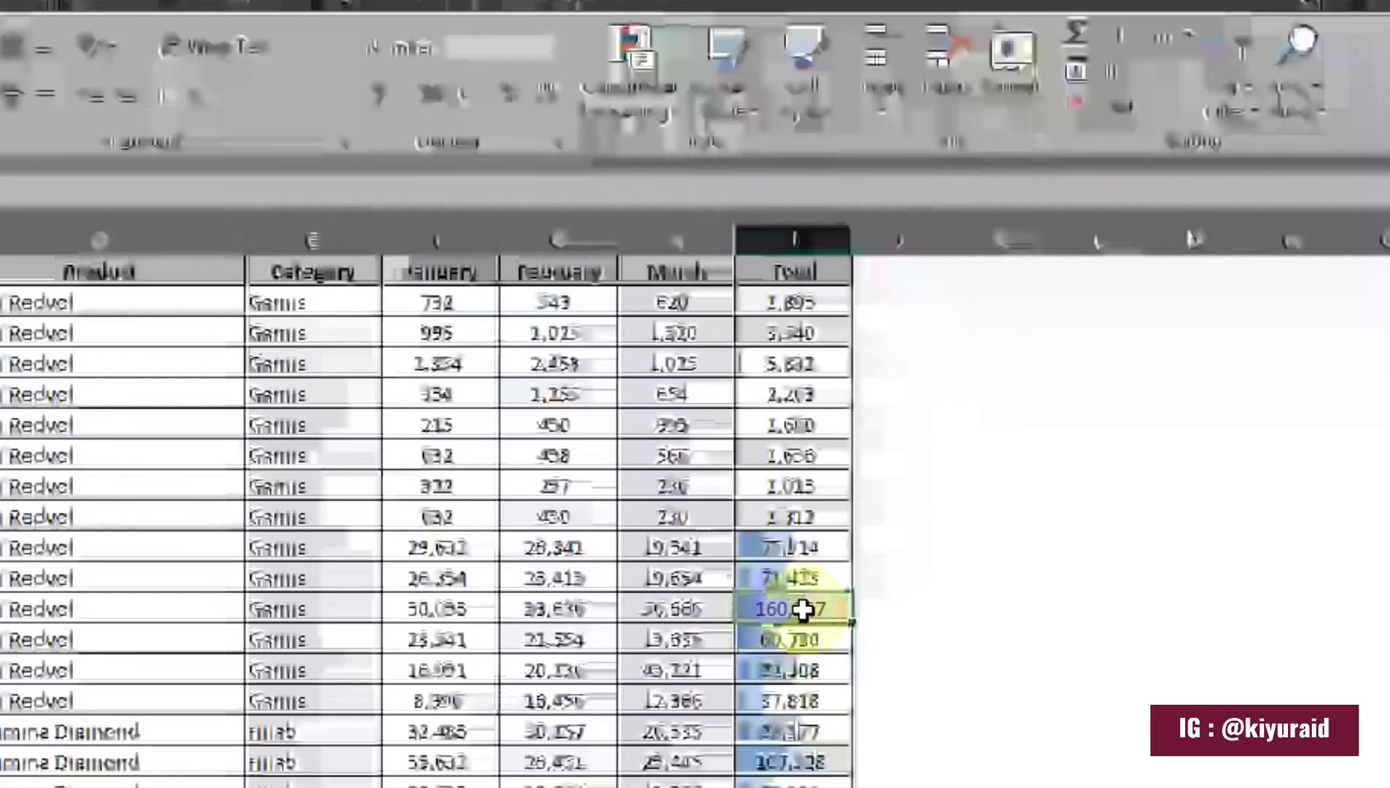
scroll(795, 605, down, 20)
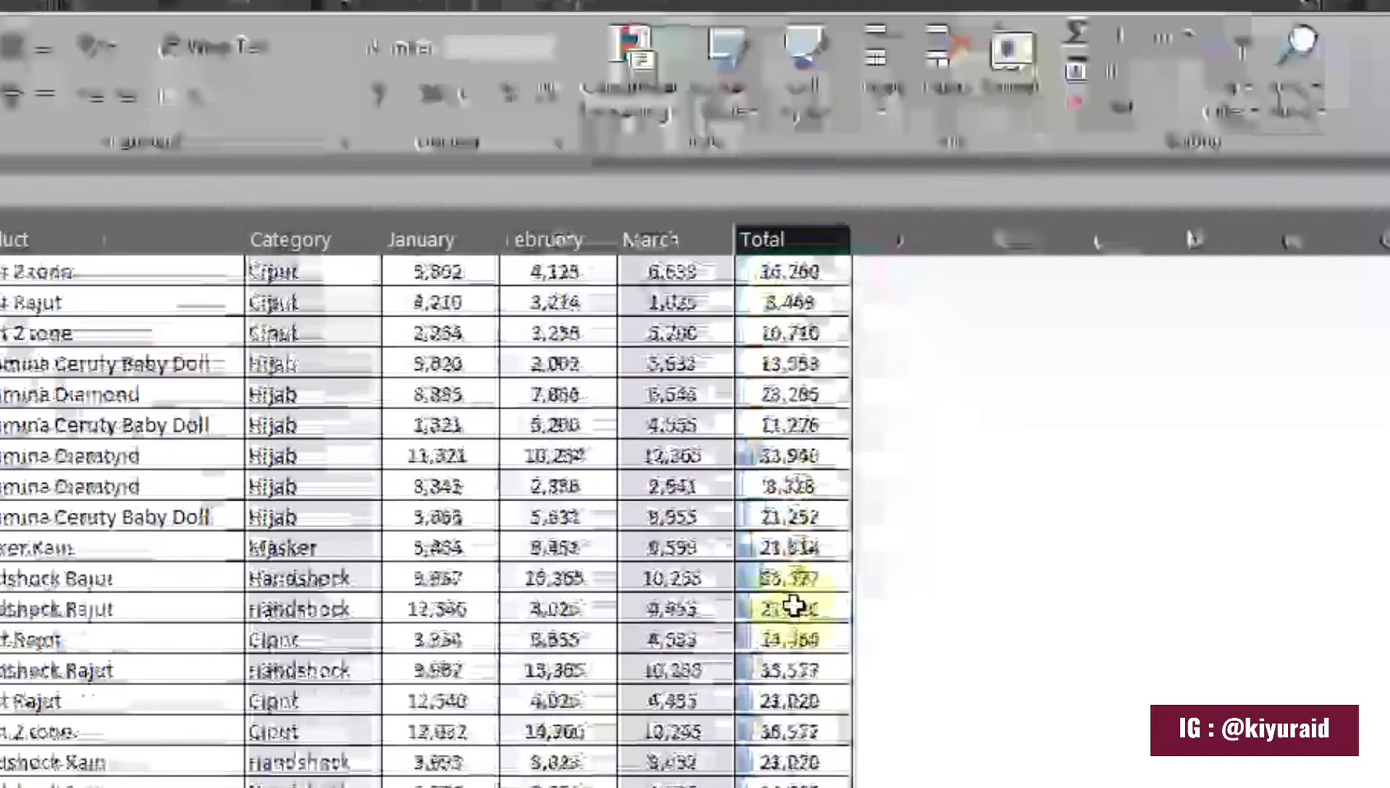
scroll(799, 611, up, 20)
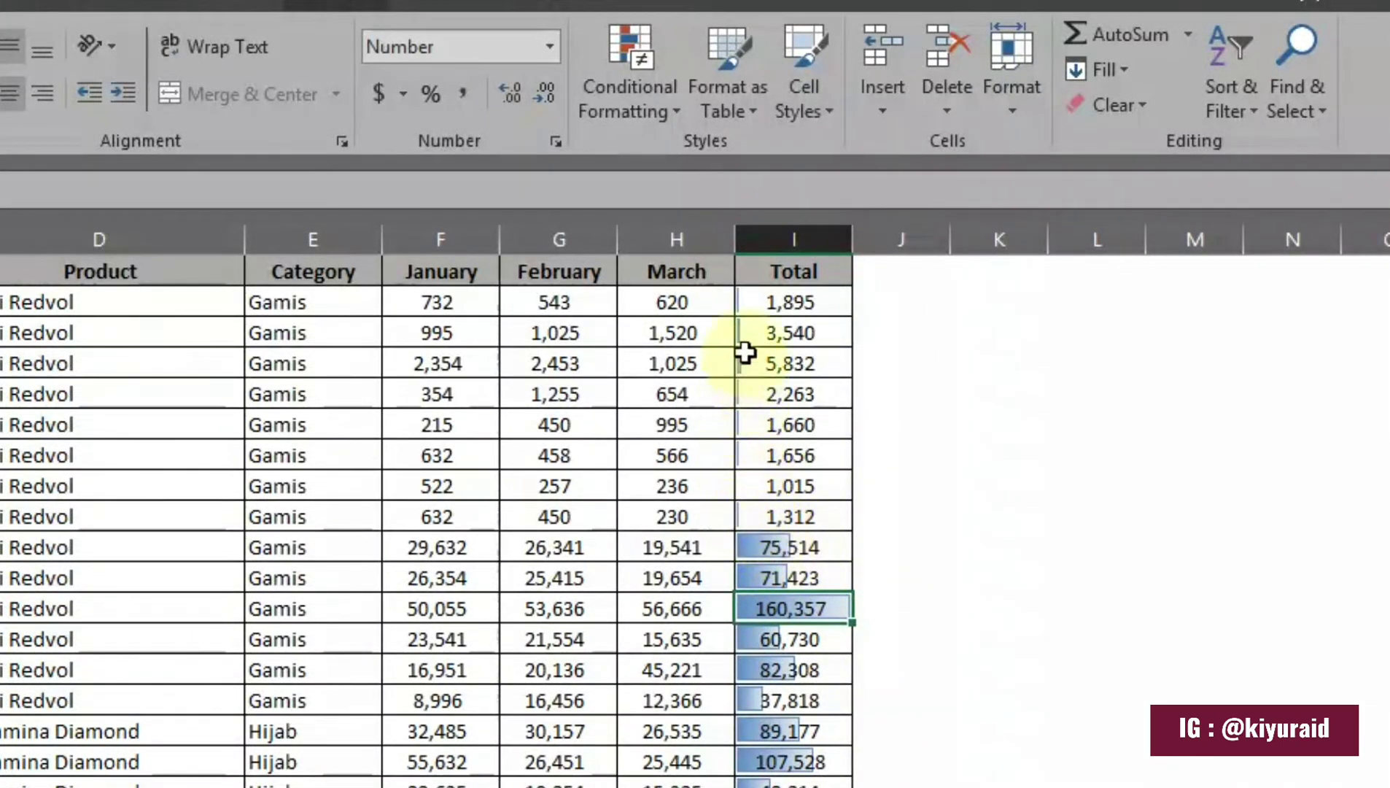
drag(756, 298, 770, 510)
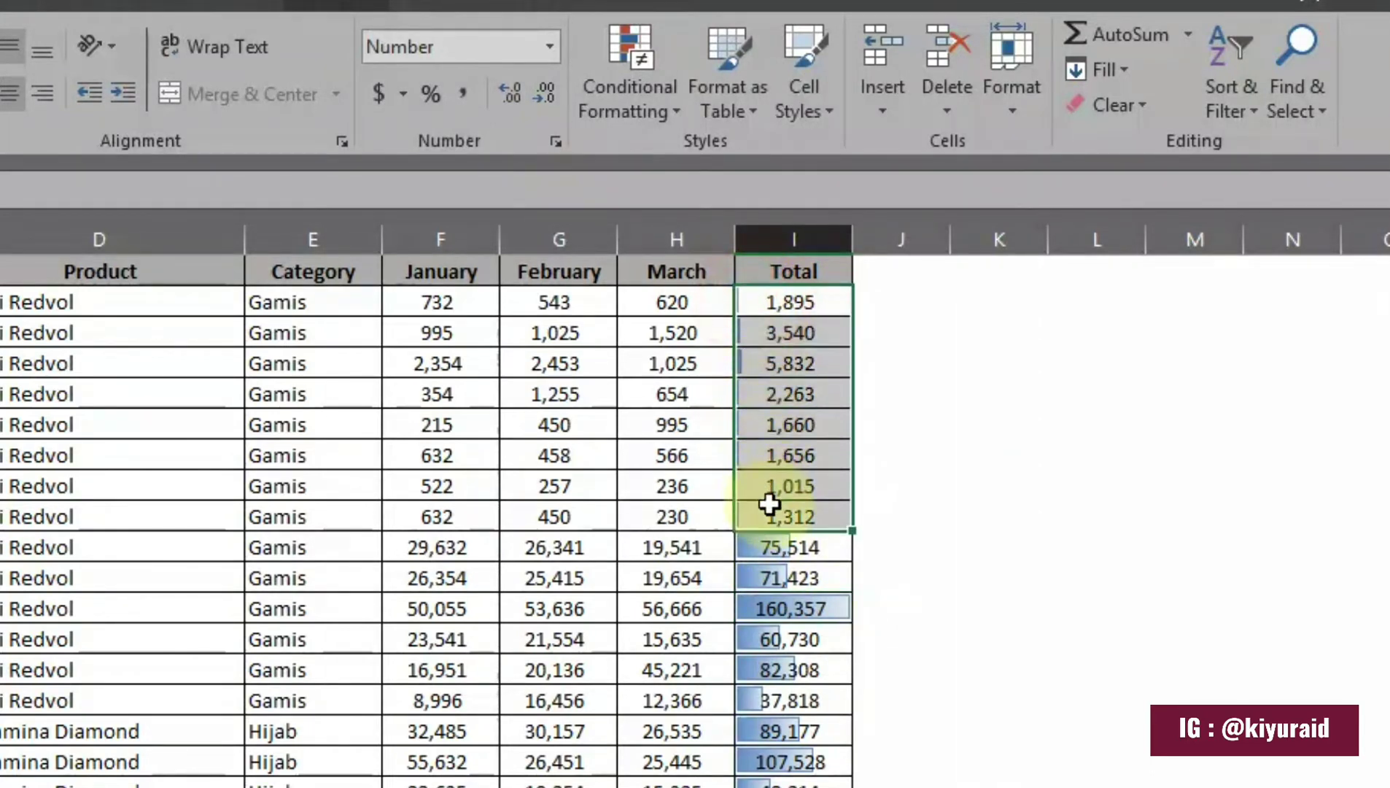
click(791, 544)
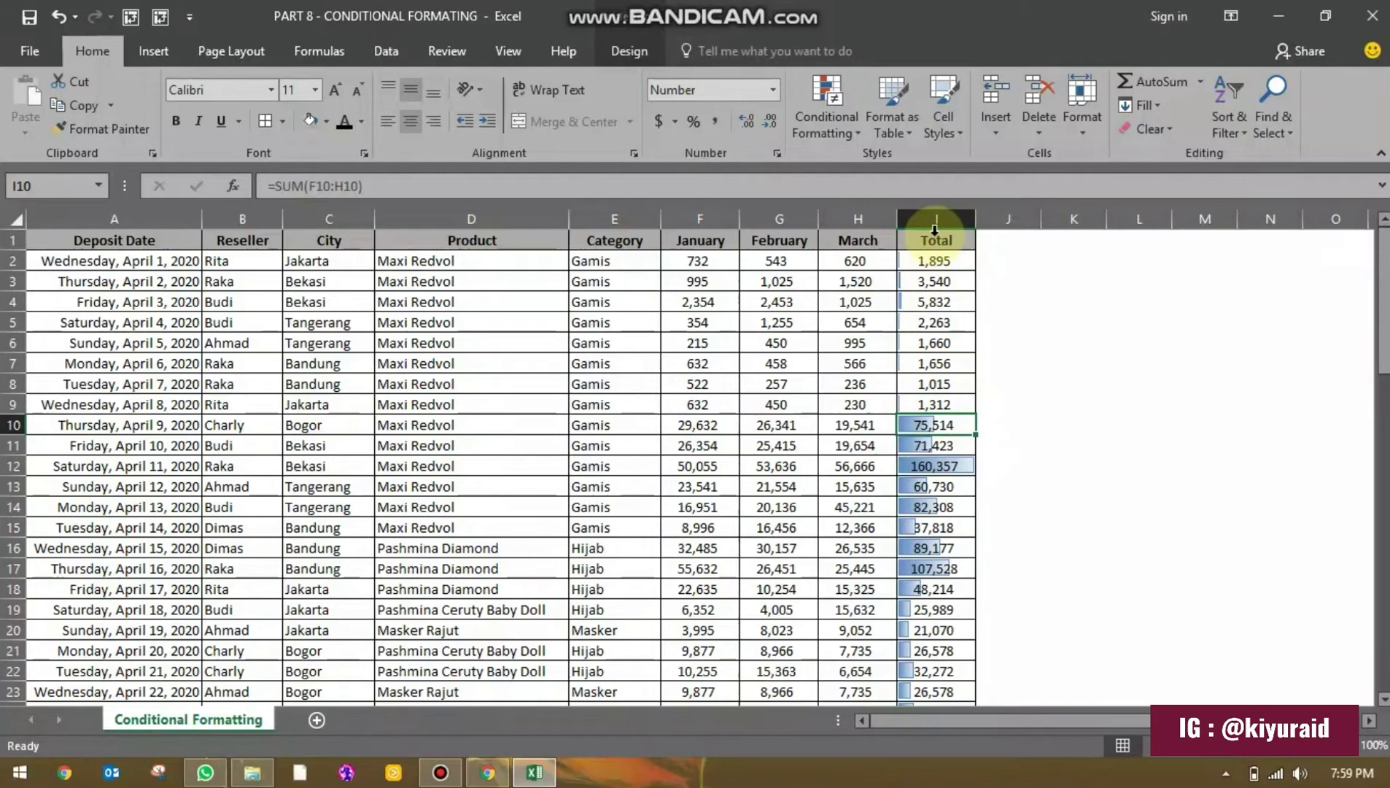
click(934, 231)
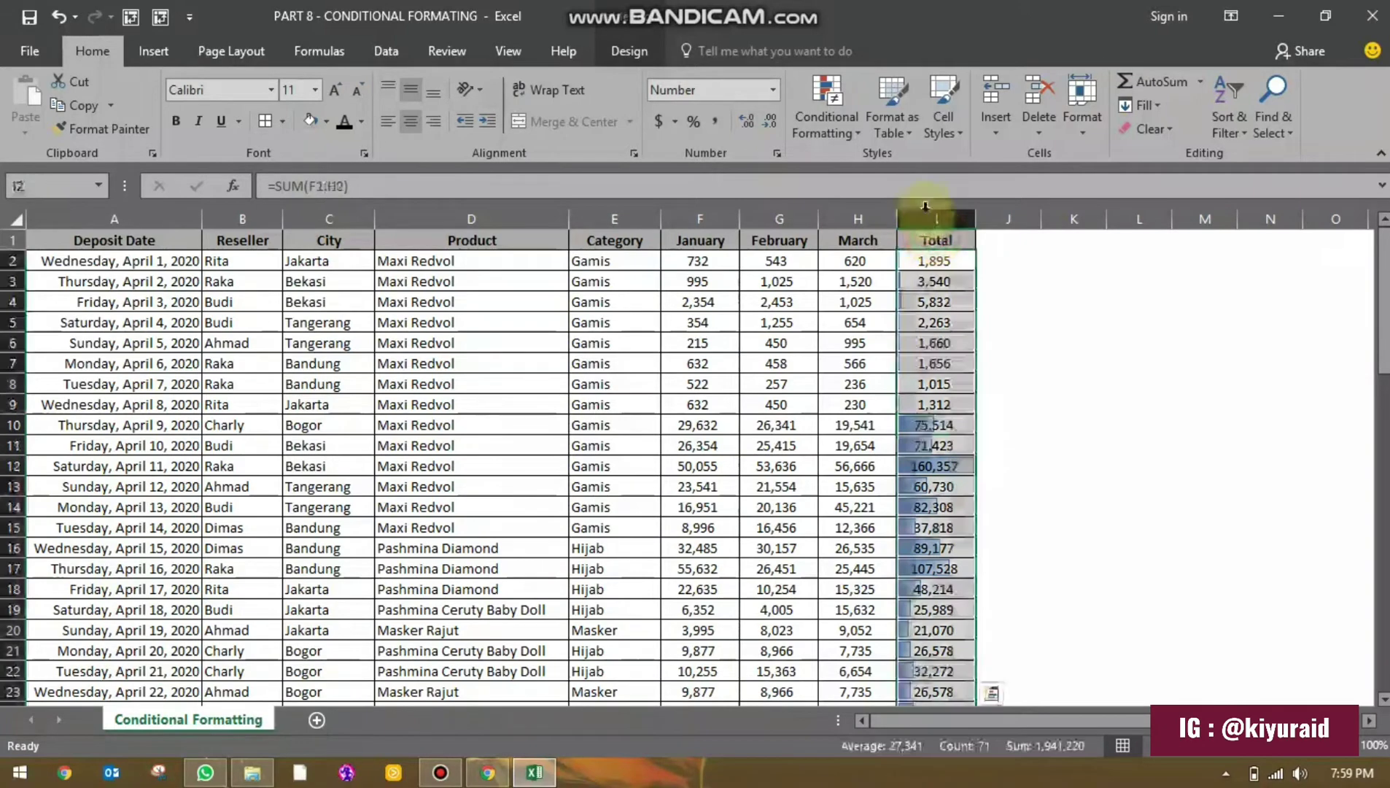
click(845, 136)
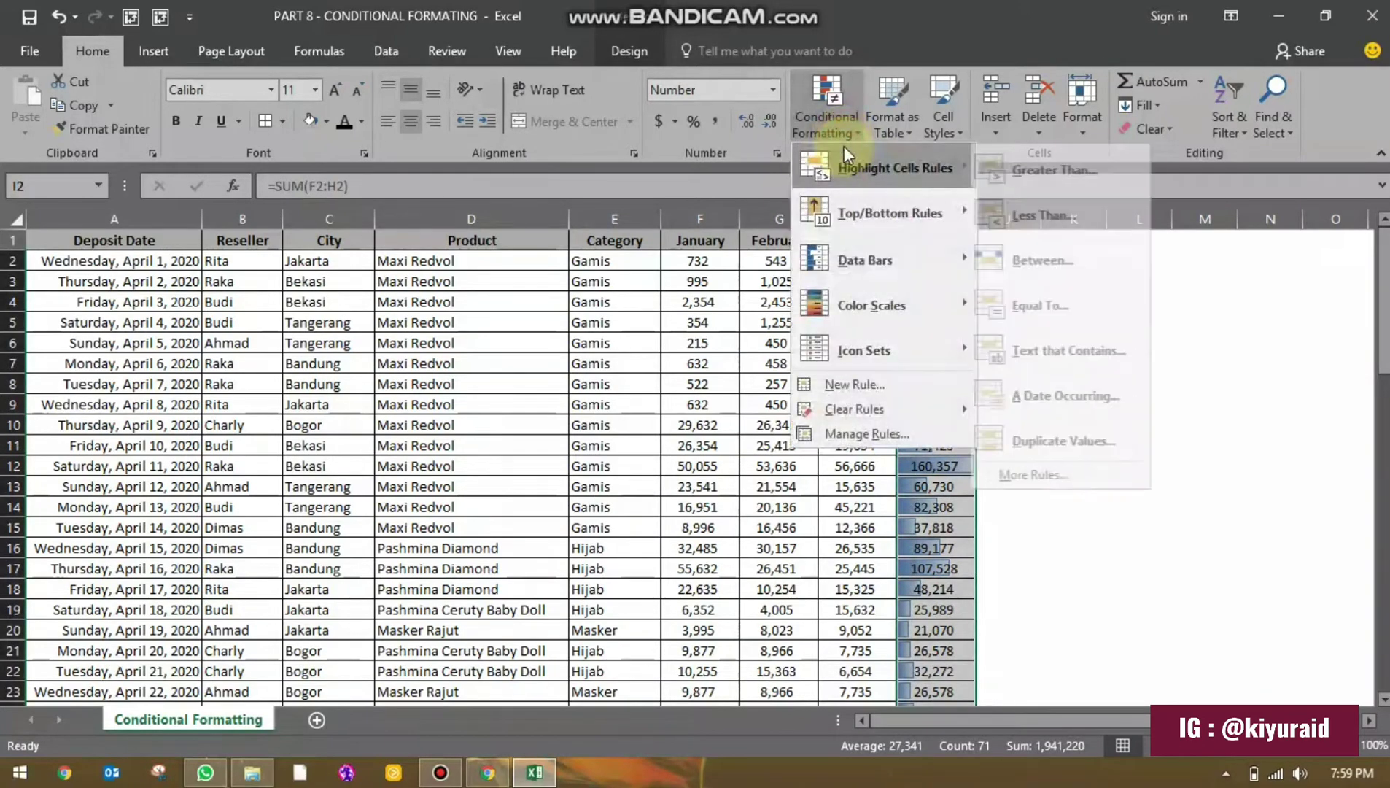
mouse_move(880, 324)
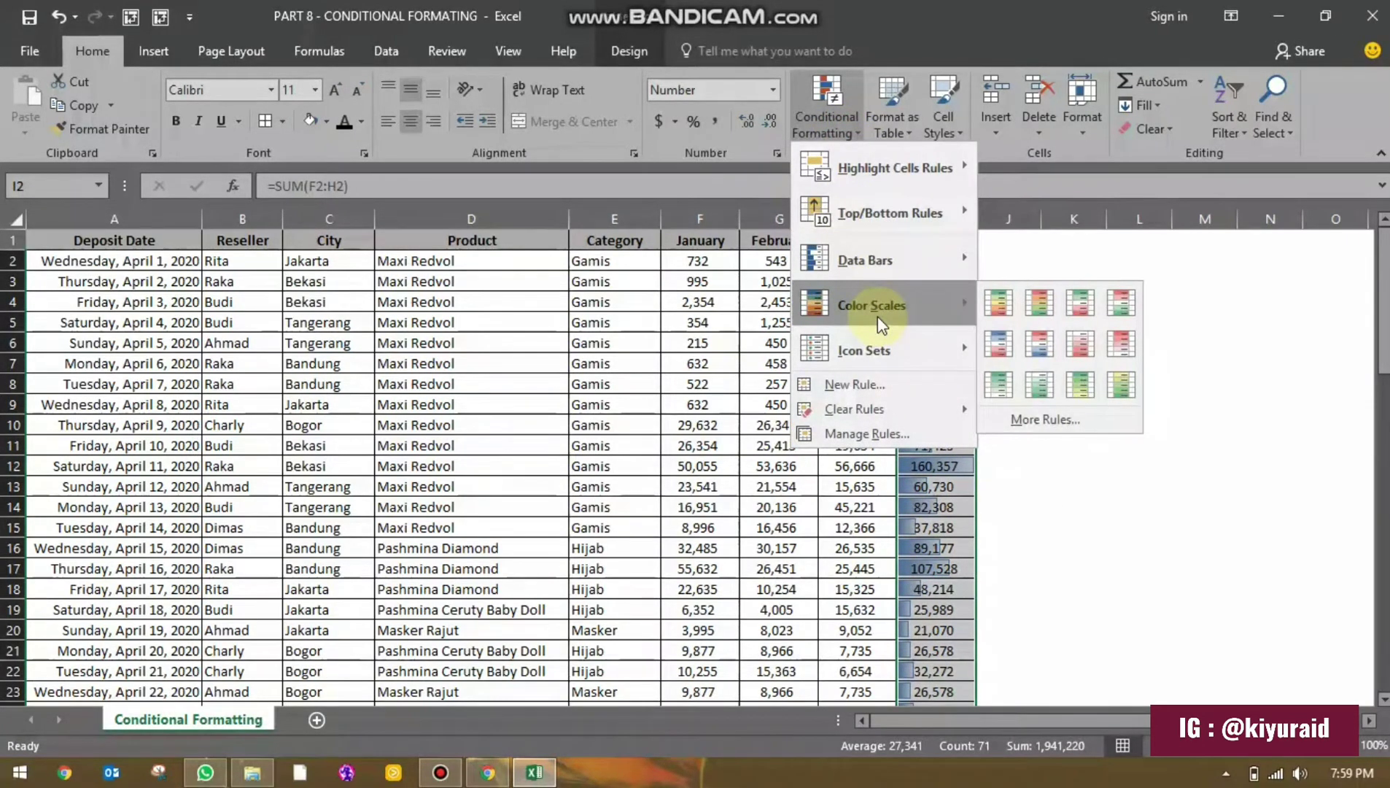
click(827, 116)
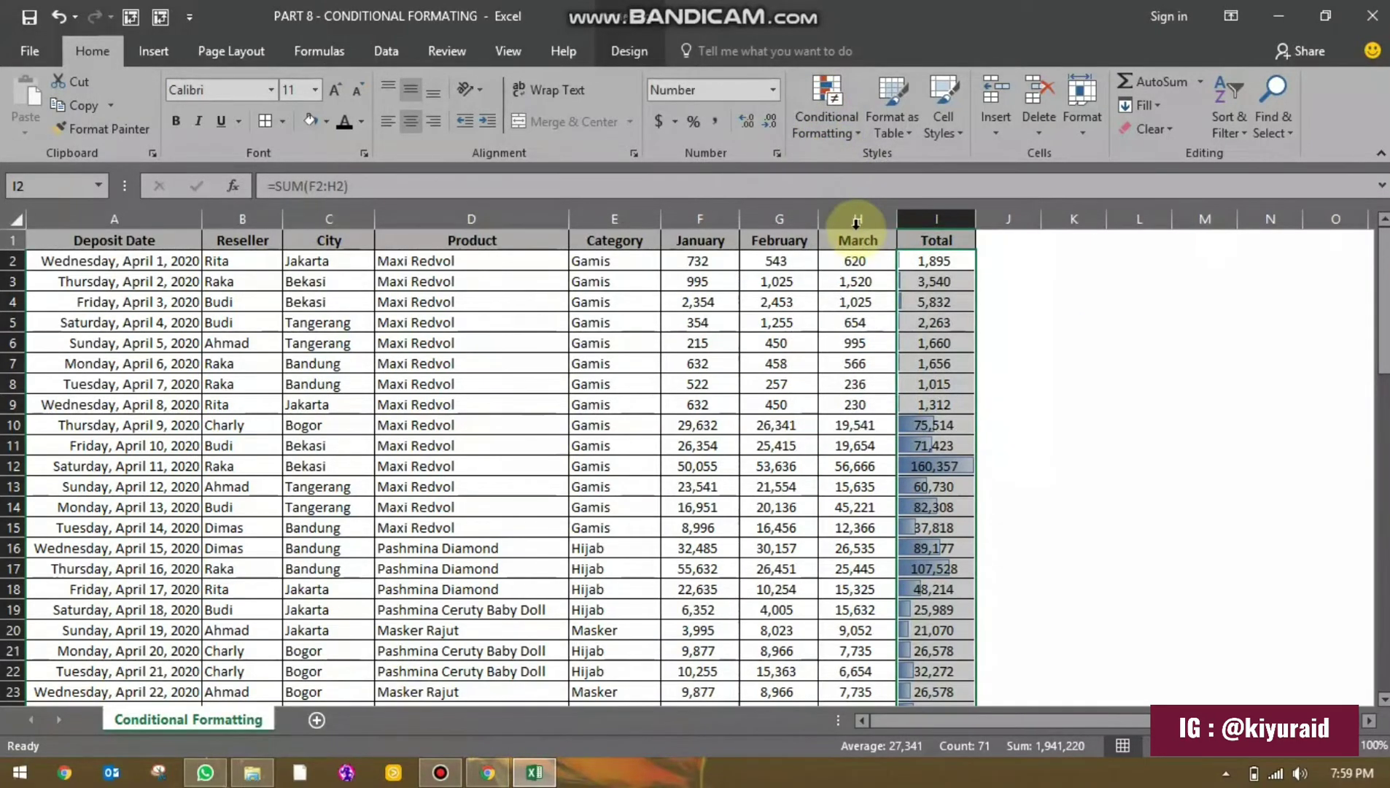
Step: Apply the green-yellow-red color scale to the March column's data, excluding the header, and review the shading down the table
click(855, 227)
click(840, 127)
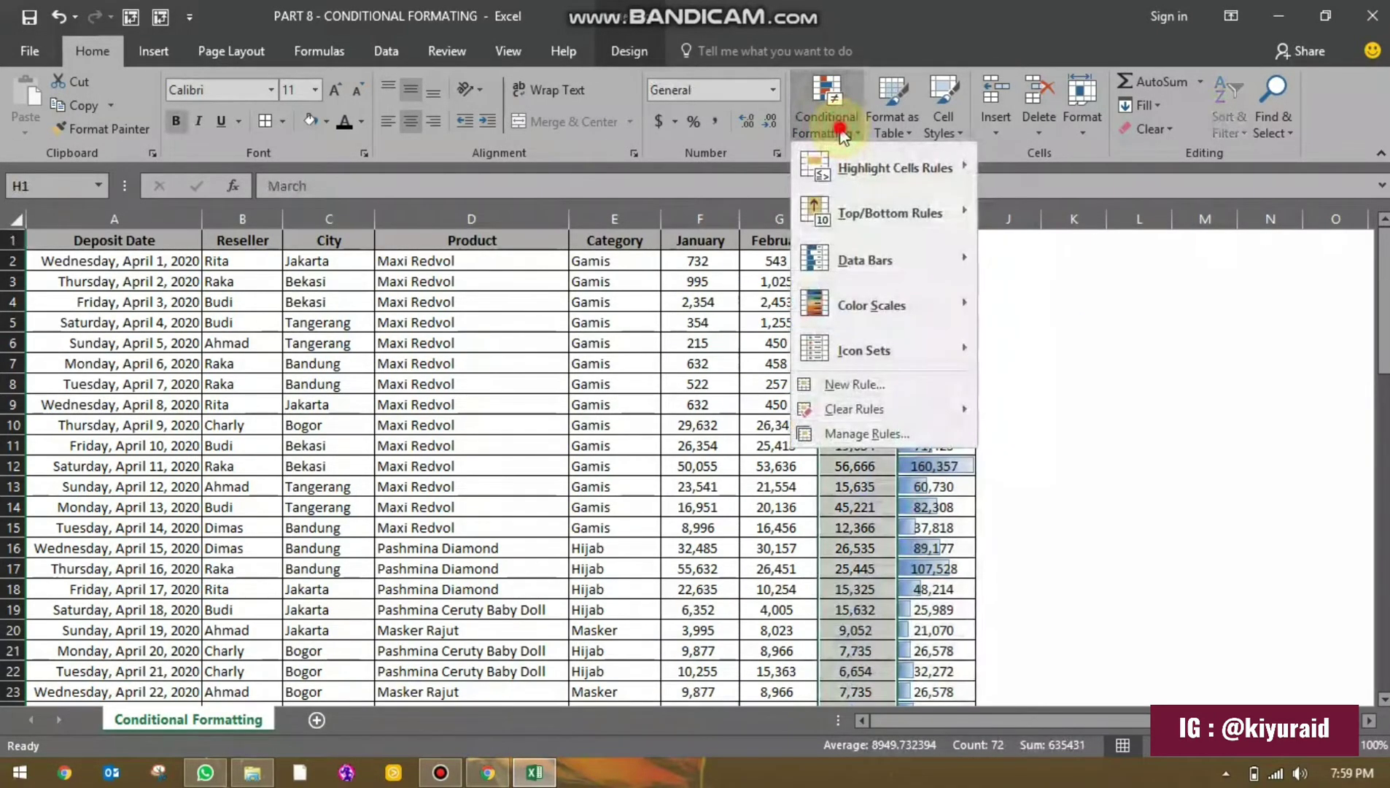
click(839, 127)
click(844, 232)
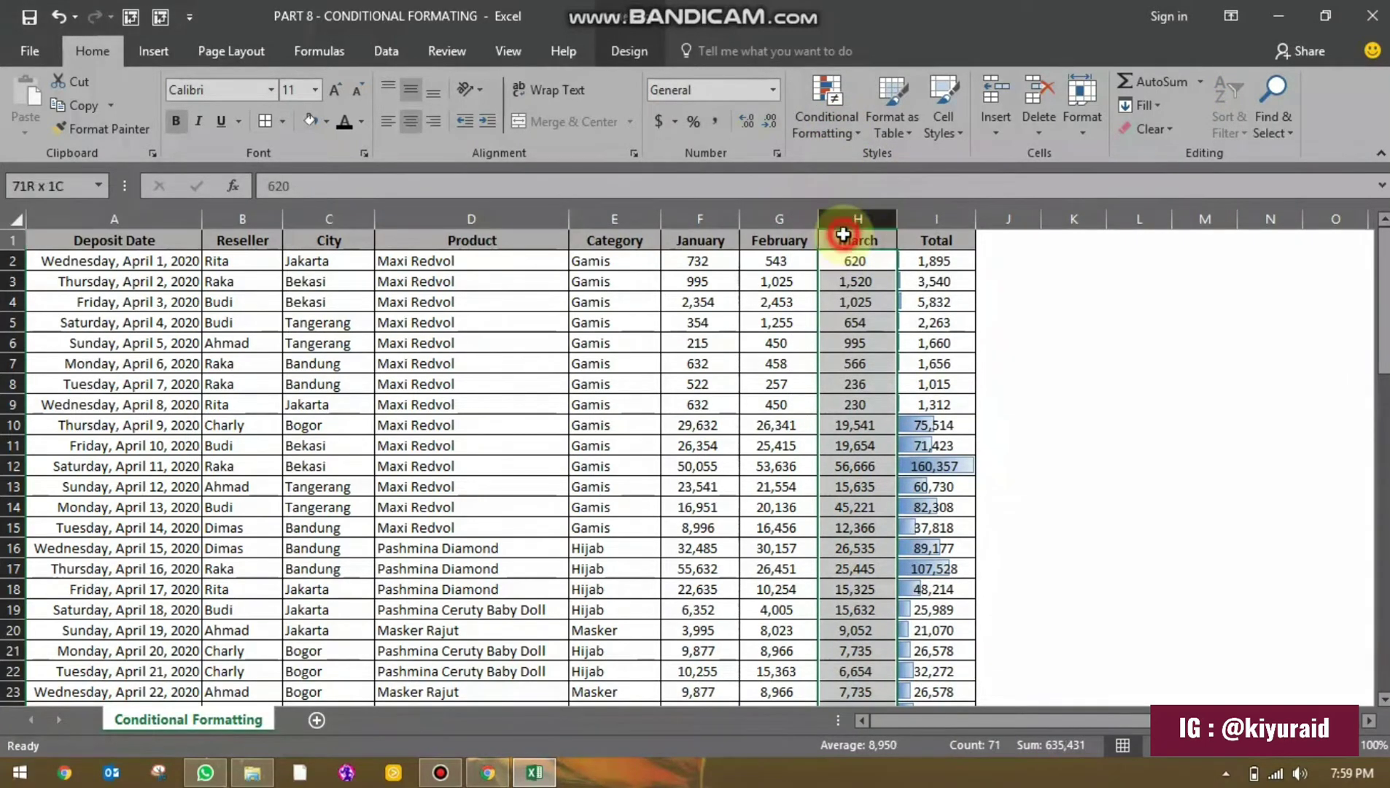
click(839, 137)
mouse_move(876, 302)
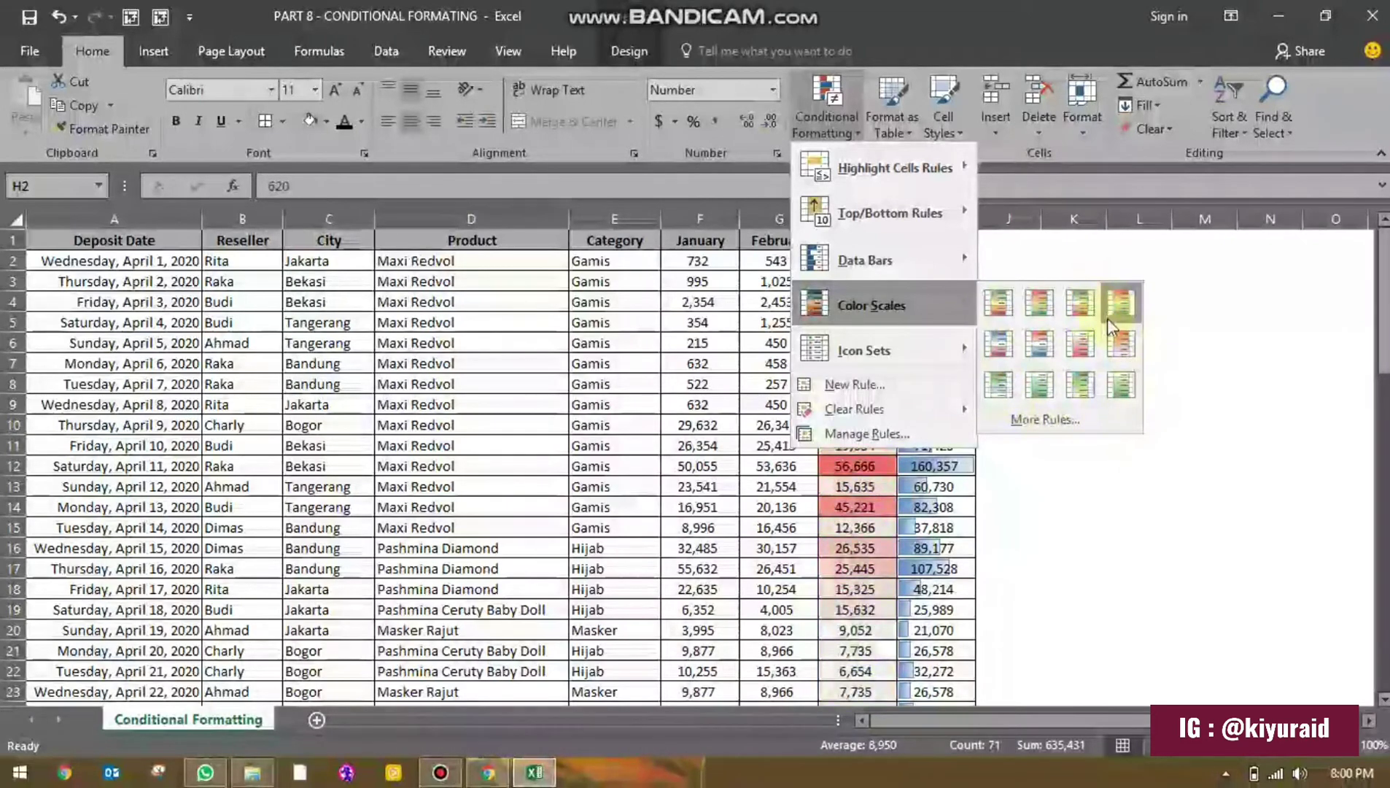
click(1000, 307)
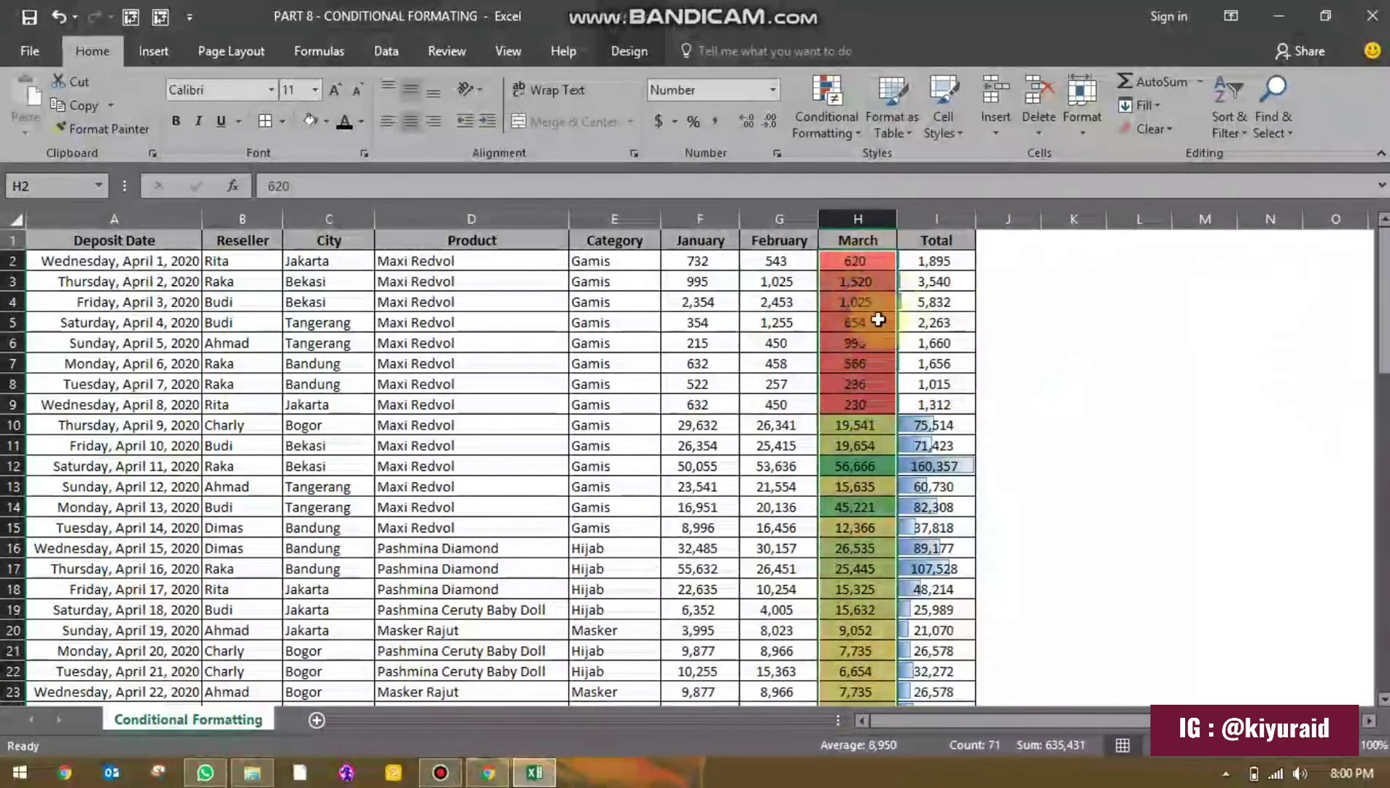
scroll(864, 392, down, 11)
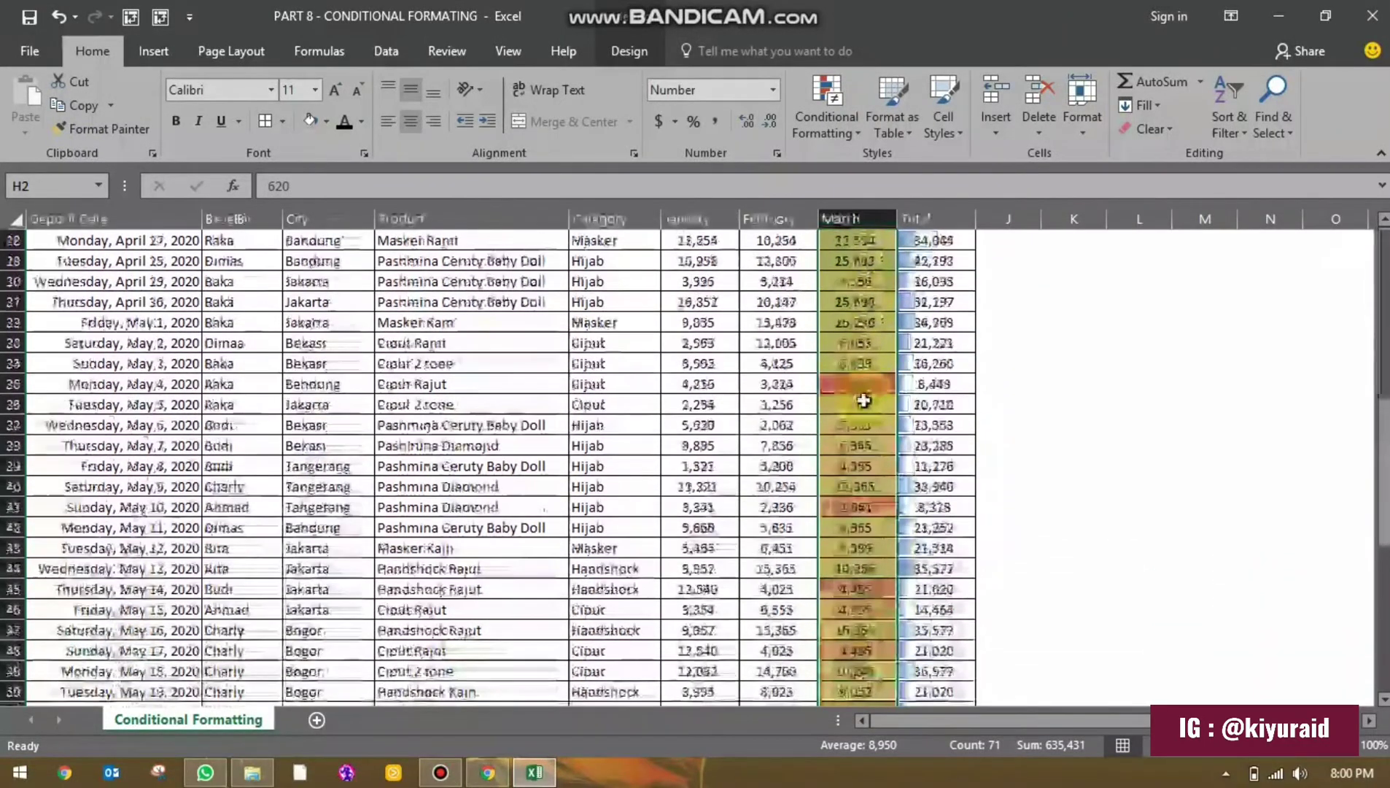
scroll(864, 405, up, 11)
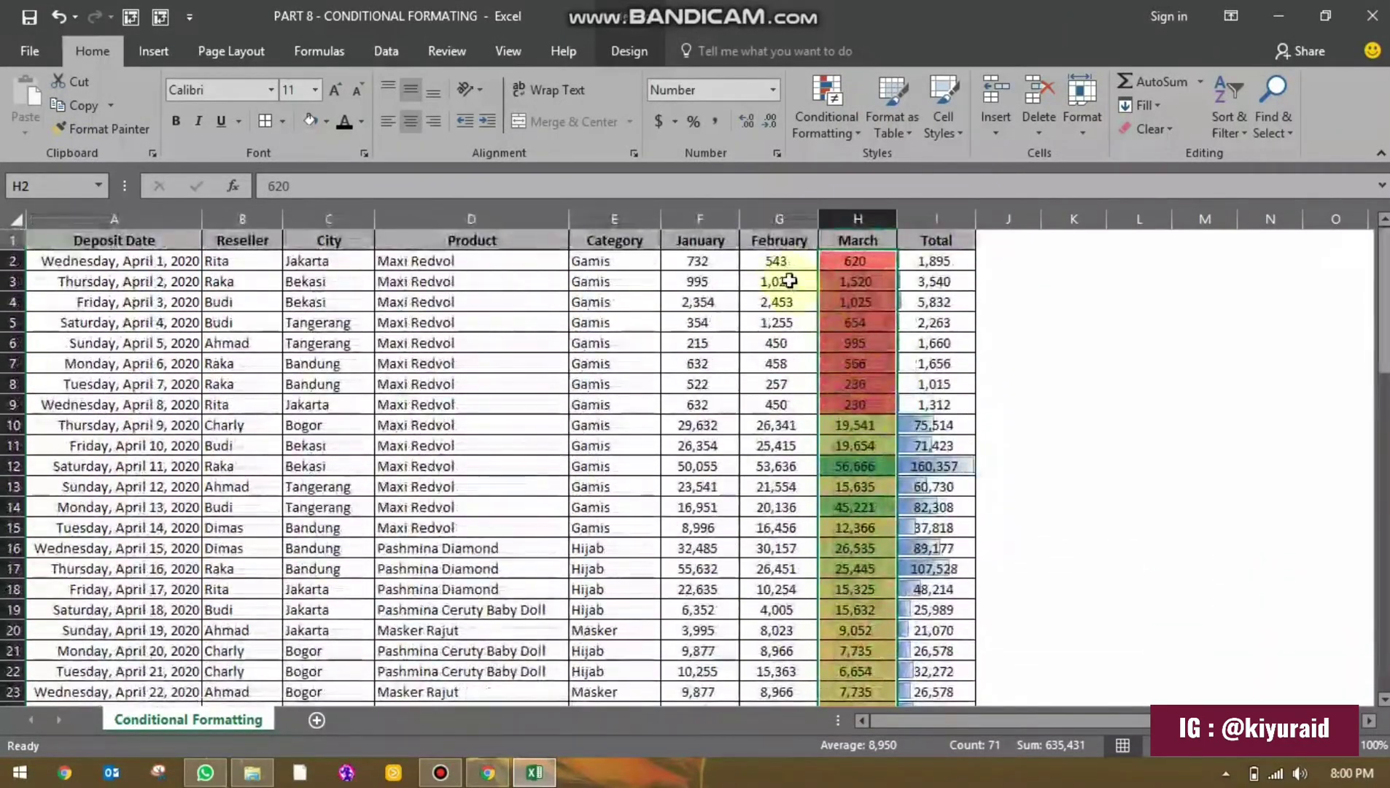
Step: Apply the 3 Traffic Lights (Unrimmed) icon set to the February column's data, excluding the header
click(776, 261)
key(ctrl+shift+Down)
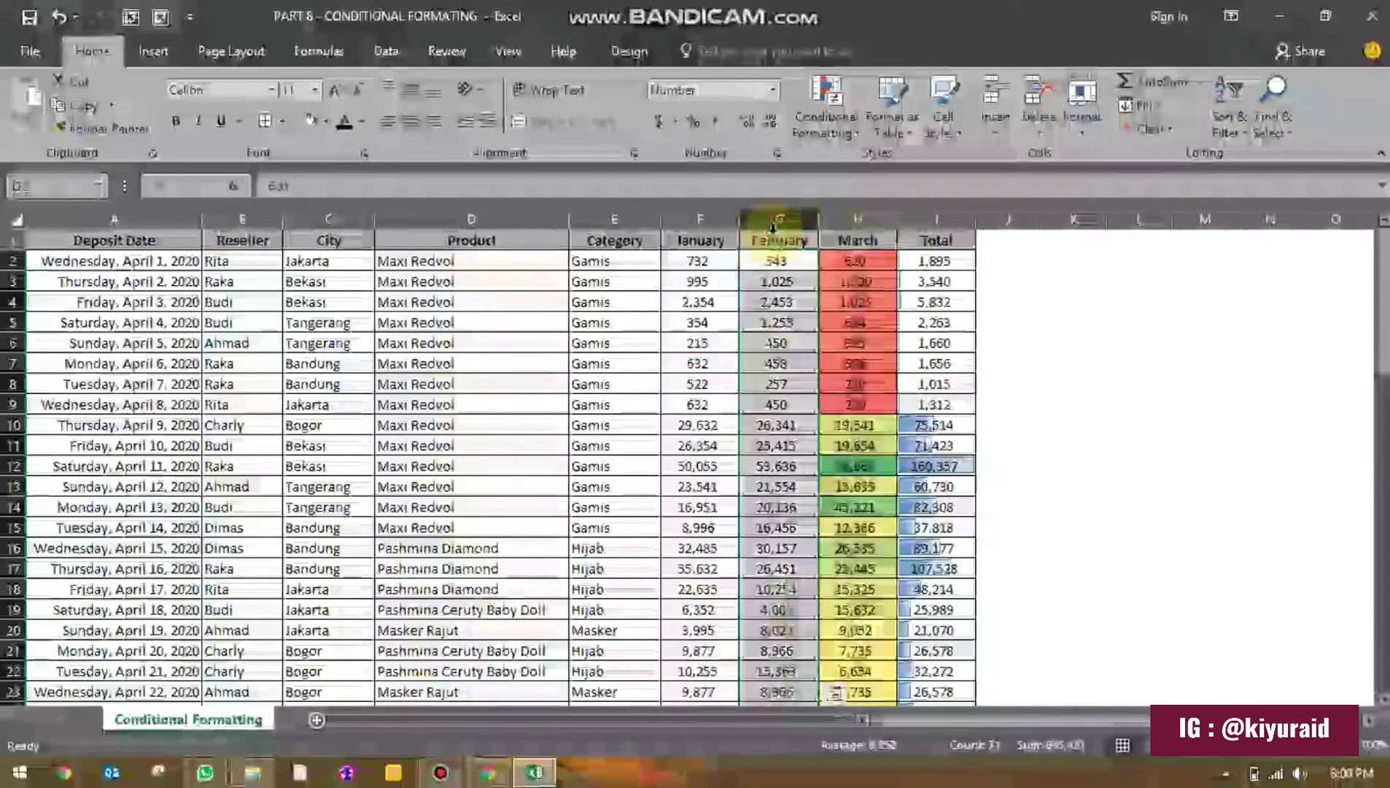
click(816, 132)
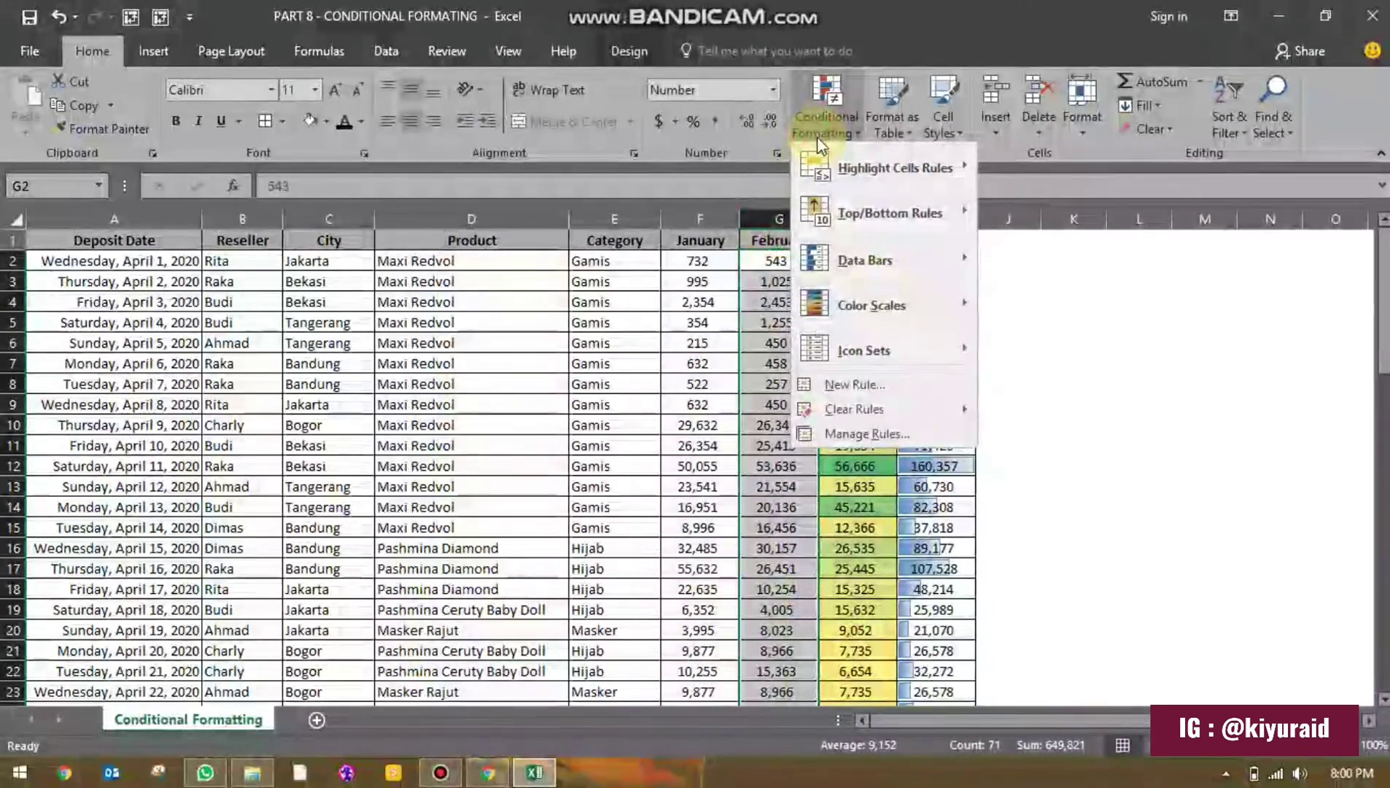
mouse_move(841, 349)
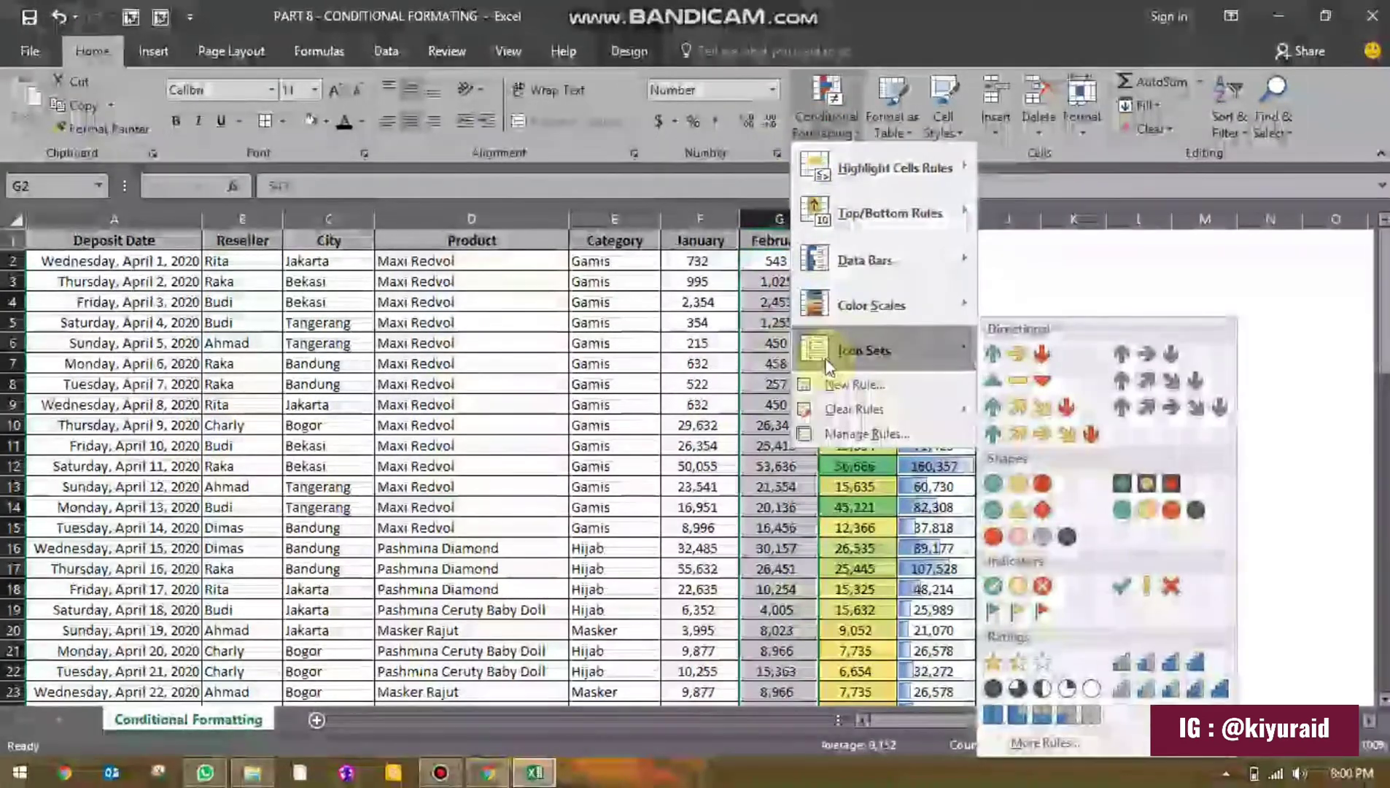
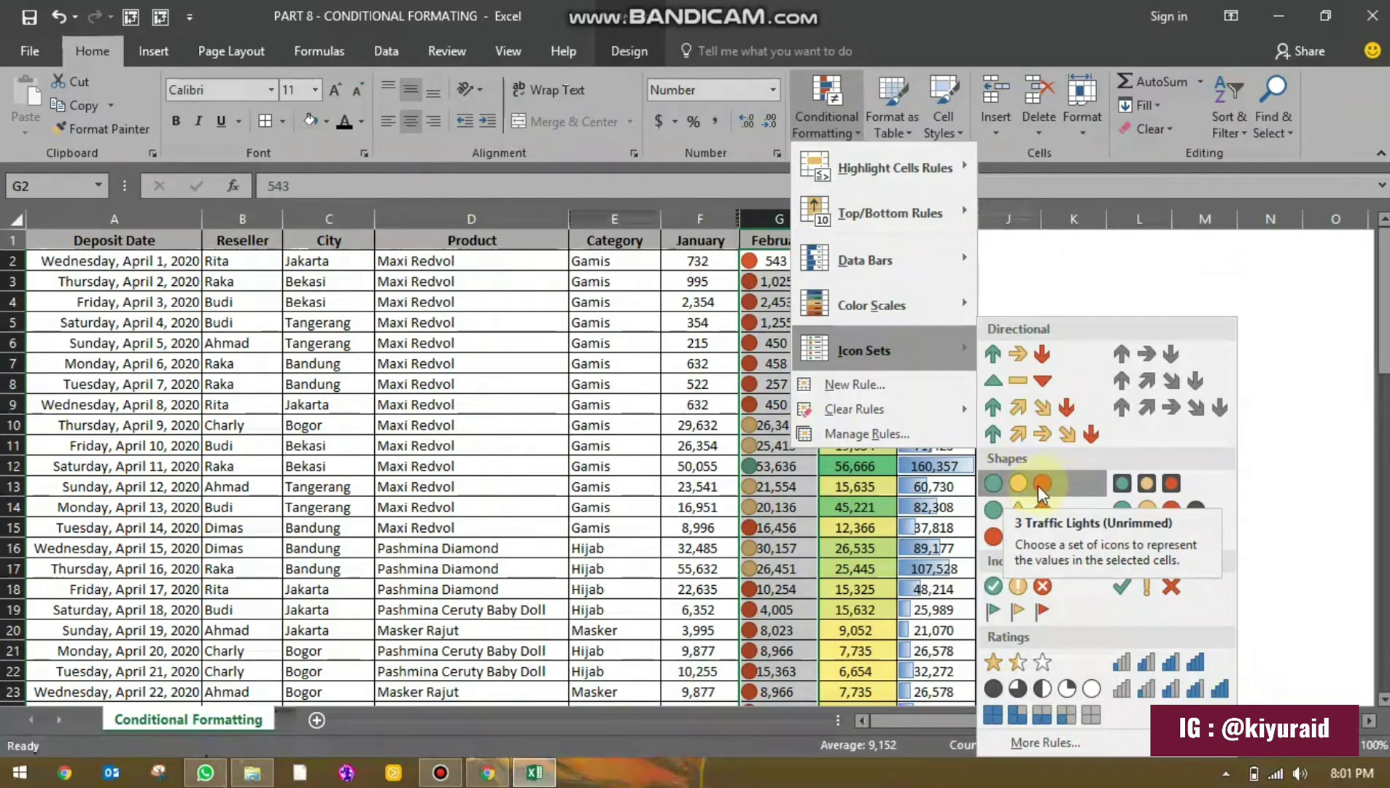
click(1038, 485)
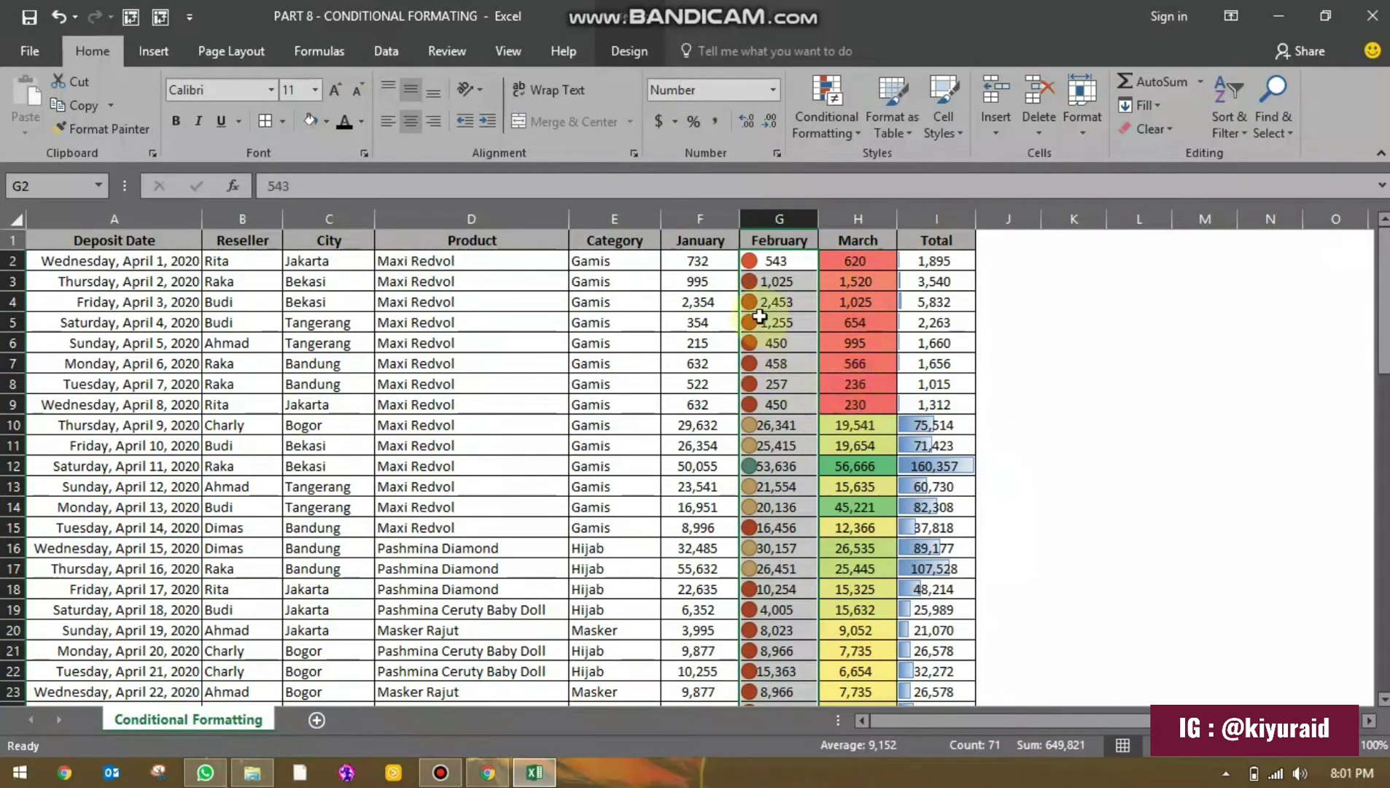
Step: Examine how the traffic light icons match low, medium and high values throughout the February column
drag(770, 265, 779, 446)
click(777, 425)
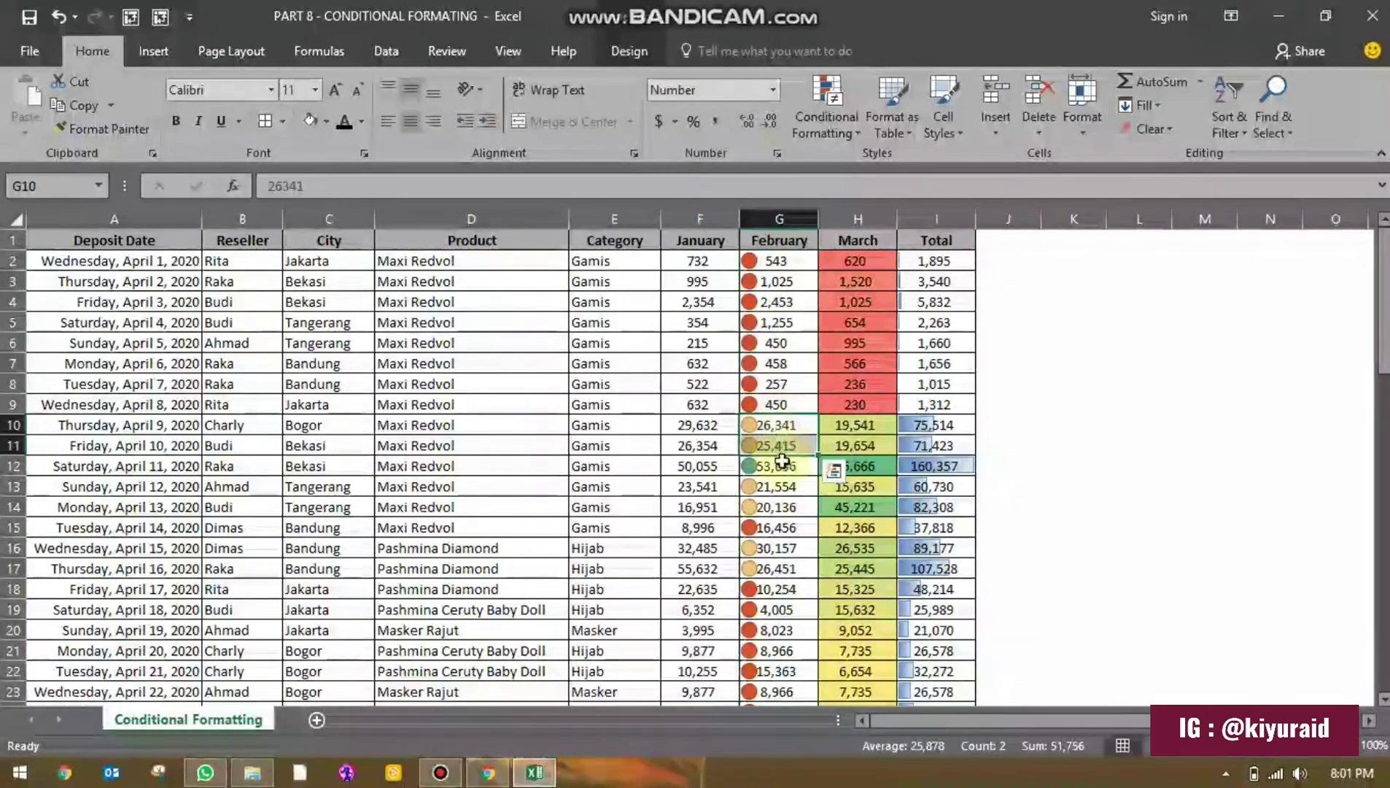
click(781, 463)
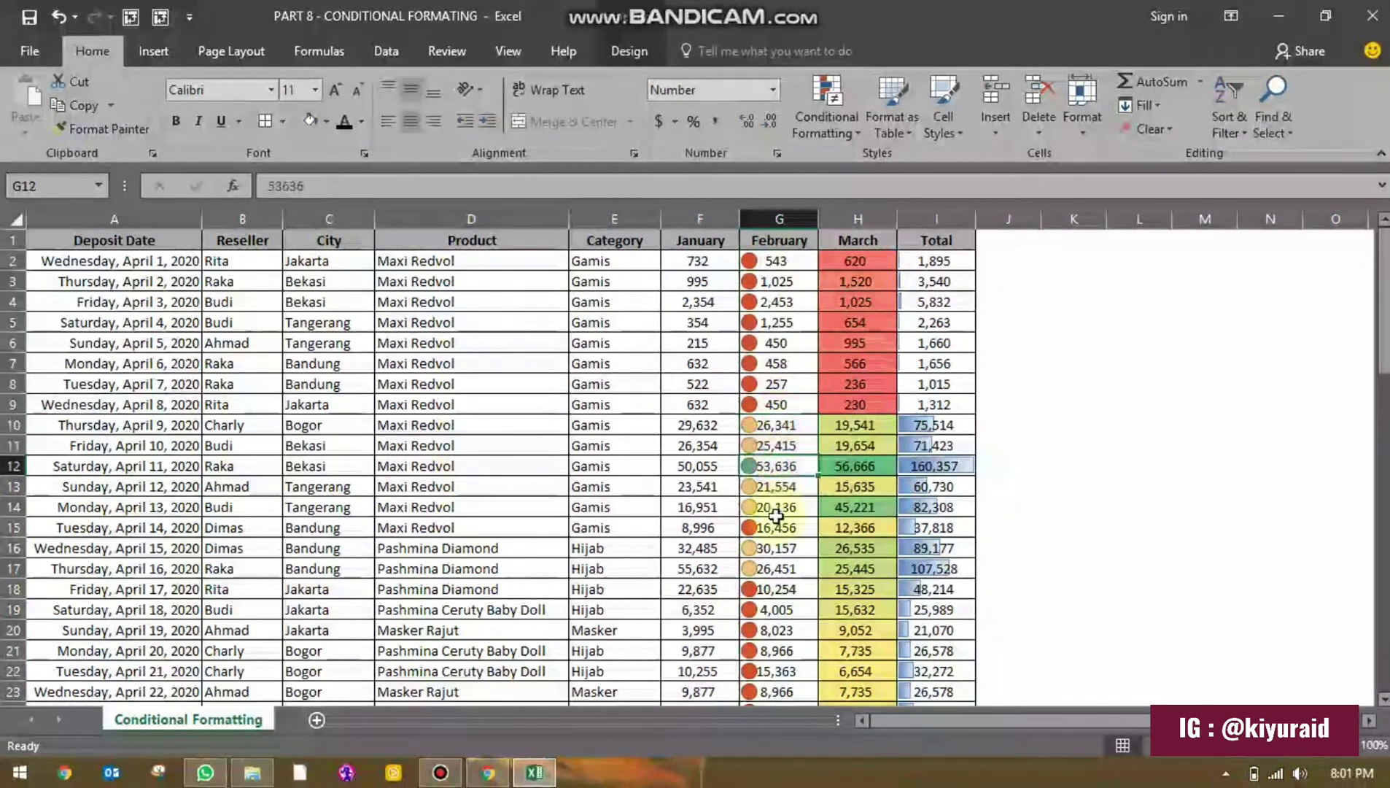
scroll(775, 527, down, 3)
scroll(776, 527, down, 10)
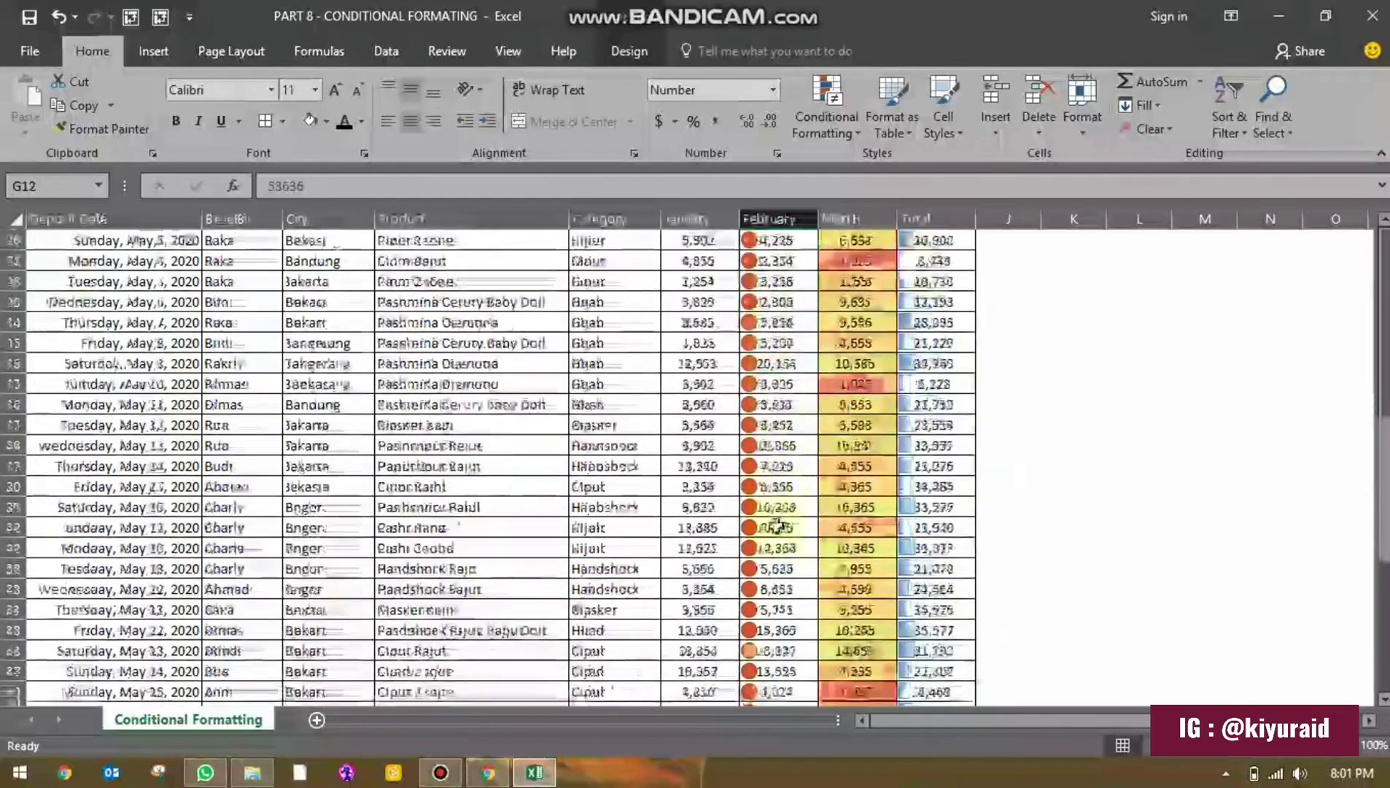
scroll(776, 525, up, 15)
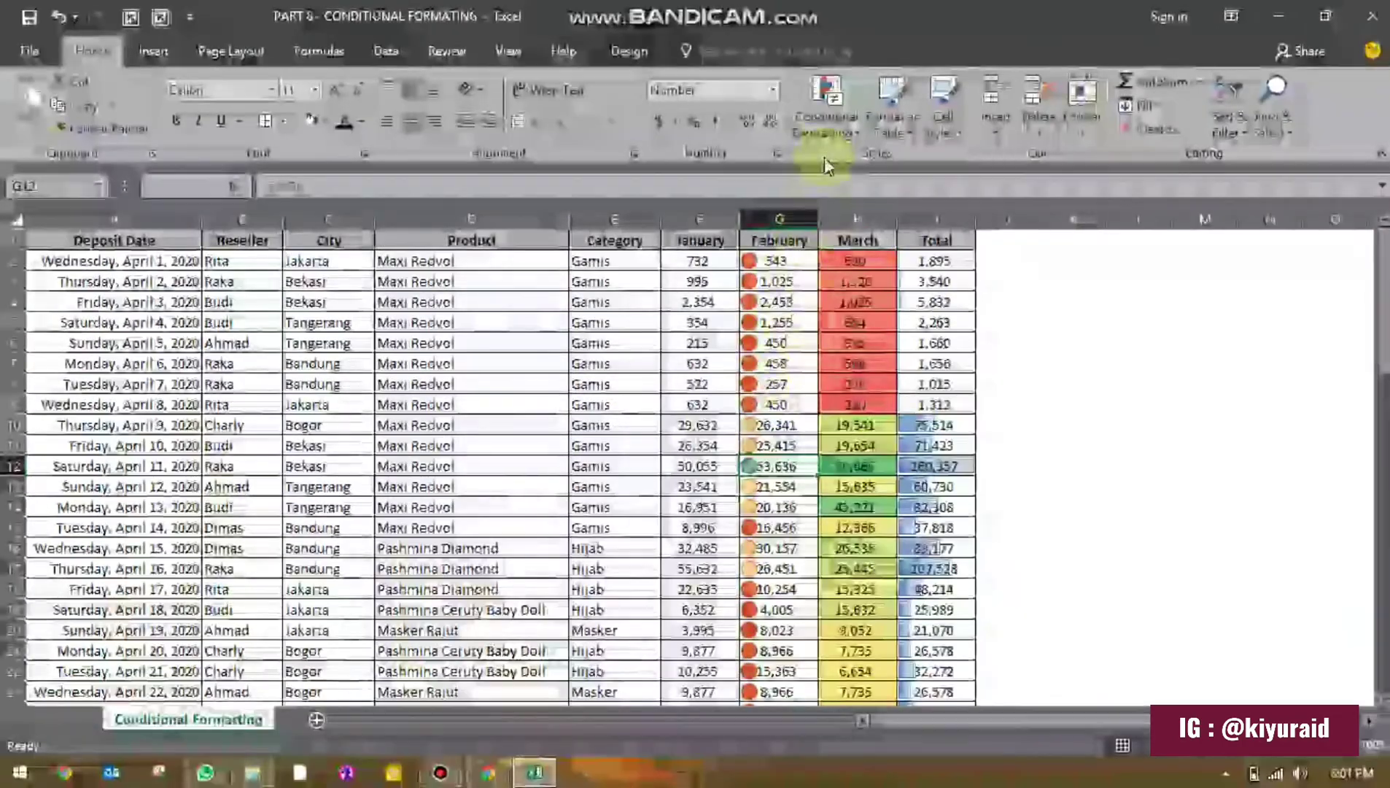
click(826, 109)
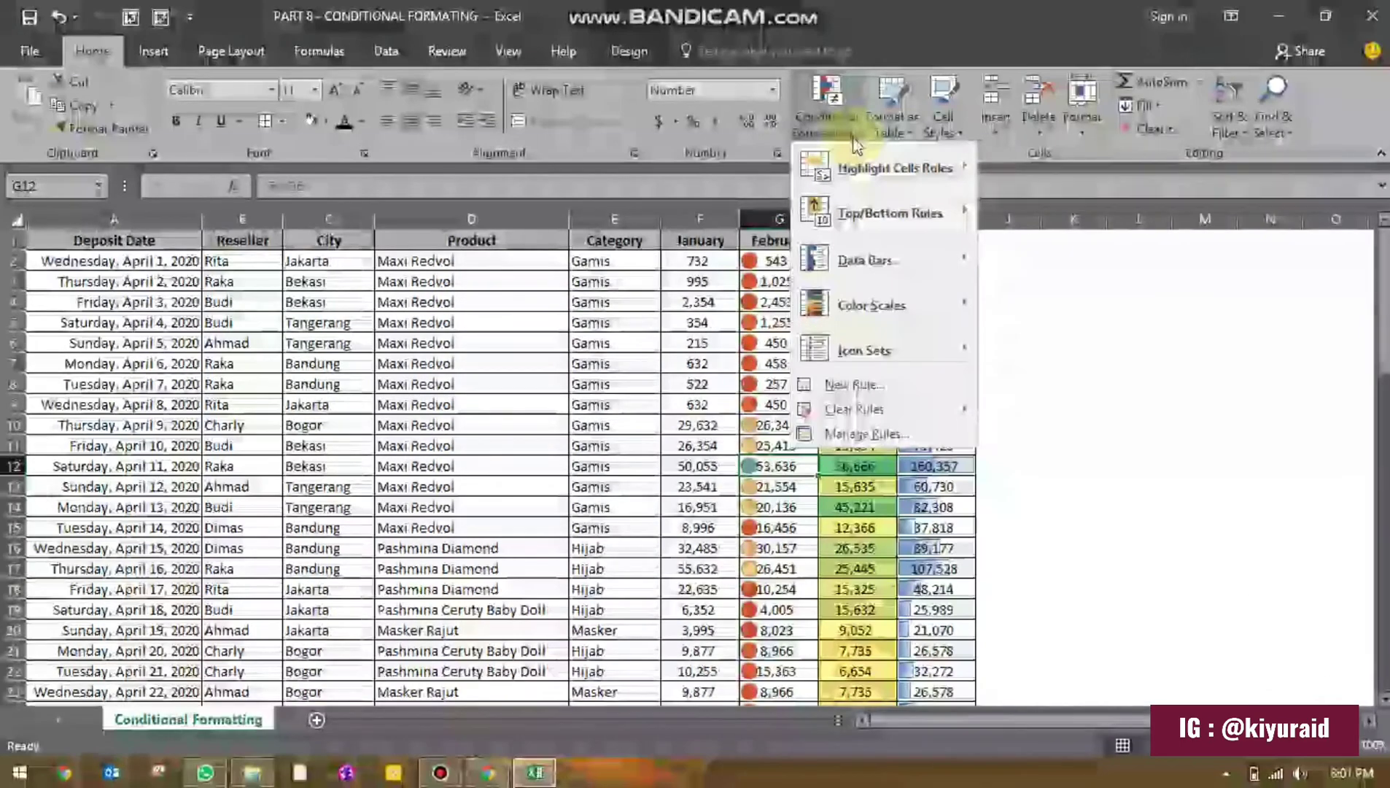
mouse_move(870, 350)
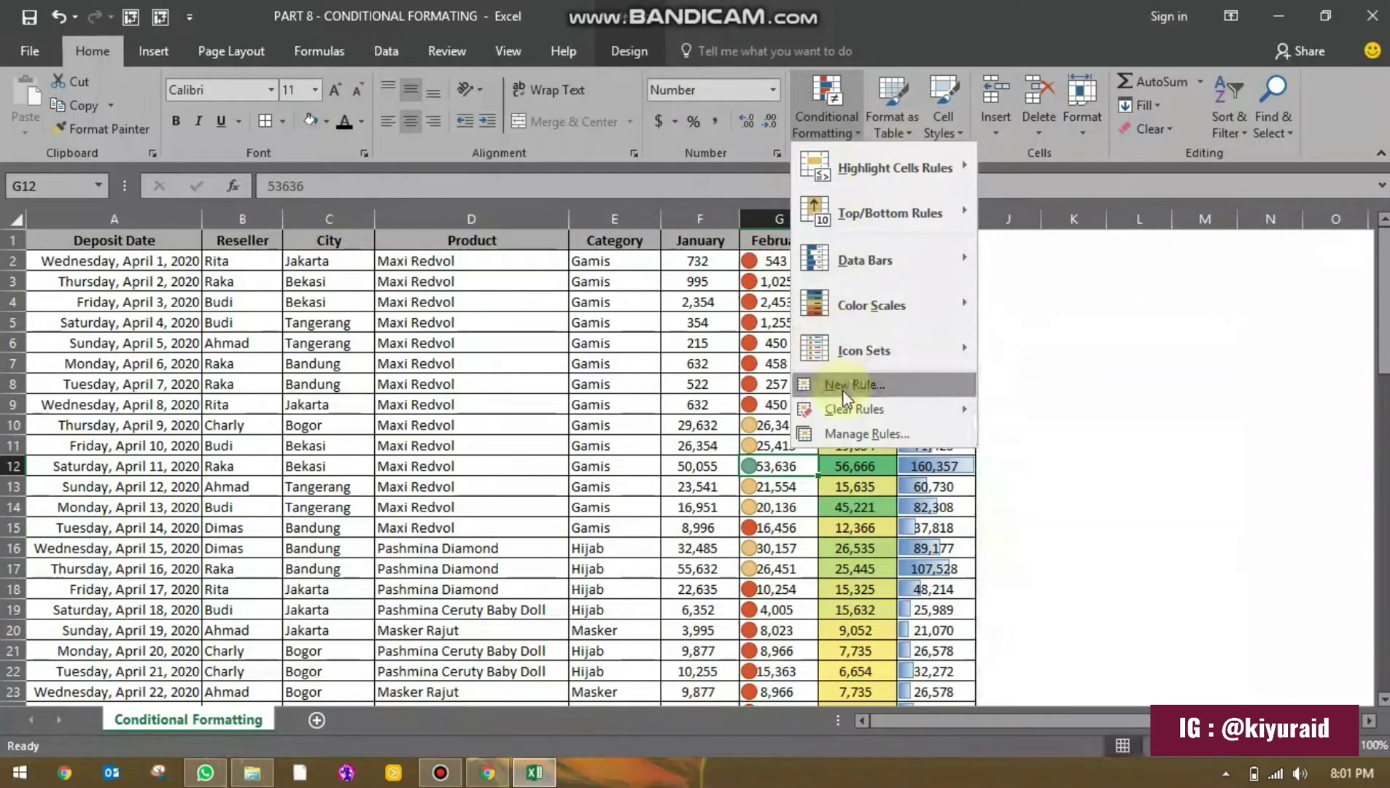
mouse_move(849, 412)
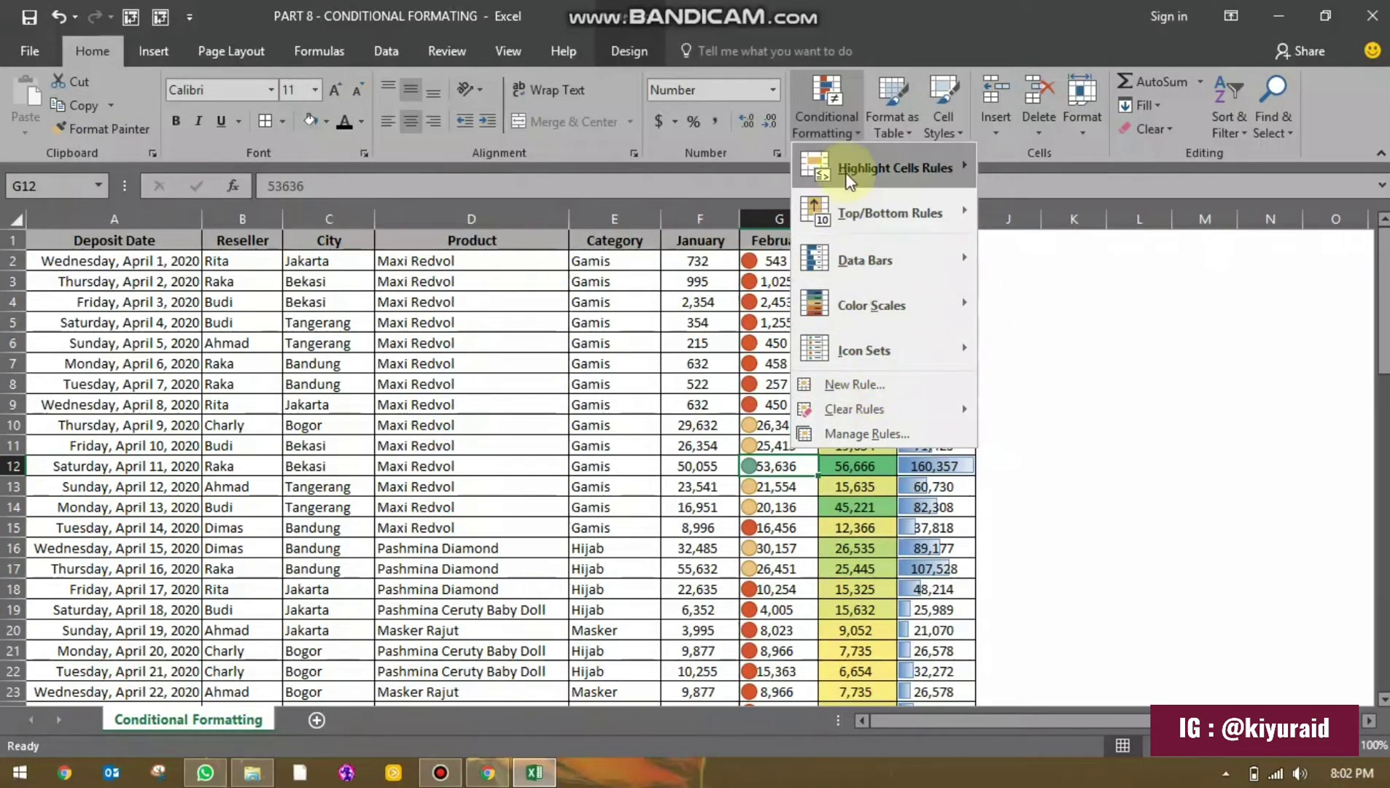
mouse_move(862, 168)
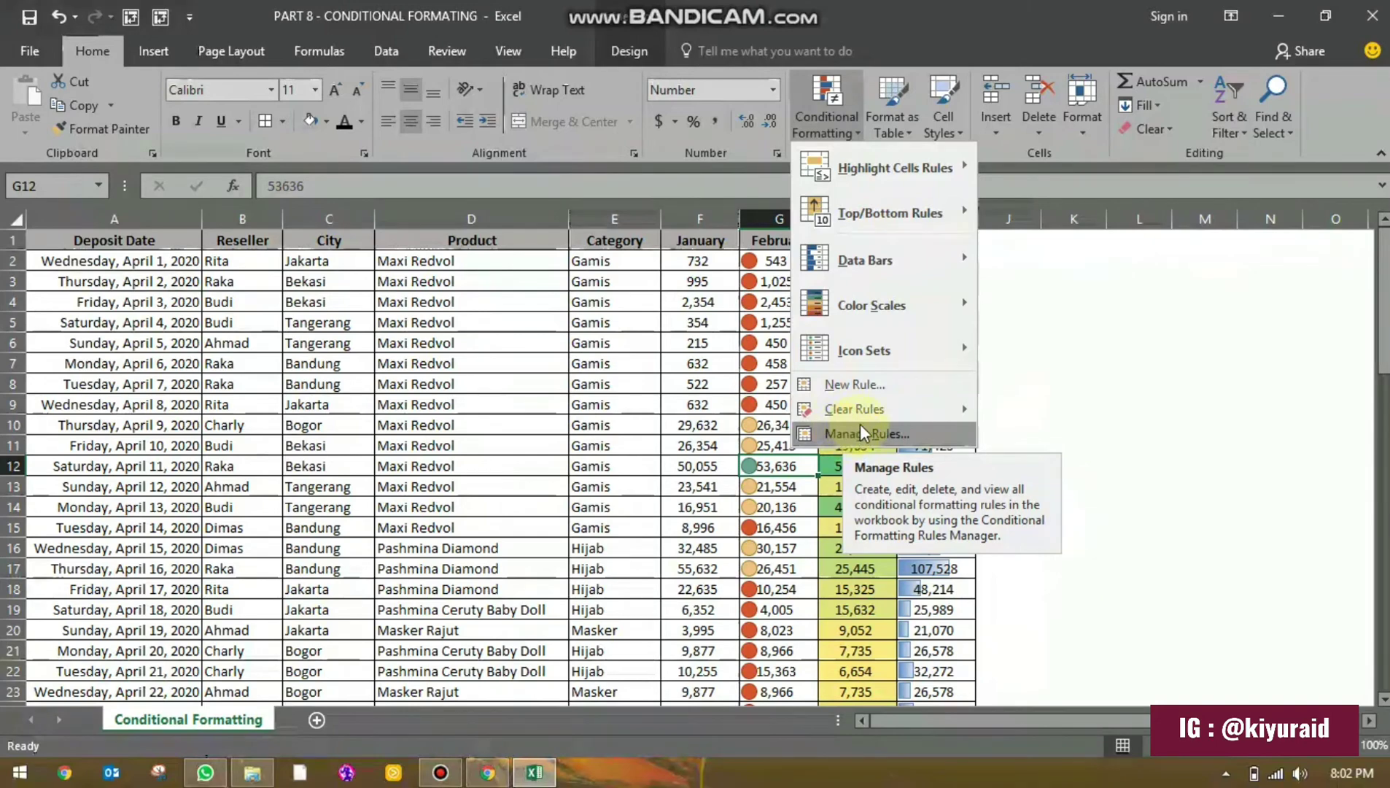
click(732, 259)
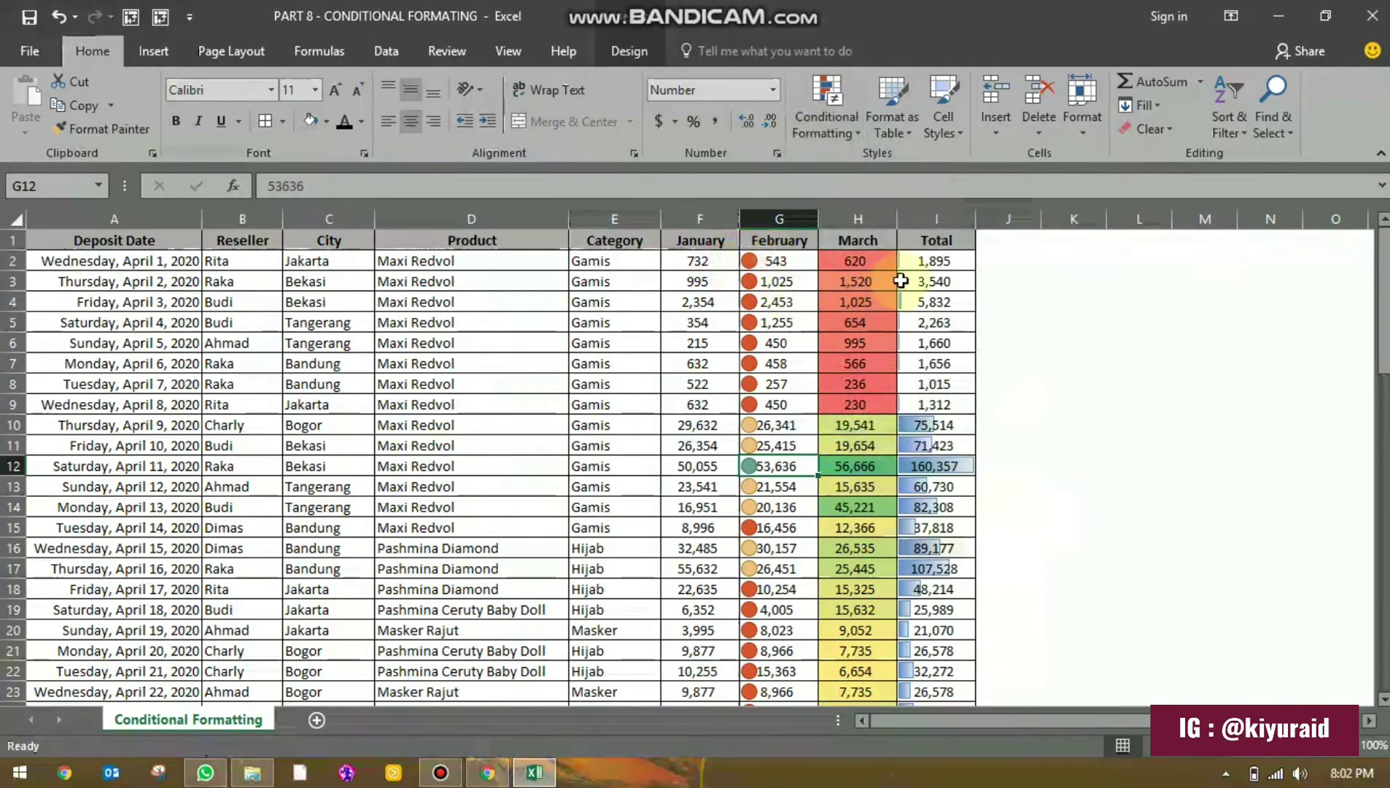
Step: Edit the March column's graded color scale rule in the Rules Manager, setting its minimum color to standard red
click(779, 226)
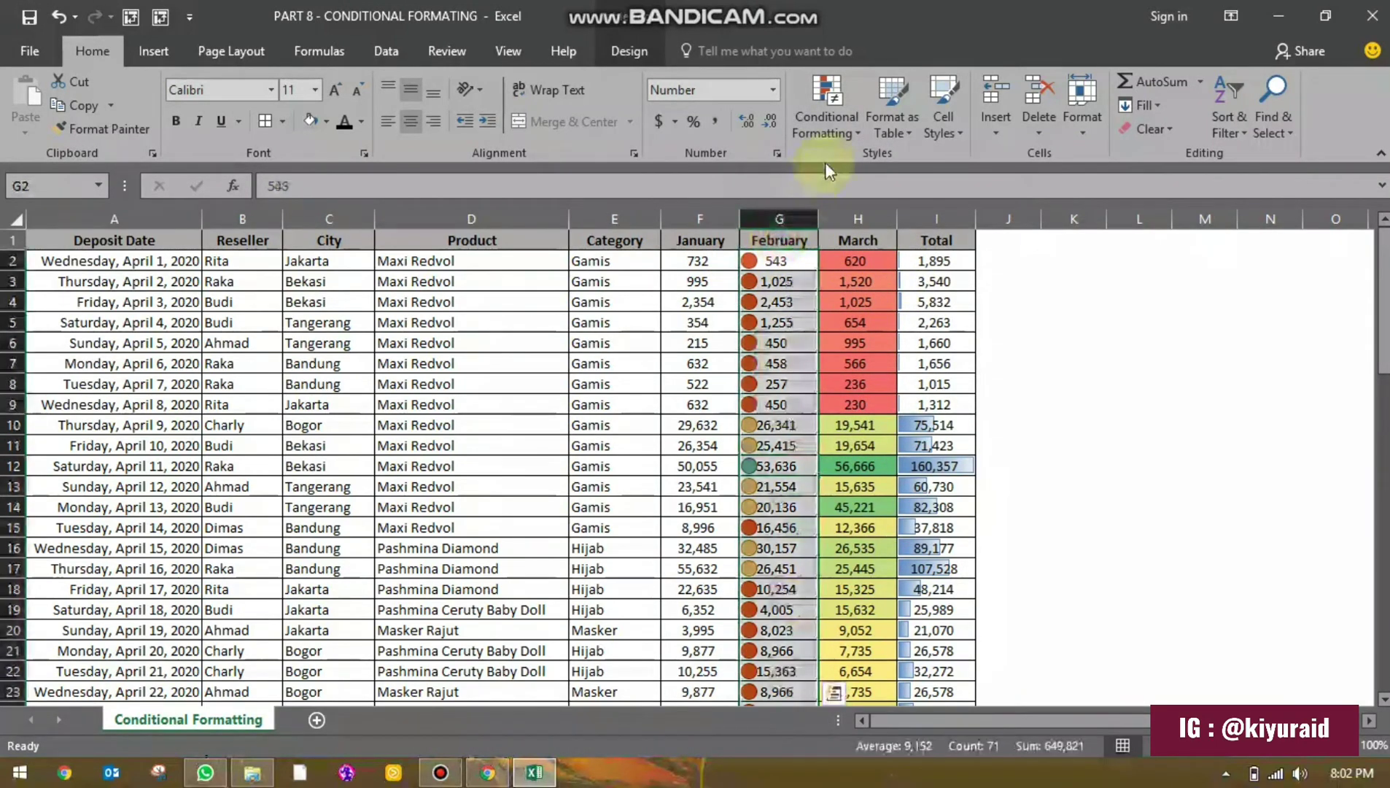
click(839, 128)
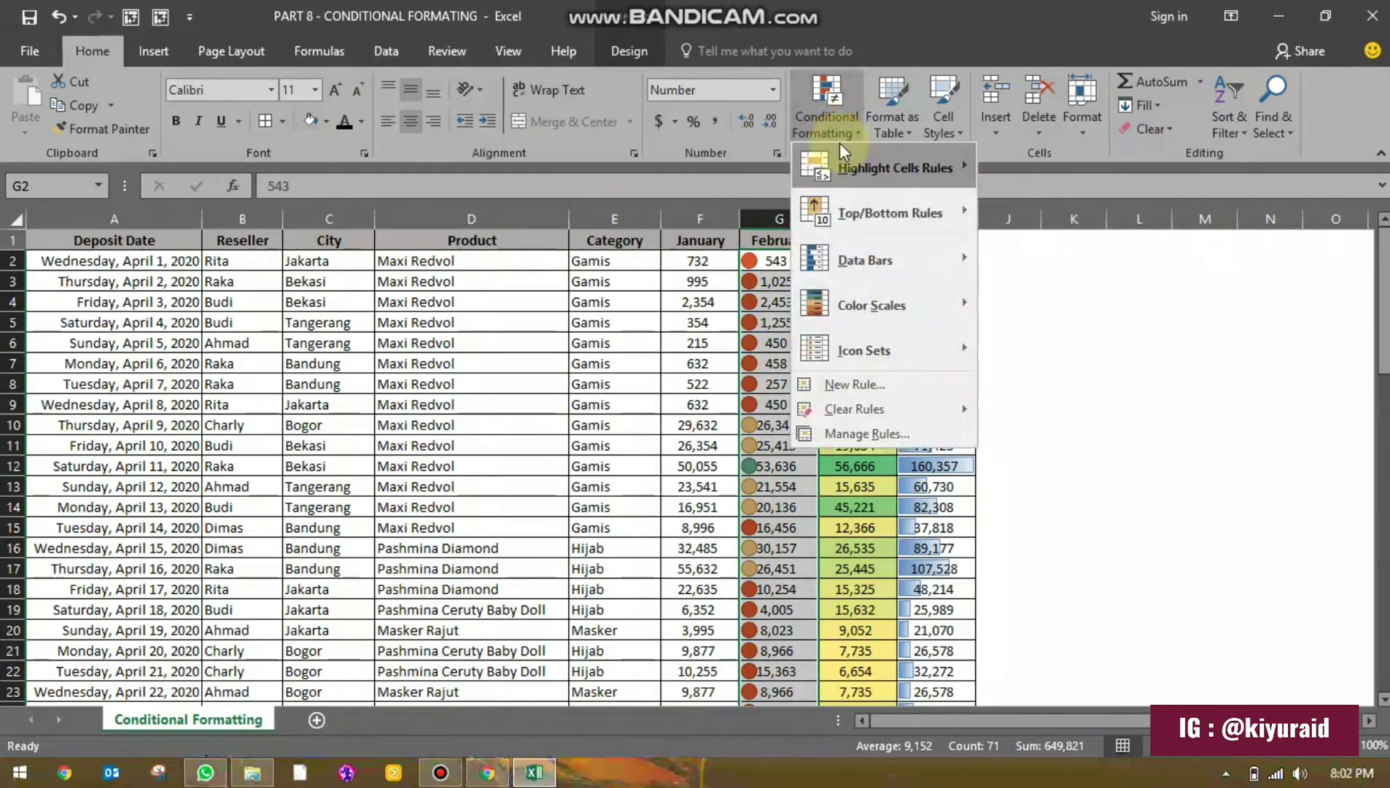
click(835, 432)
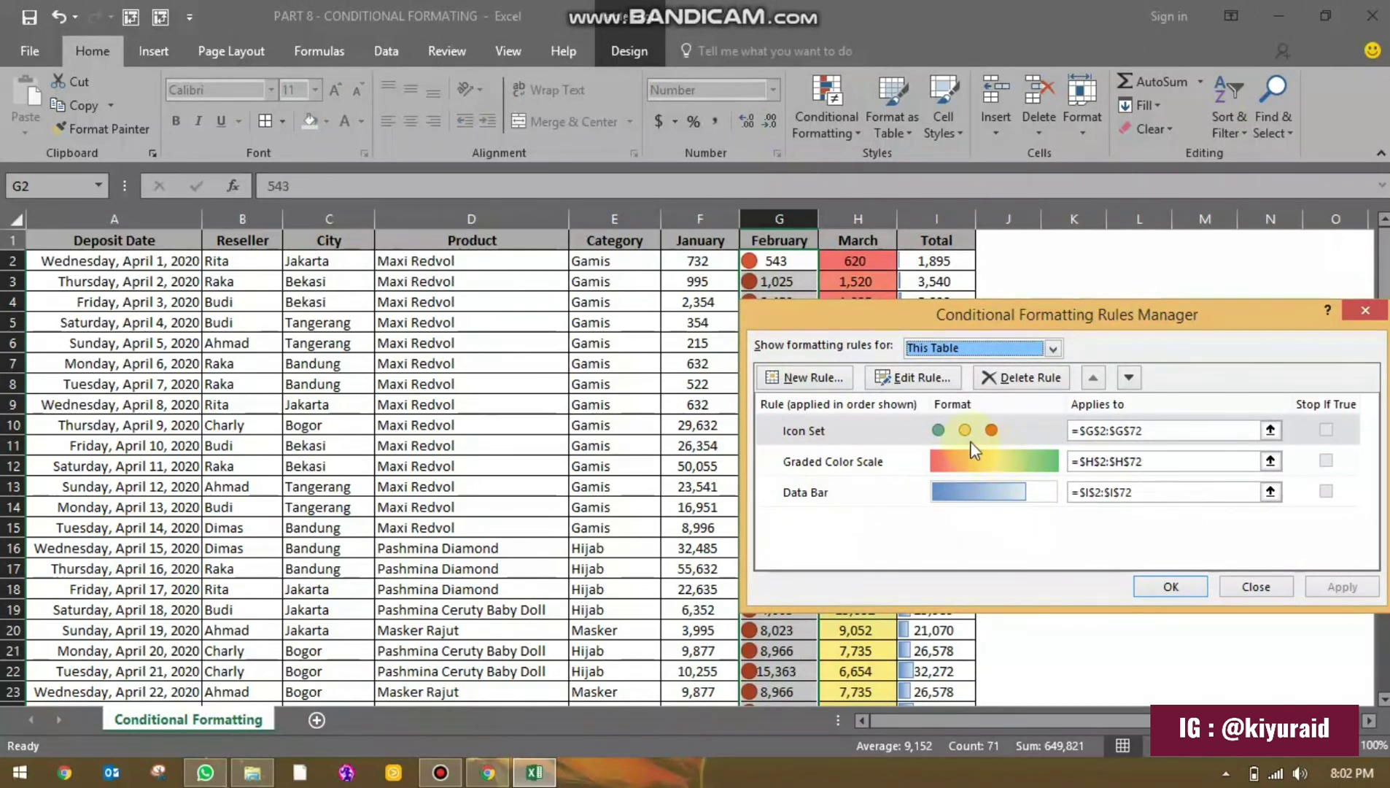
double_click(942, 462)
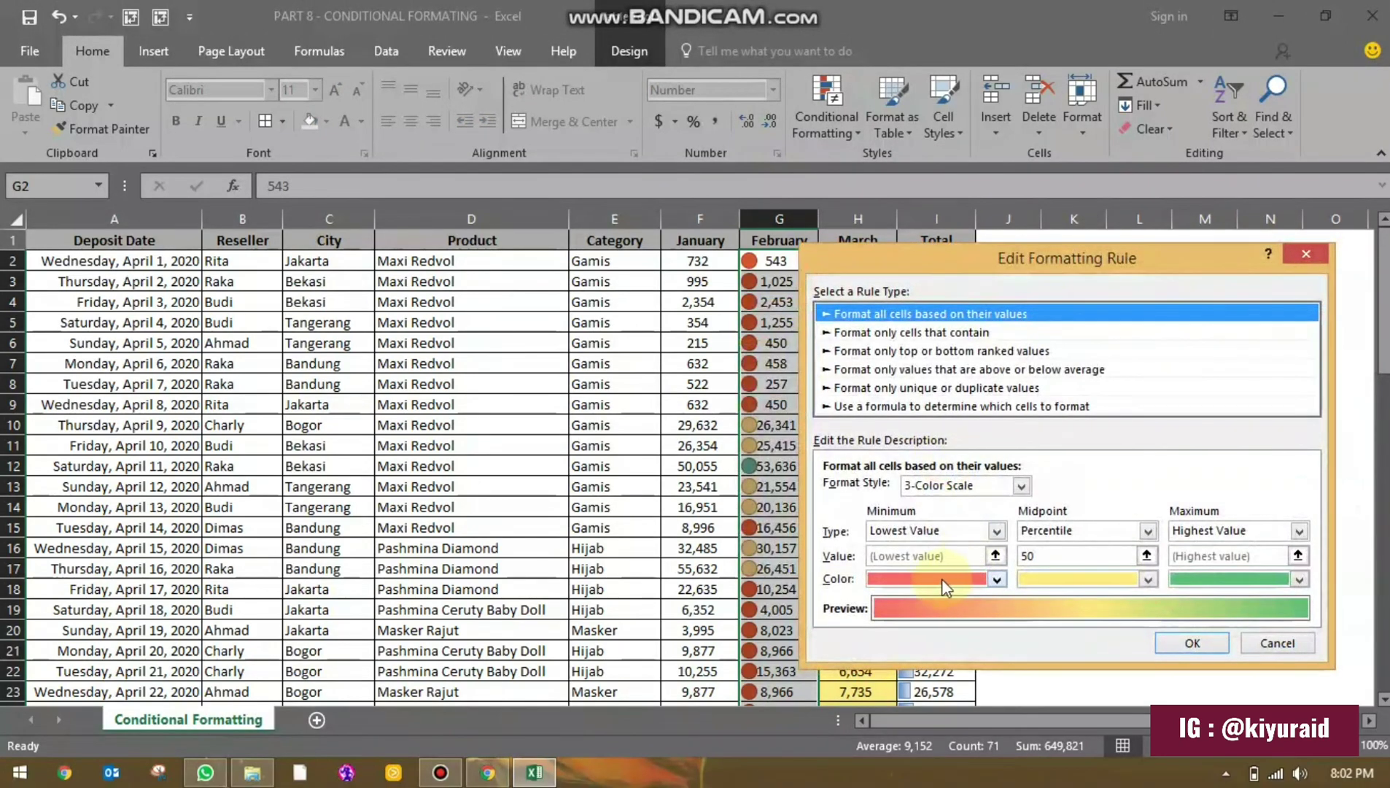
click(995, 580)
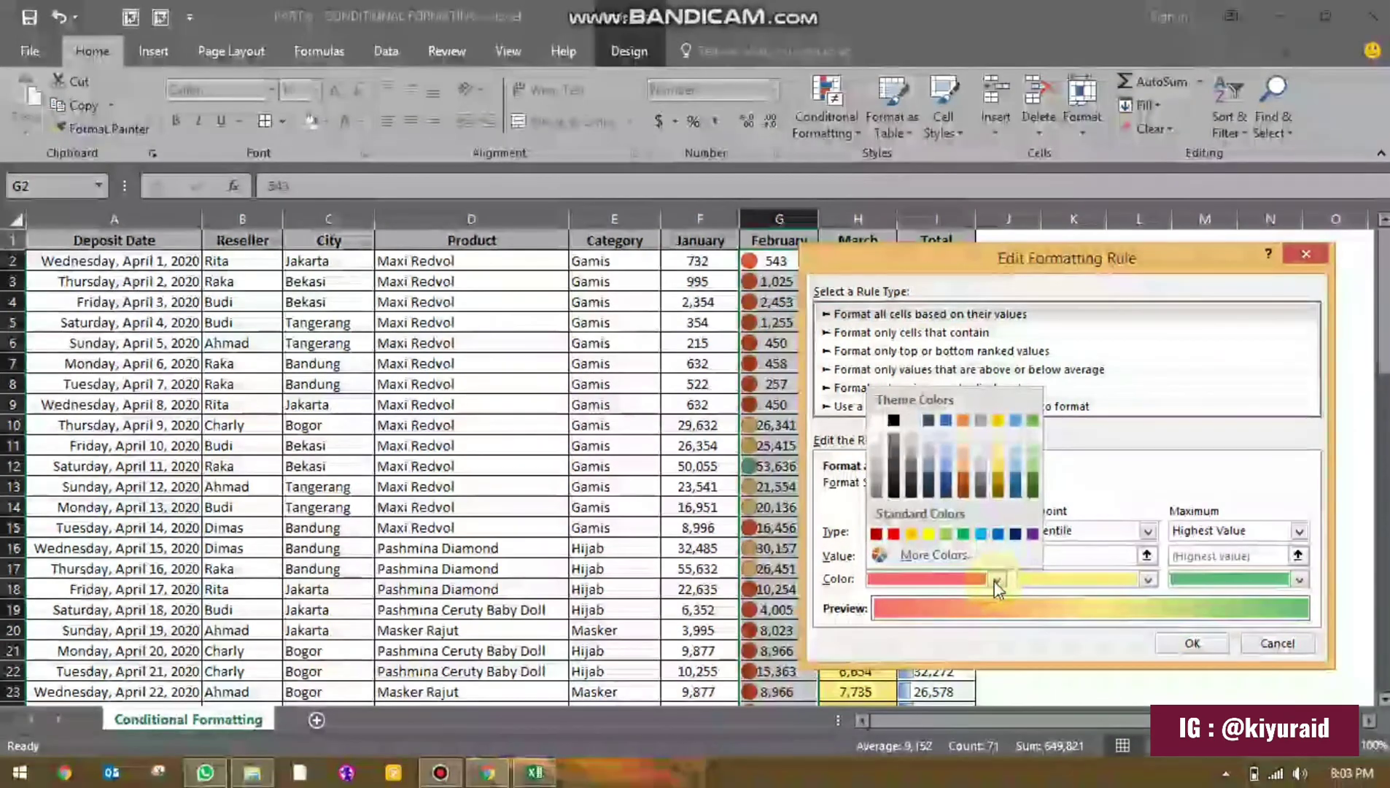
click(893, 533)
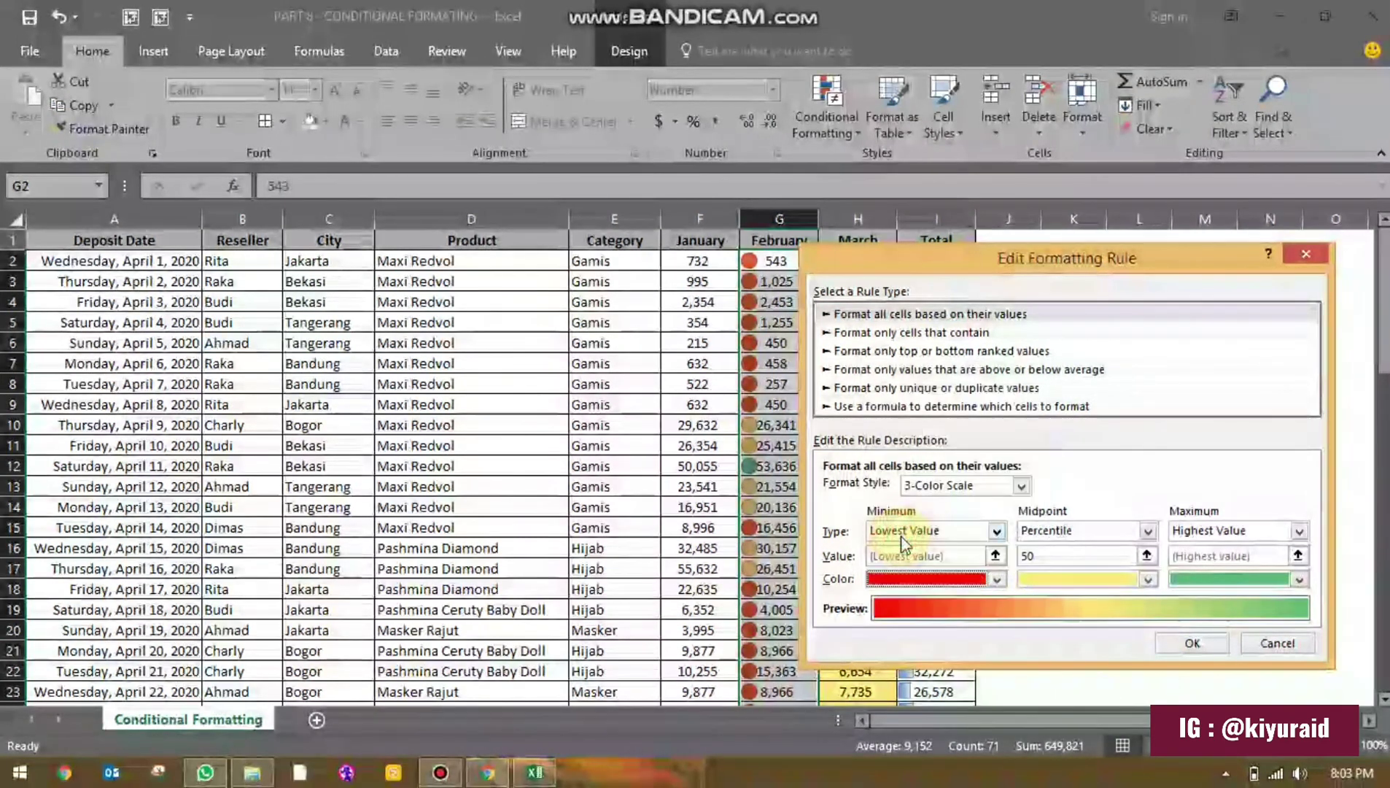
Step: Set the March color scale's midpoint color to gold and maximum color to standard green, and apply the edited rule
click(1144, 580)
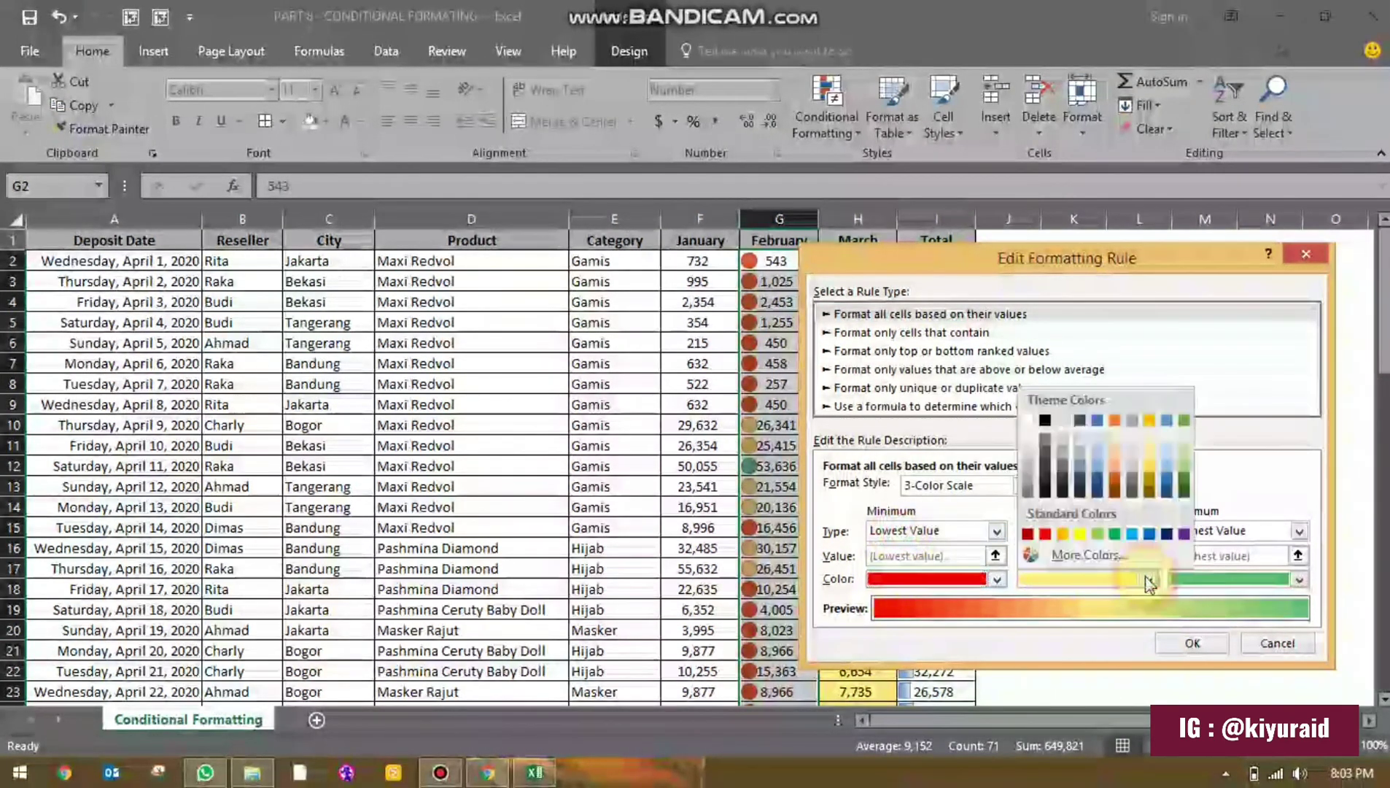
click(1152, 423)
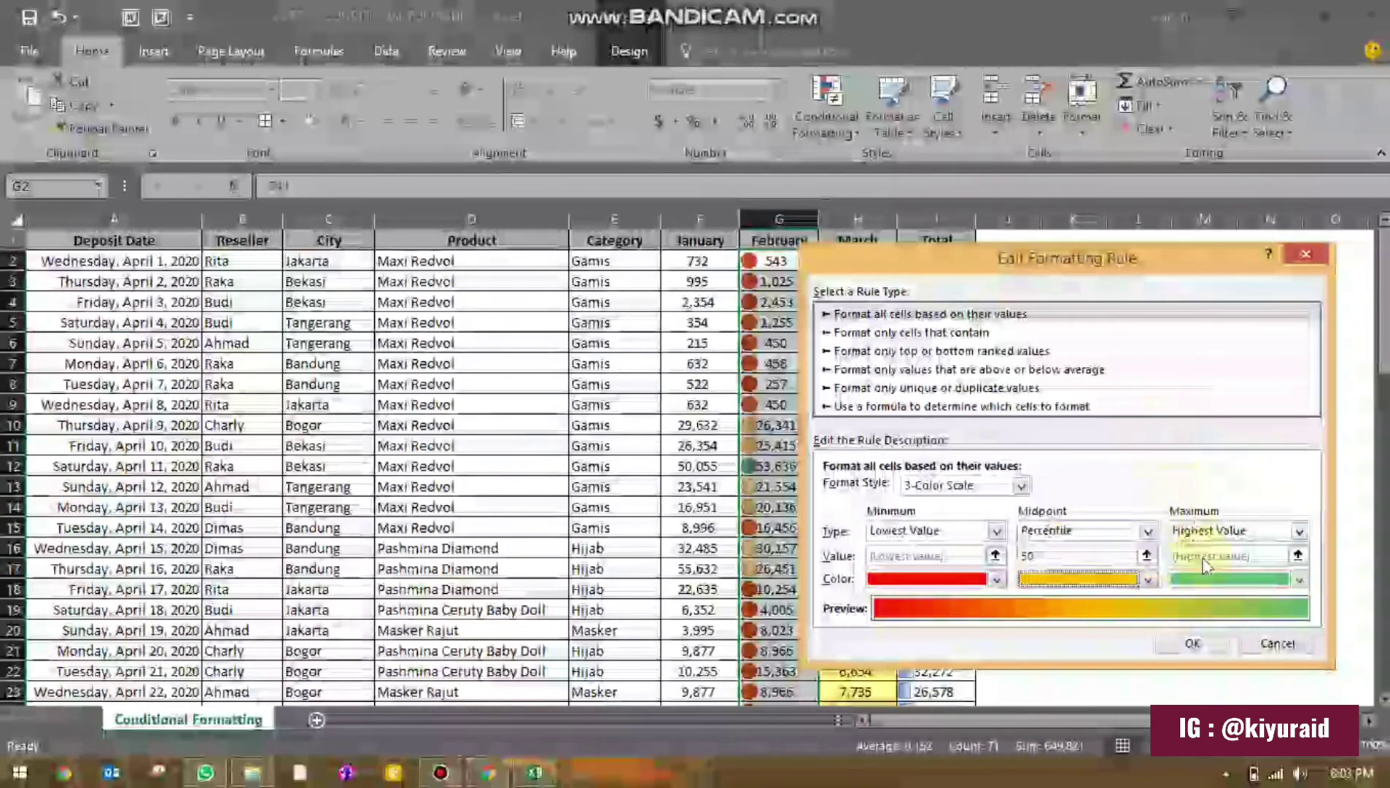
click(1299, 580)
click(1268, 534)
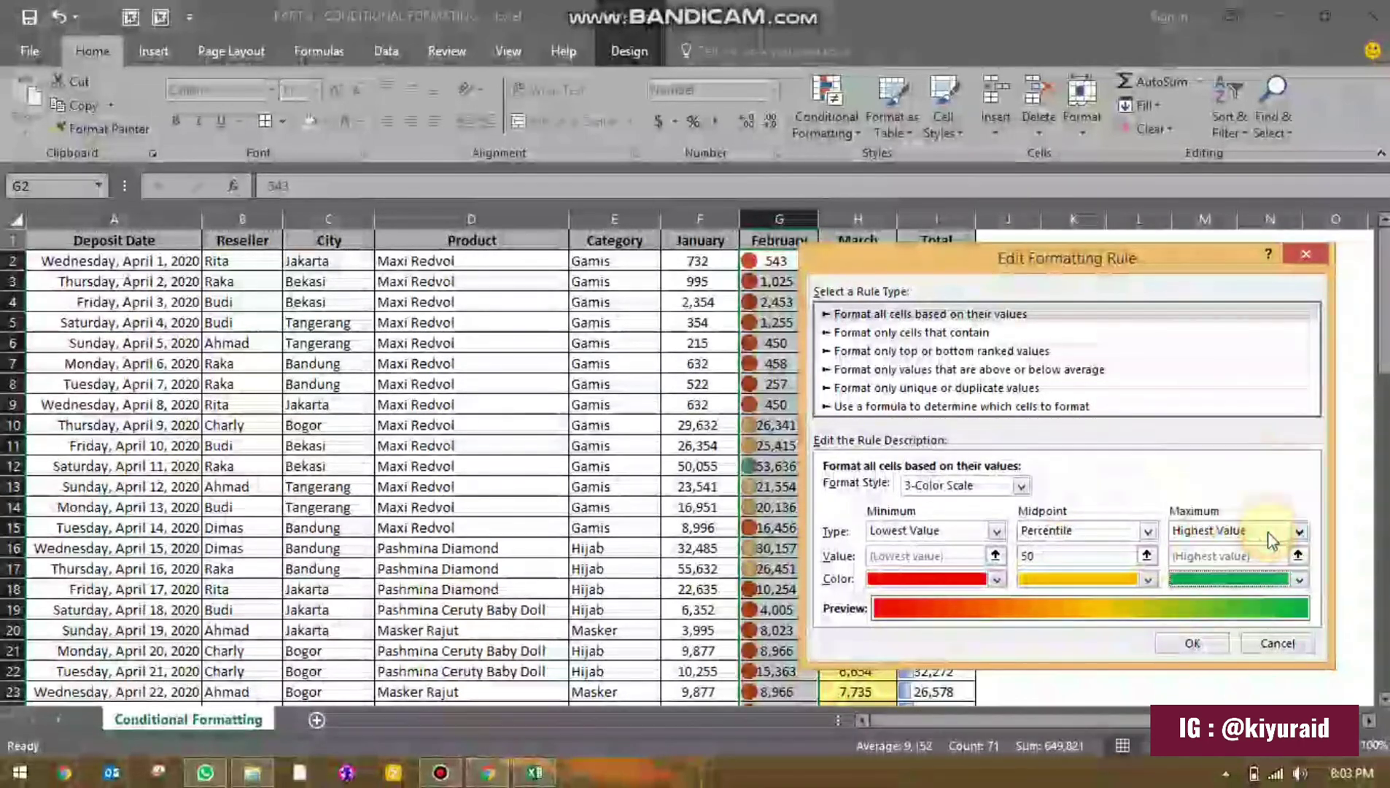
click(1193, 643)
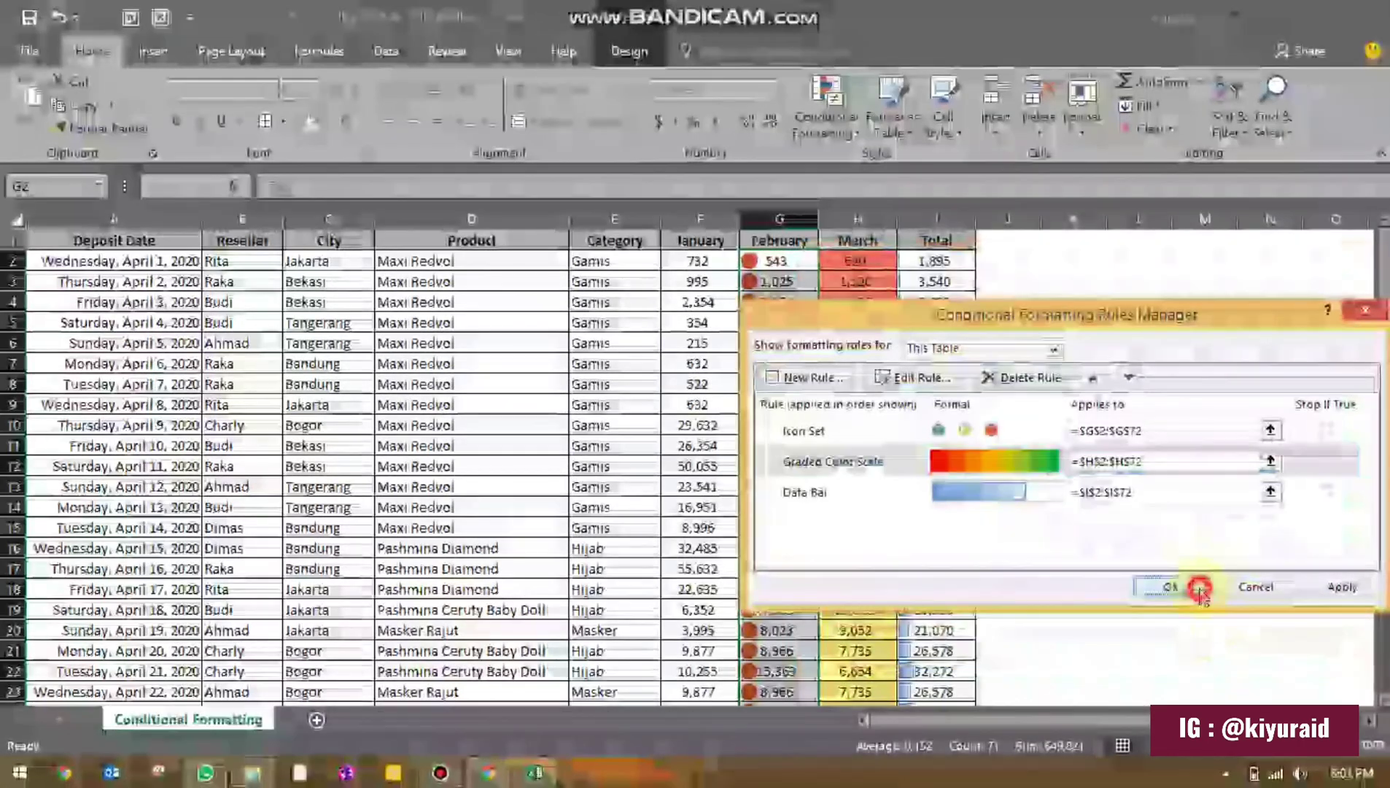
click(1170, 587)
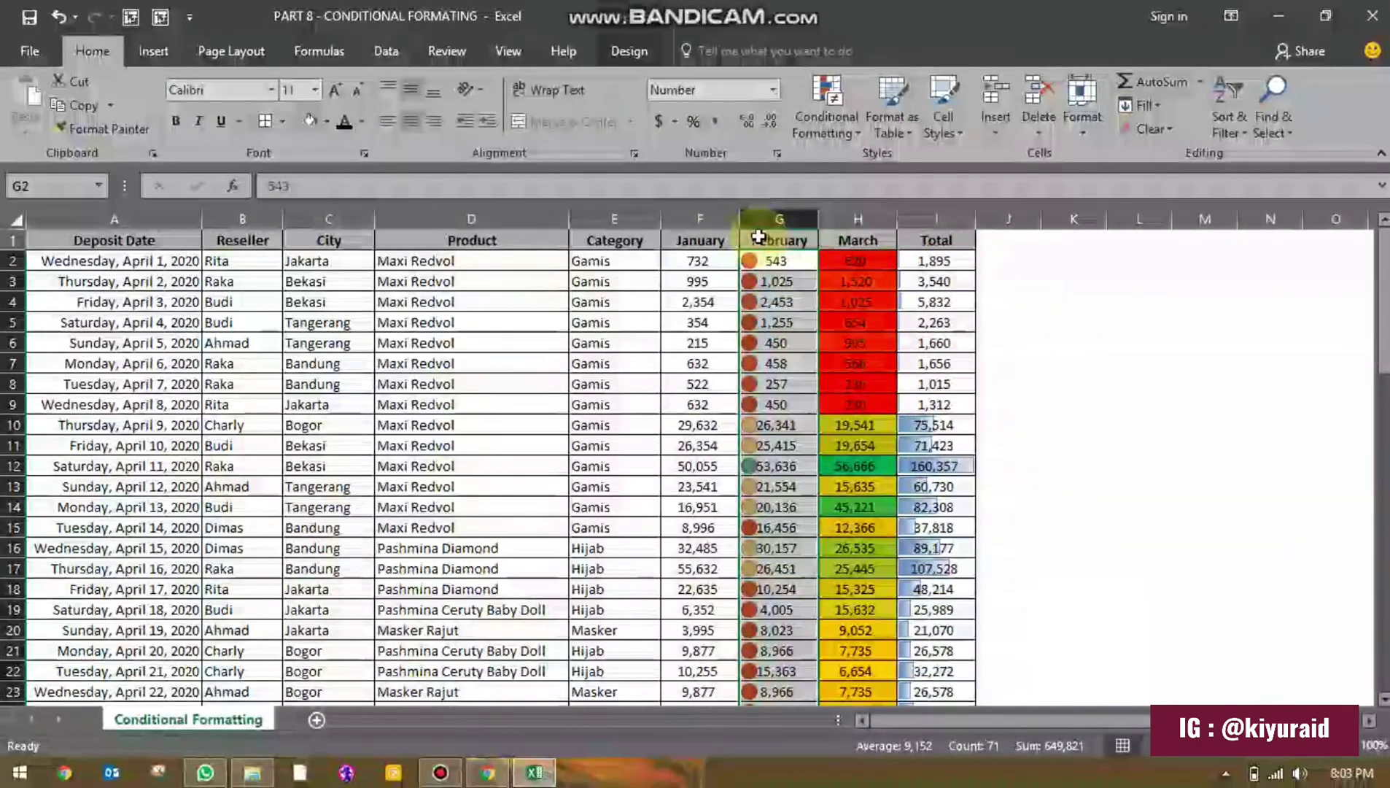
click(993, 338)
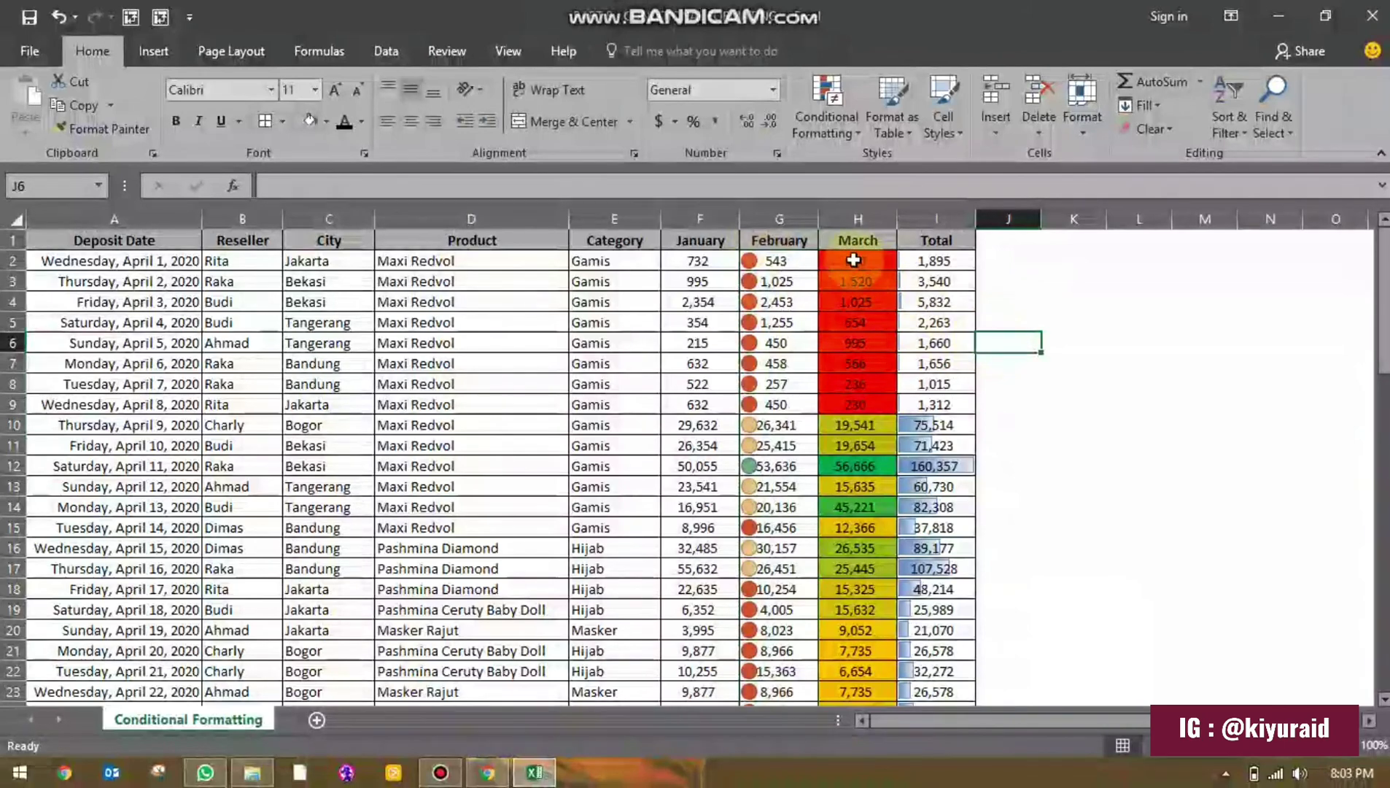
drag(762, 260, 900, 567)
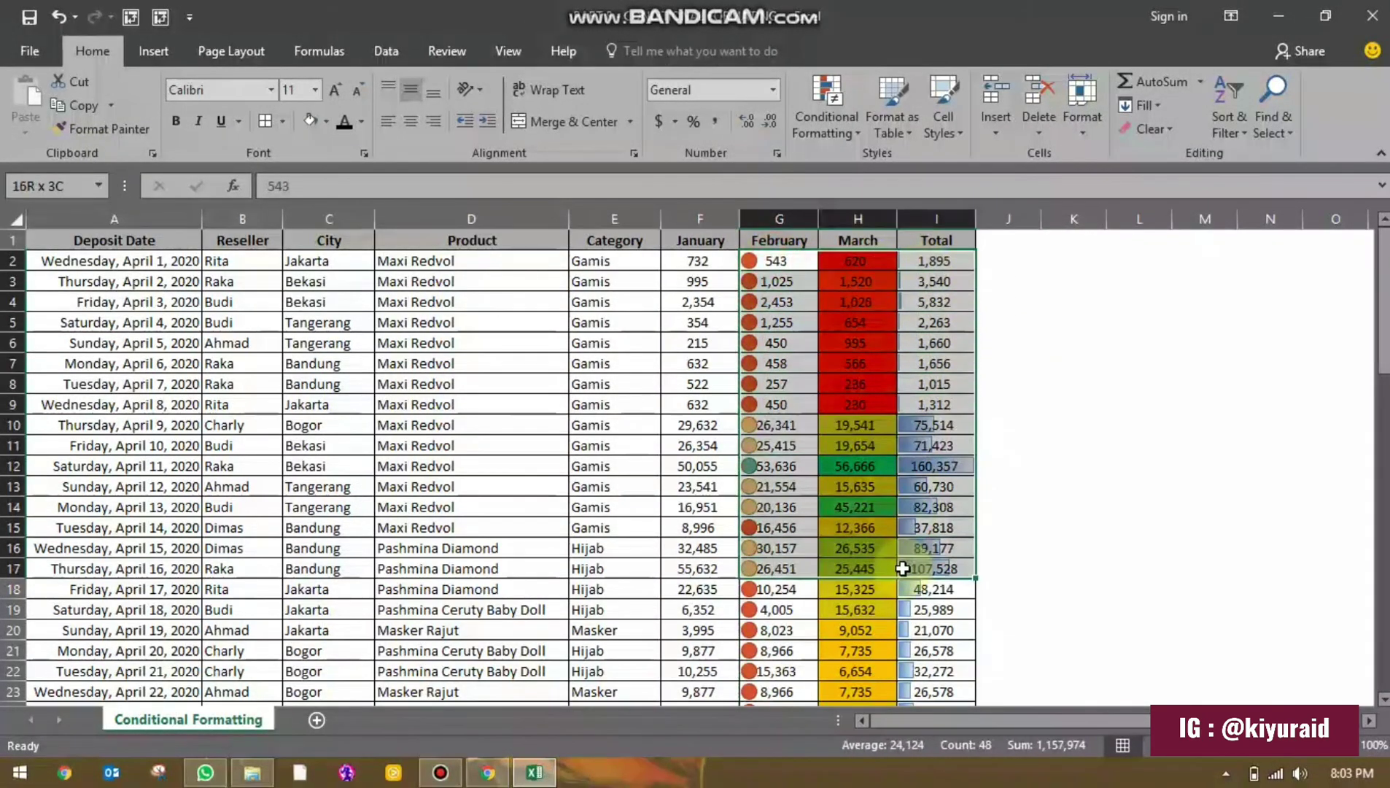
click(868, 445)
click(1070, 338)
click(634, 294)
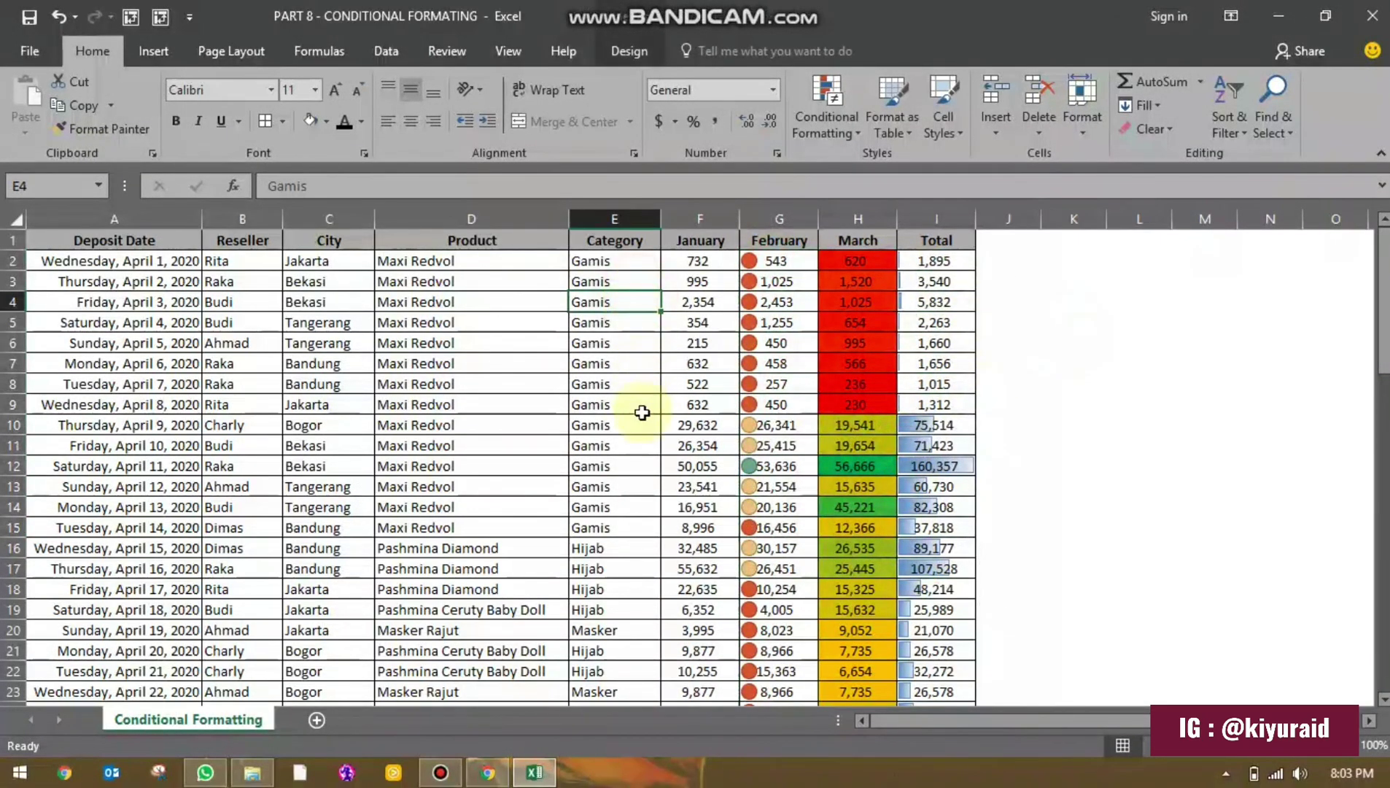
click(616, 446)
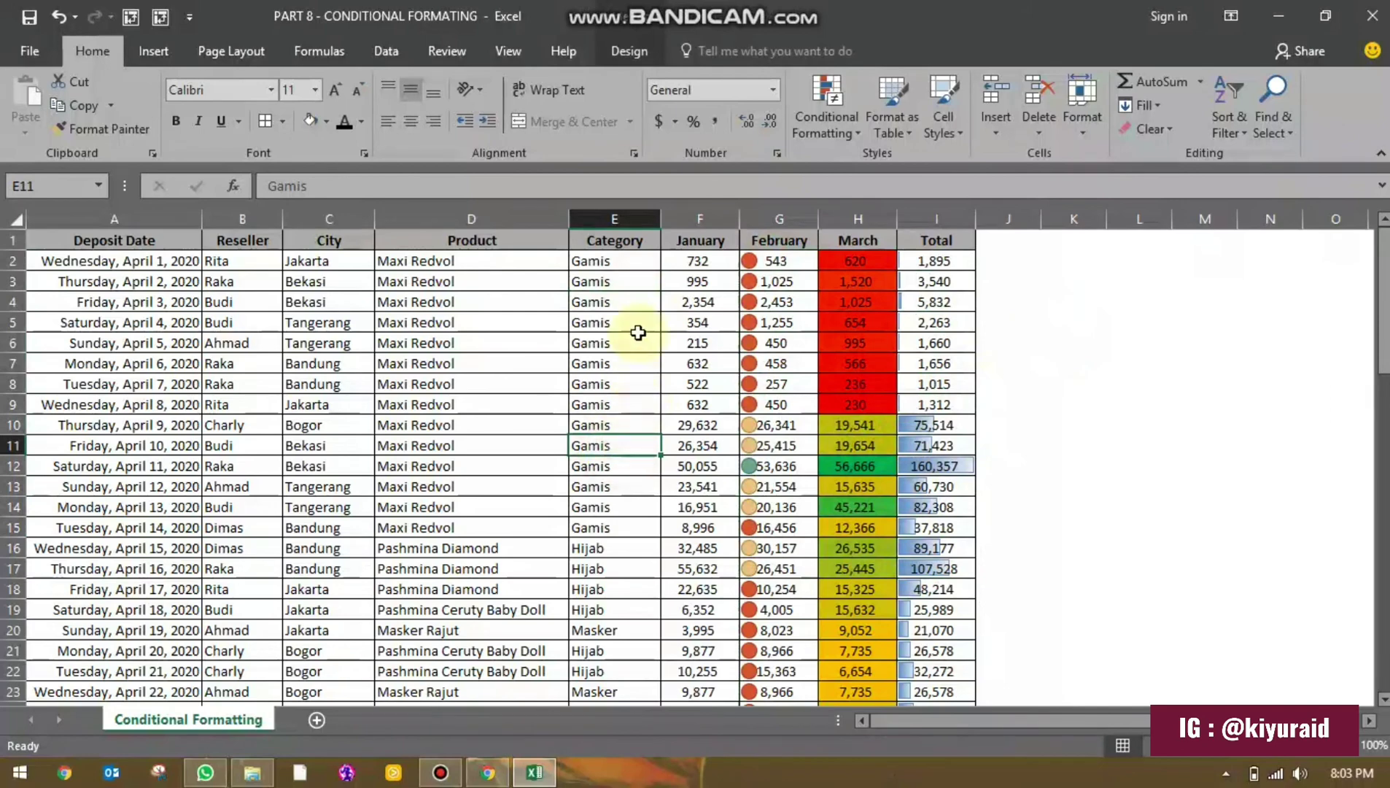
click(631, 265)
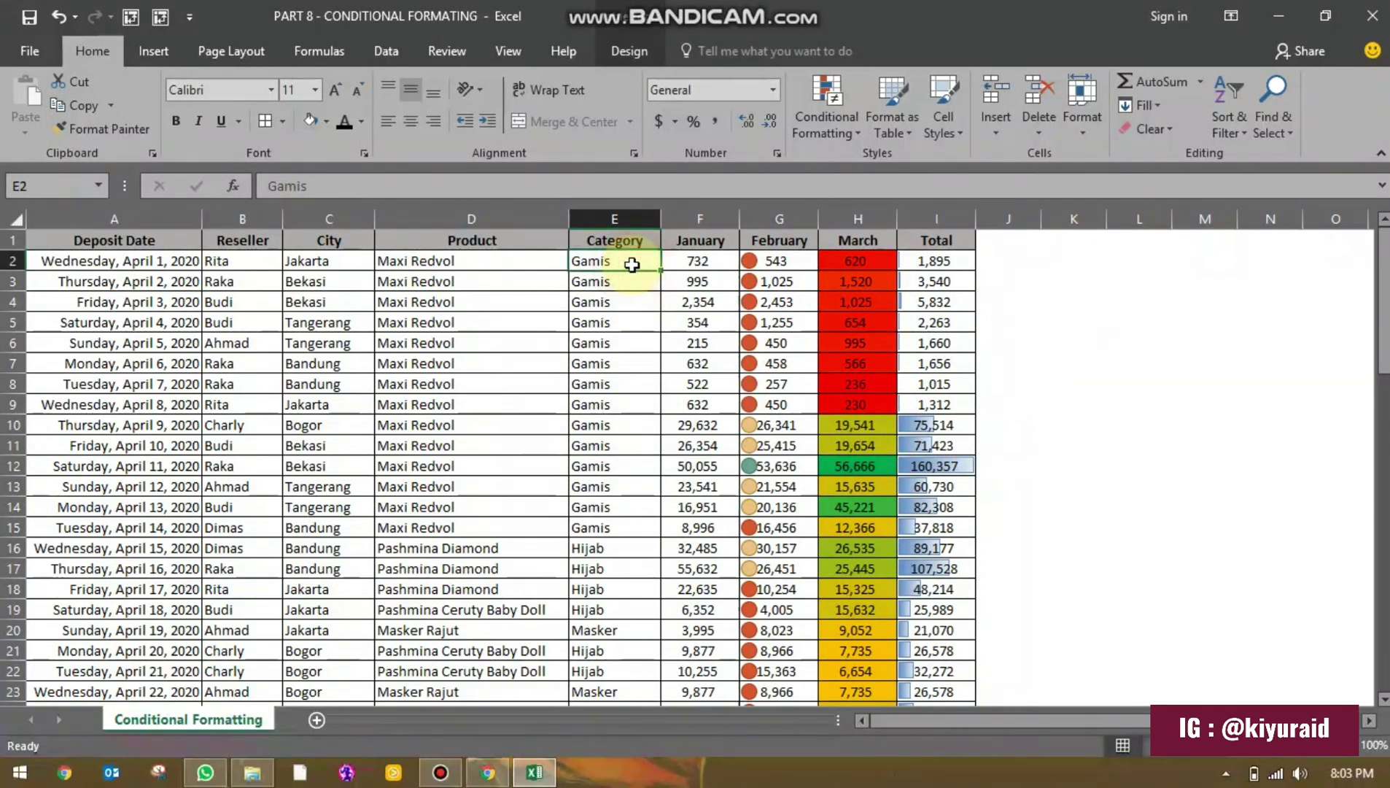